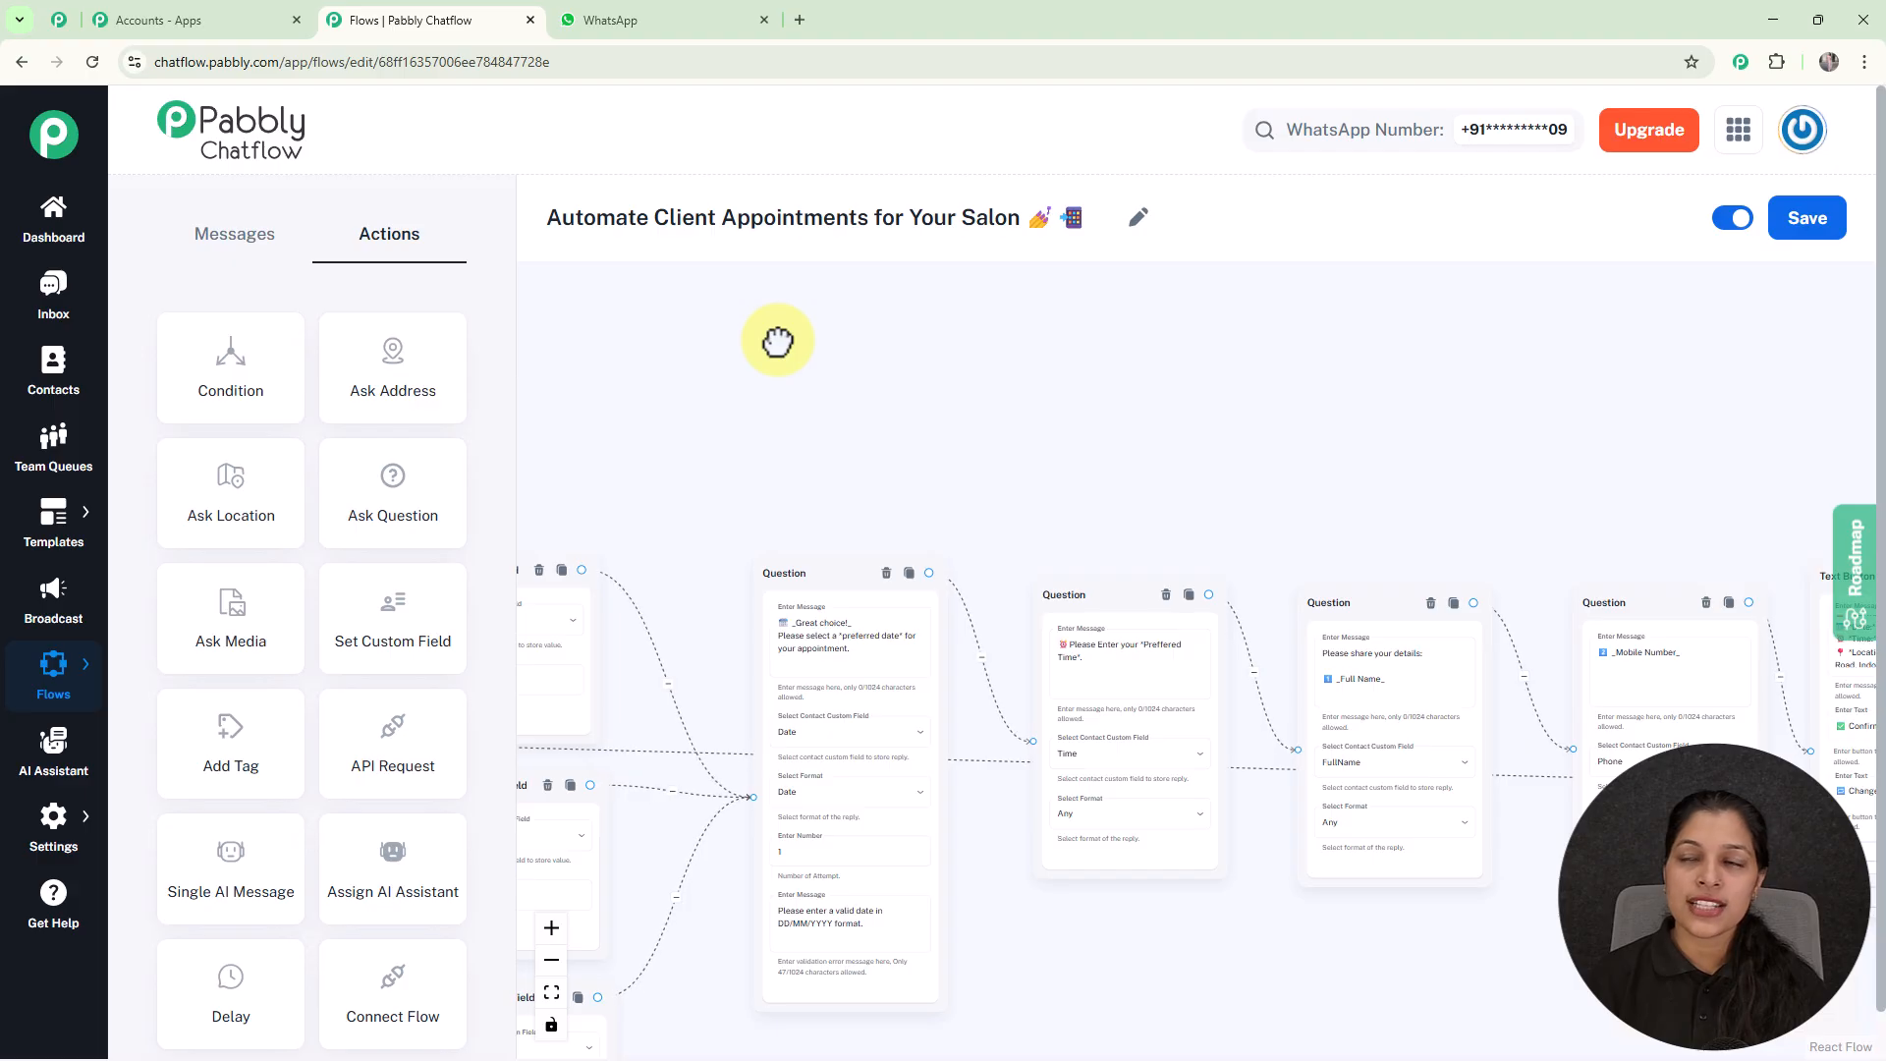
Examine the salon appointment flow from the service list and custom field blocks through to the date, time and contact detail questions.
drag(778, 341, 1150, 328)
drag(897, 422, 1099, 308)
scroll(590, 393, down, 5)
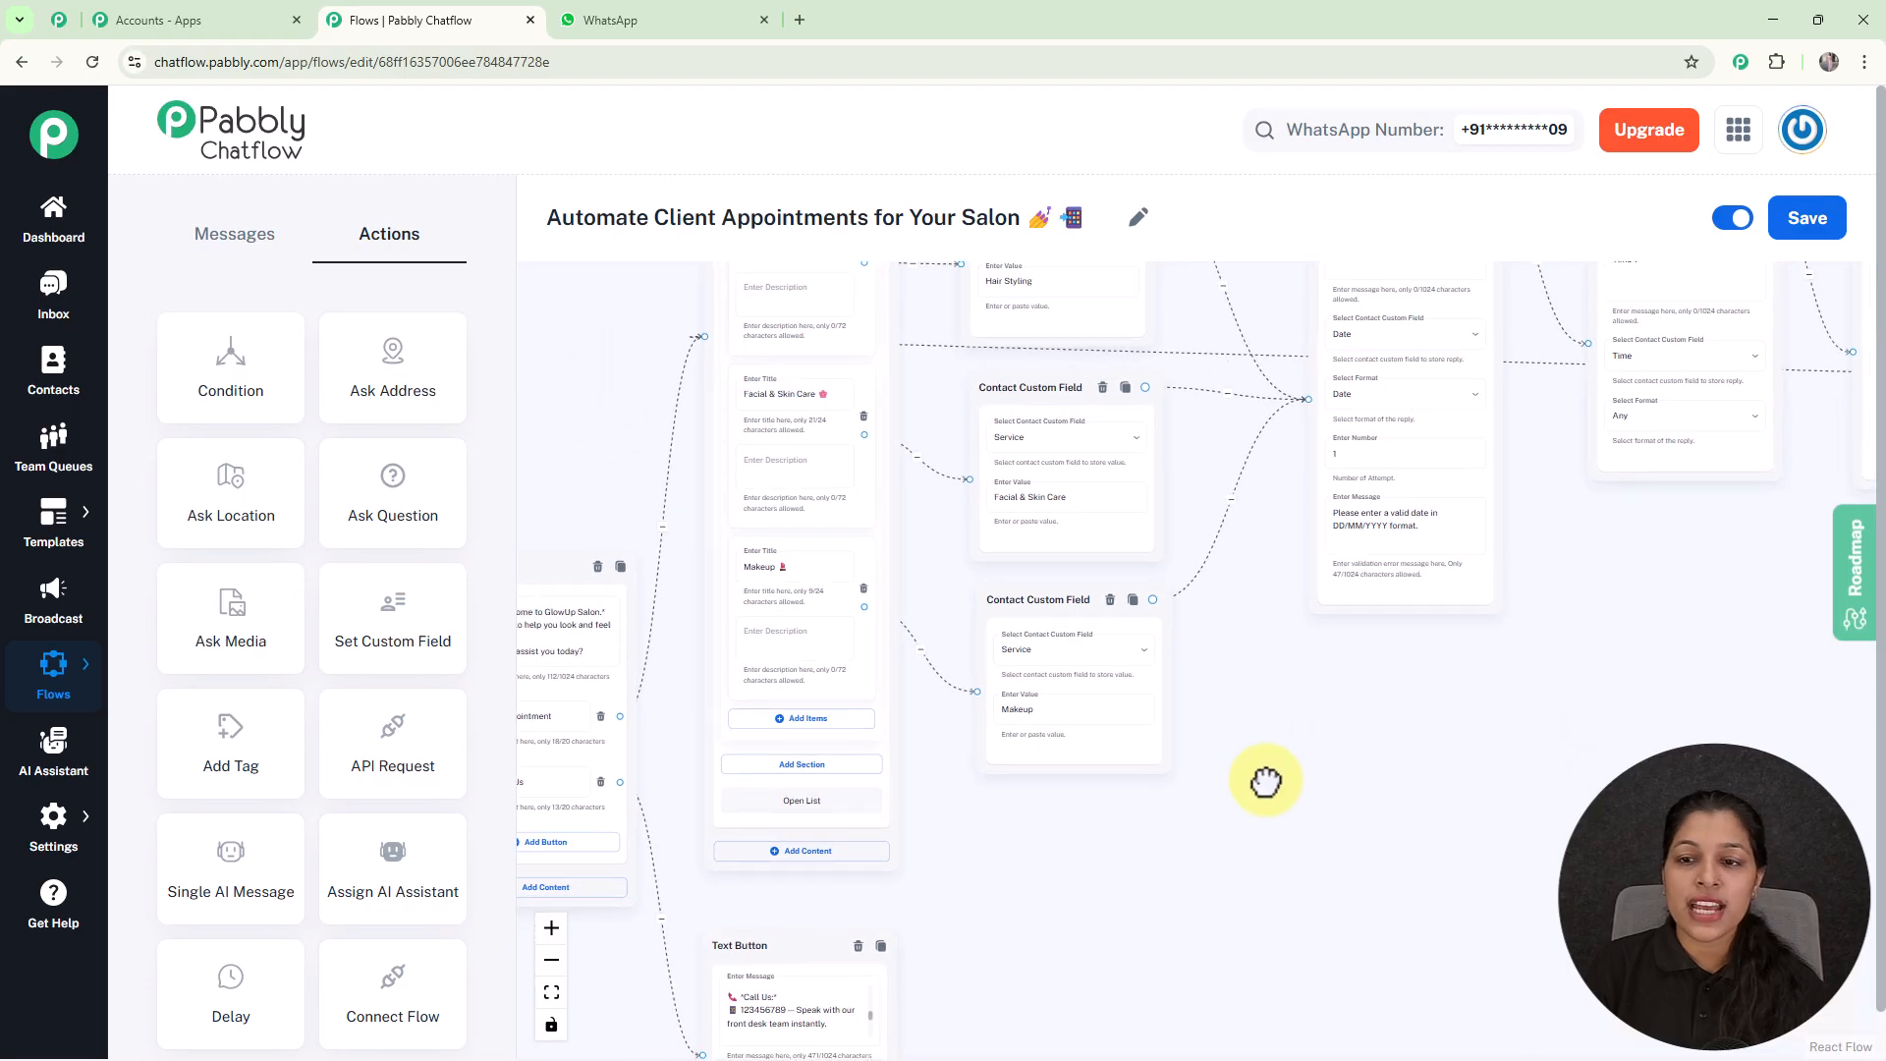
drag(1277, 771, 1079, 842)
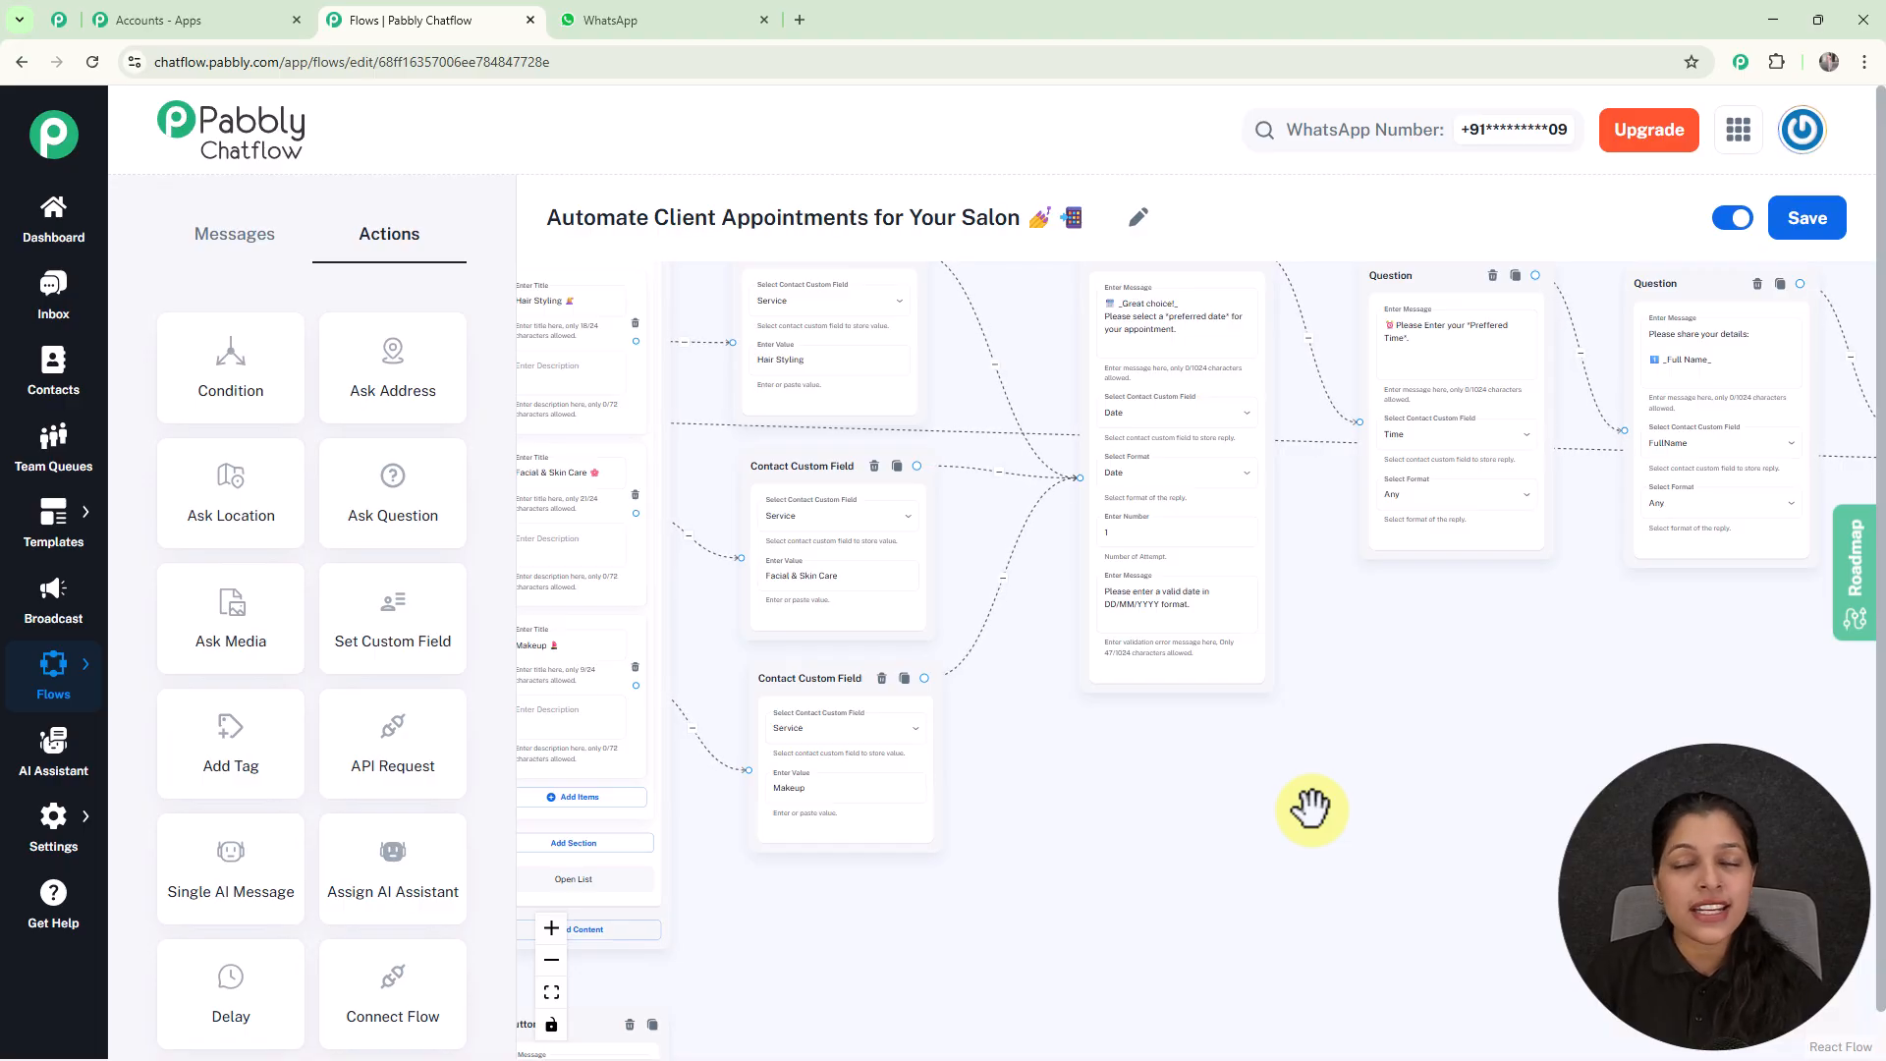
drag(1382, 804, 1179, 871)
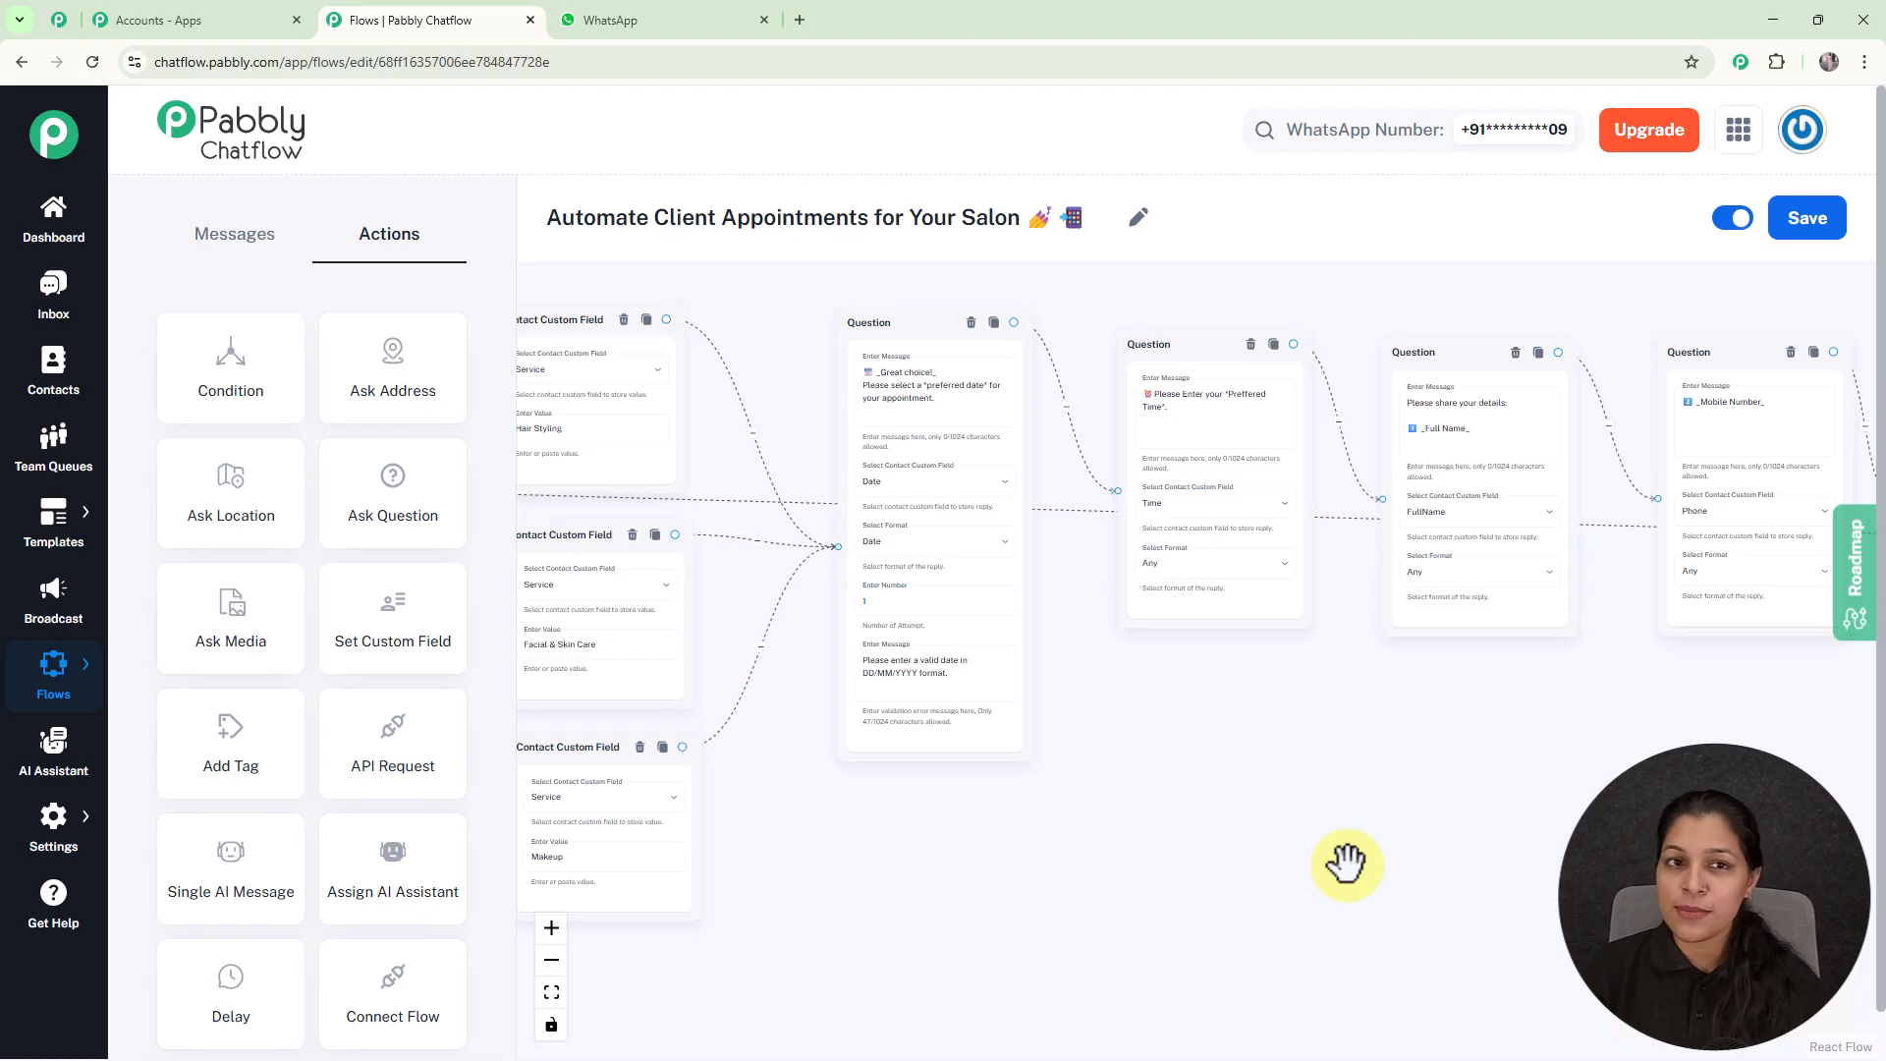
Switch to WhatsApp and send the message "Book Appointment" in the My Test Number chat.
click(619, 20)
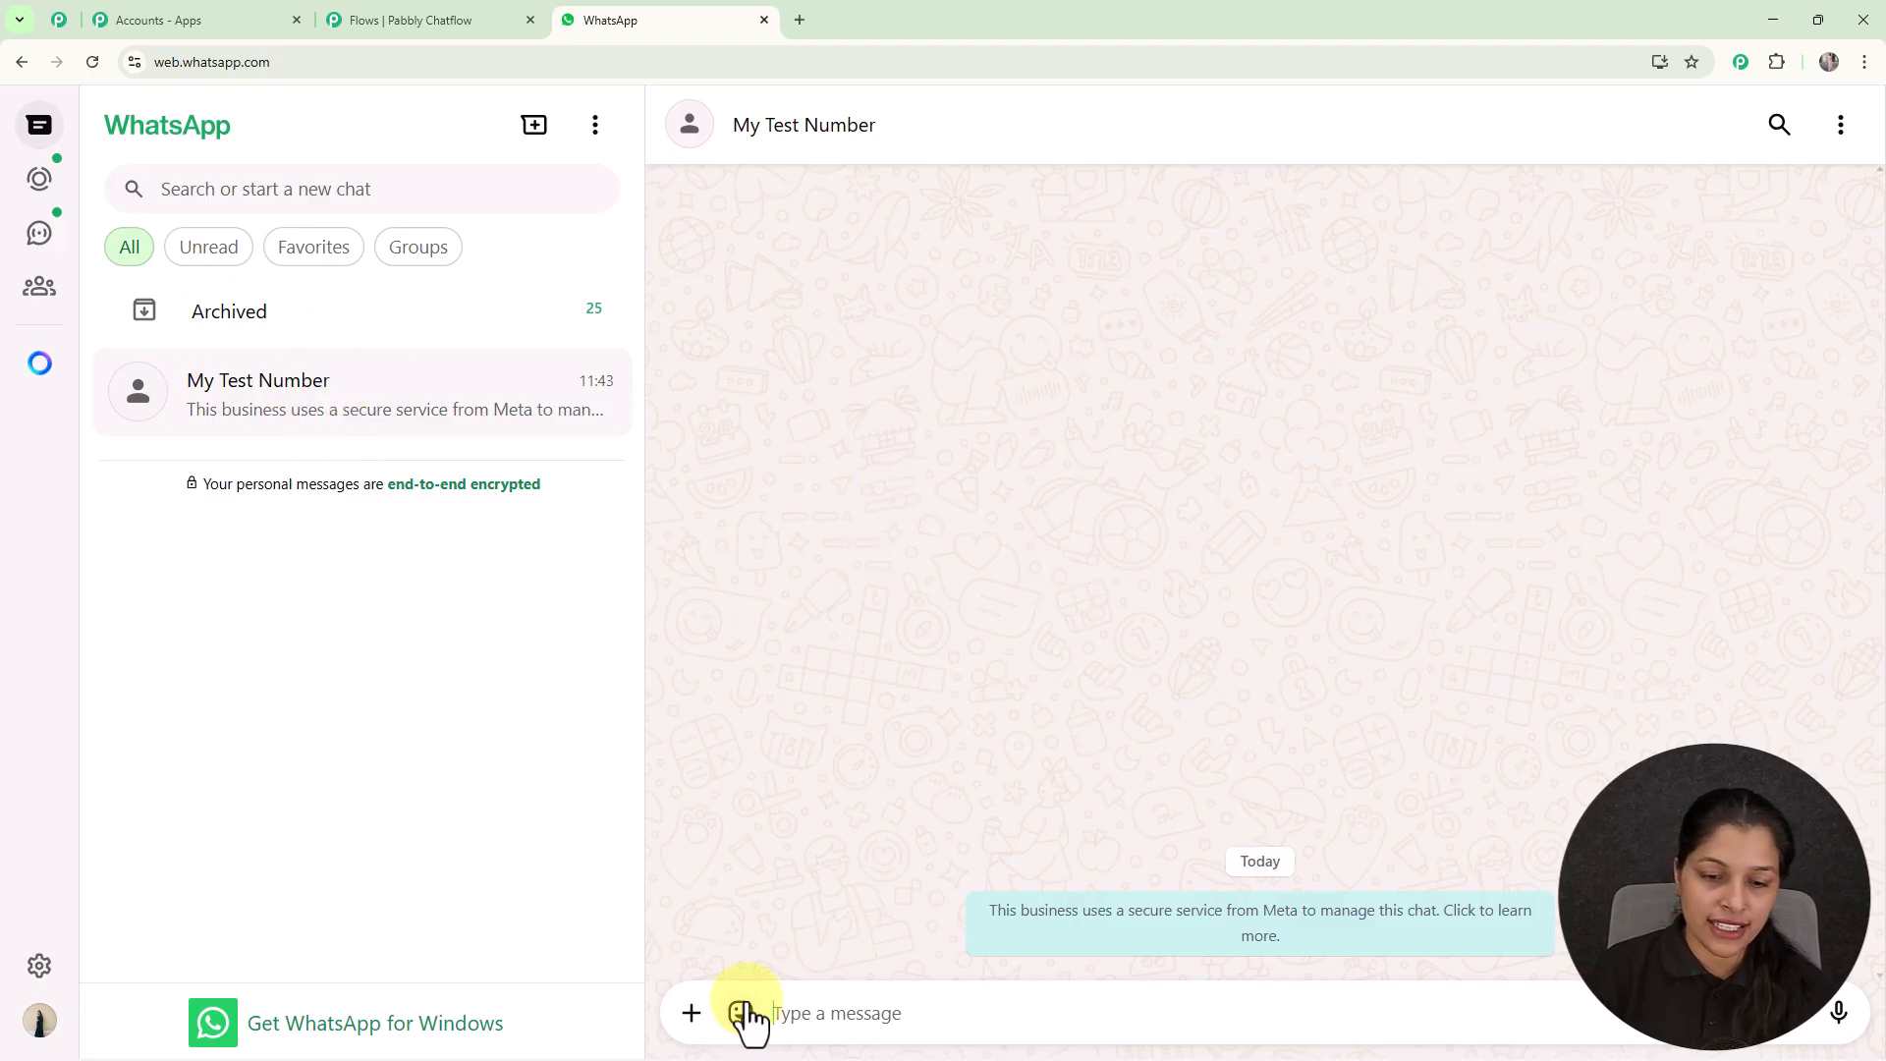
click(821, 1013)
text(Book Appointment)
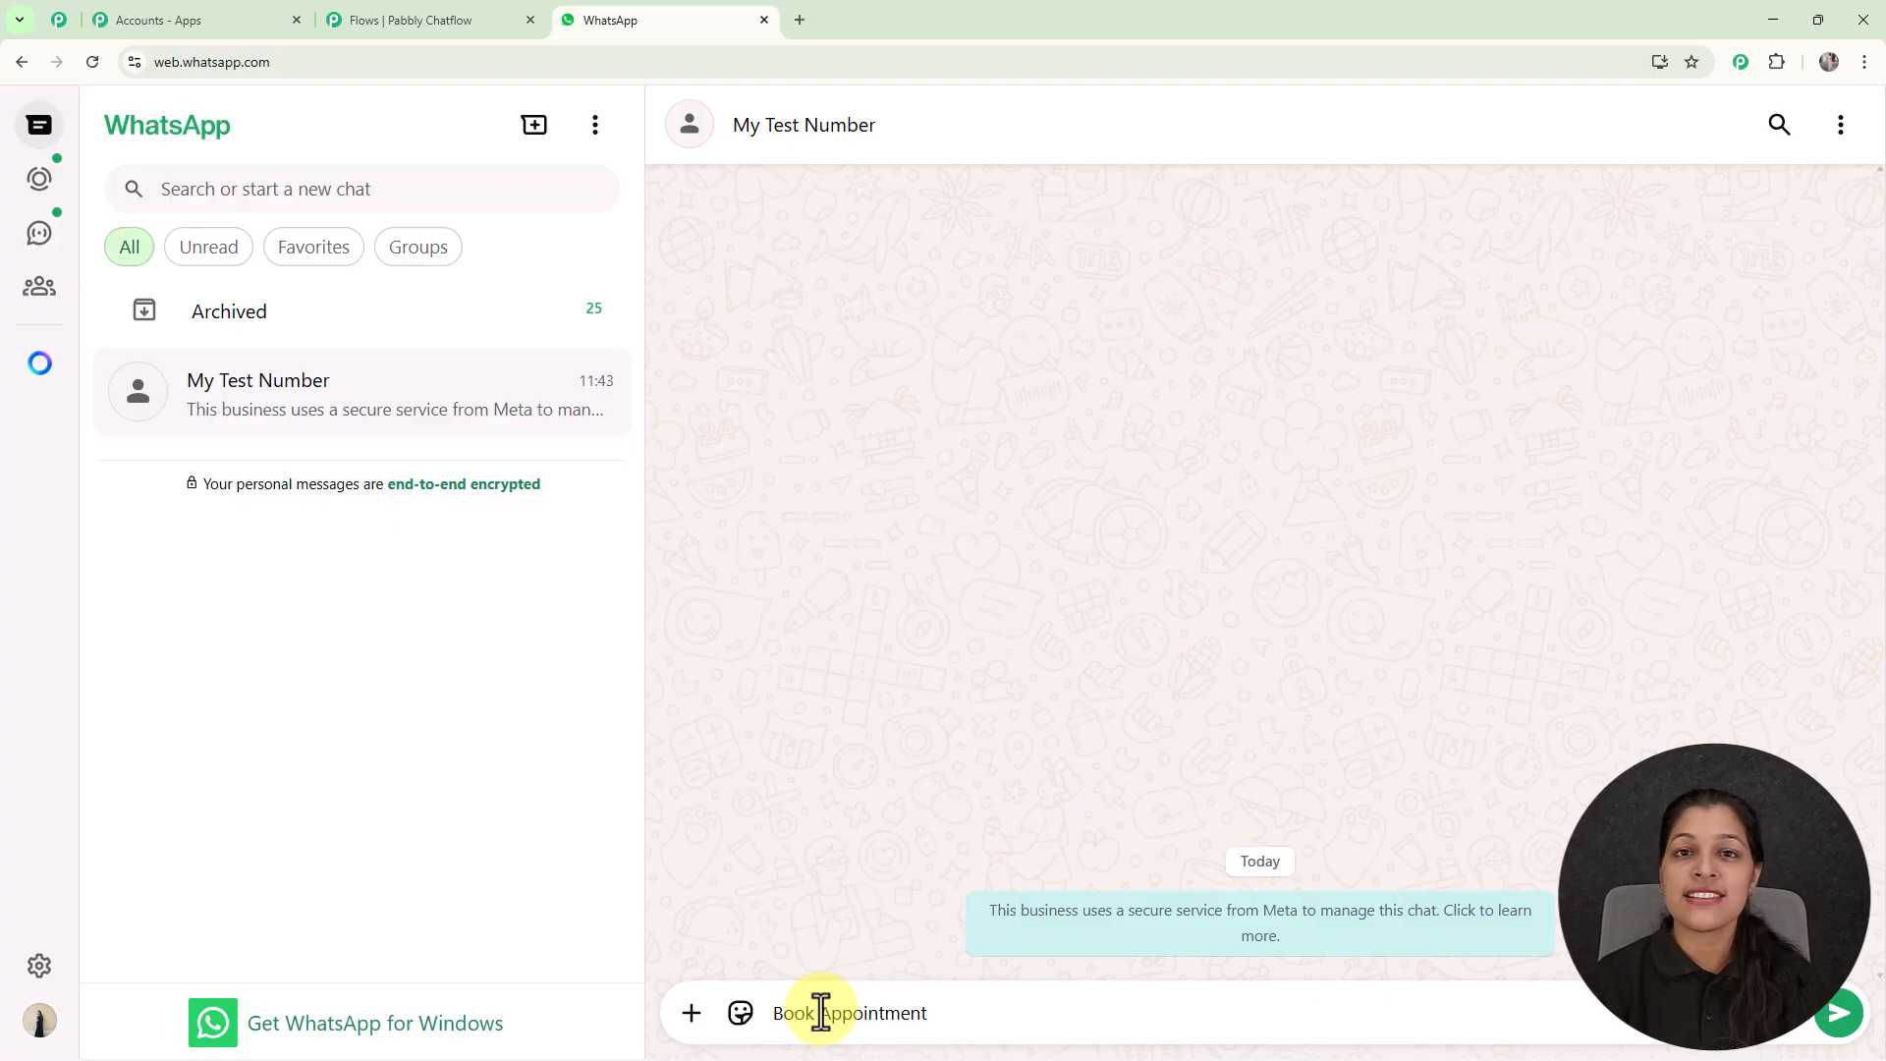
key(Return)
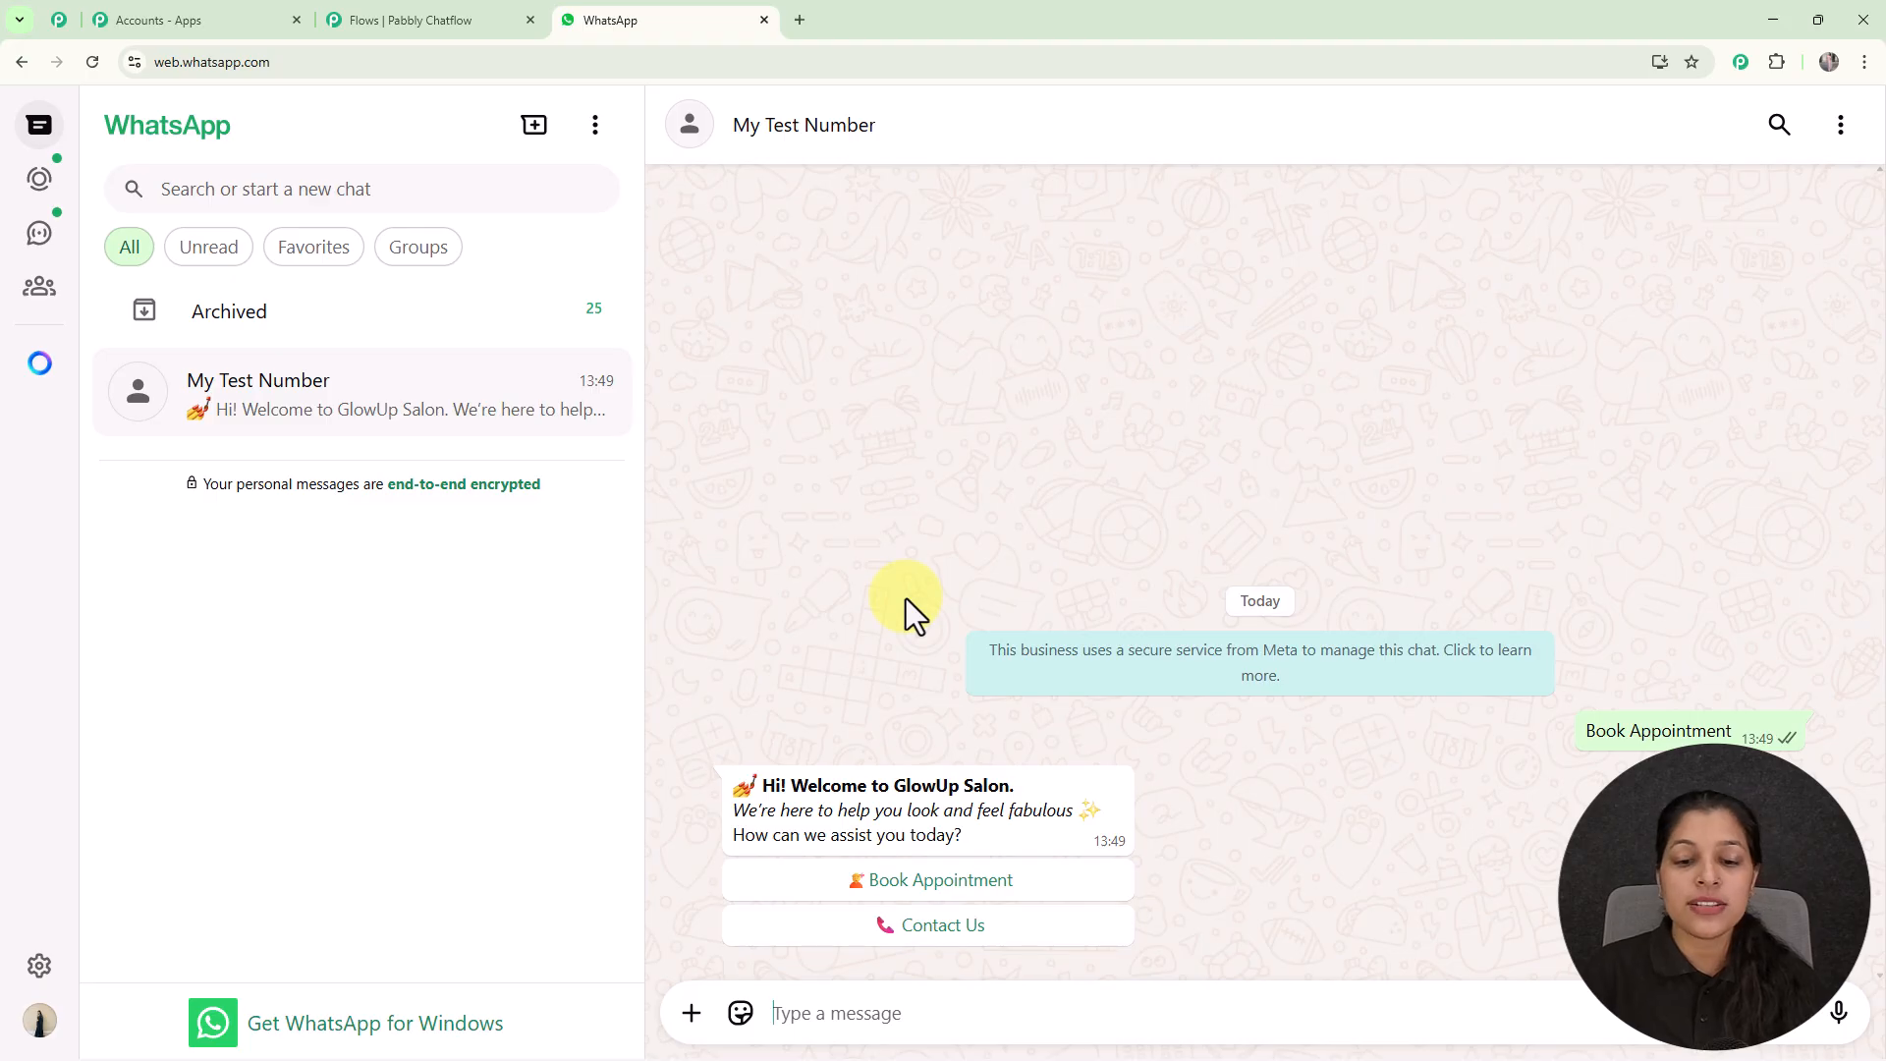
Choose Book Appointment in the welcome message and send Hair Styling as the service from the offered list.
click(948, 885)
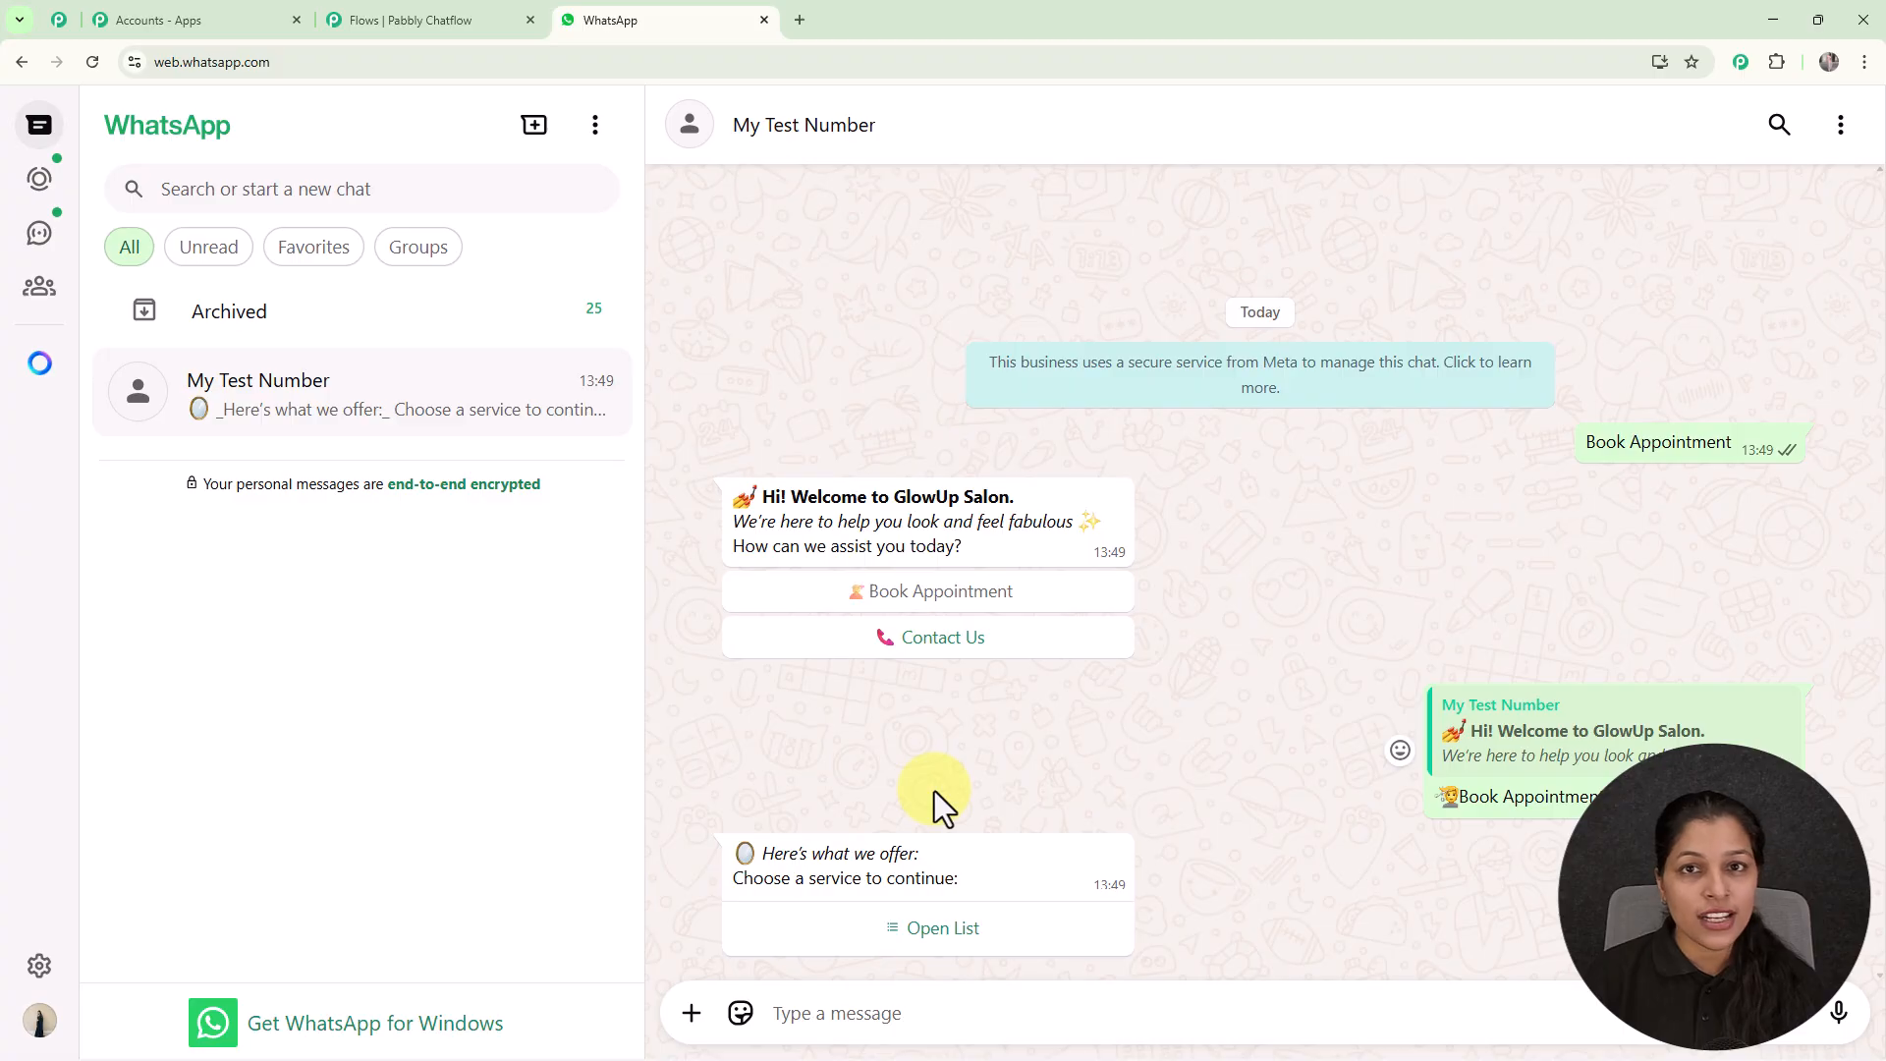
click(933, 966)
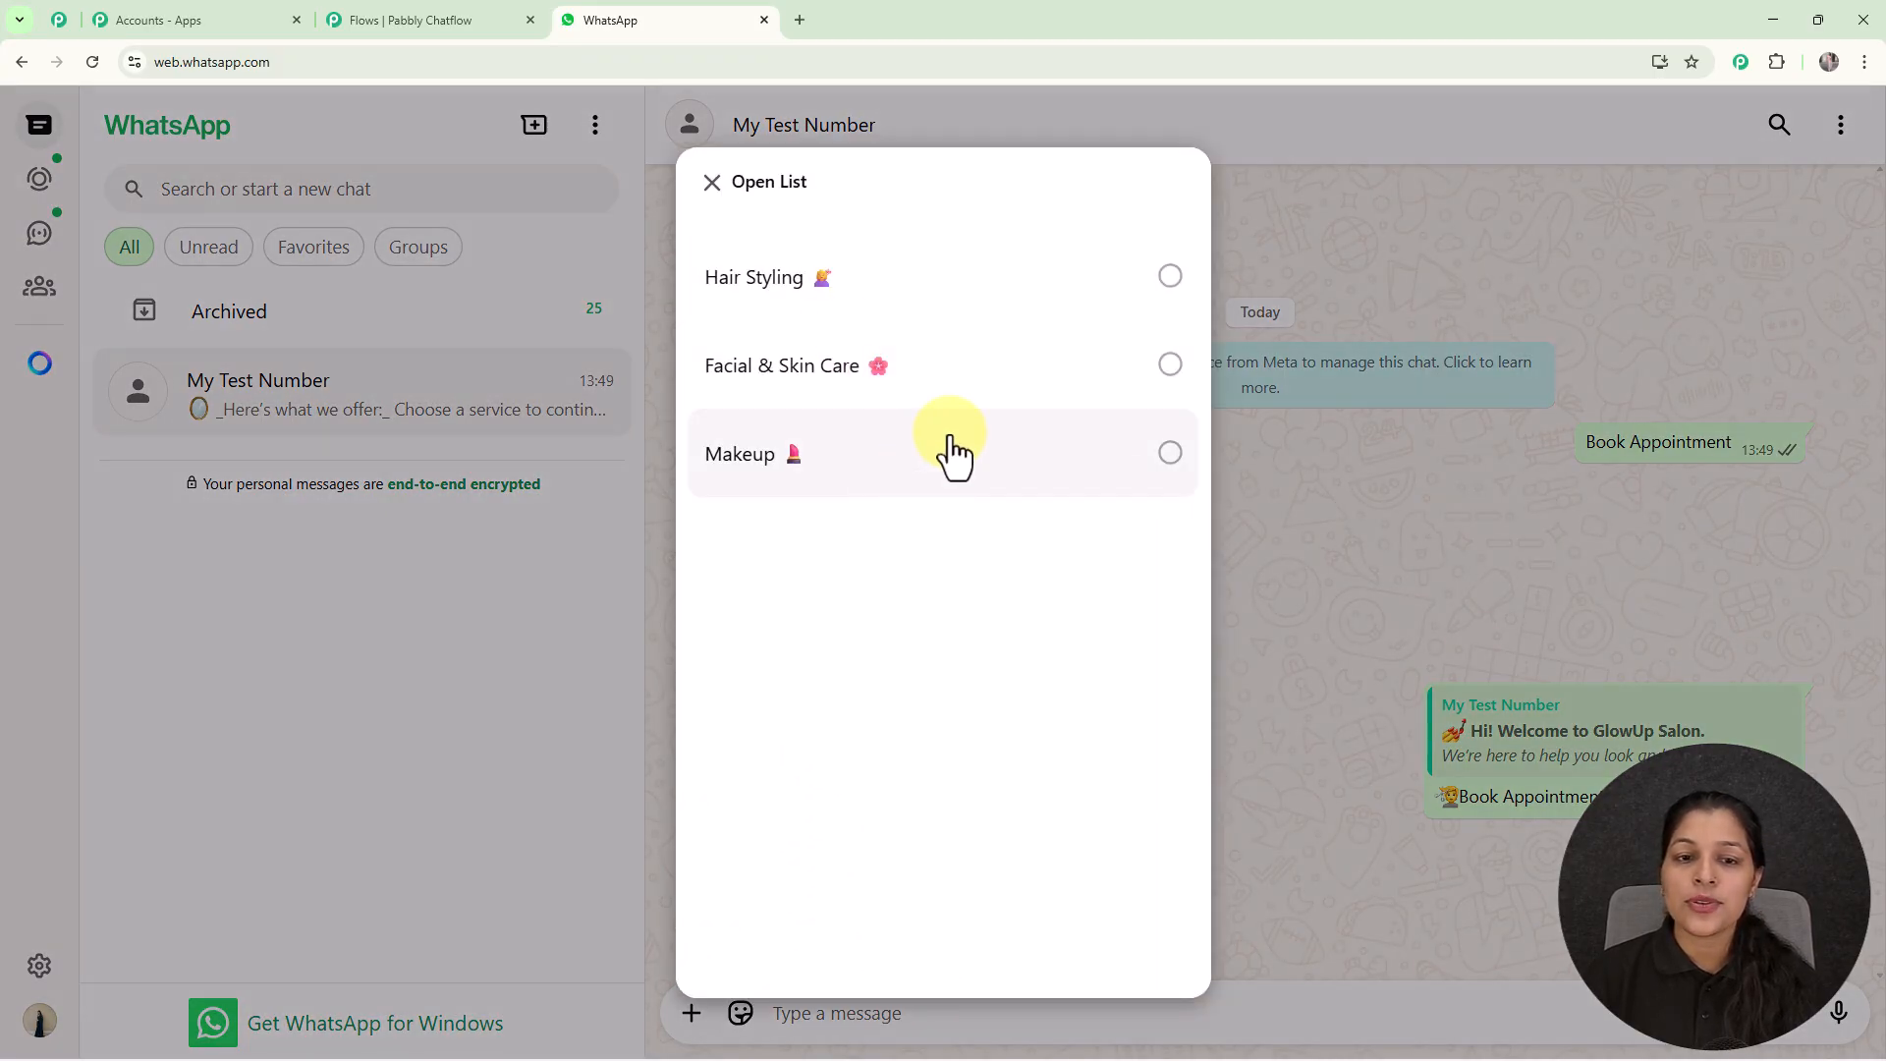
click(890, 281)
click(1130, 929)
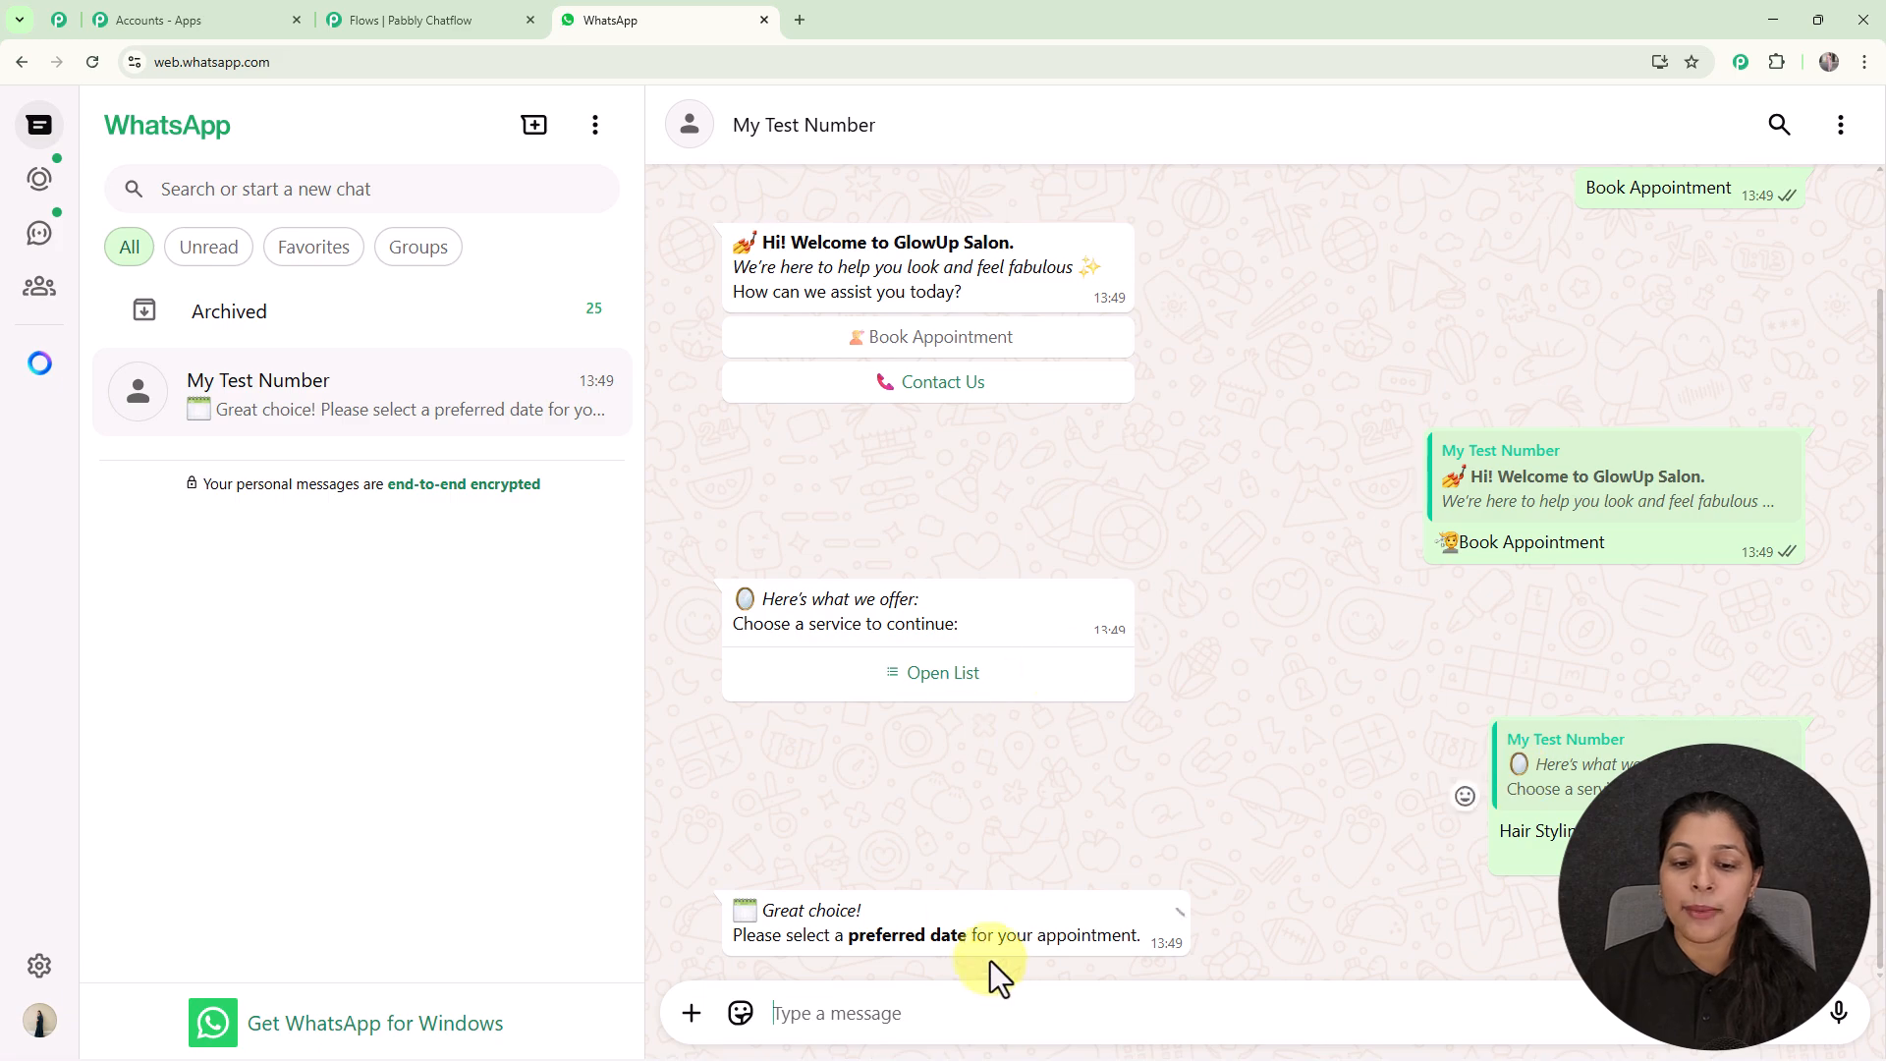
Answer the preferred date question with 21-11-2025 and the preferred time question with 7p.m.
click(991, 1013)
text(21)
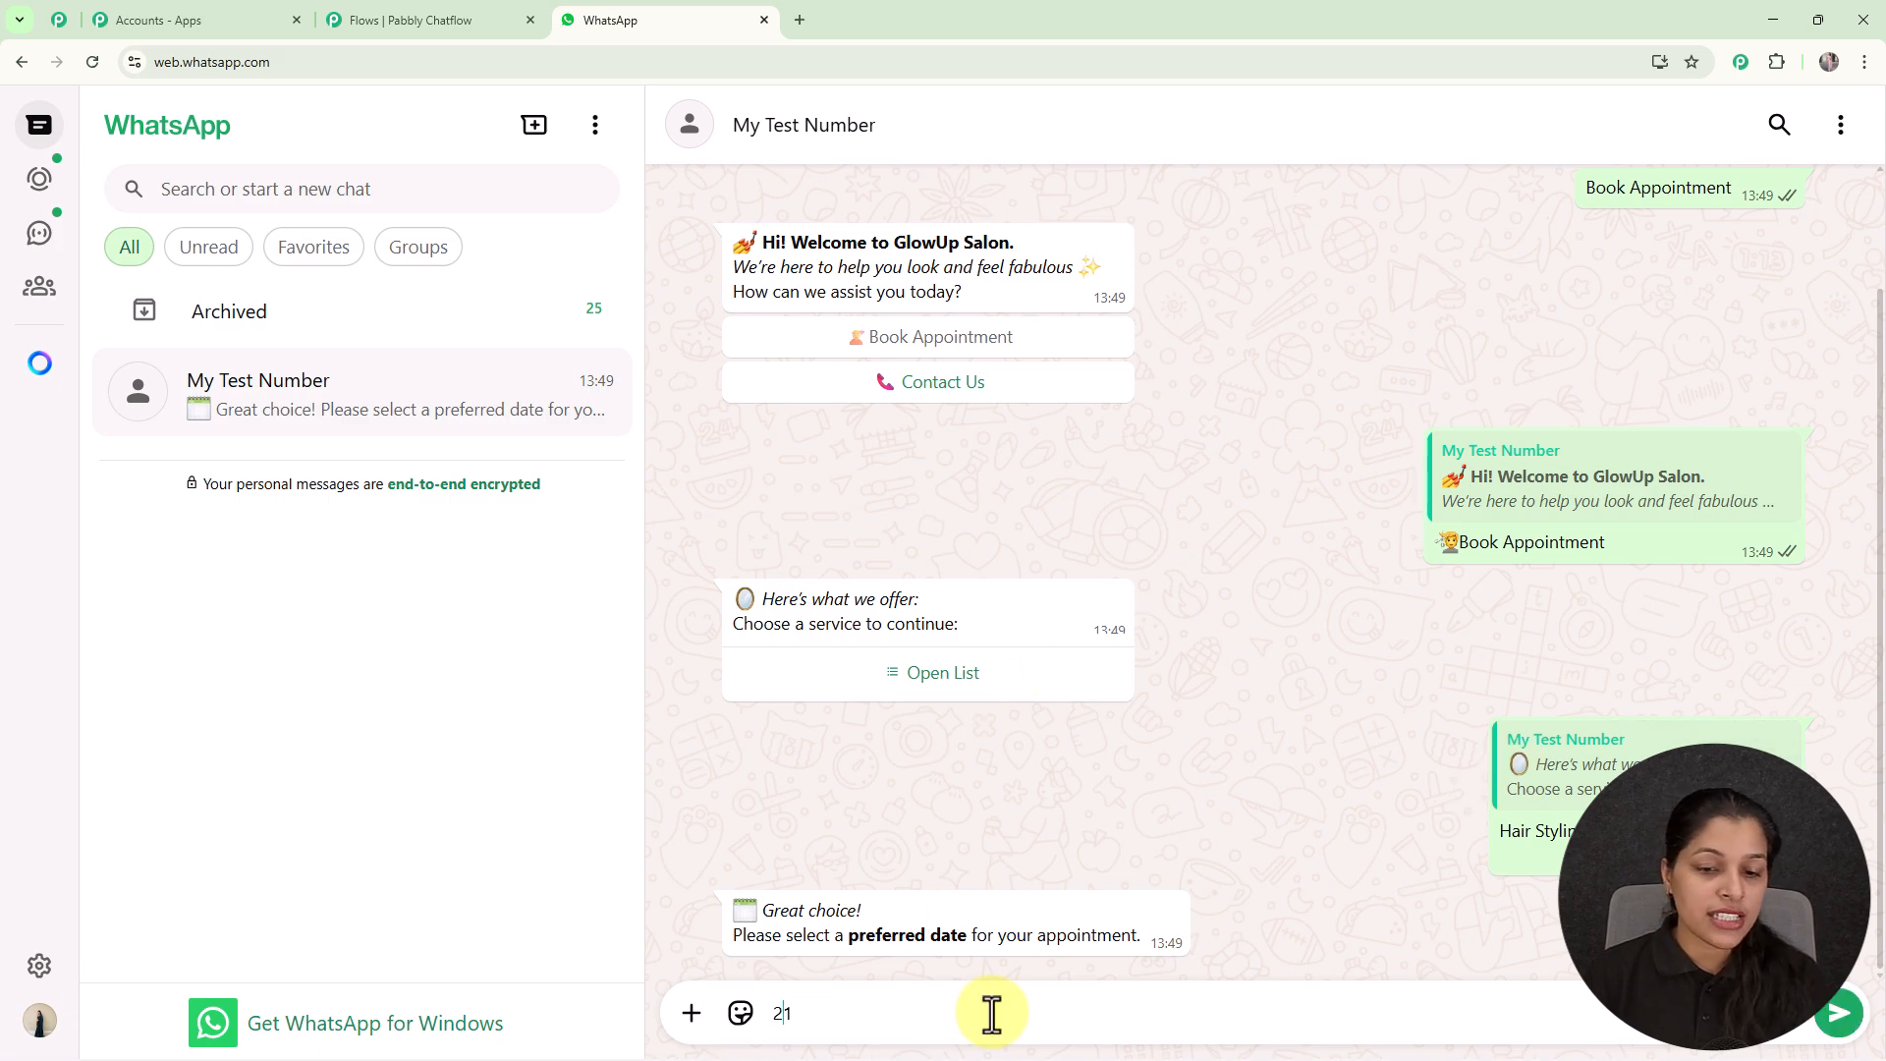
text(-11-2025)
key(Return)
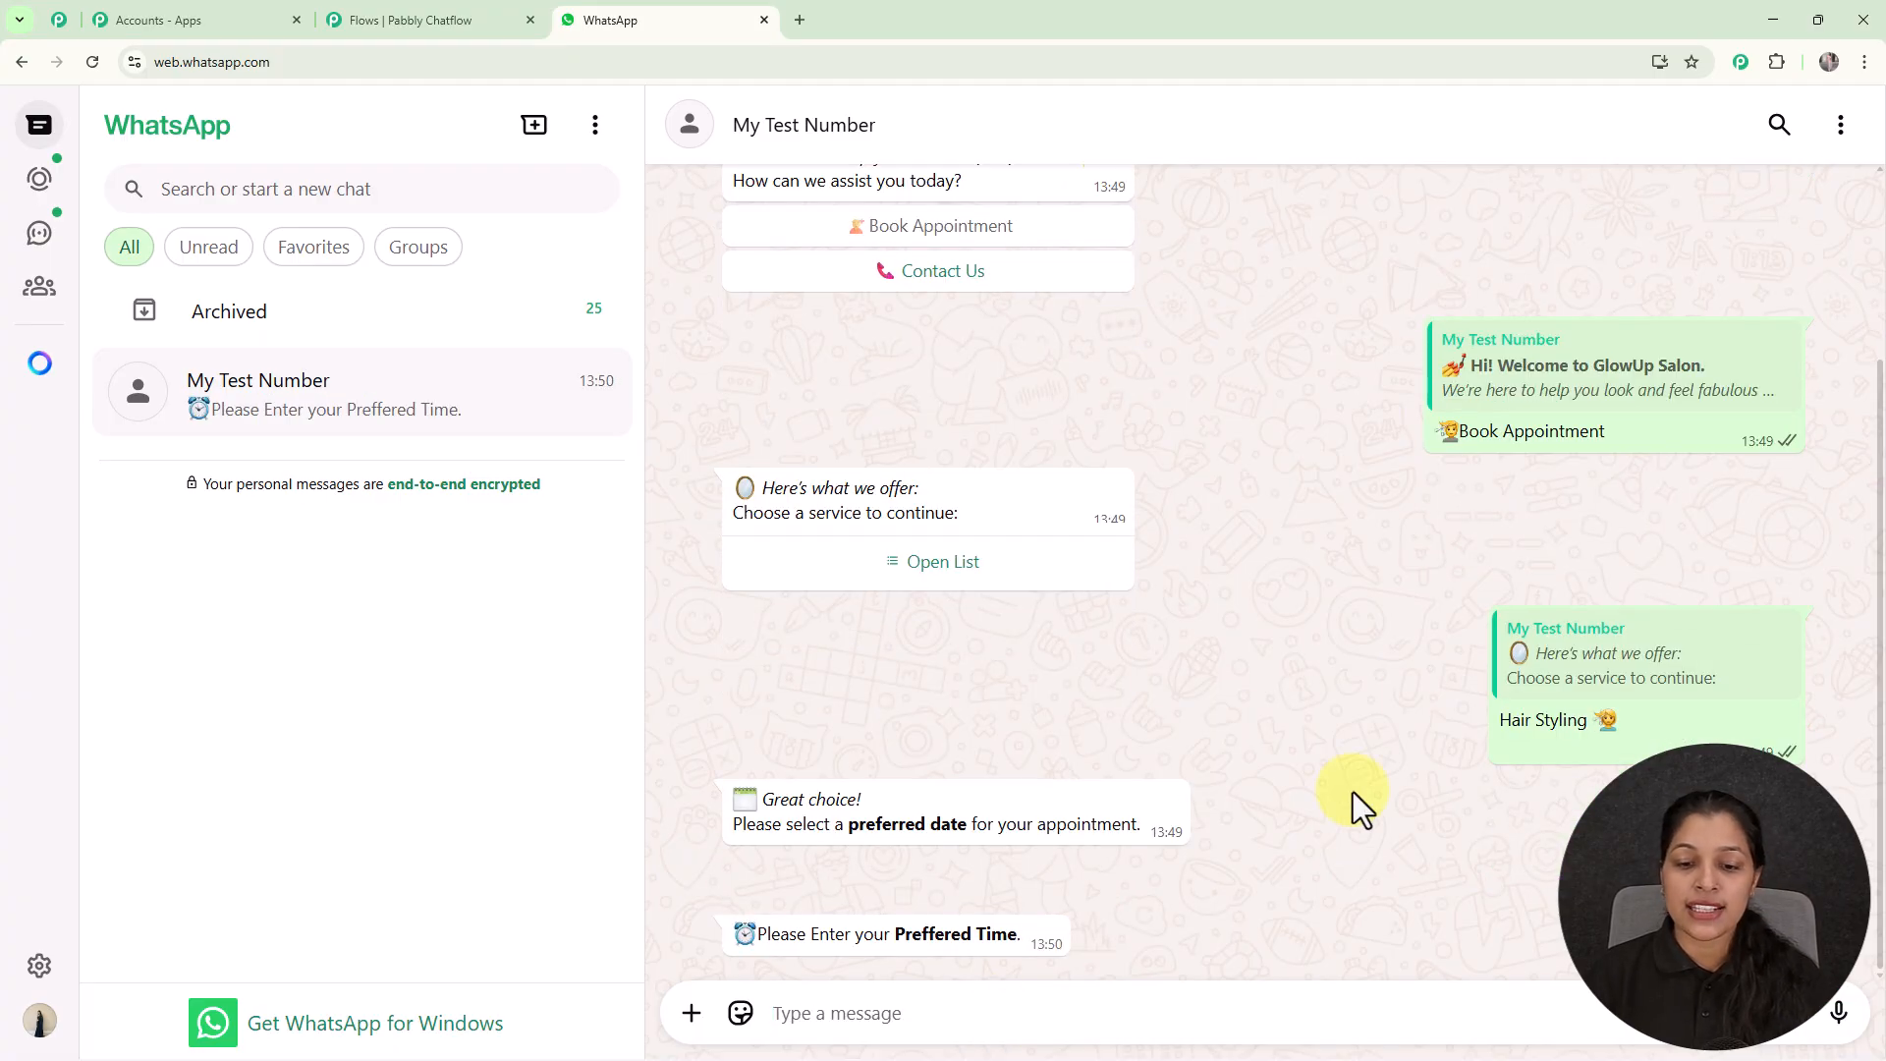
text(7)
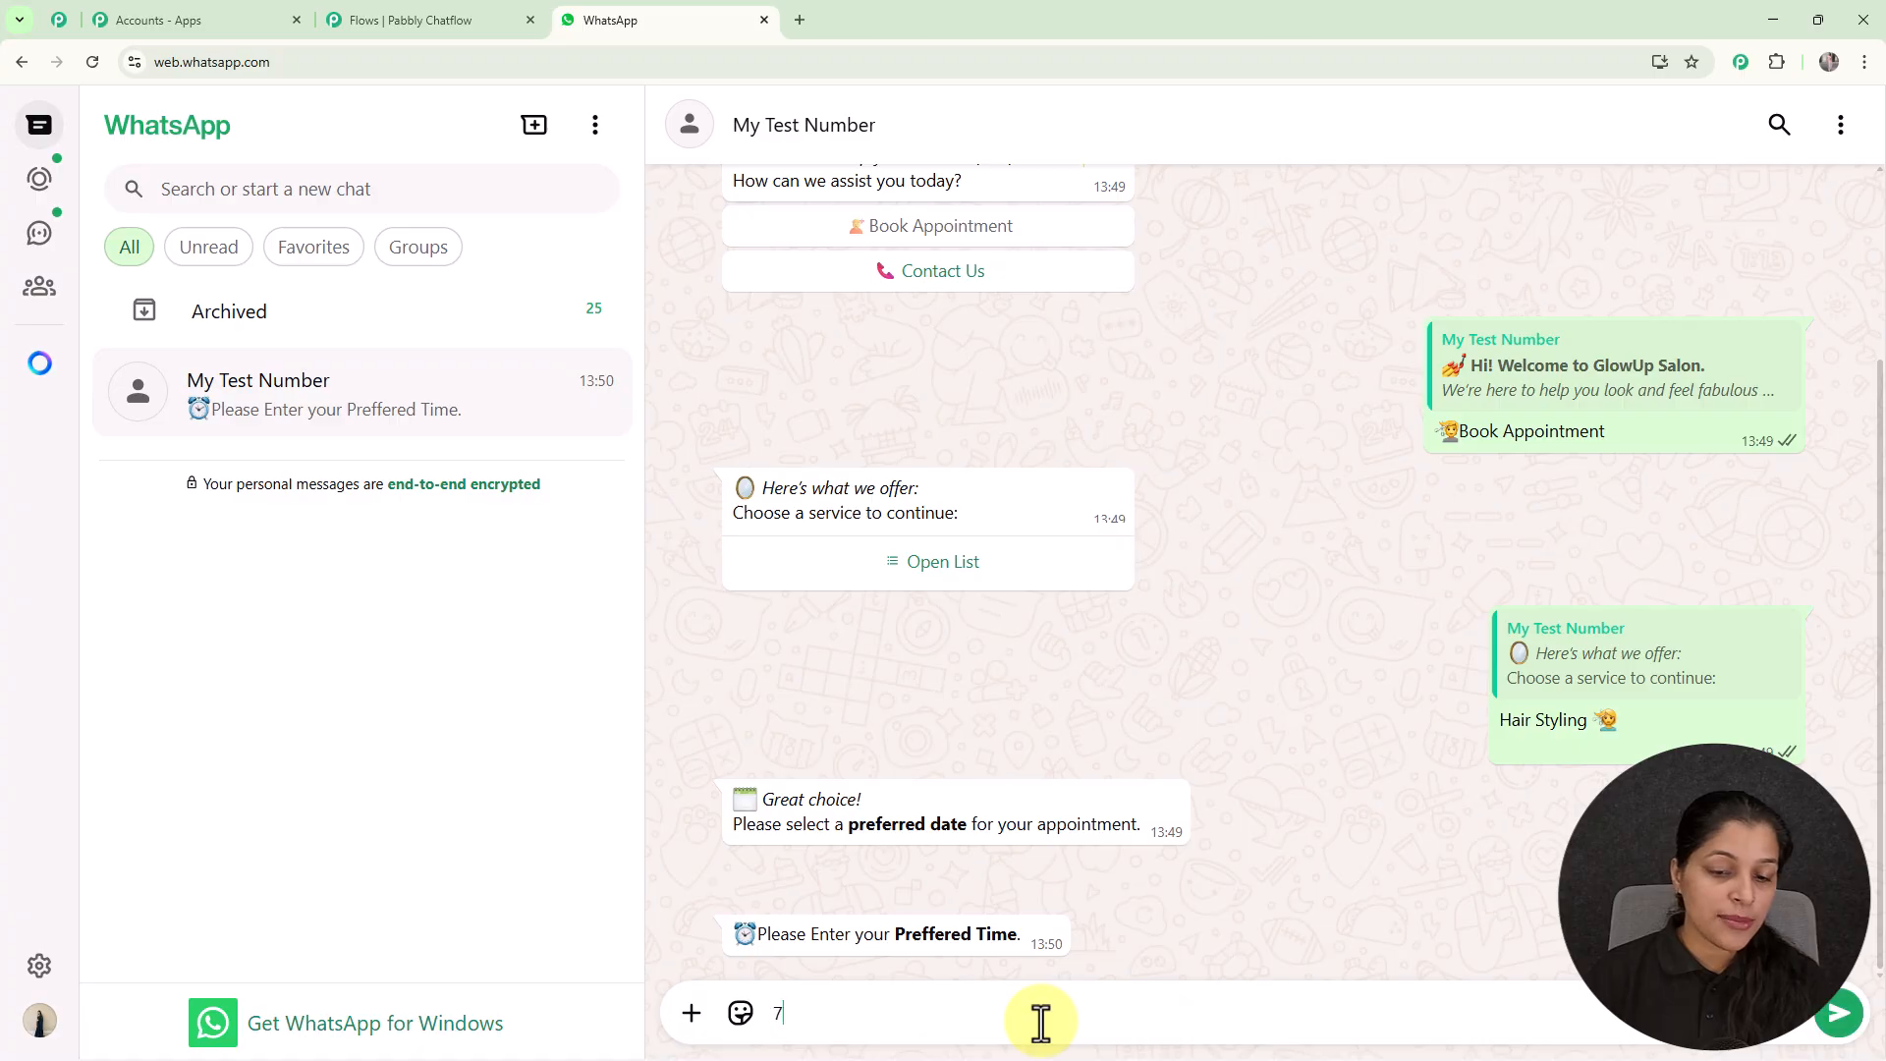
text(p)
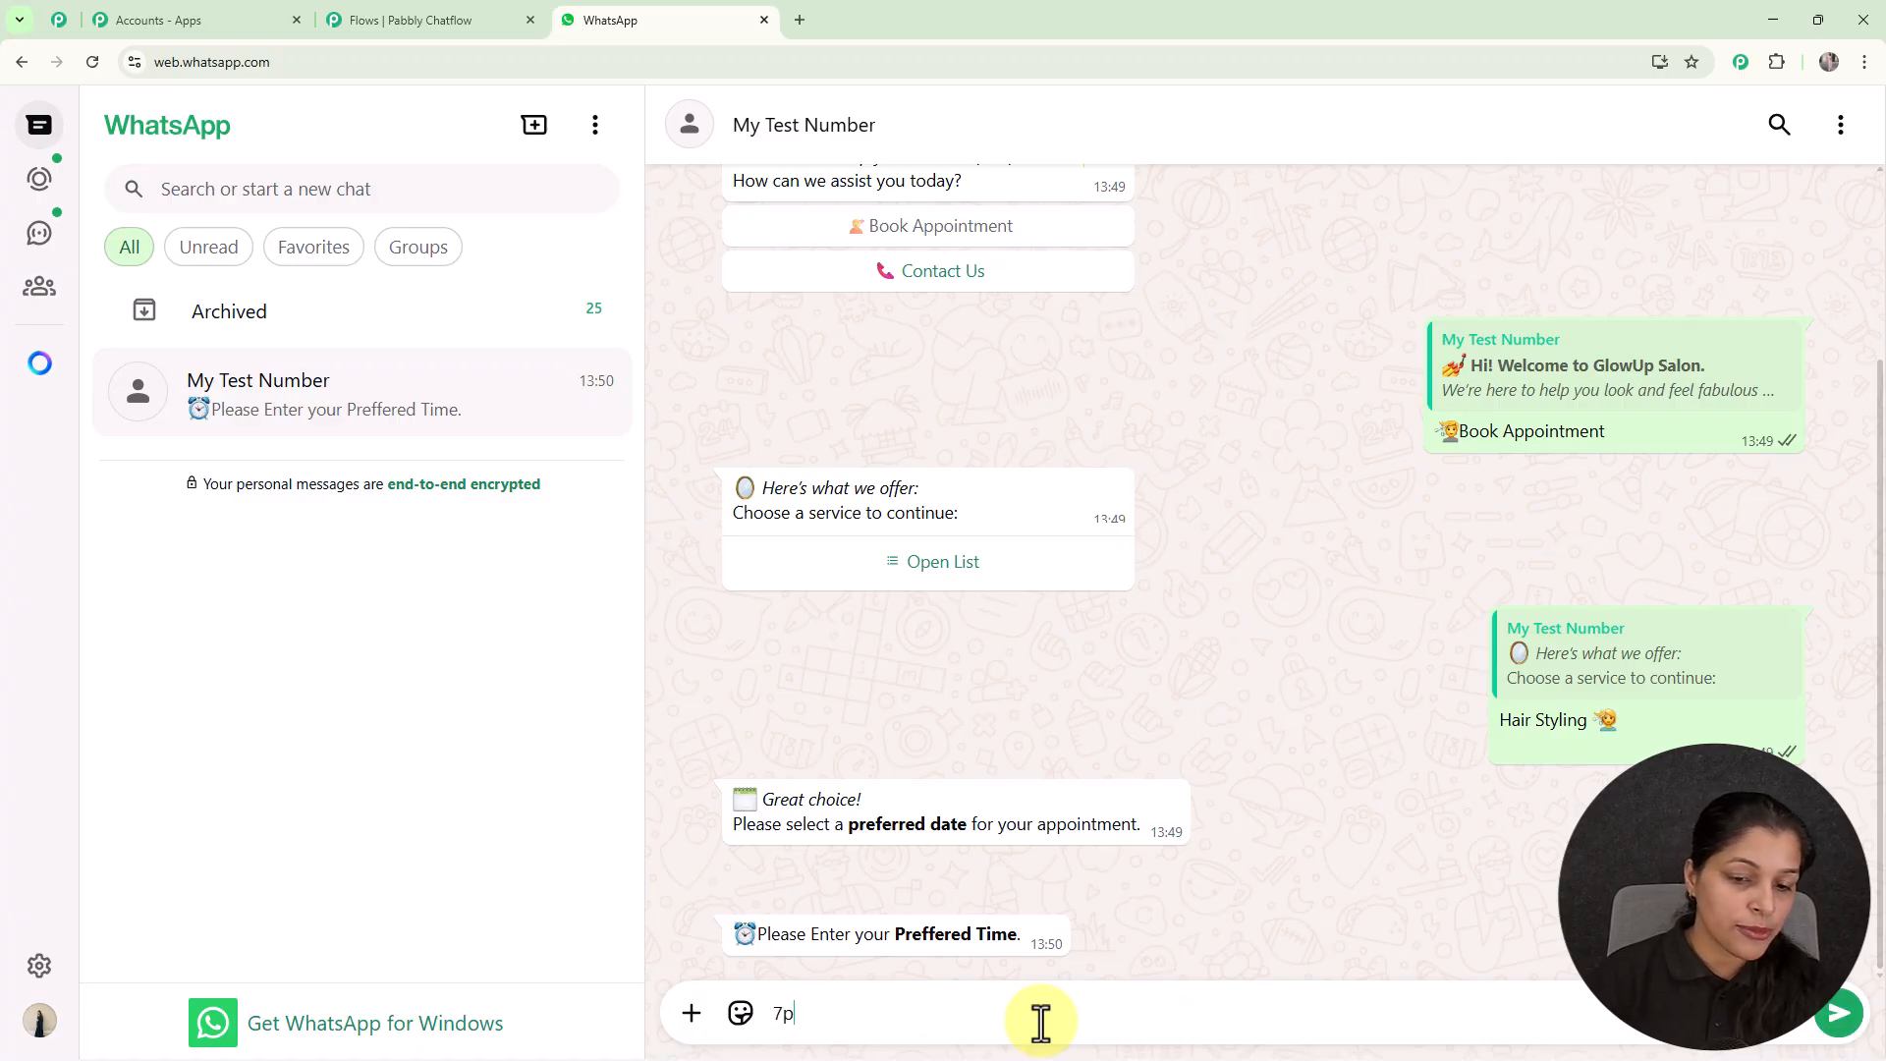
text(.m.)
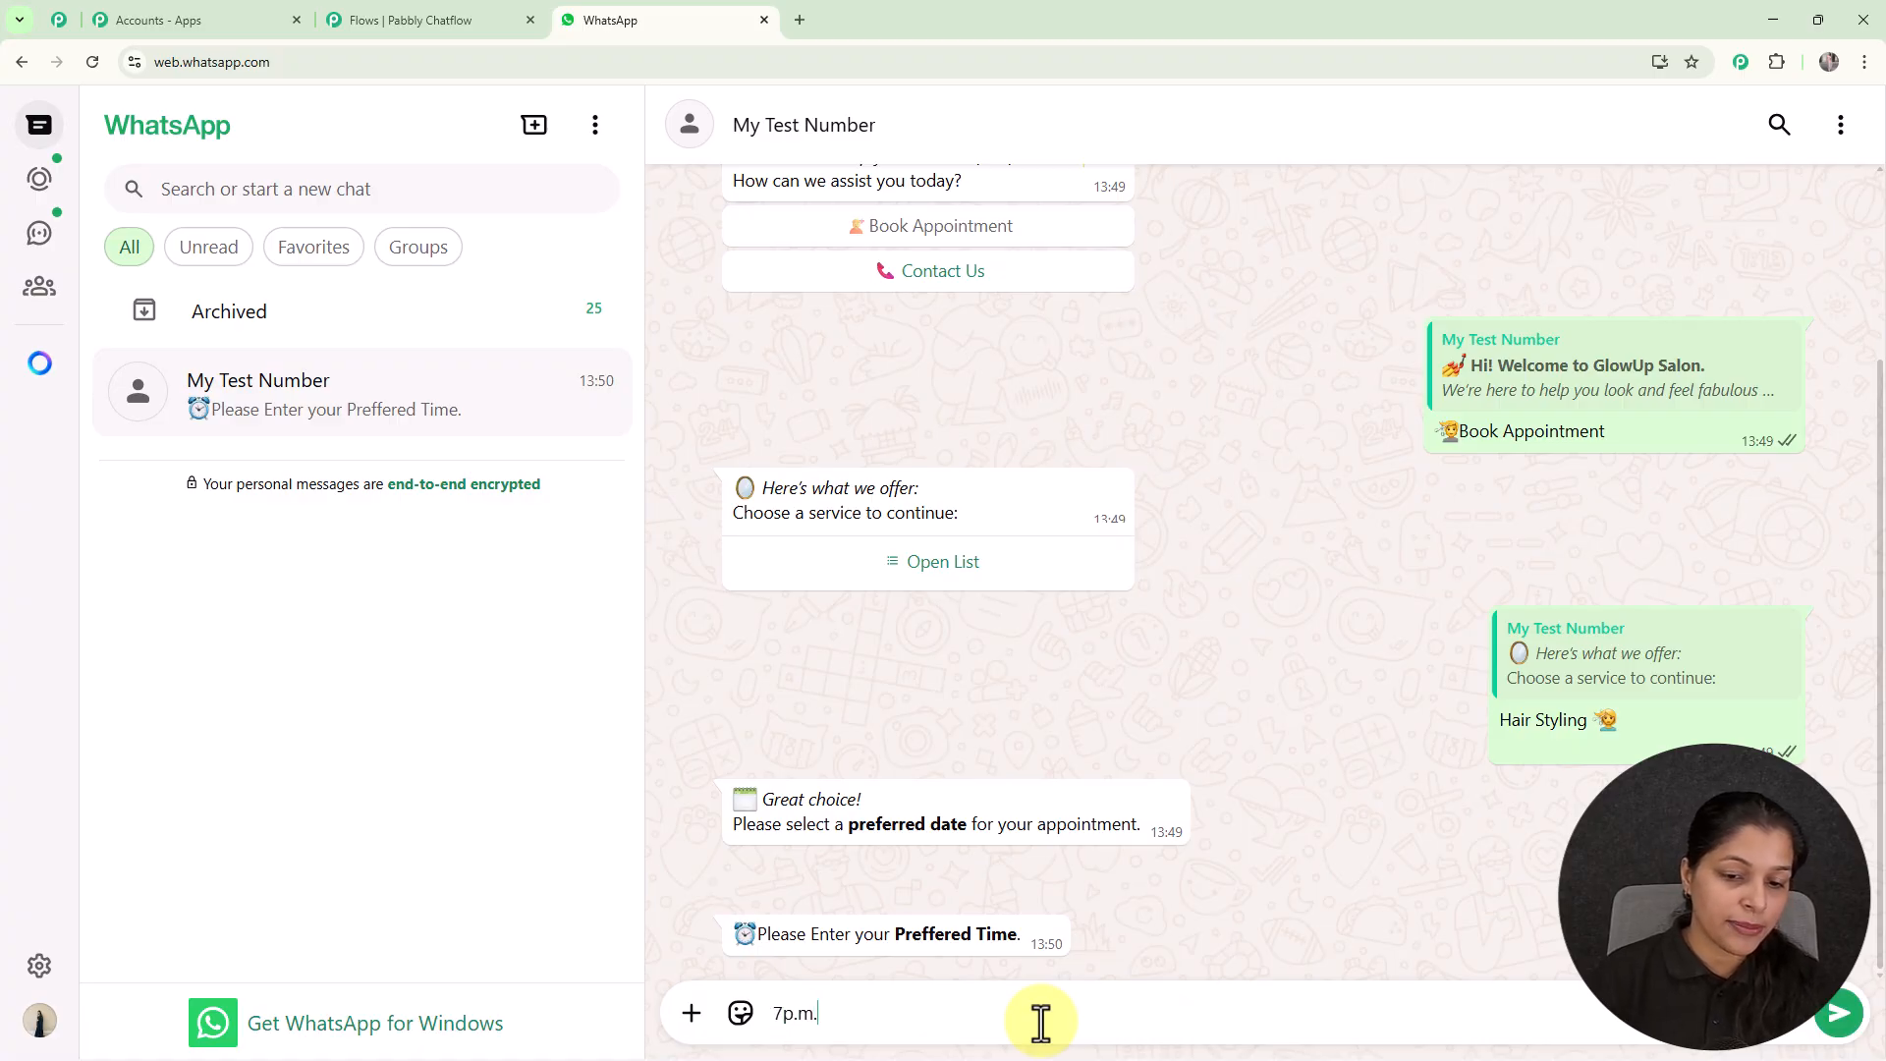
key(Return)
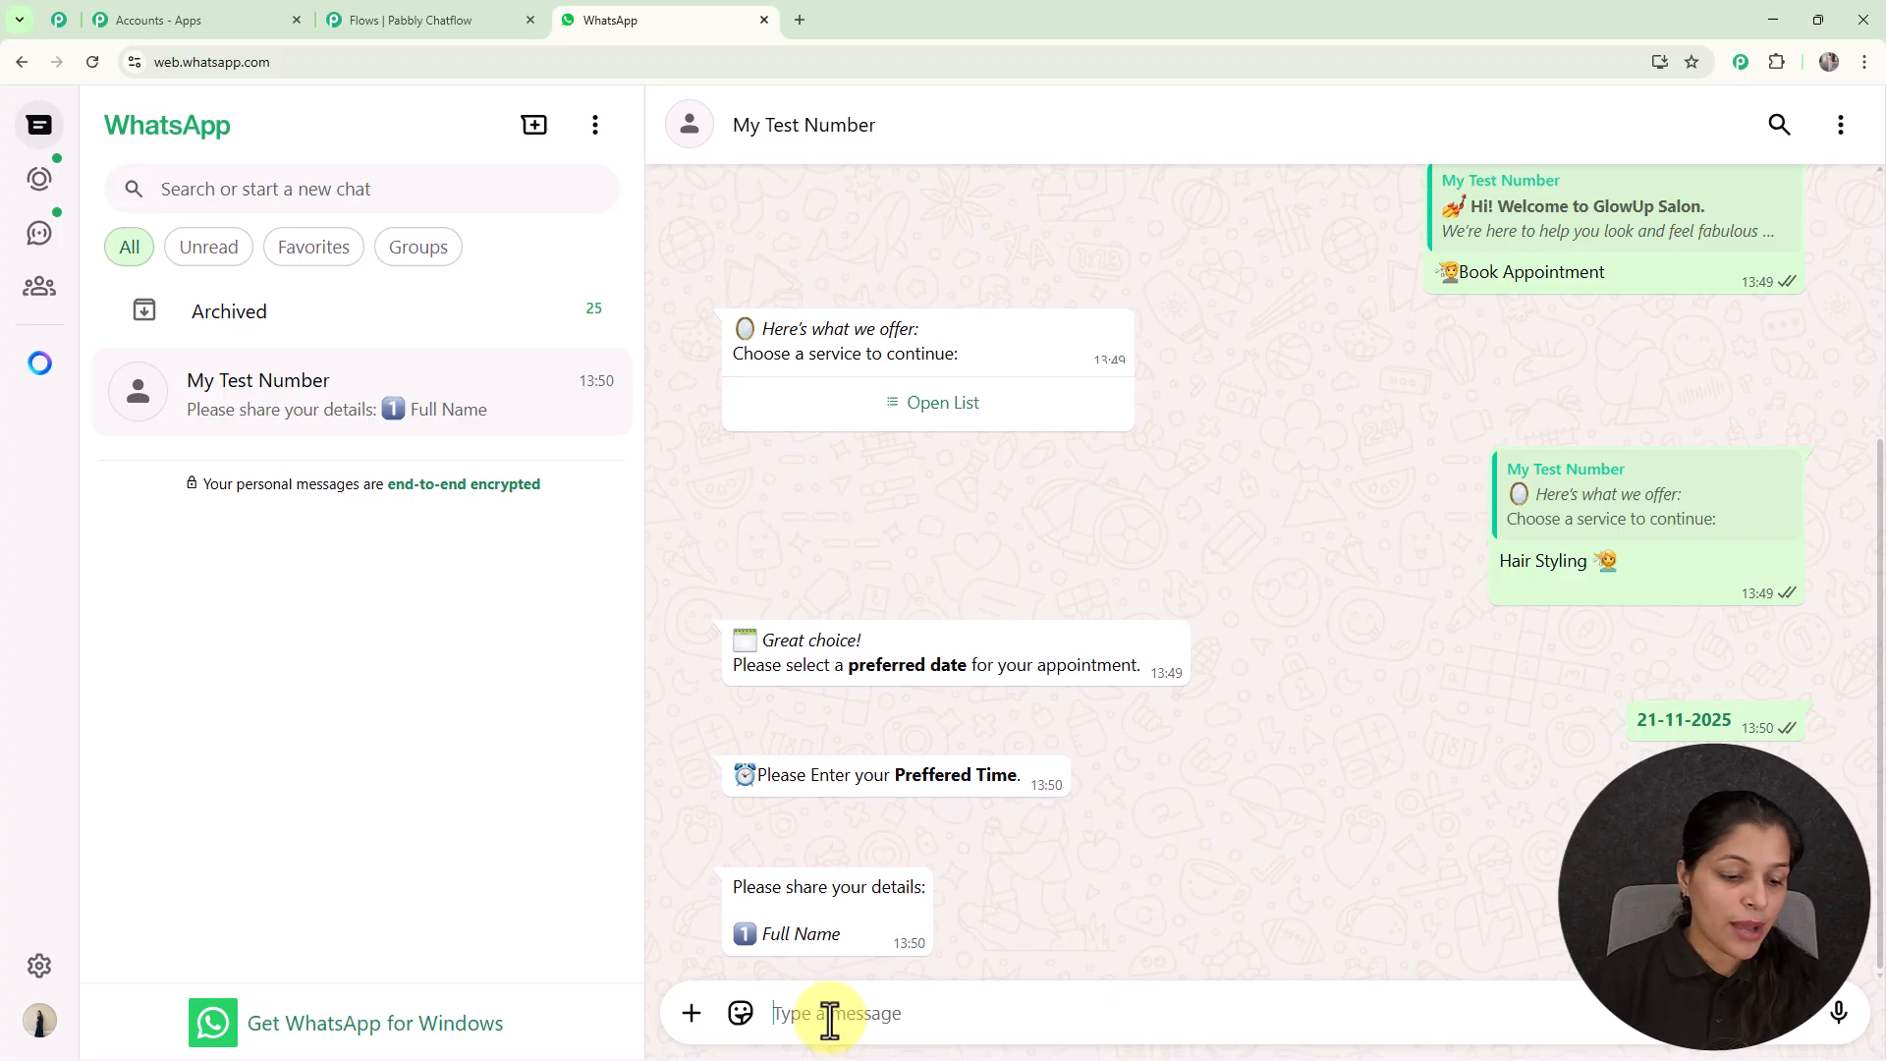
Answer the detail questions with the customer's full name and mobile number.
text(Testing User)
key(Return)
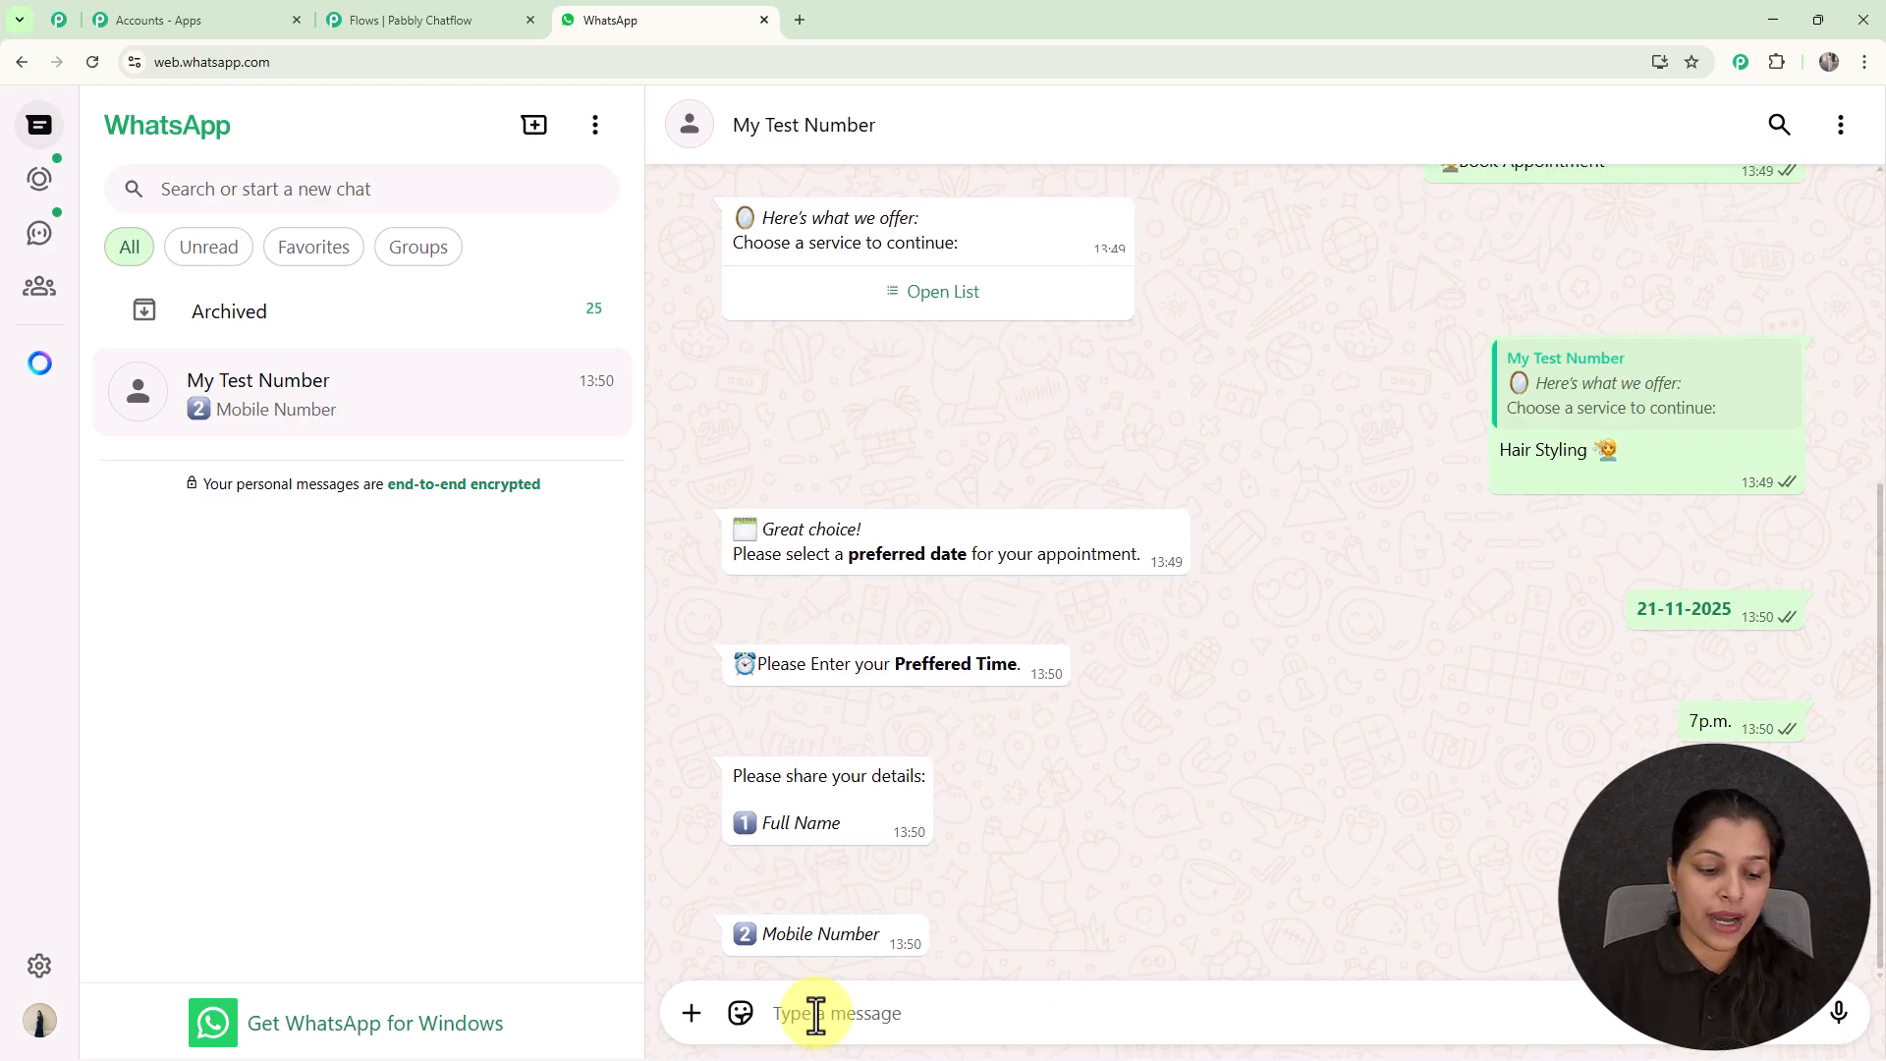
text(2345661)
key(Return)
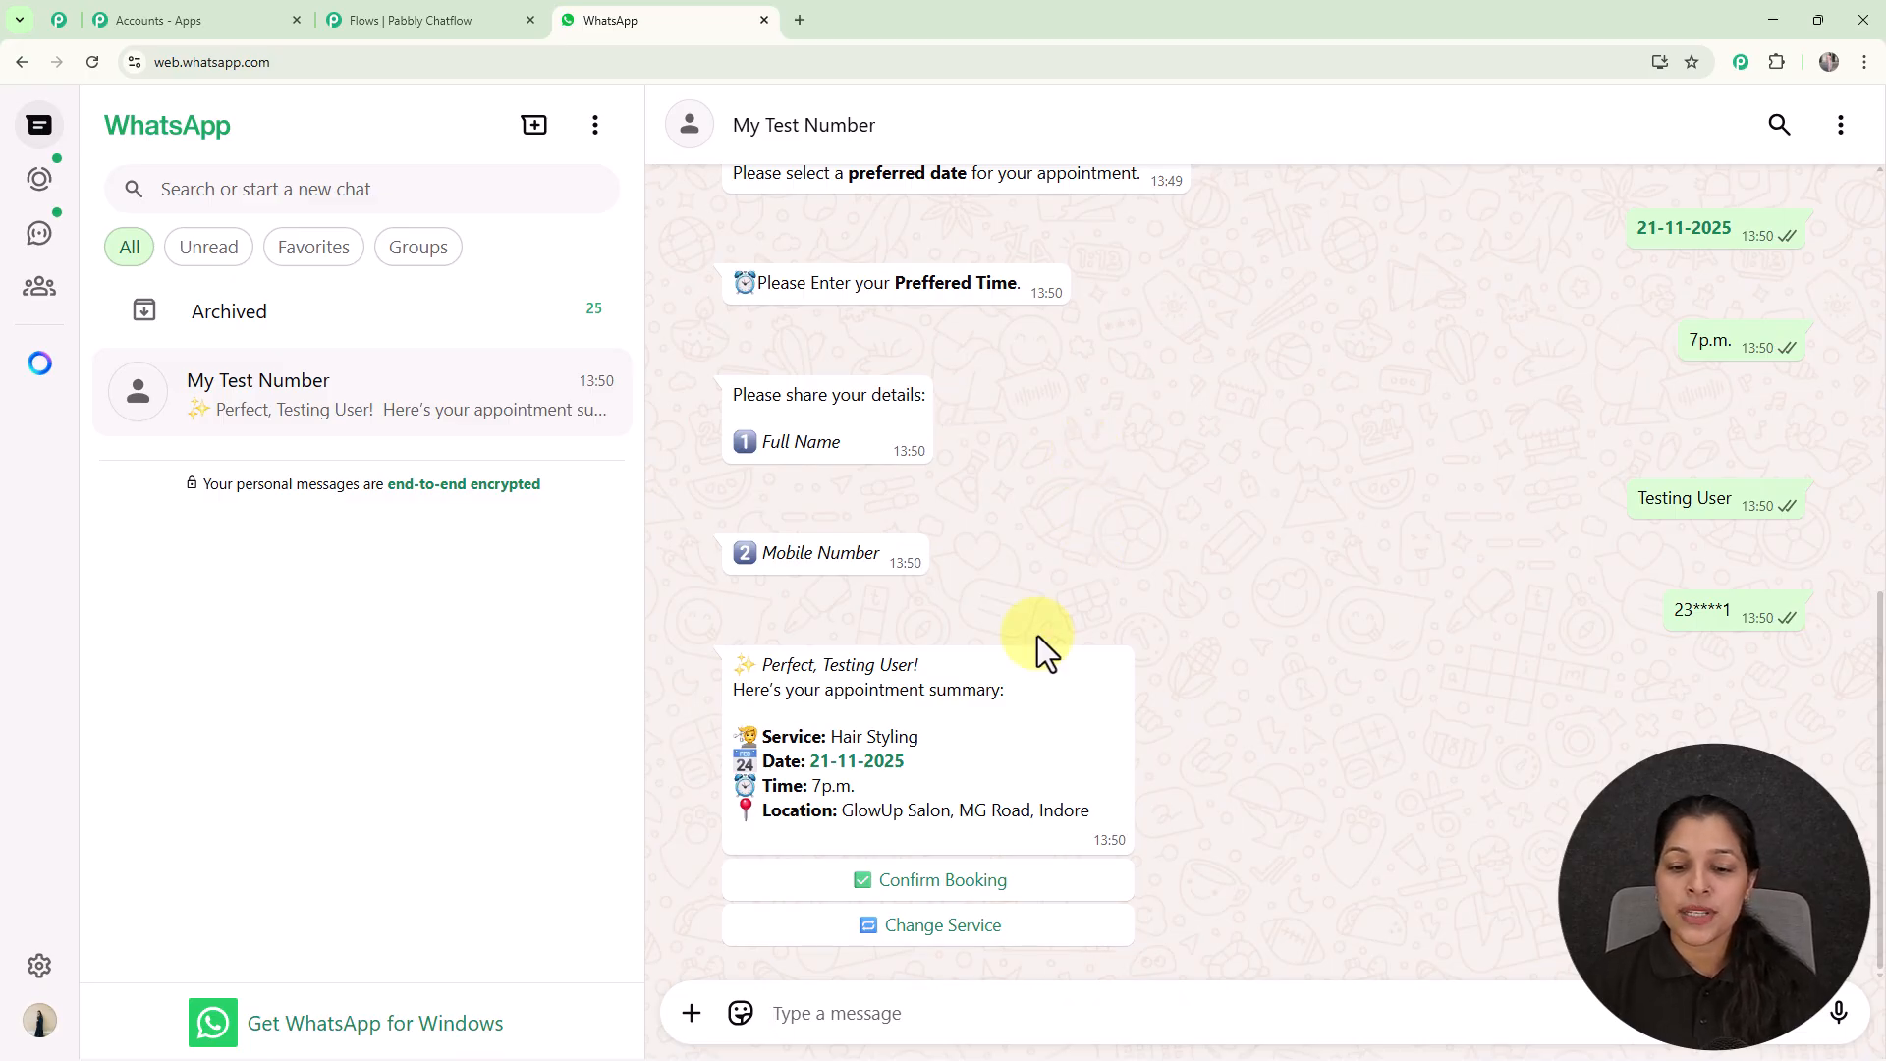
Confirm the booking from the appointment summary, and choose Contact Us in the earlier welcome message.
click(978, 881)
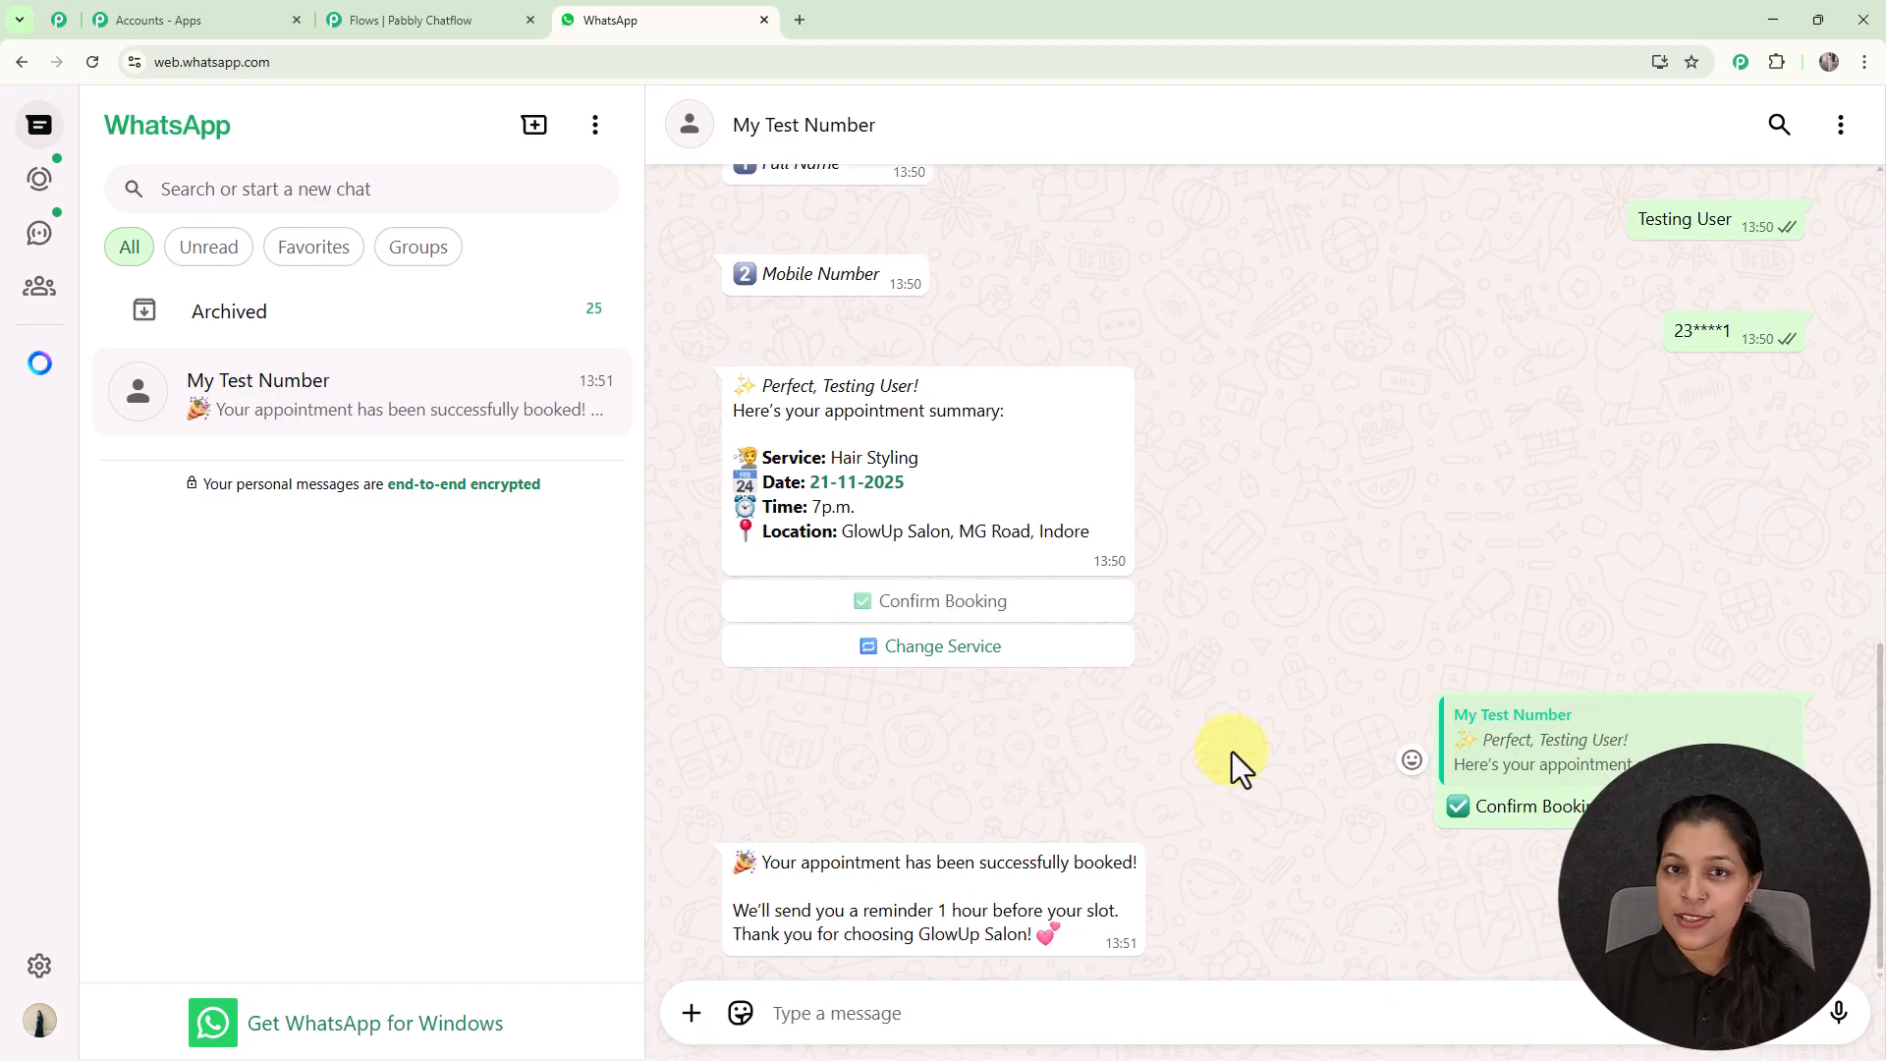
scroll(1232, 751, up, 20)
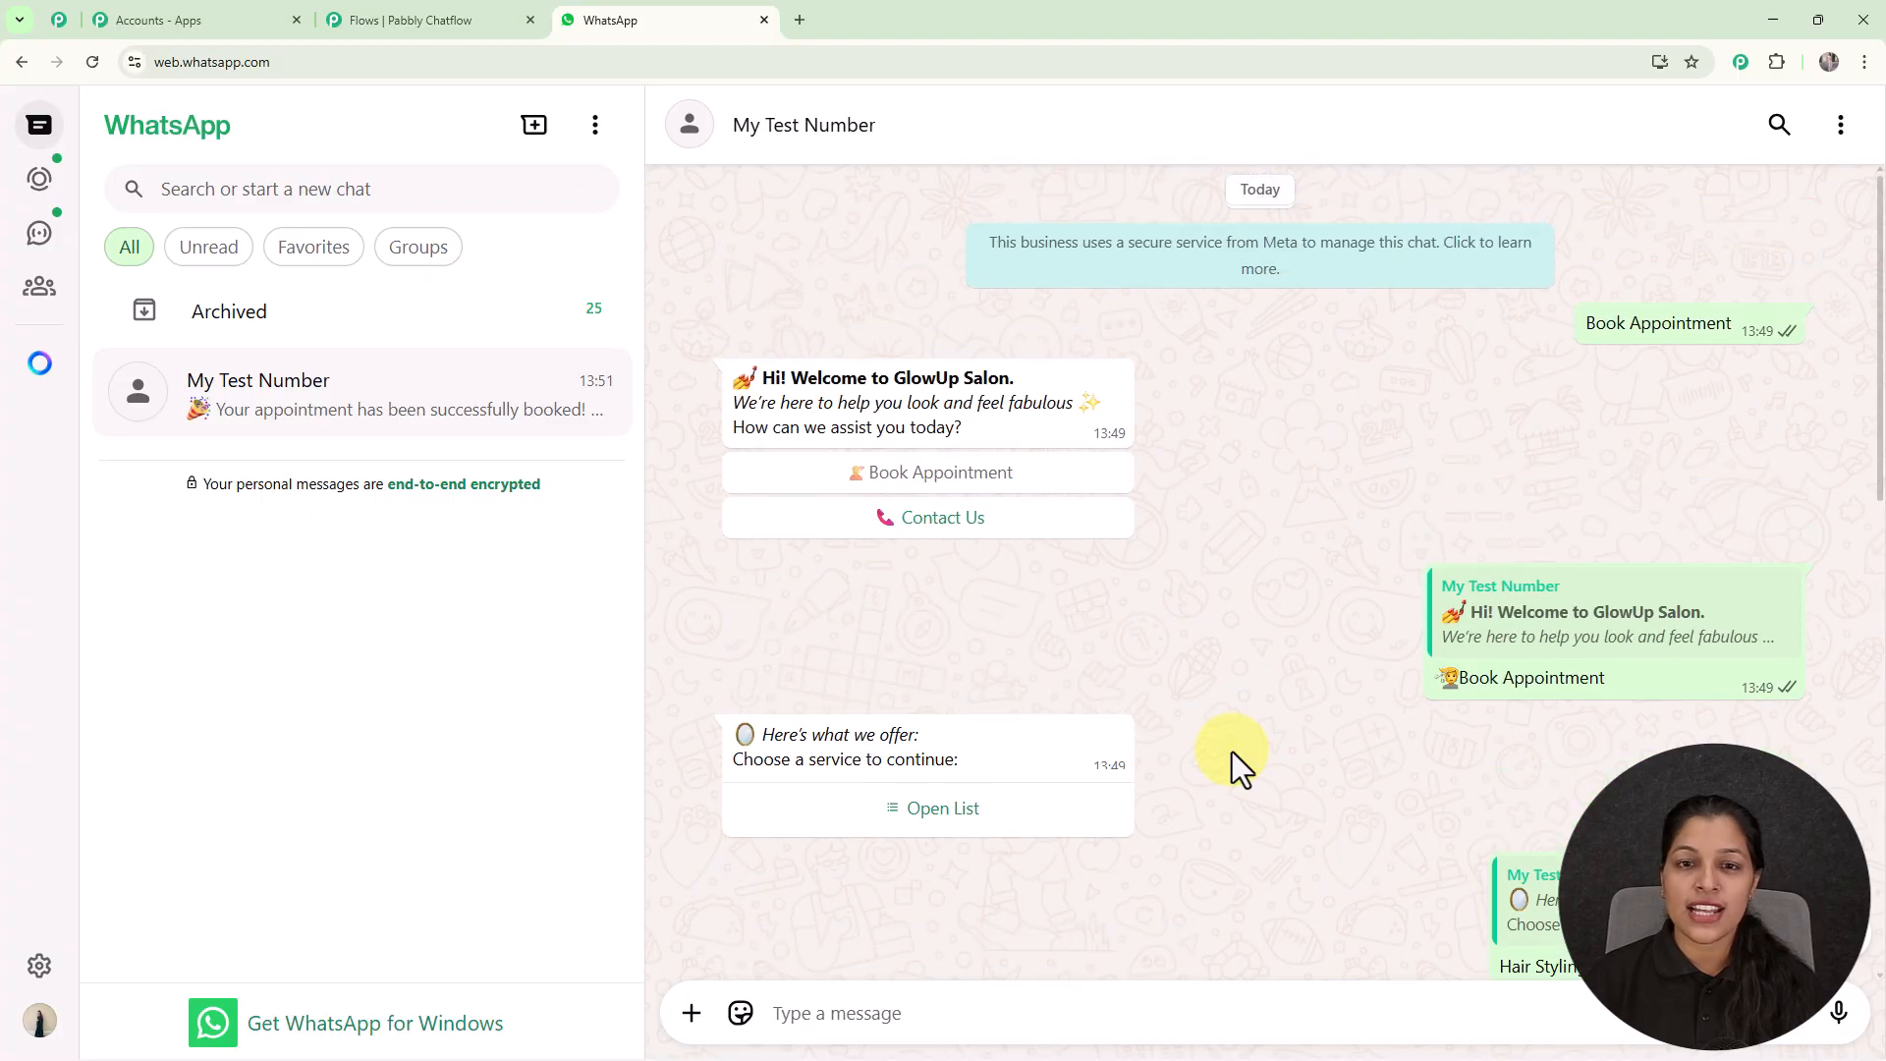
click(967, 519)
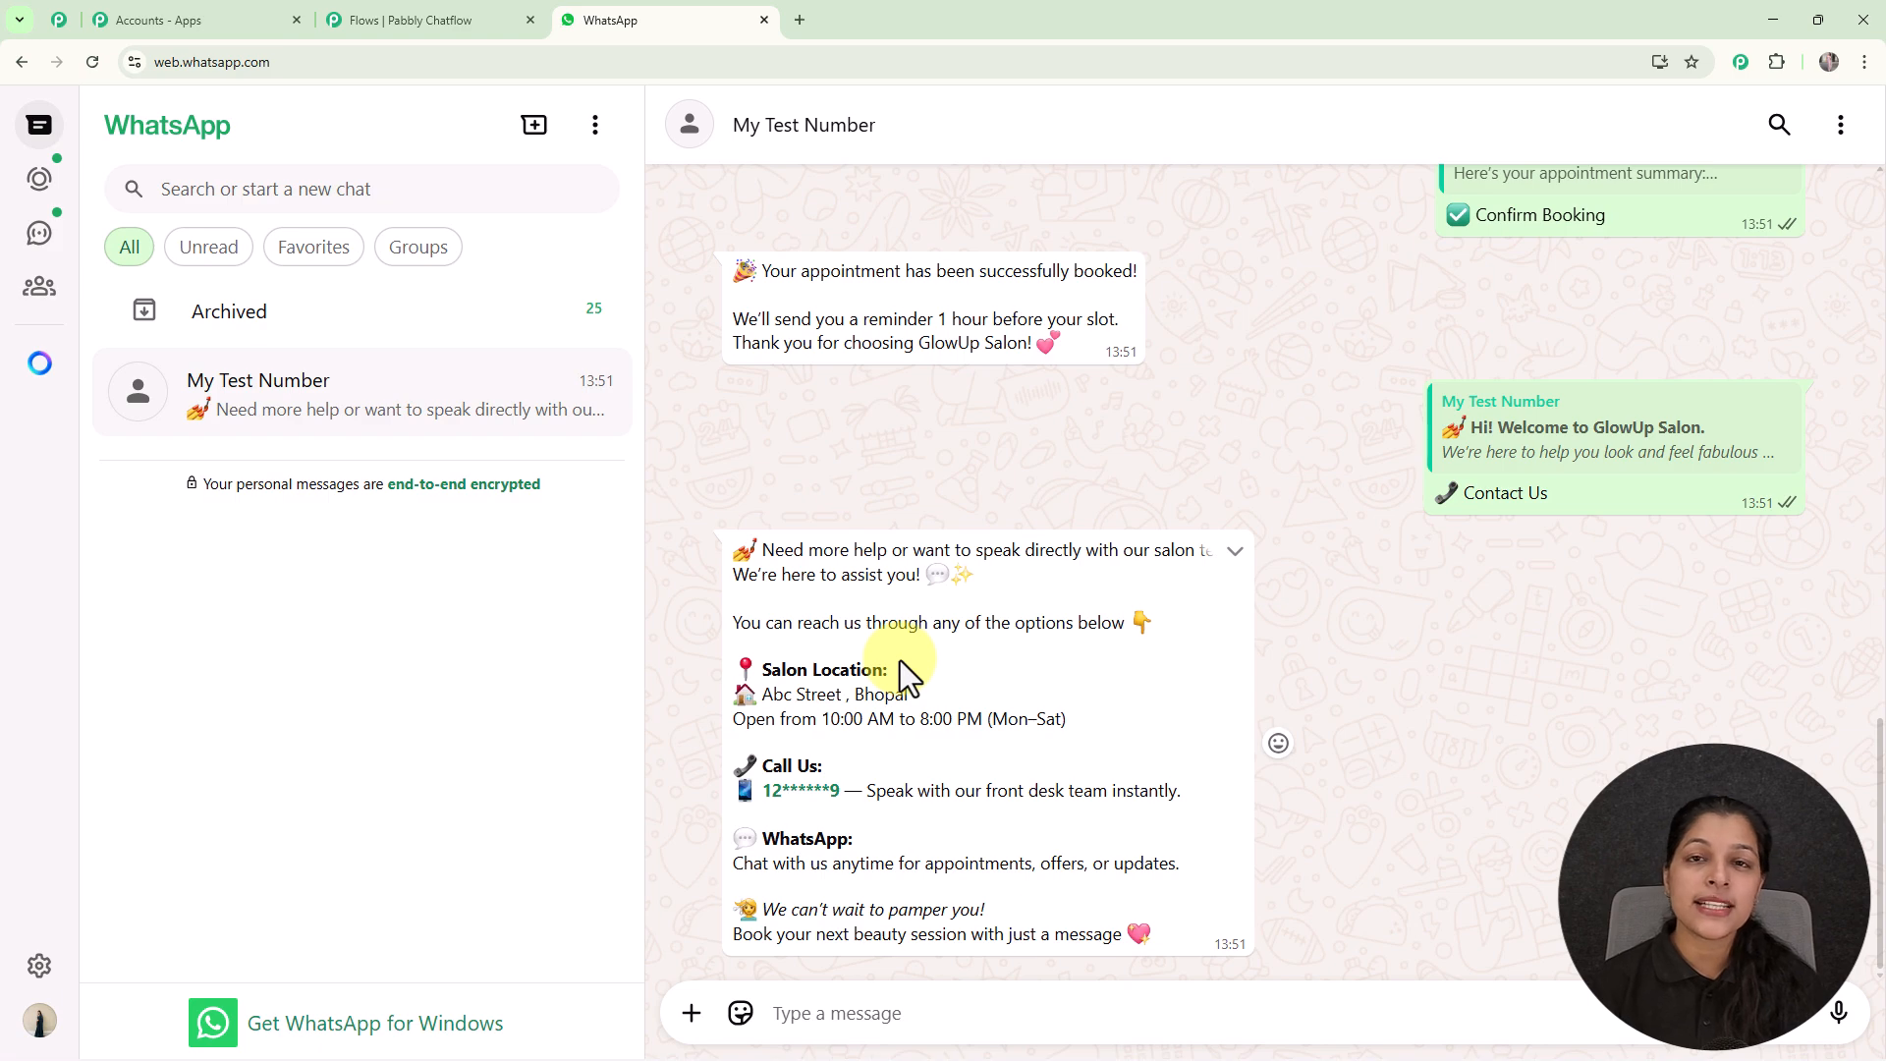
Open pabbly.com/chatflow in a new browser tab.
click(798, 21)
text(pabbly.com/chatflow)
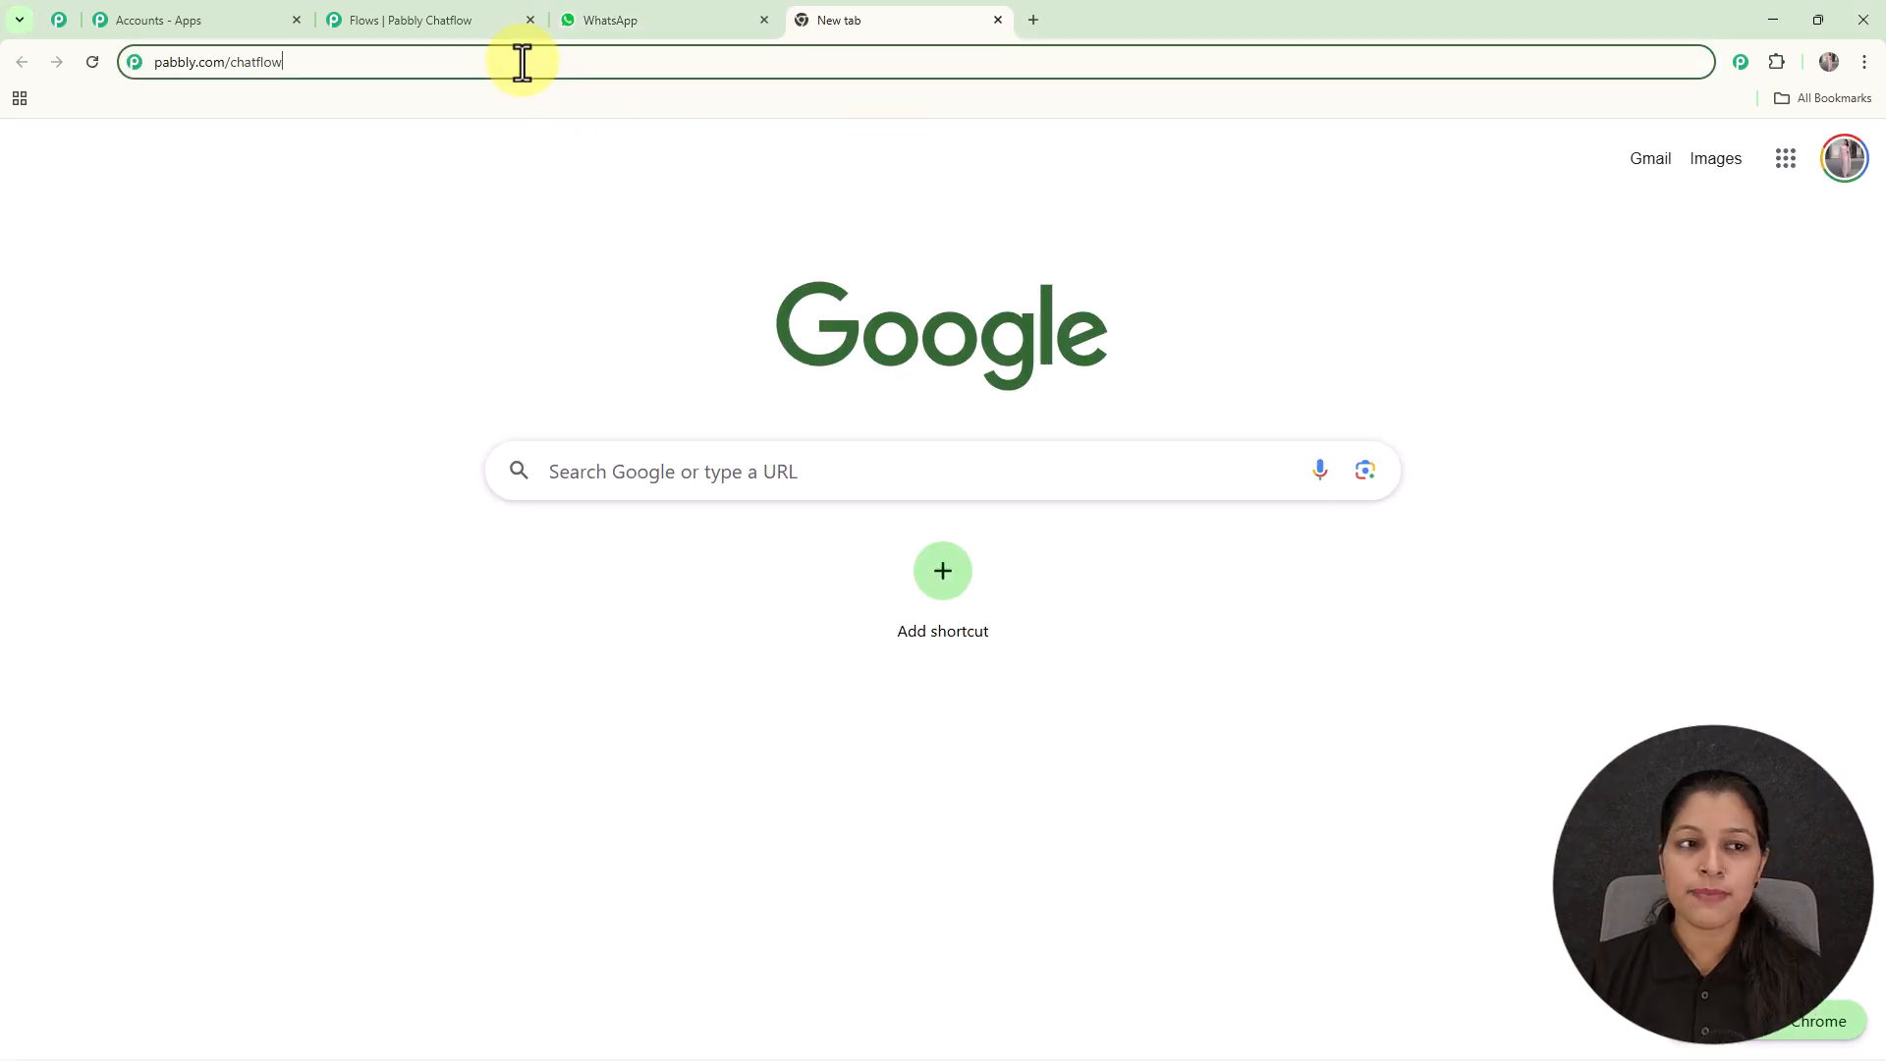
key(Return)
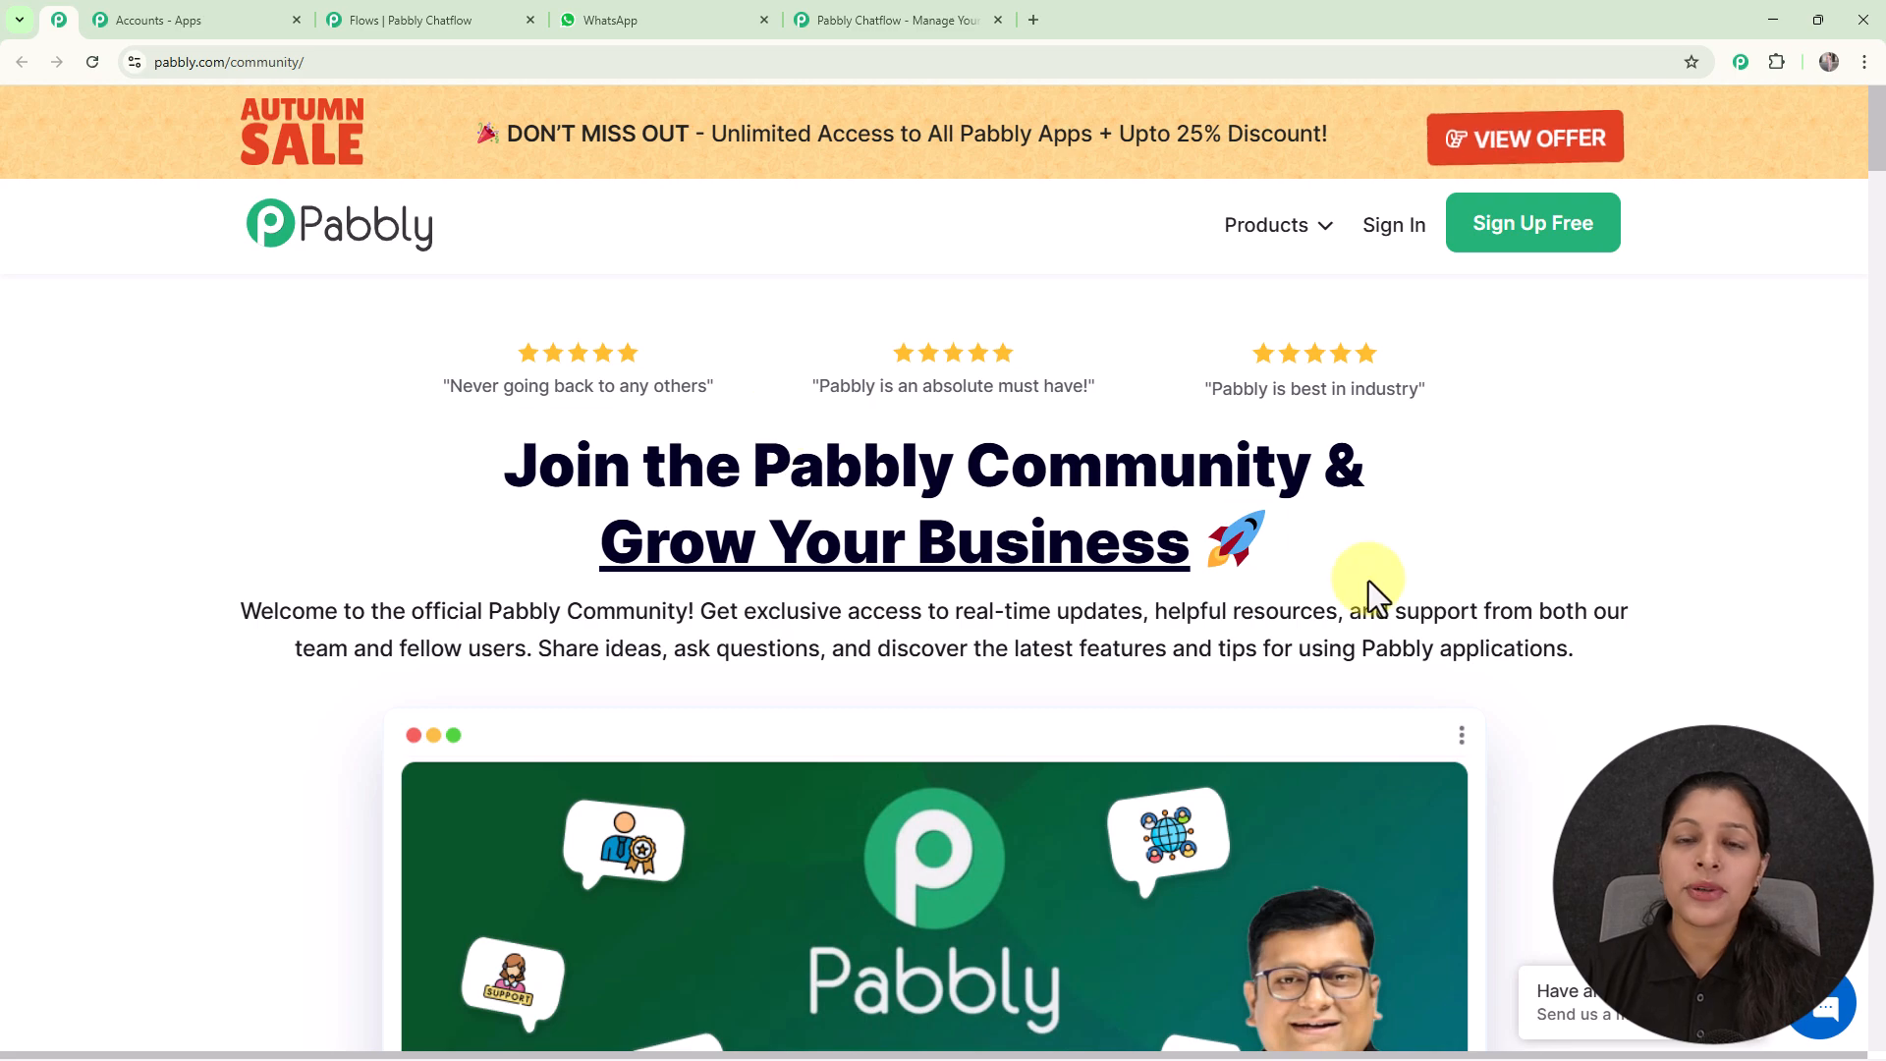
Examine the Pabbly Community page for its membership benefits, the reasons to join and the shared success stories.
scroll(1370, 581, down, 5)
scroll(1370, 602, down, 8)
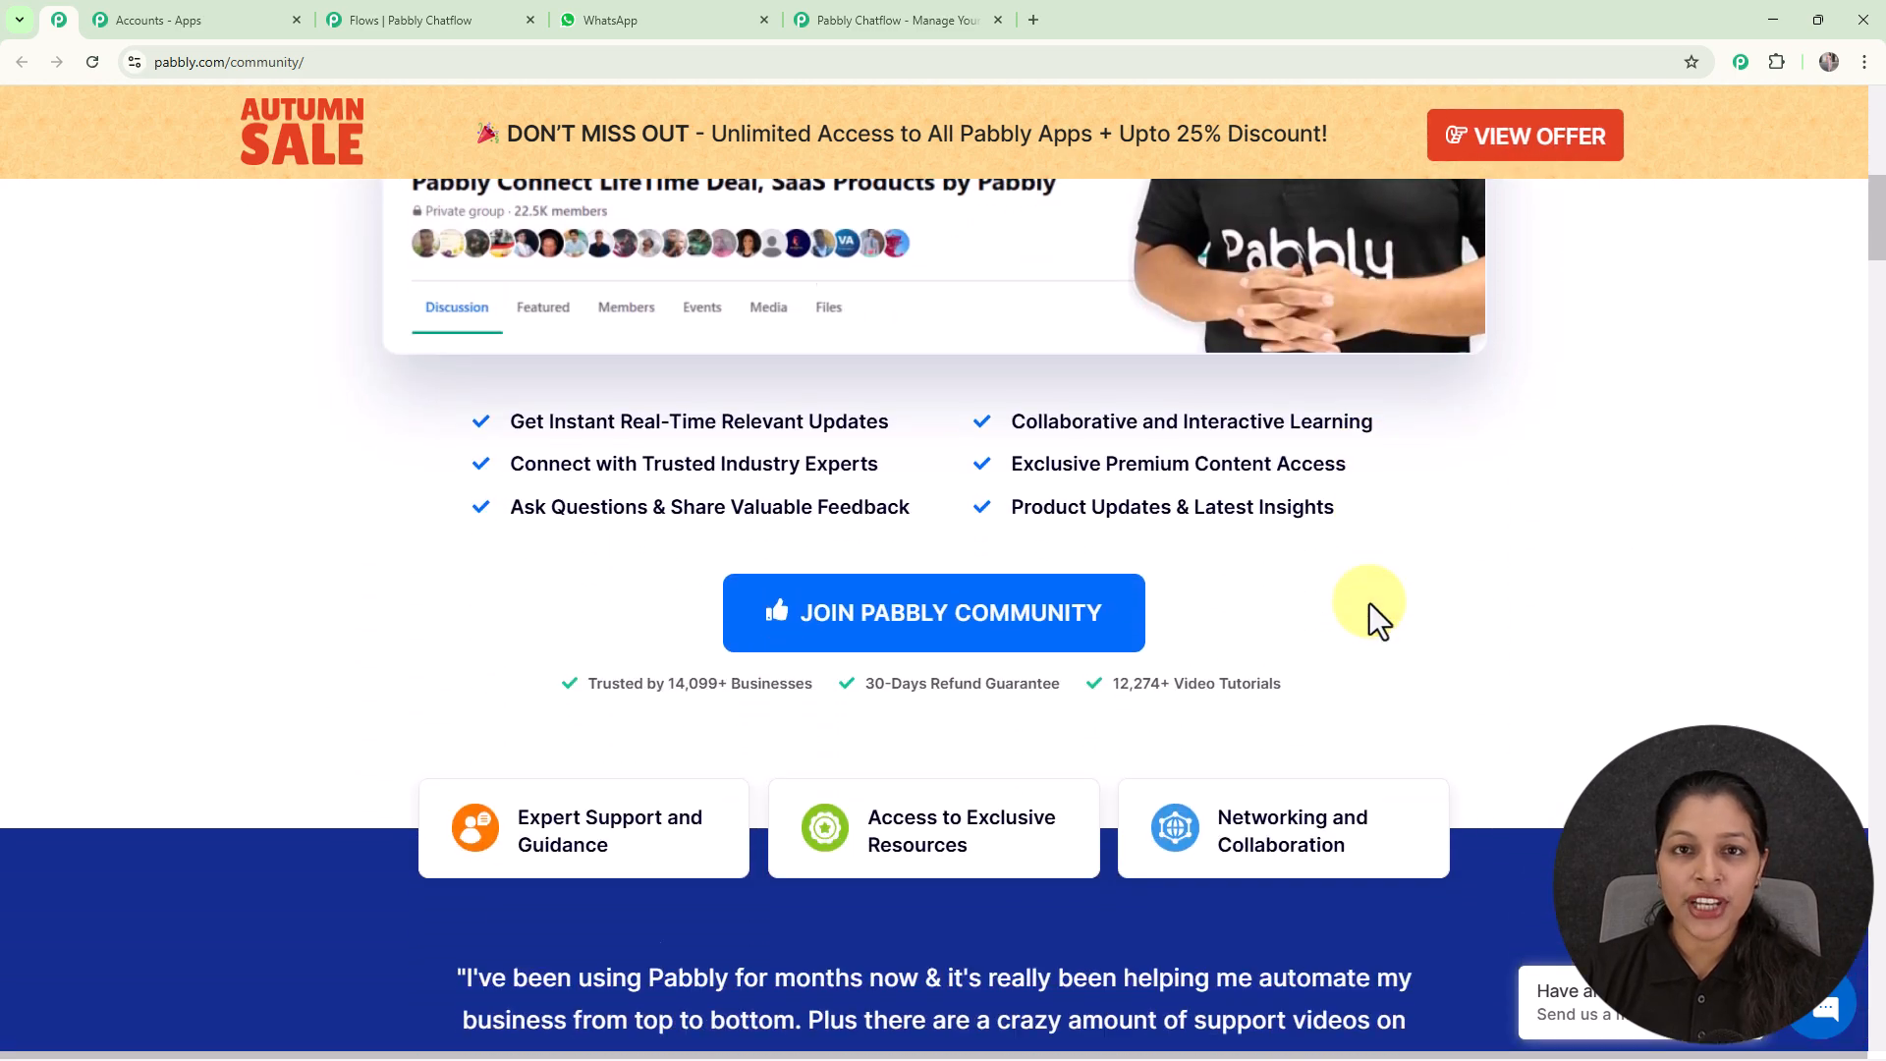
scroll(1368, 601, down, 3)
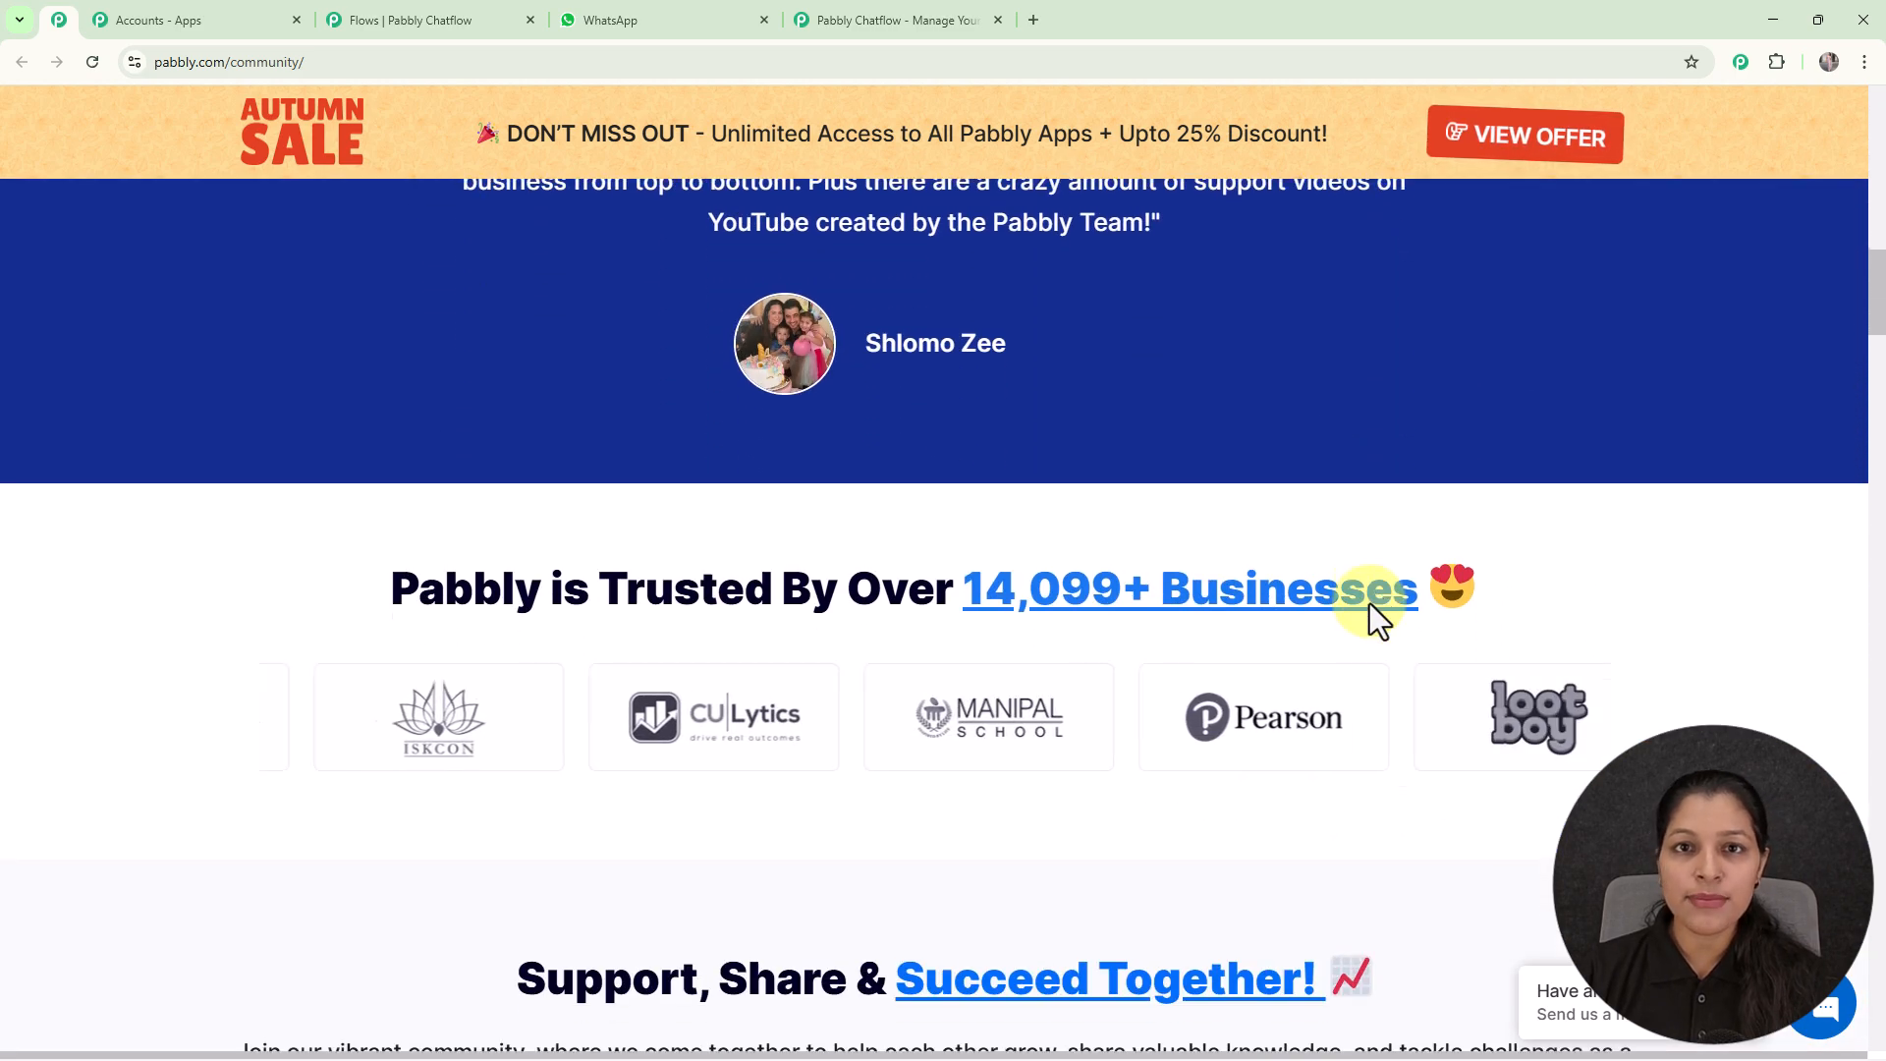
scroll(1370, 603, down, 2)
scroll(1369, 603, down, 1)
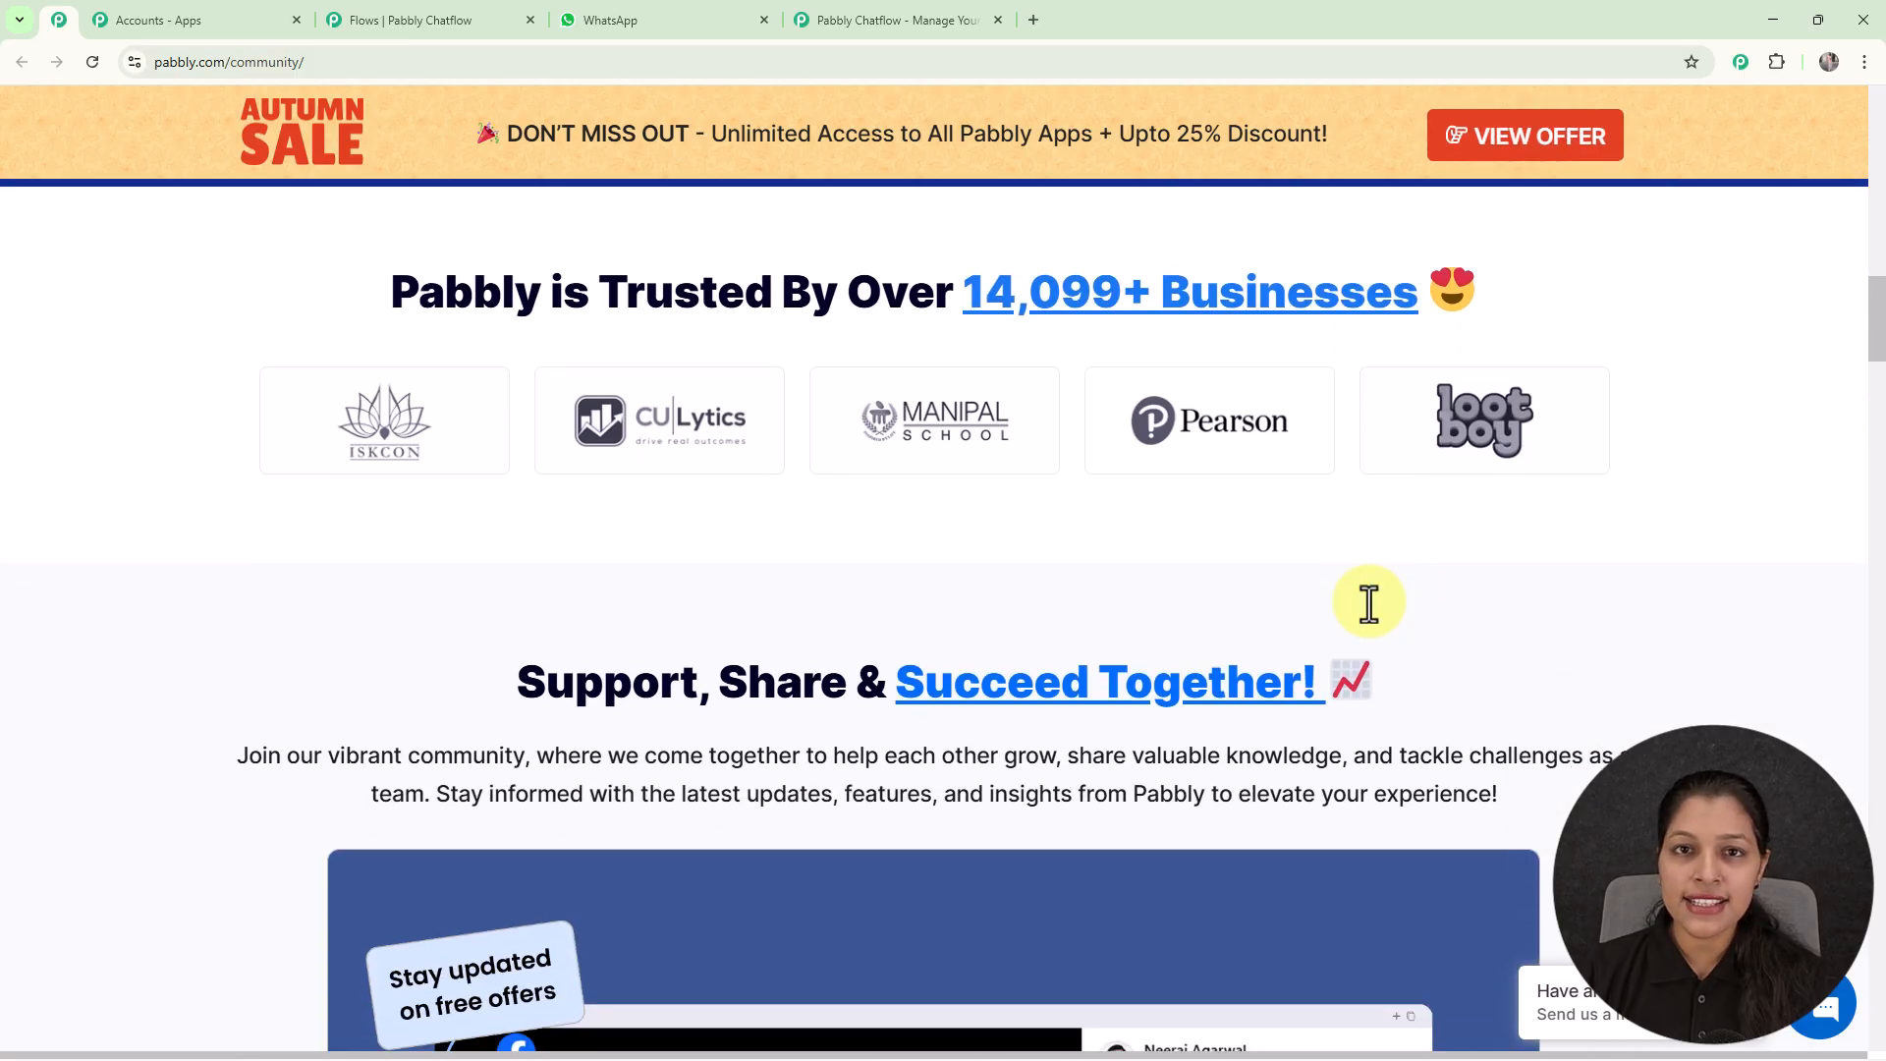
scroll(1369, 604, down, 4)
scroll(1369, 603, down, 4)
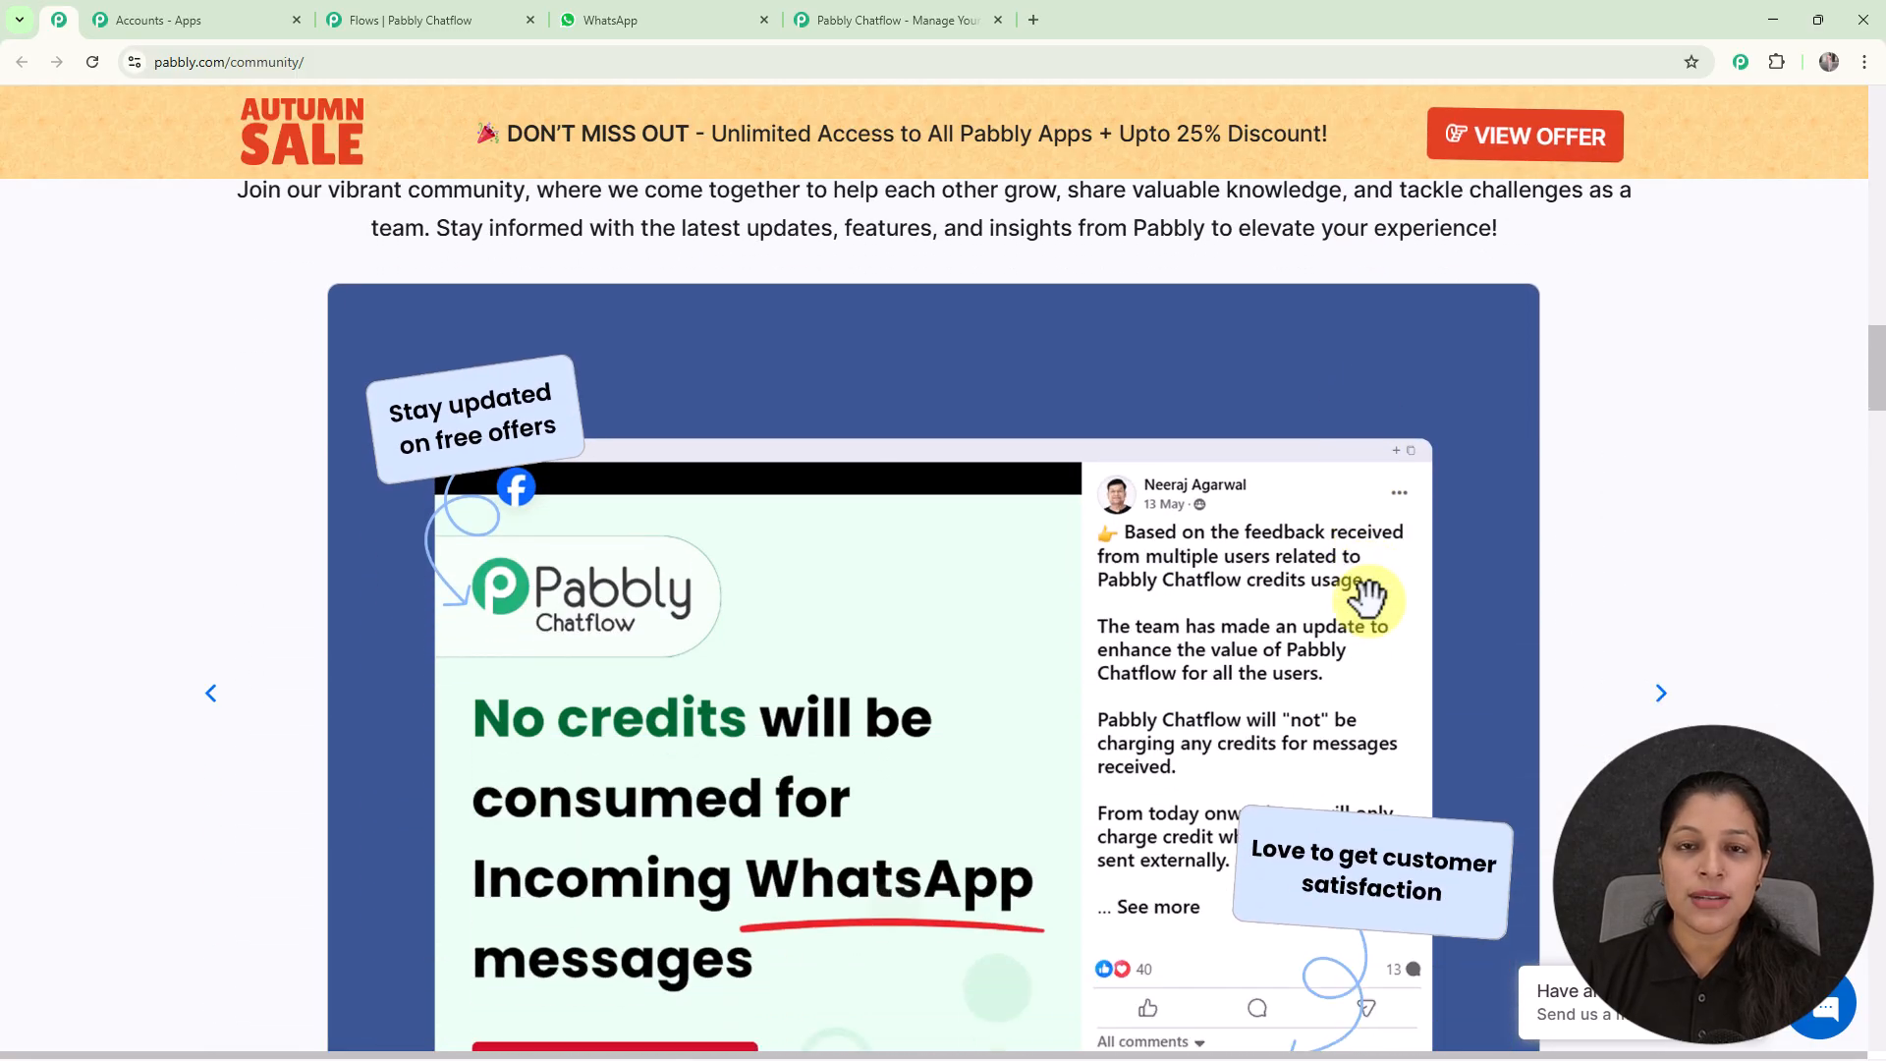
scroll(1367, 604, down, 1)
scroll(1369, 606, down, 2)
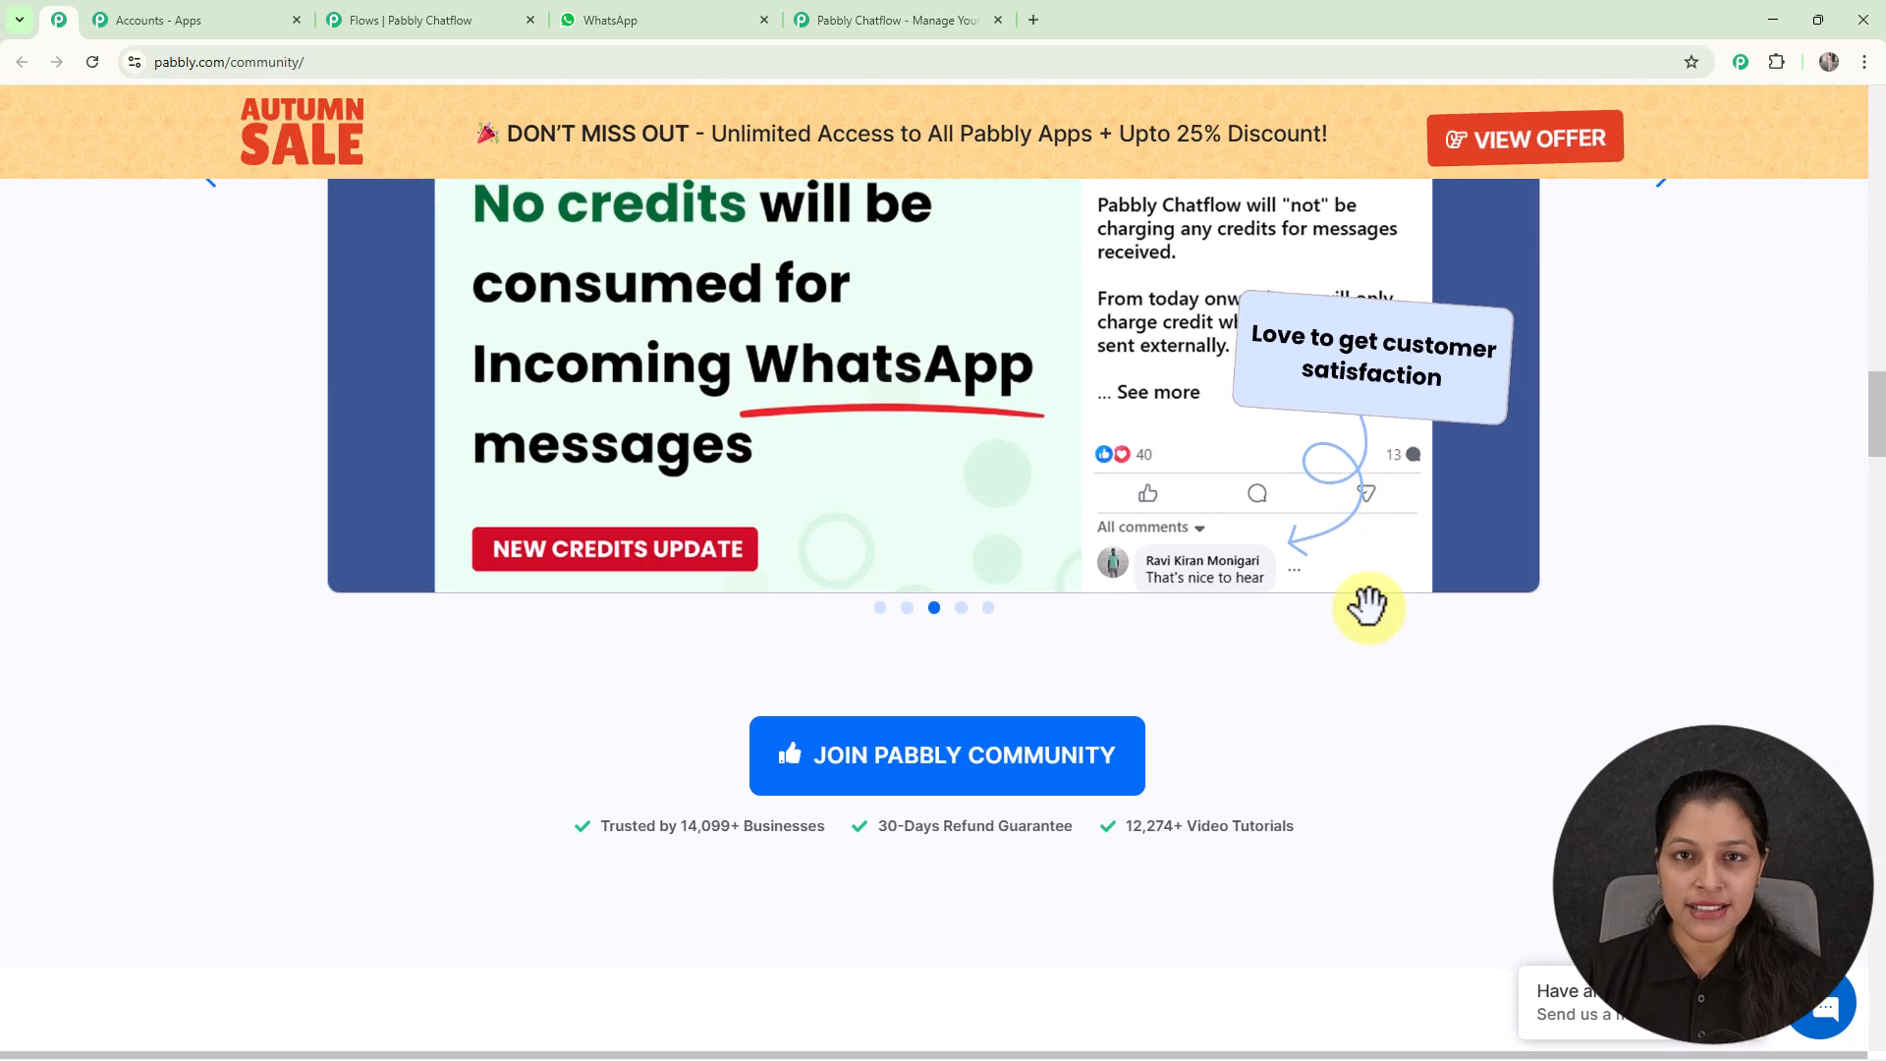
scroll(1370, 610, down, 3)
scroll(1369, 610, down, 5)
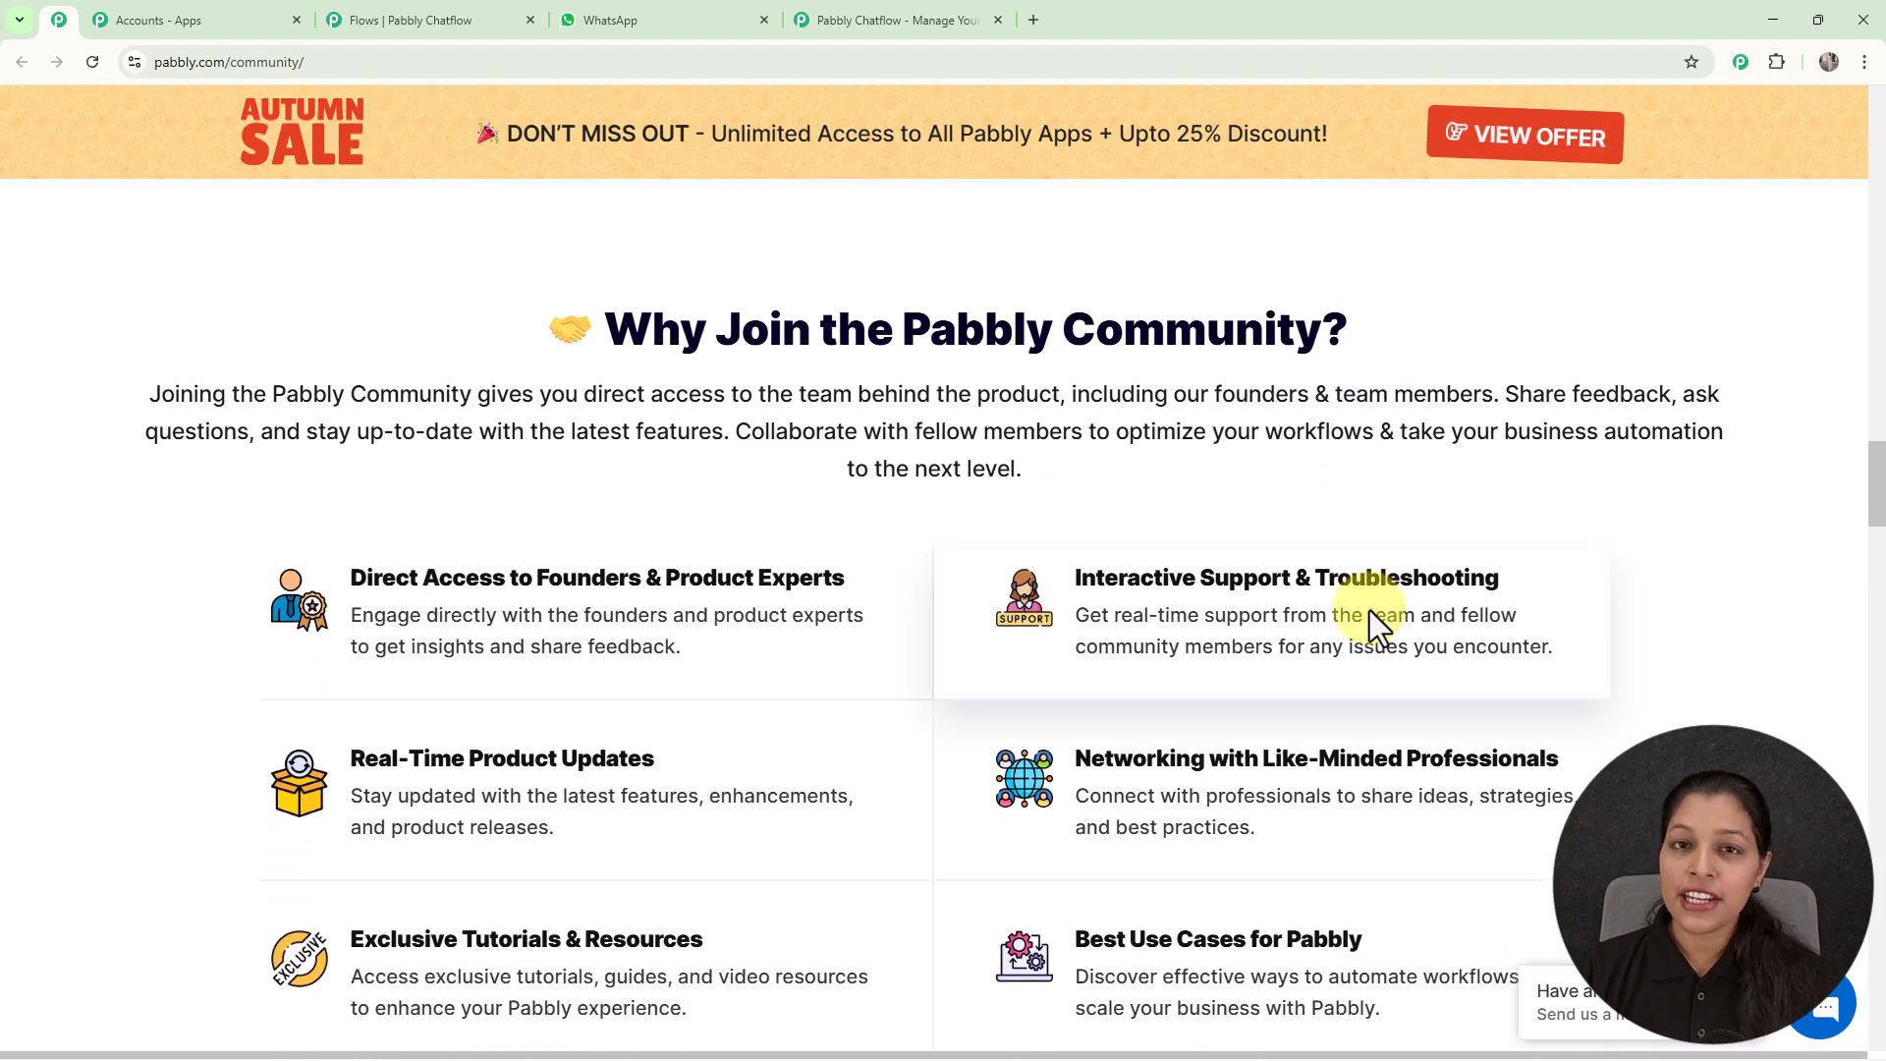
scroll(1369, 614, down, 5)
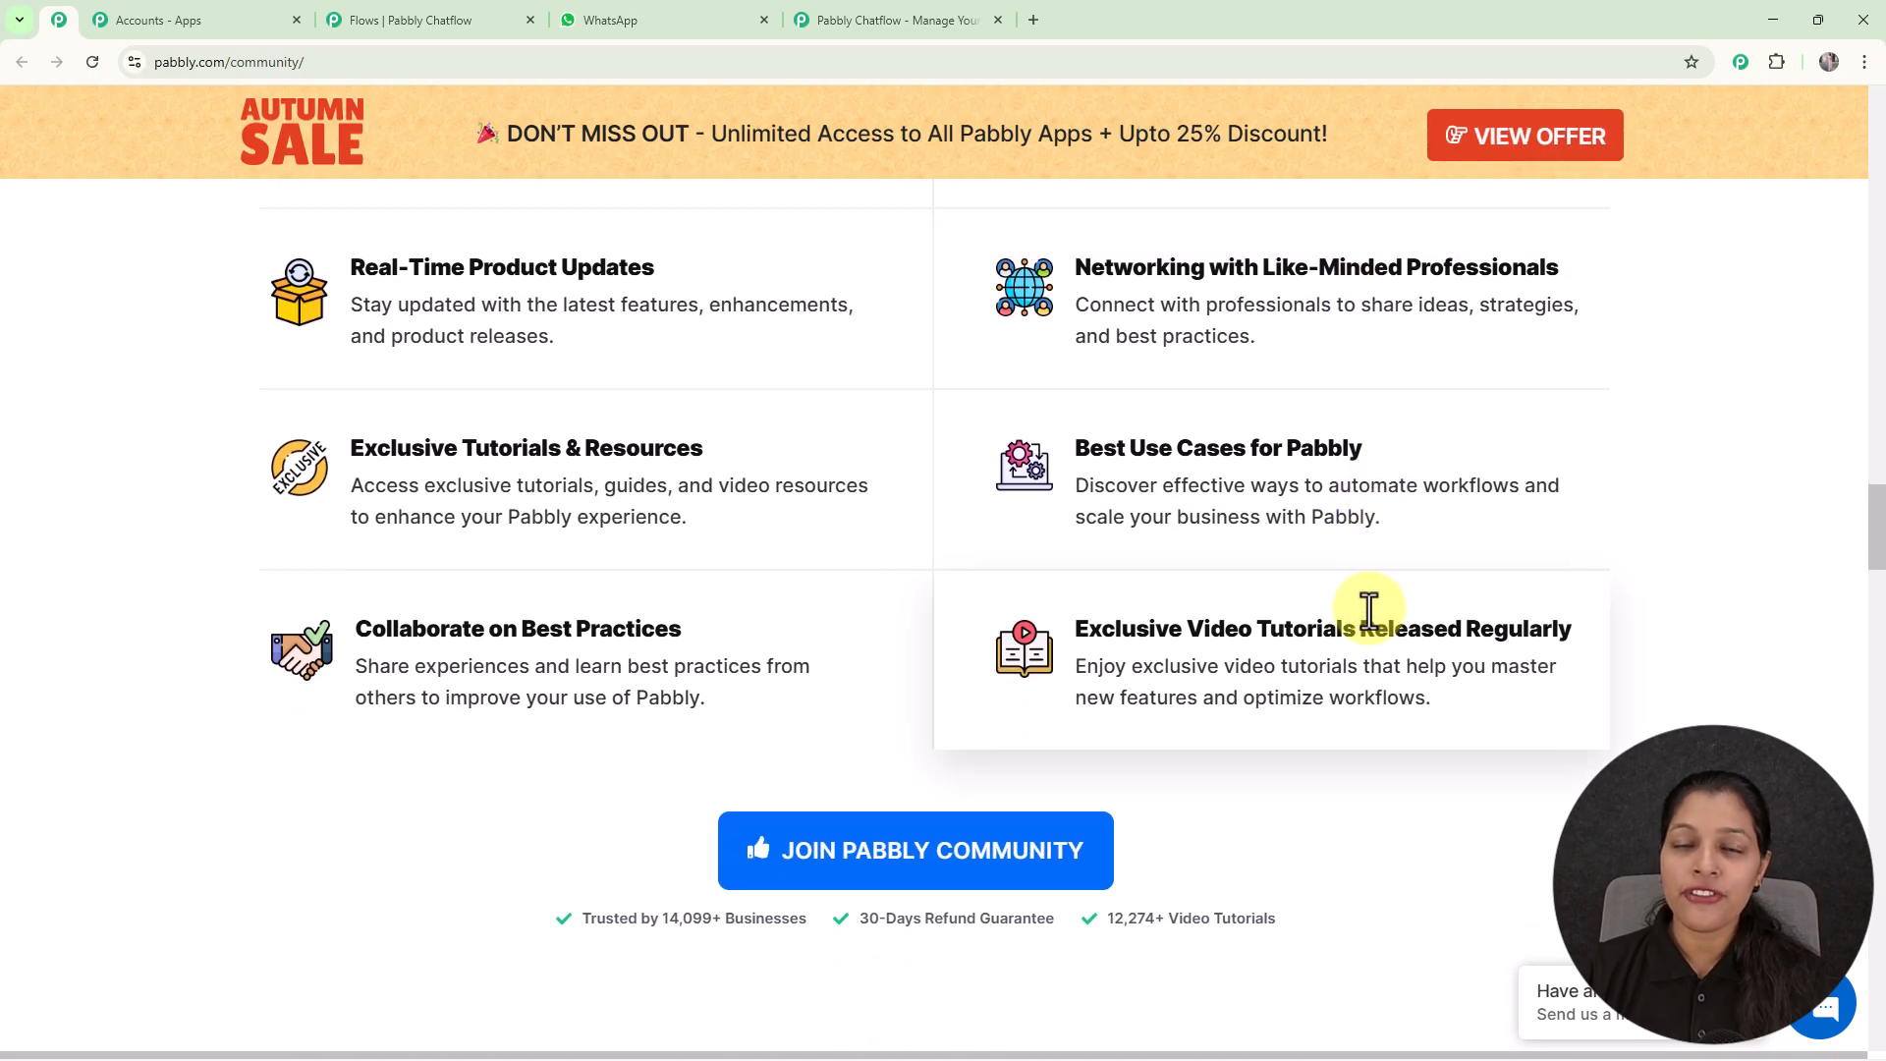
scroll(1370, 610, down, 5)
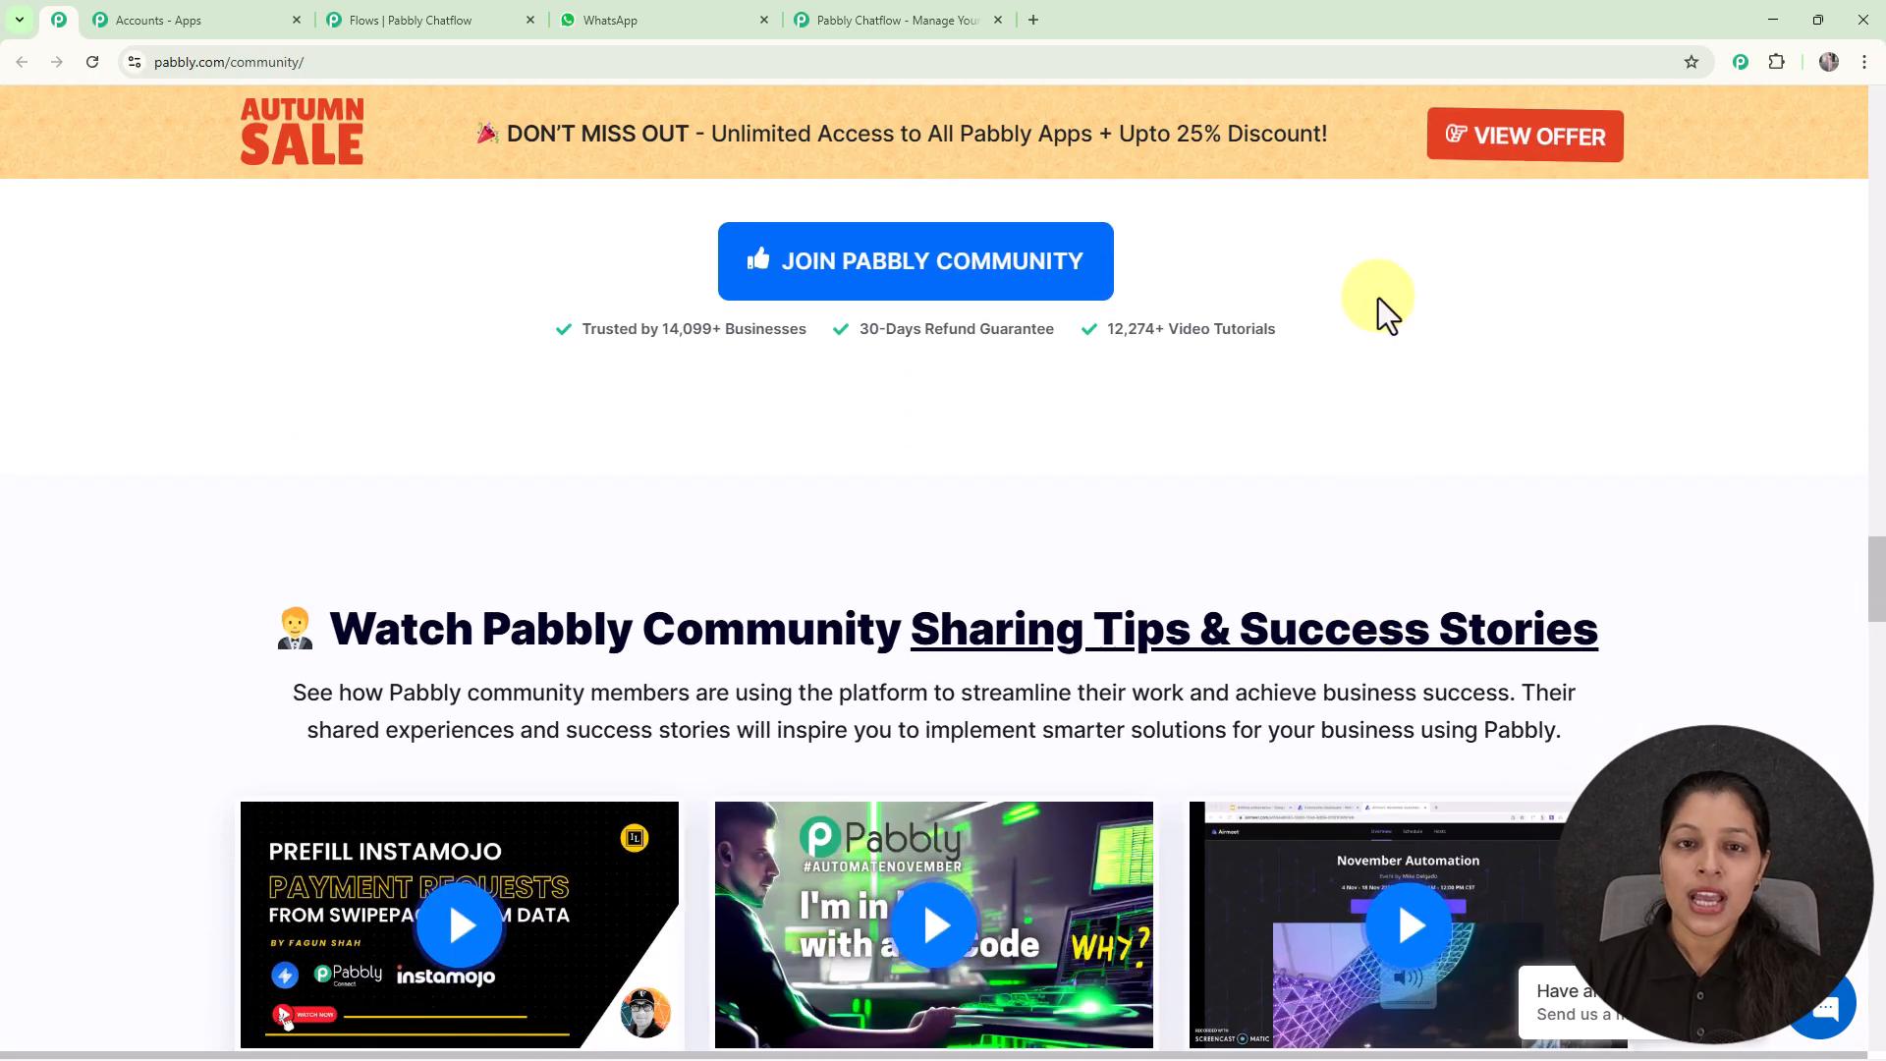
Sign in from the Pabbly Chatflow website and access the Pabbly Chatflow dashboard from the Pabbly apps list.
click(915, 24)
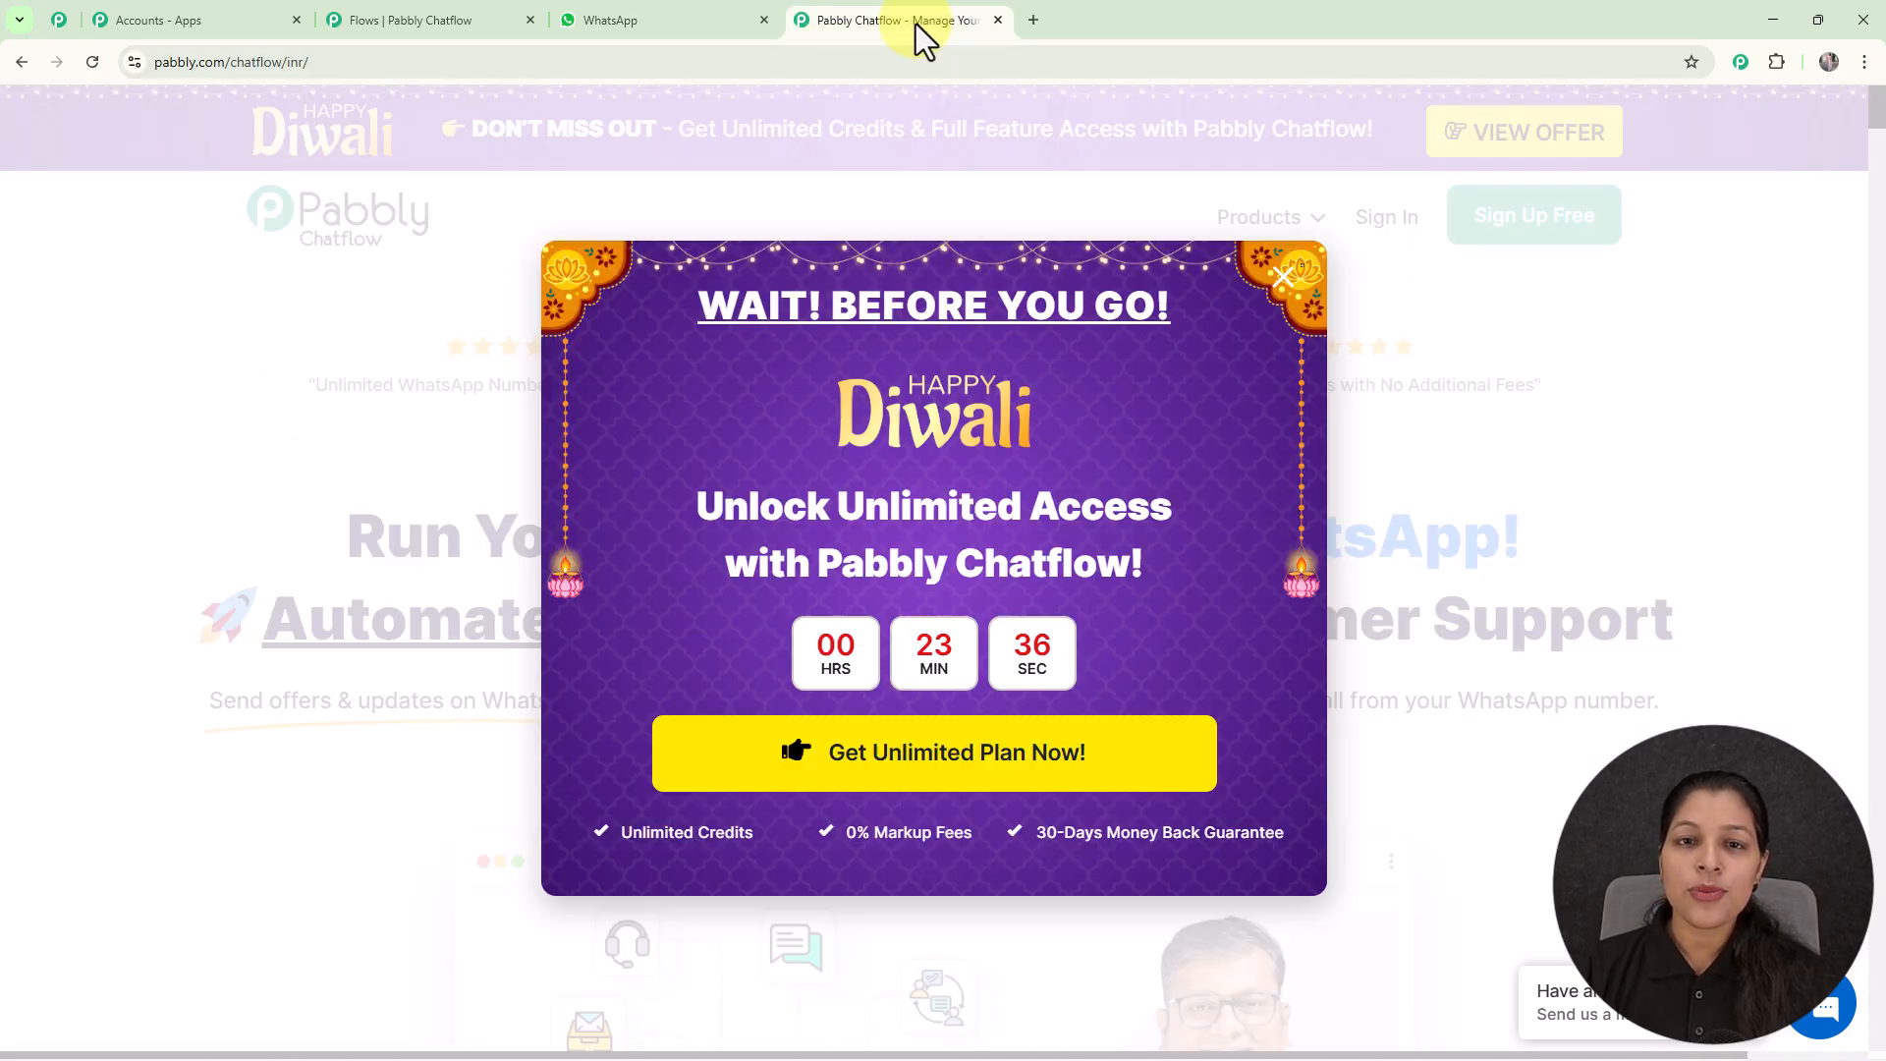
click(1281, 278)
click(1369, 220)
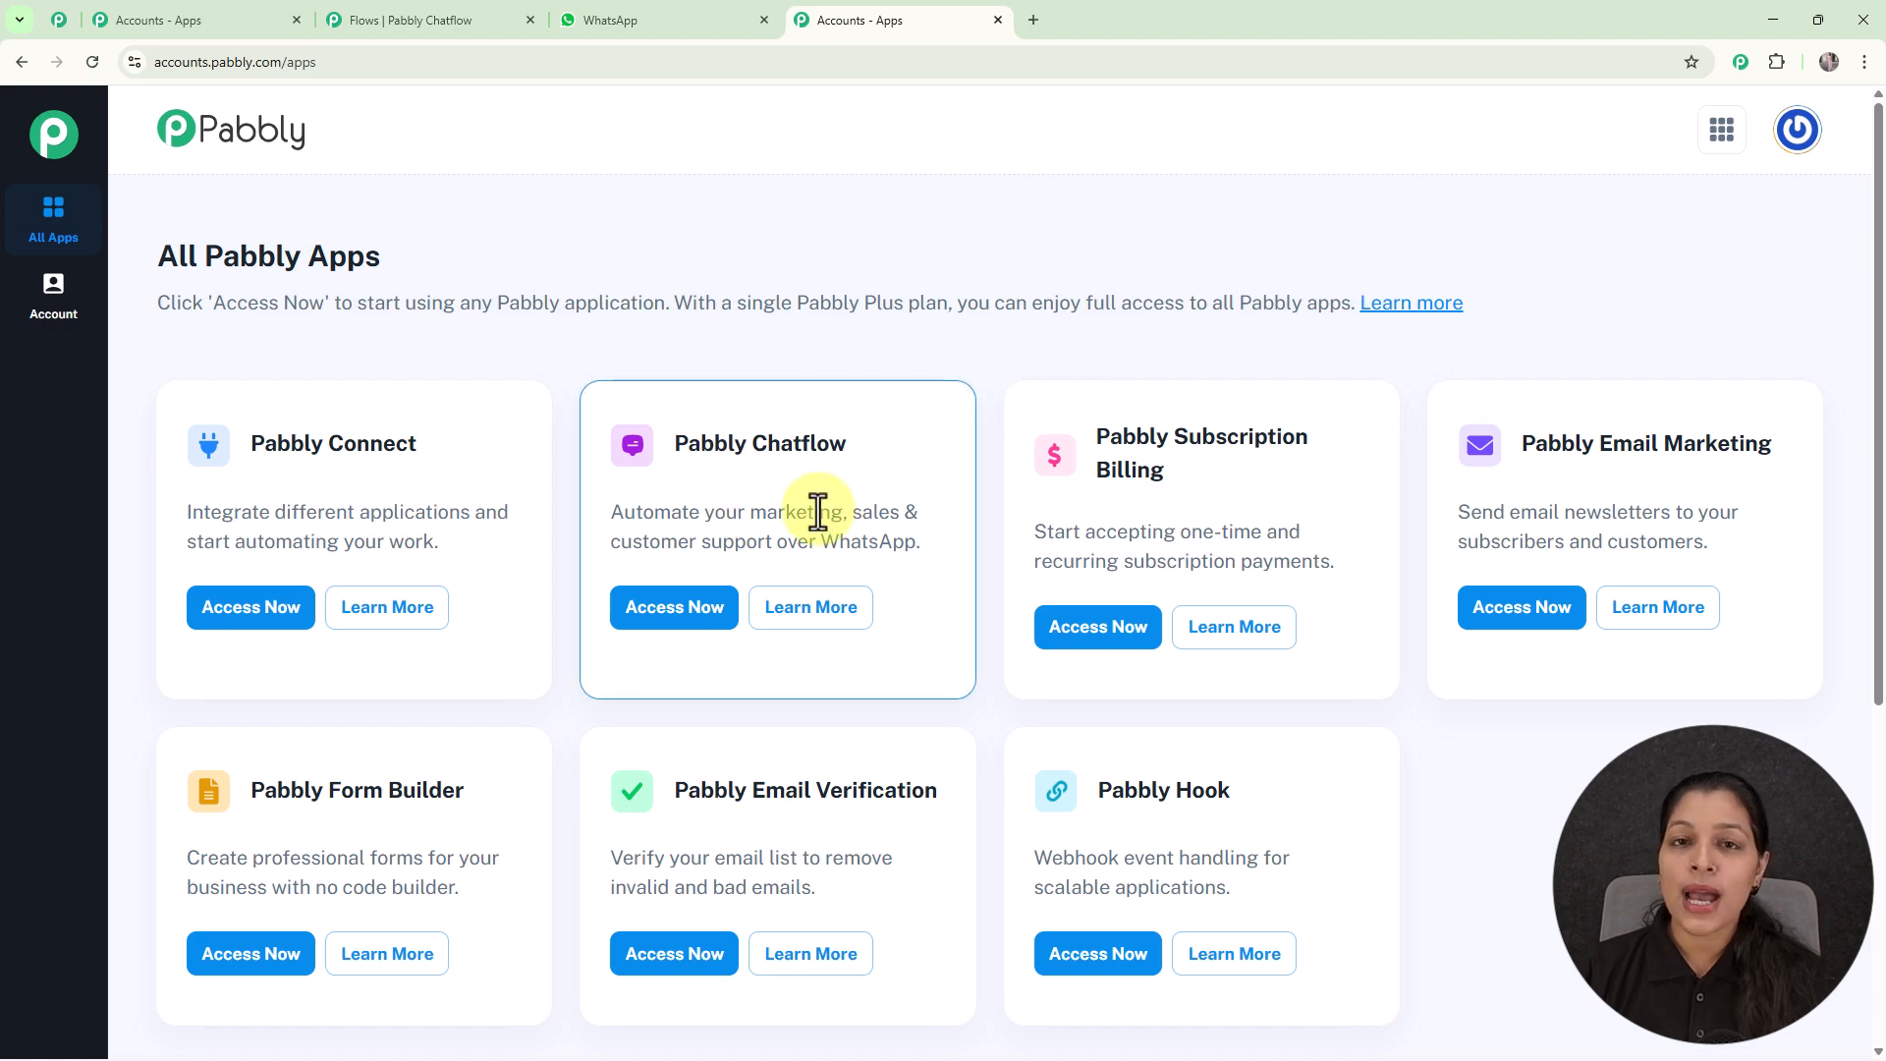
click(698, 619)
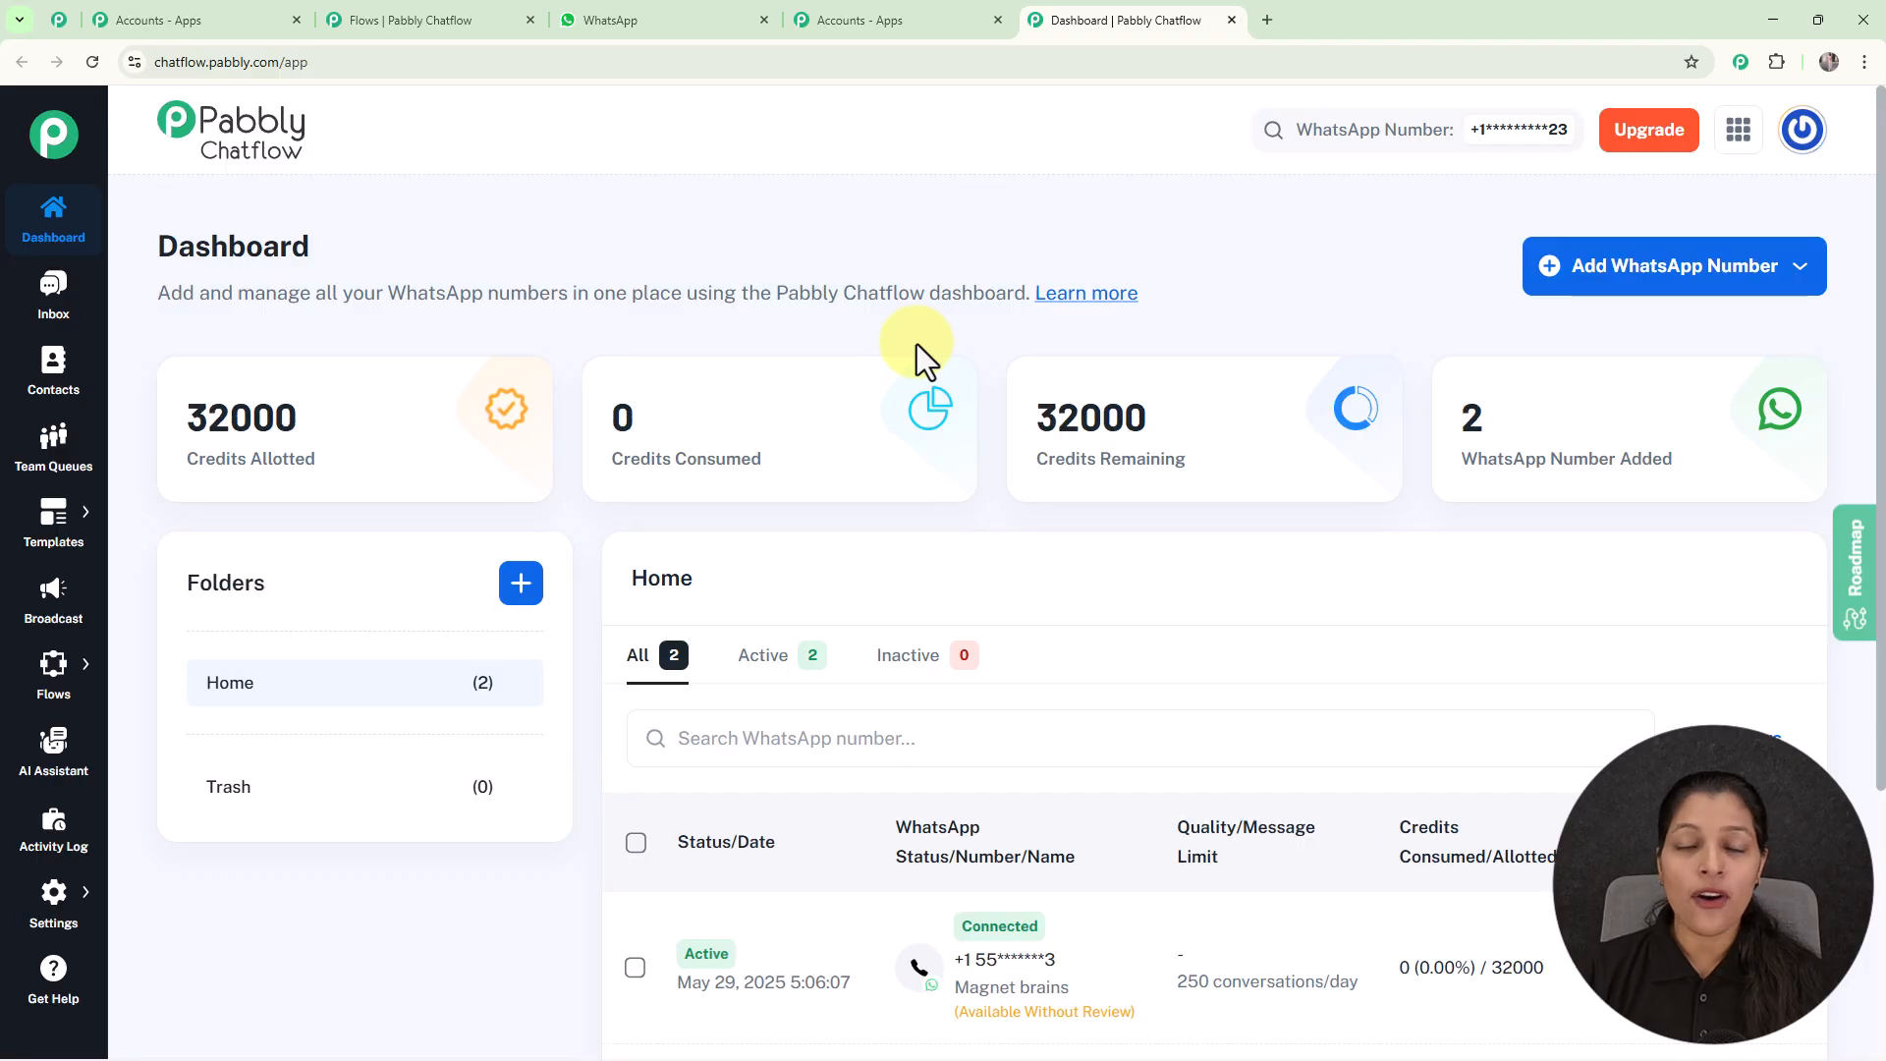
scroll(917, 349, down, 4)
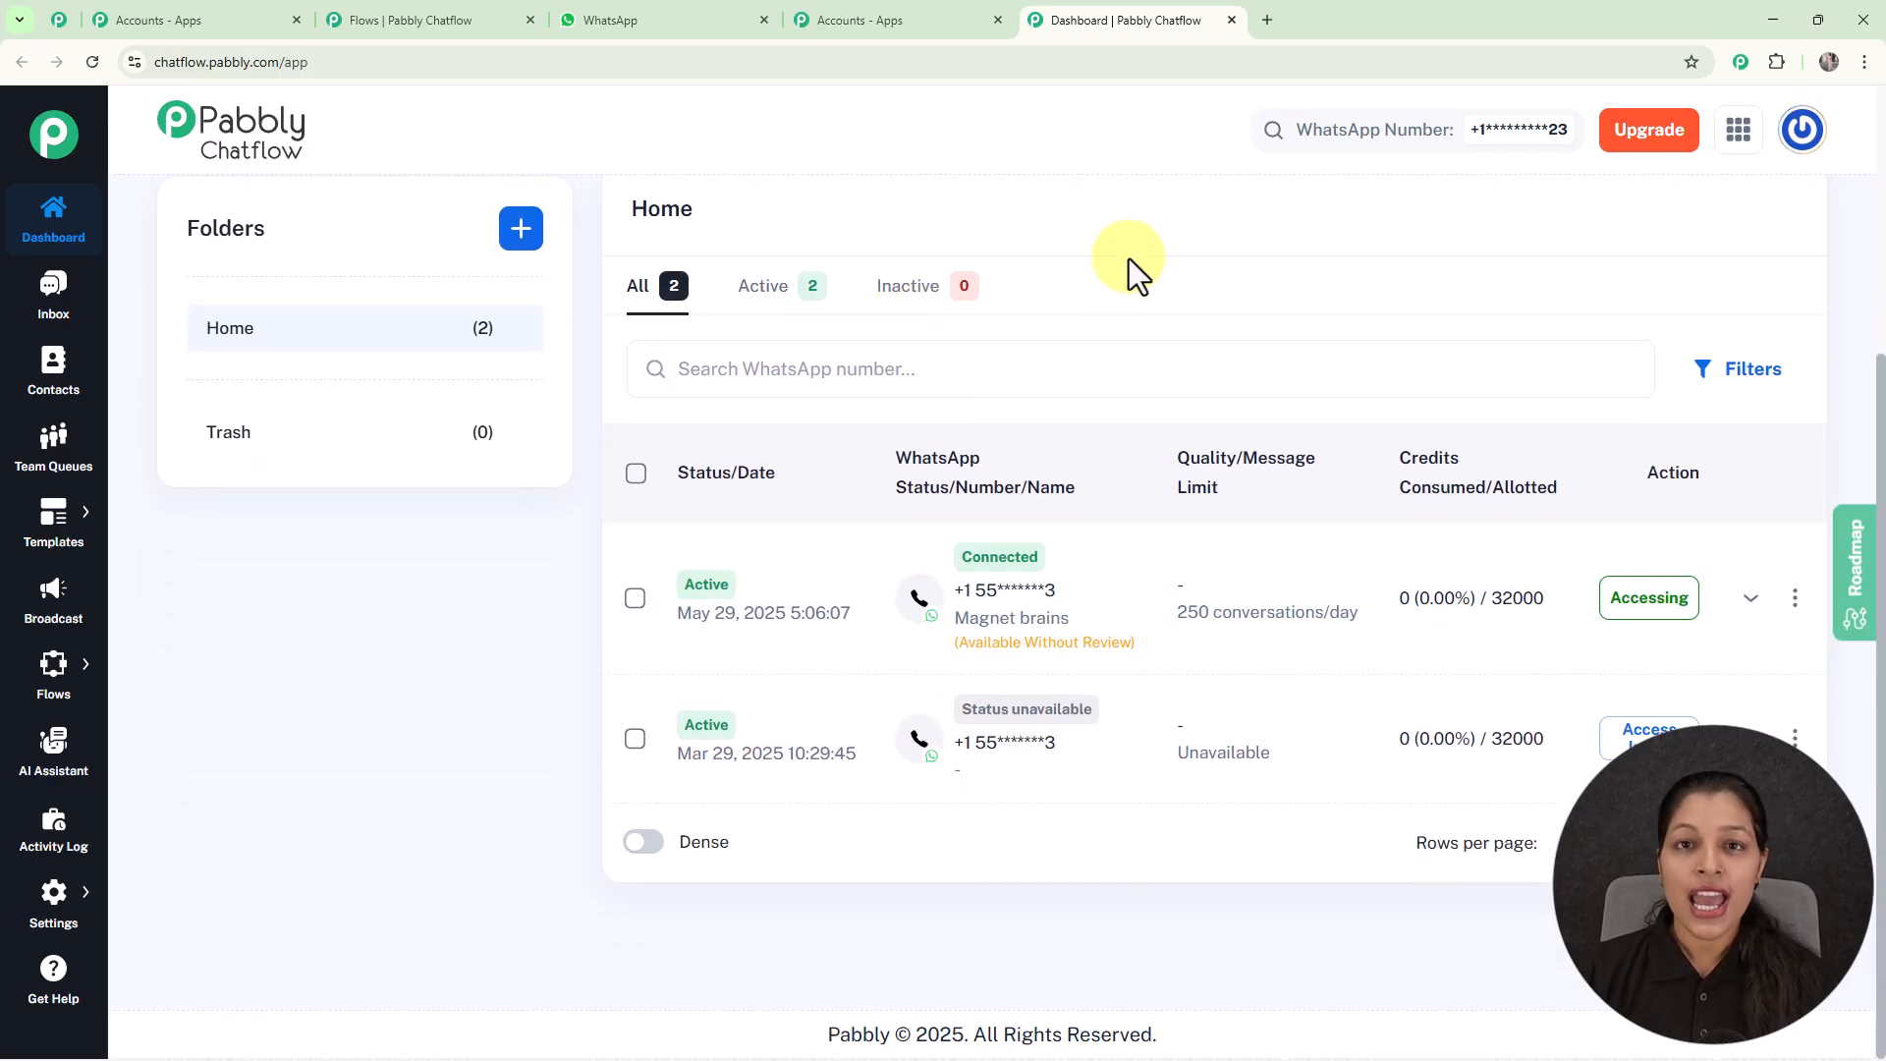
scroll(1129, 257, up, 4)
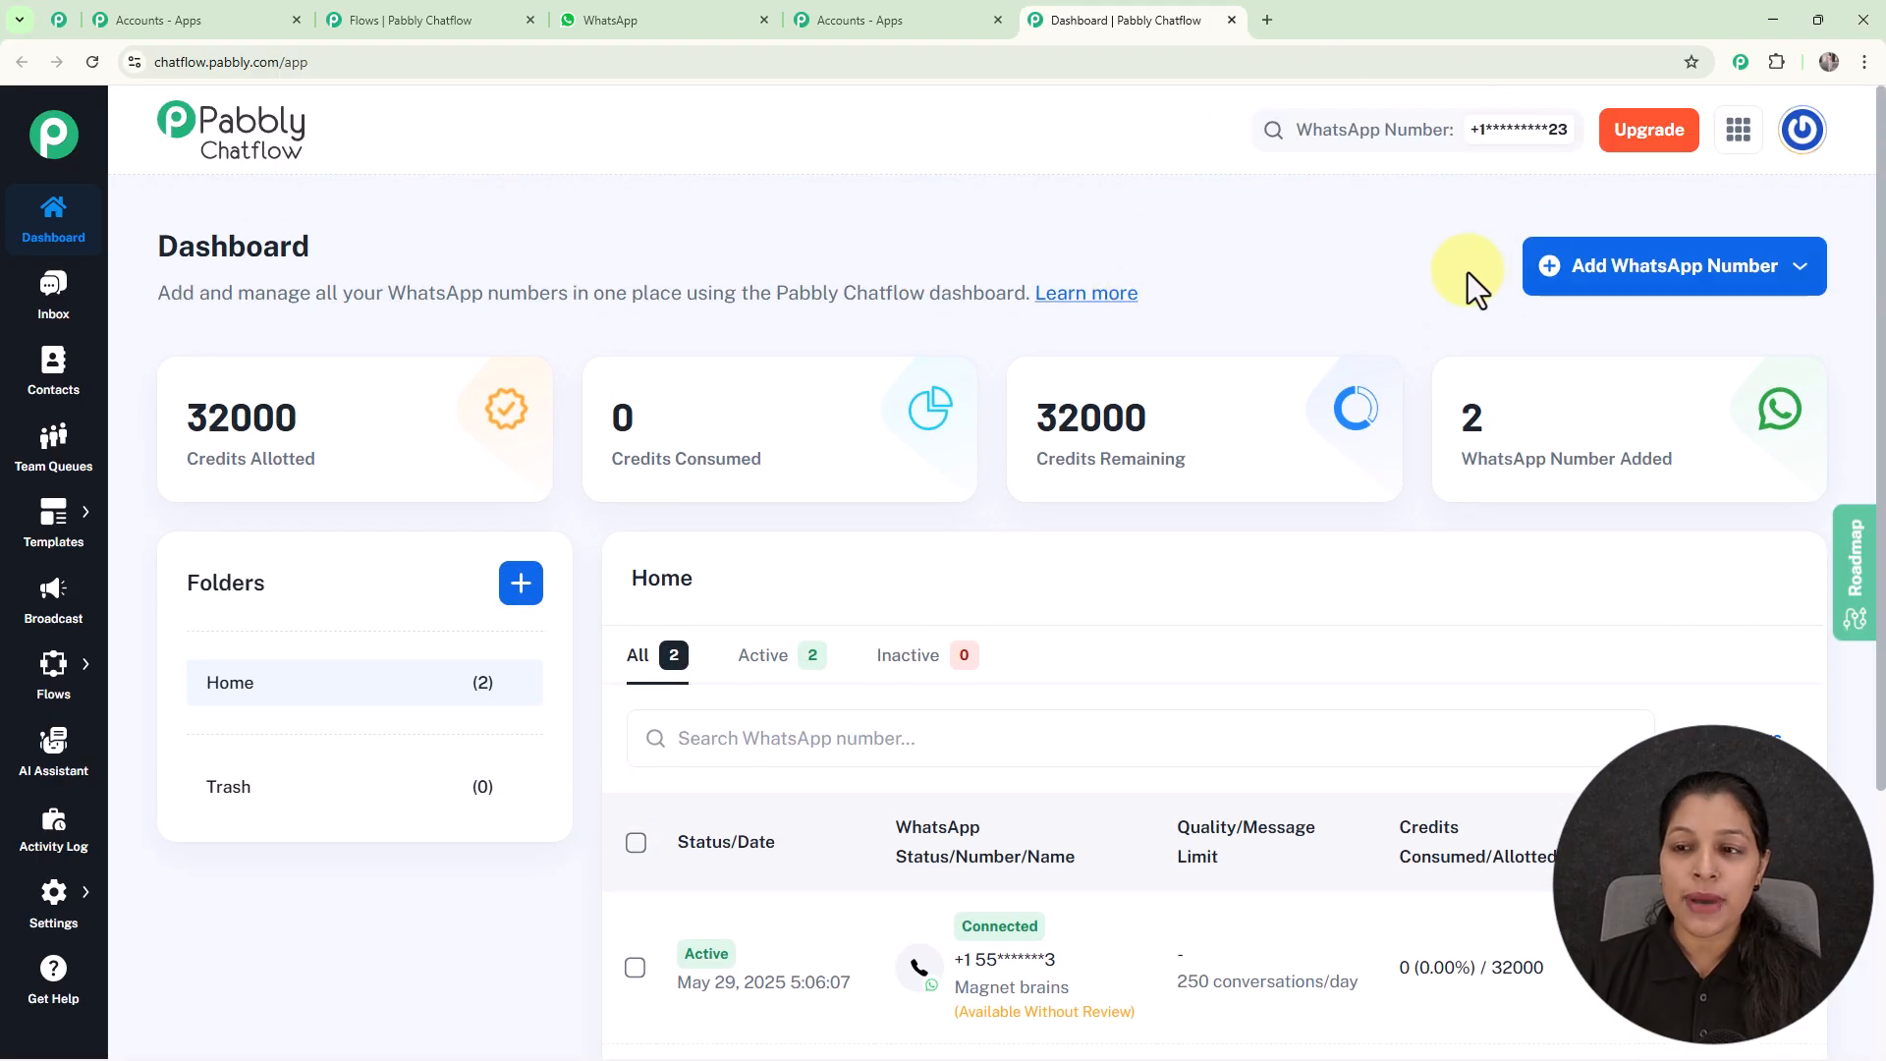
Open the Flow Builder page to manage the chatbot flows.
click(1579, 292)
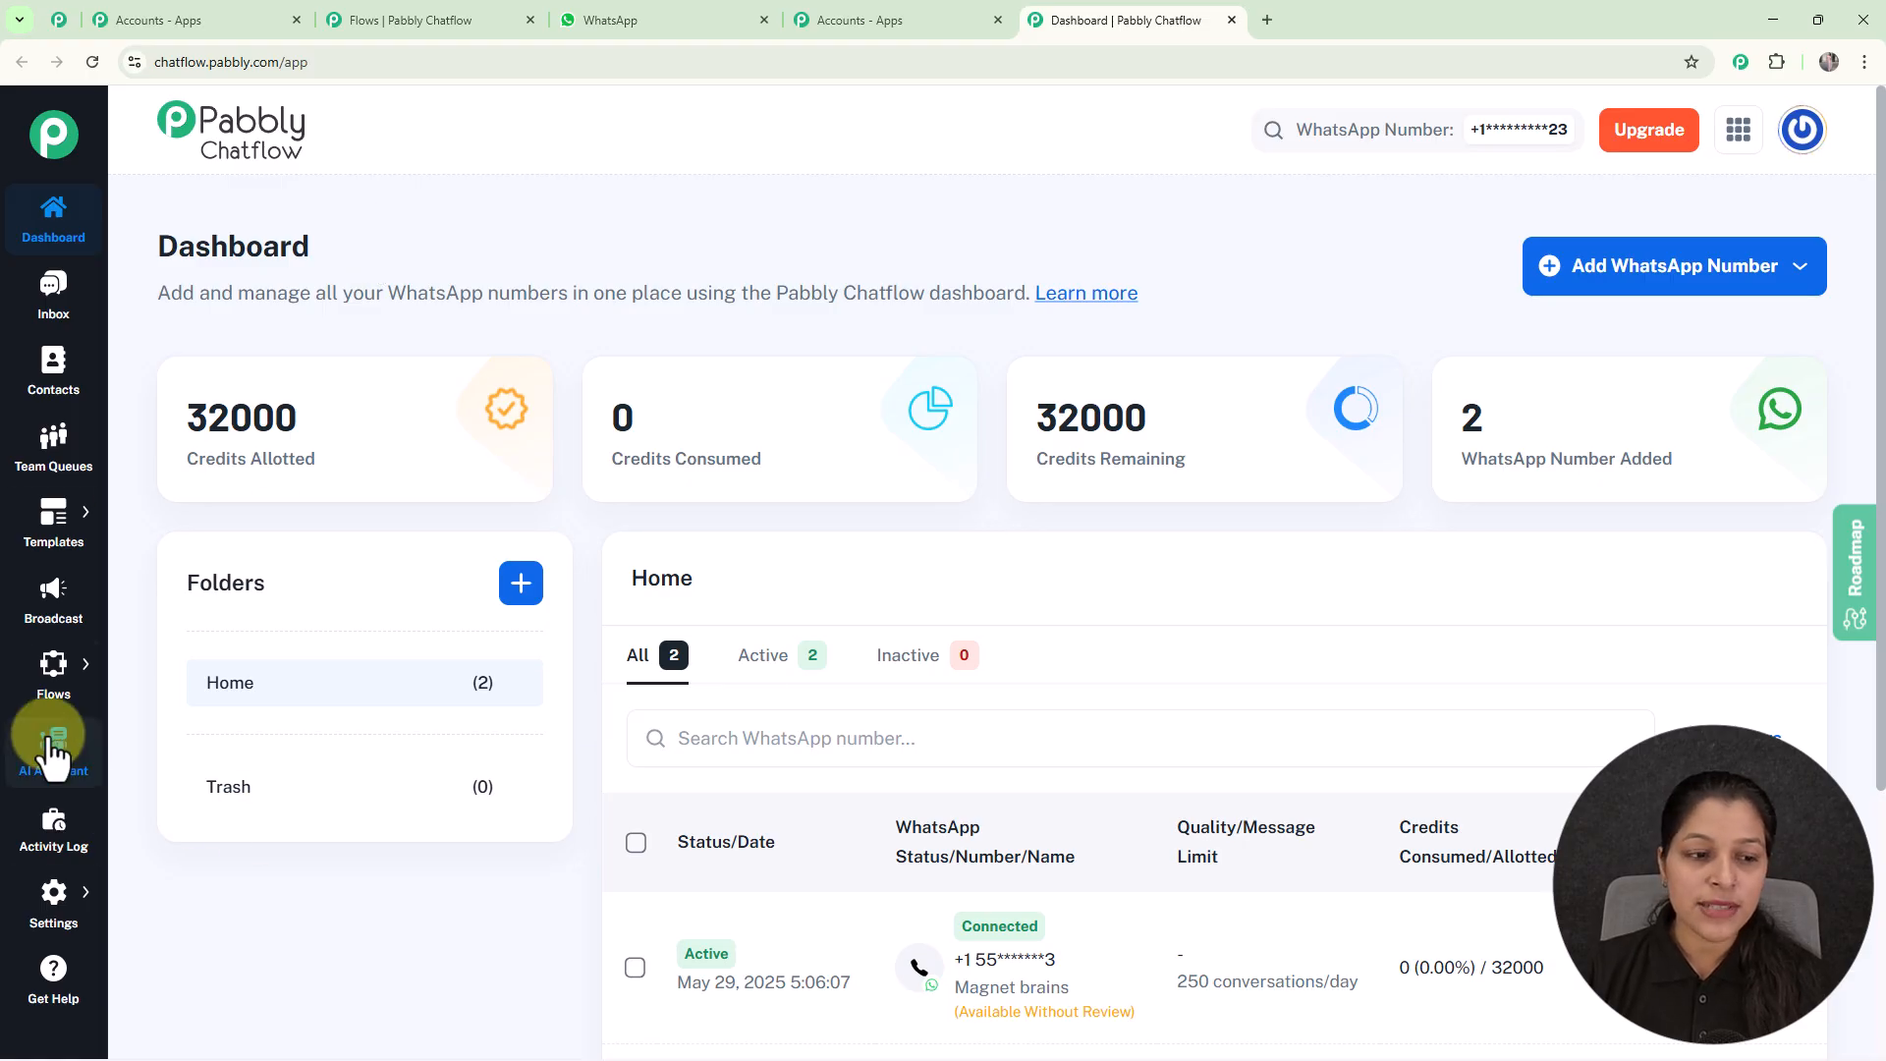
mouse_move(39, 680)
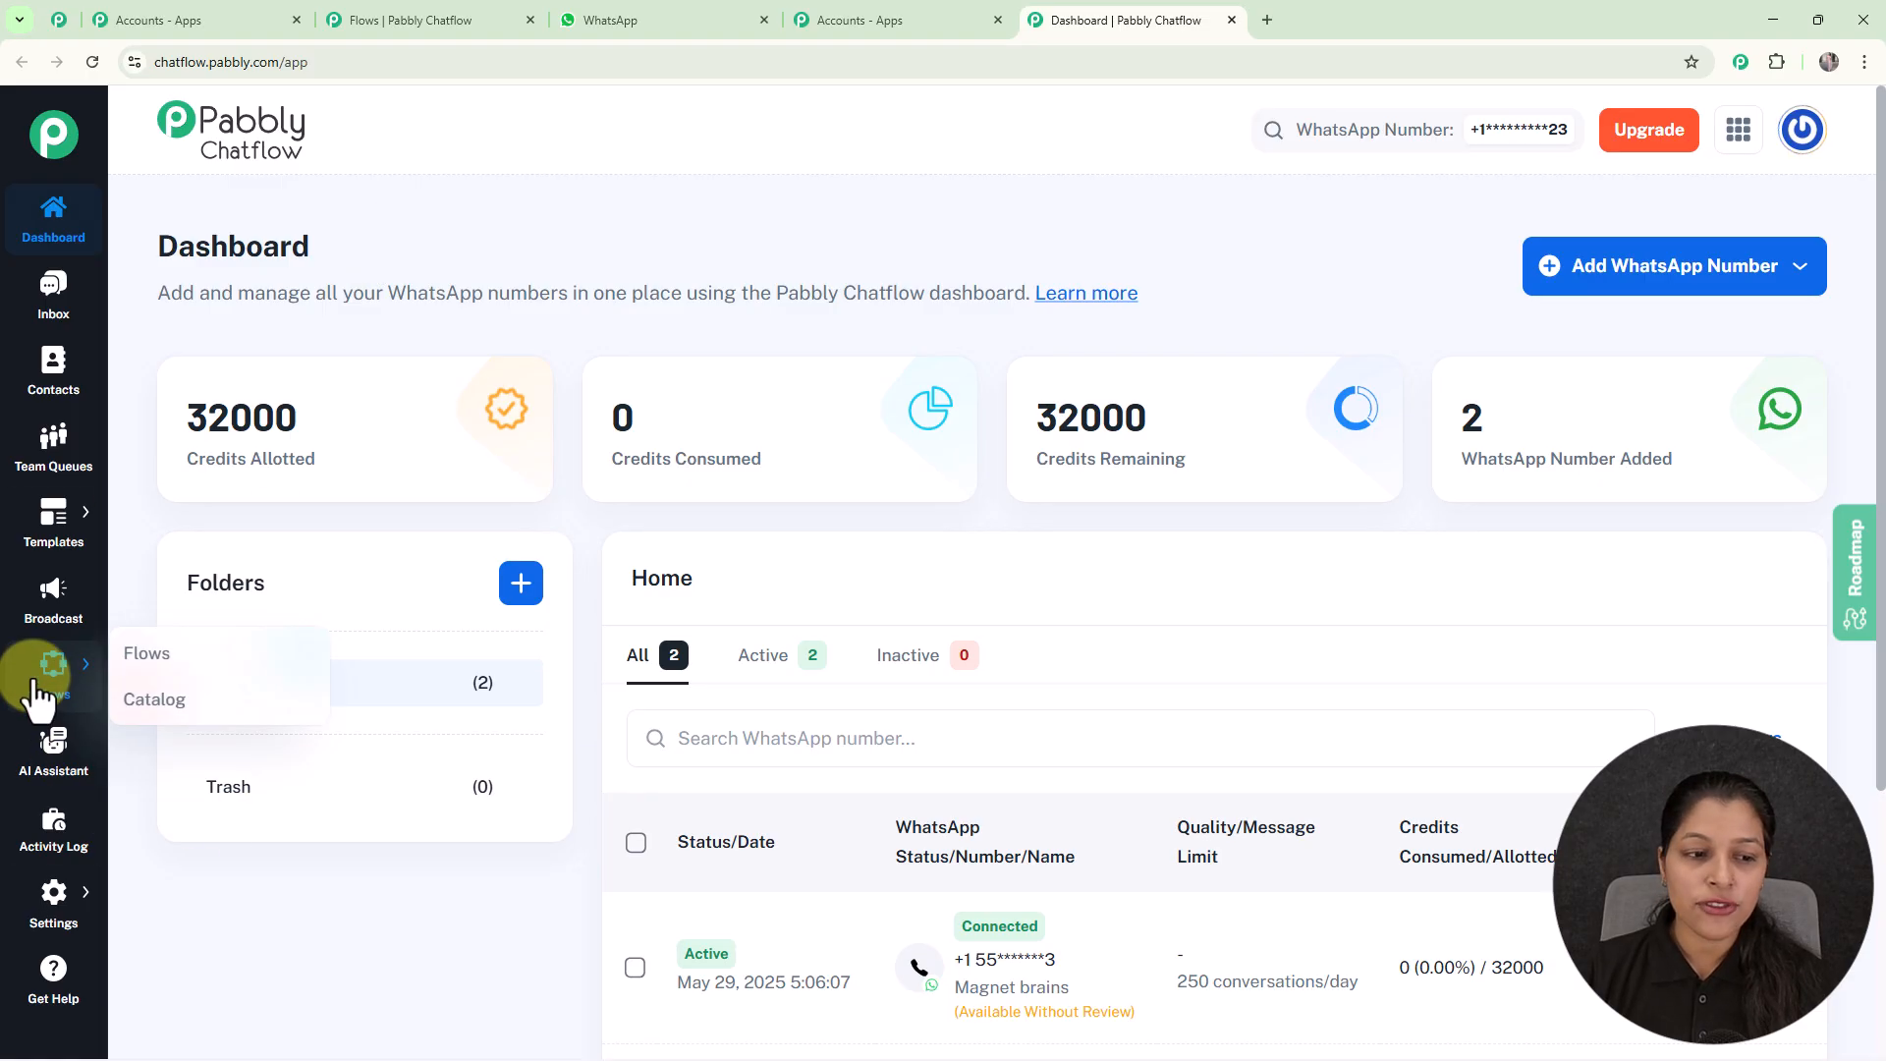
click(137, 657)
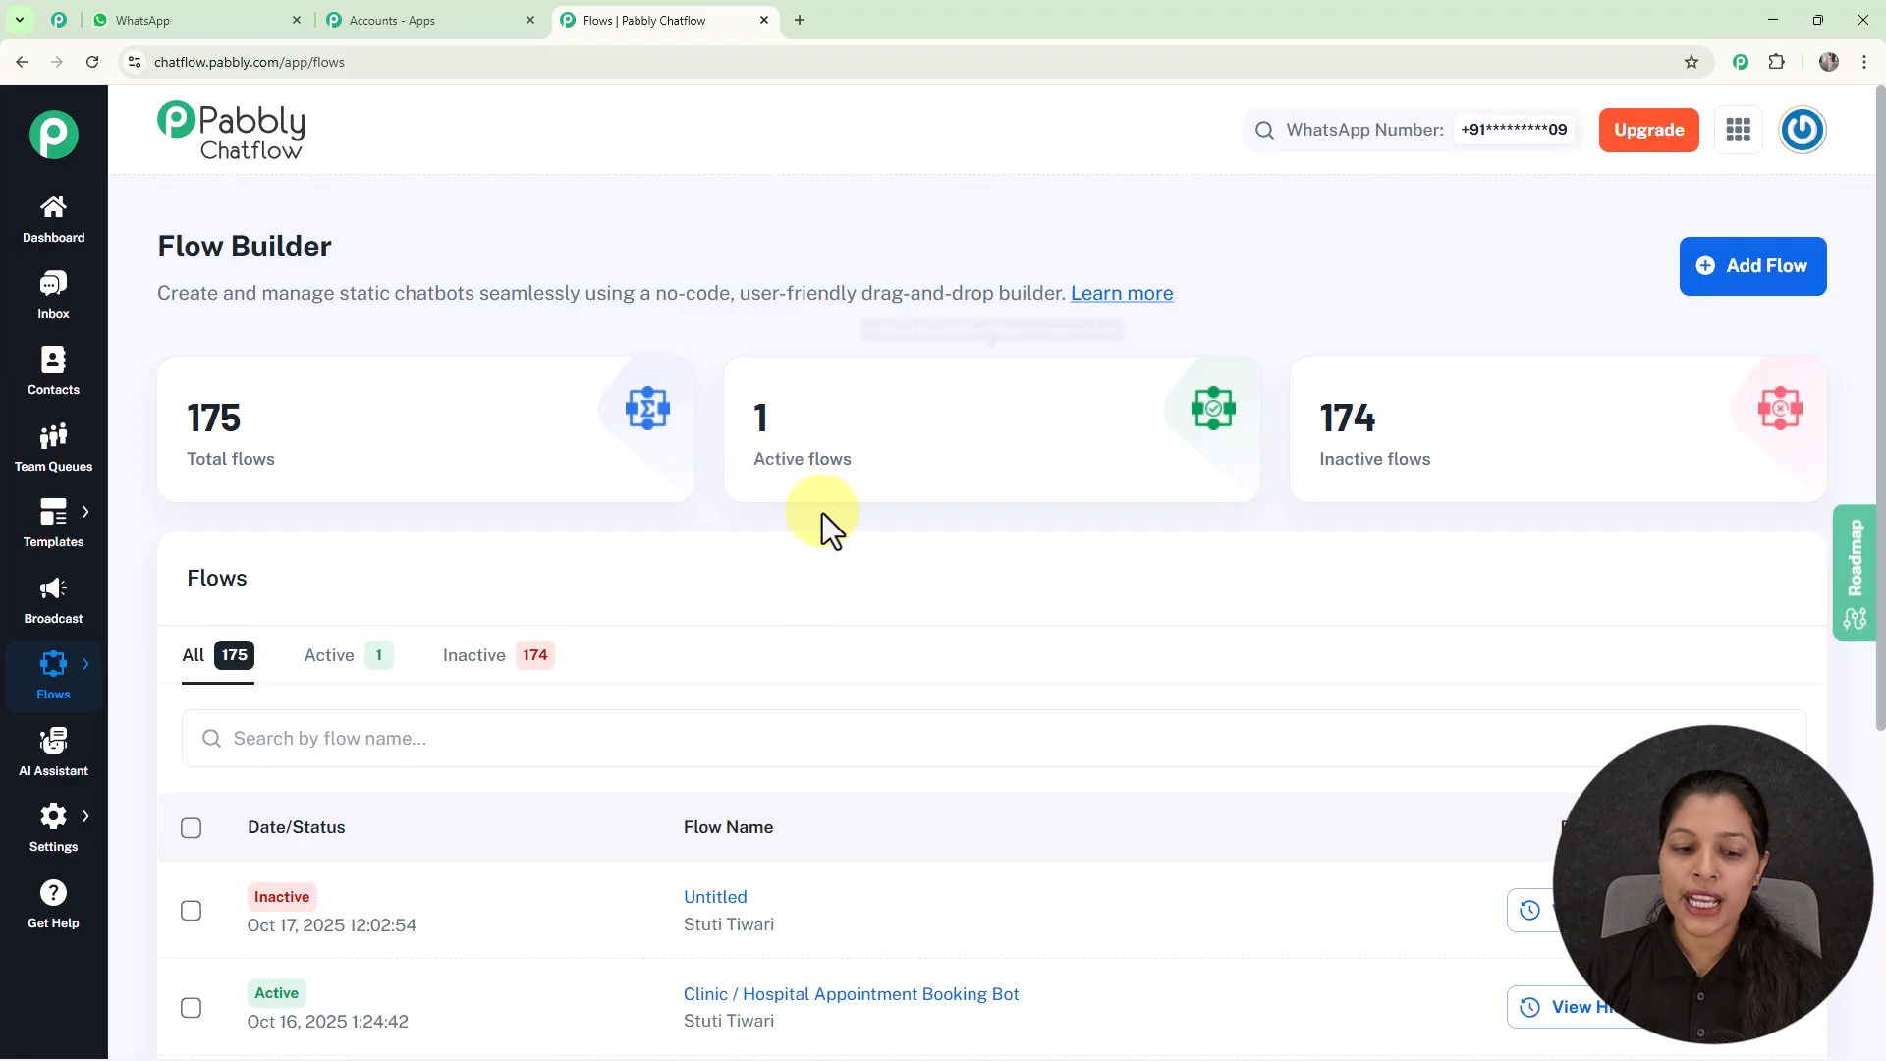
Create a new flow and name it "Automate Client Appointments for Your Salon 💅📲".
scroll(825, 551, down, 6)
scroll(850, 688, up, 6)
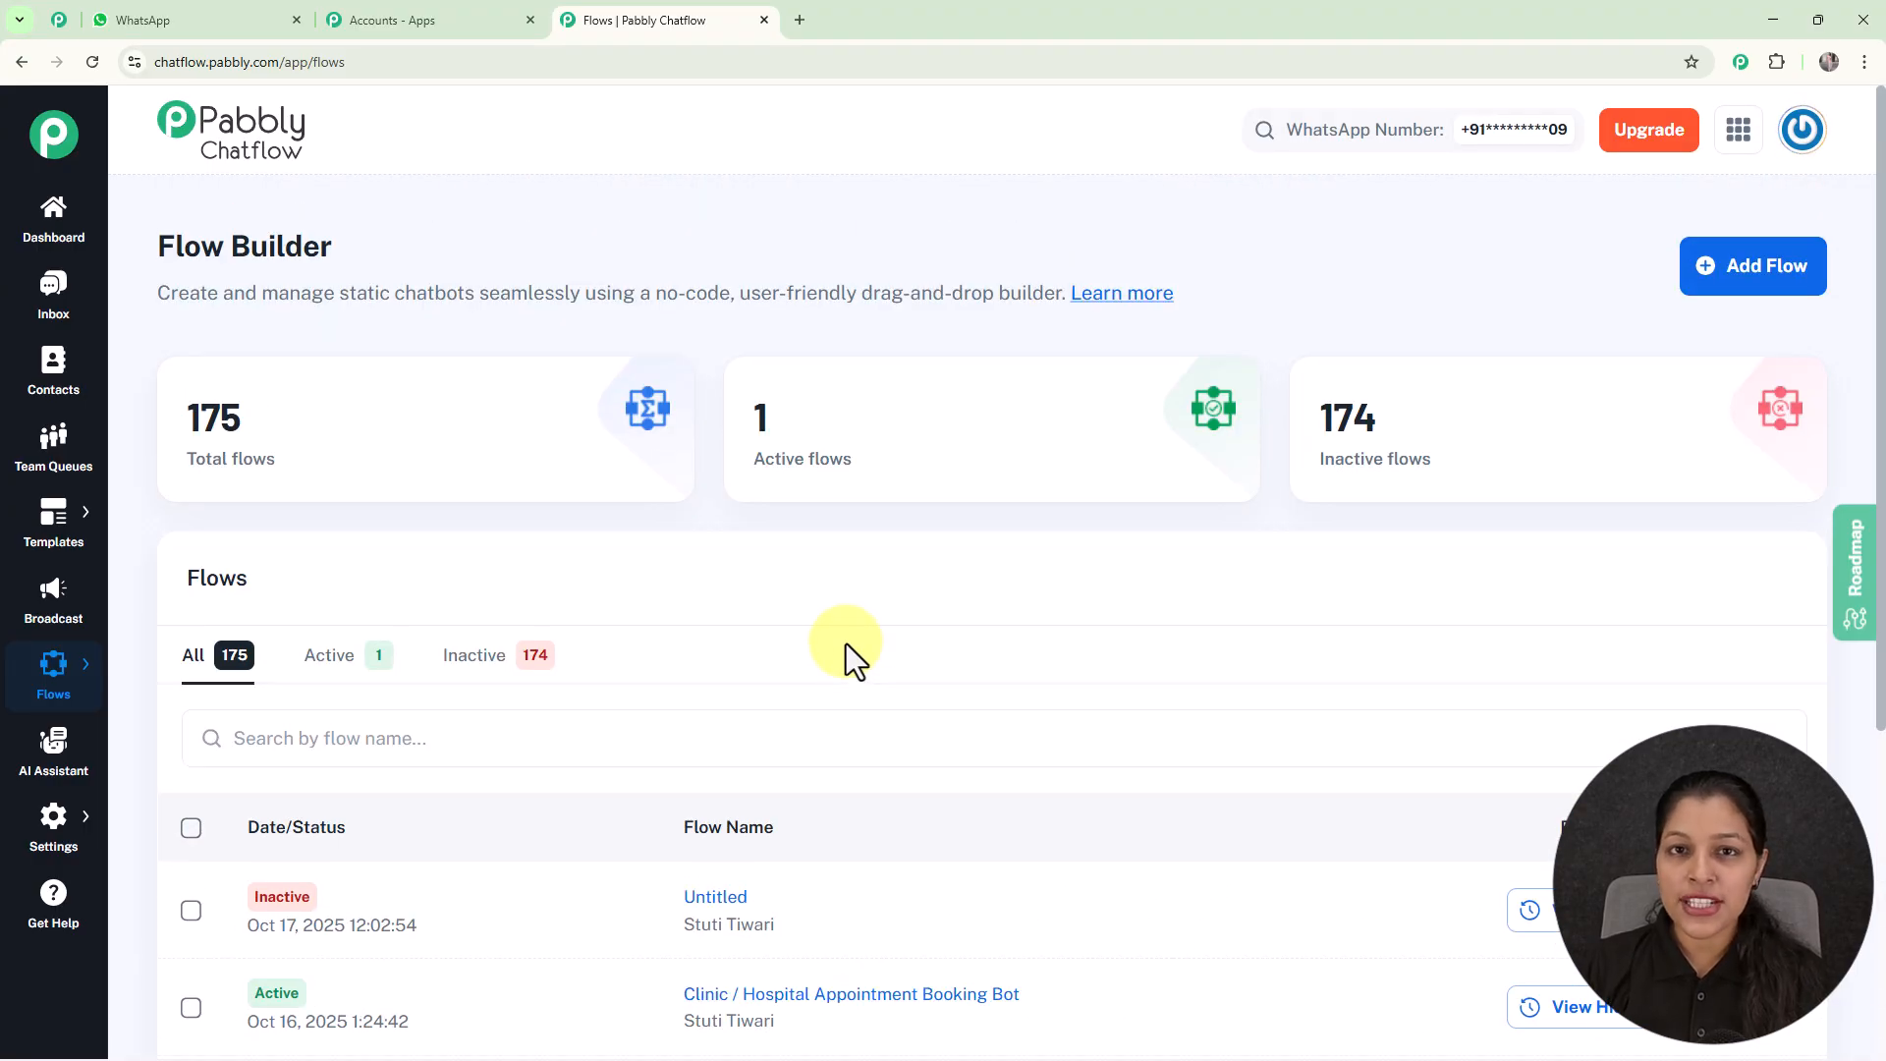
click(1759, 280)
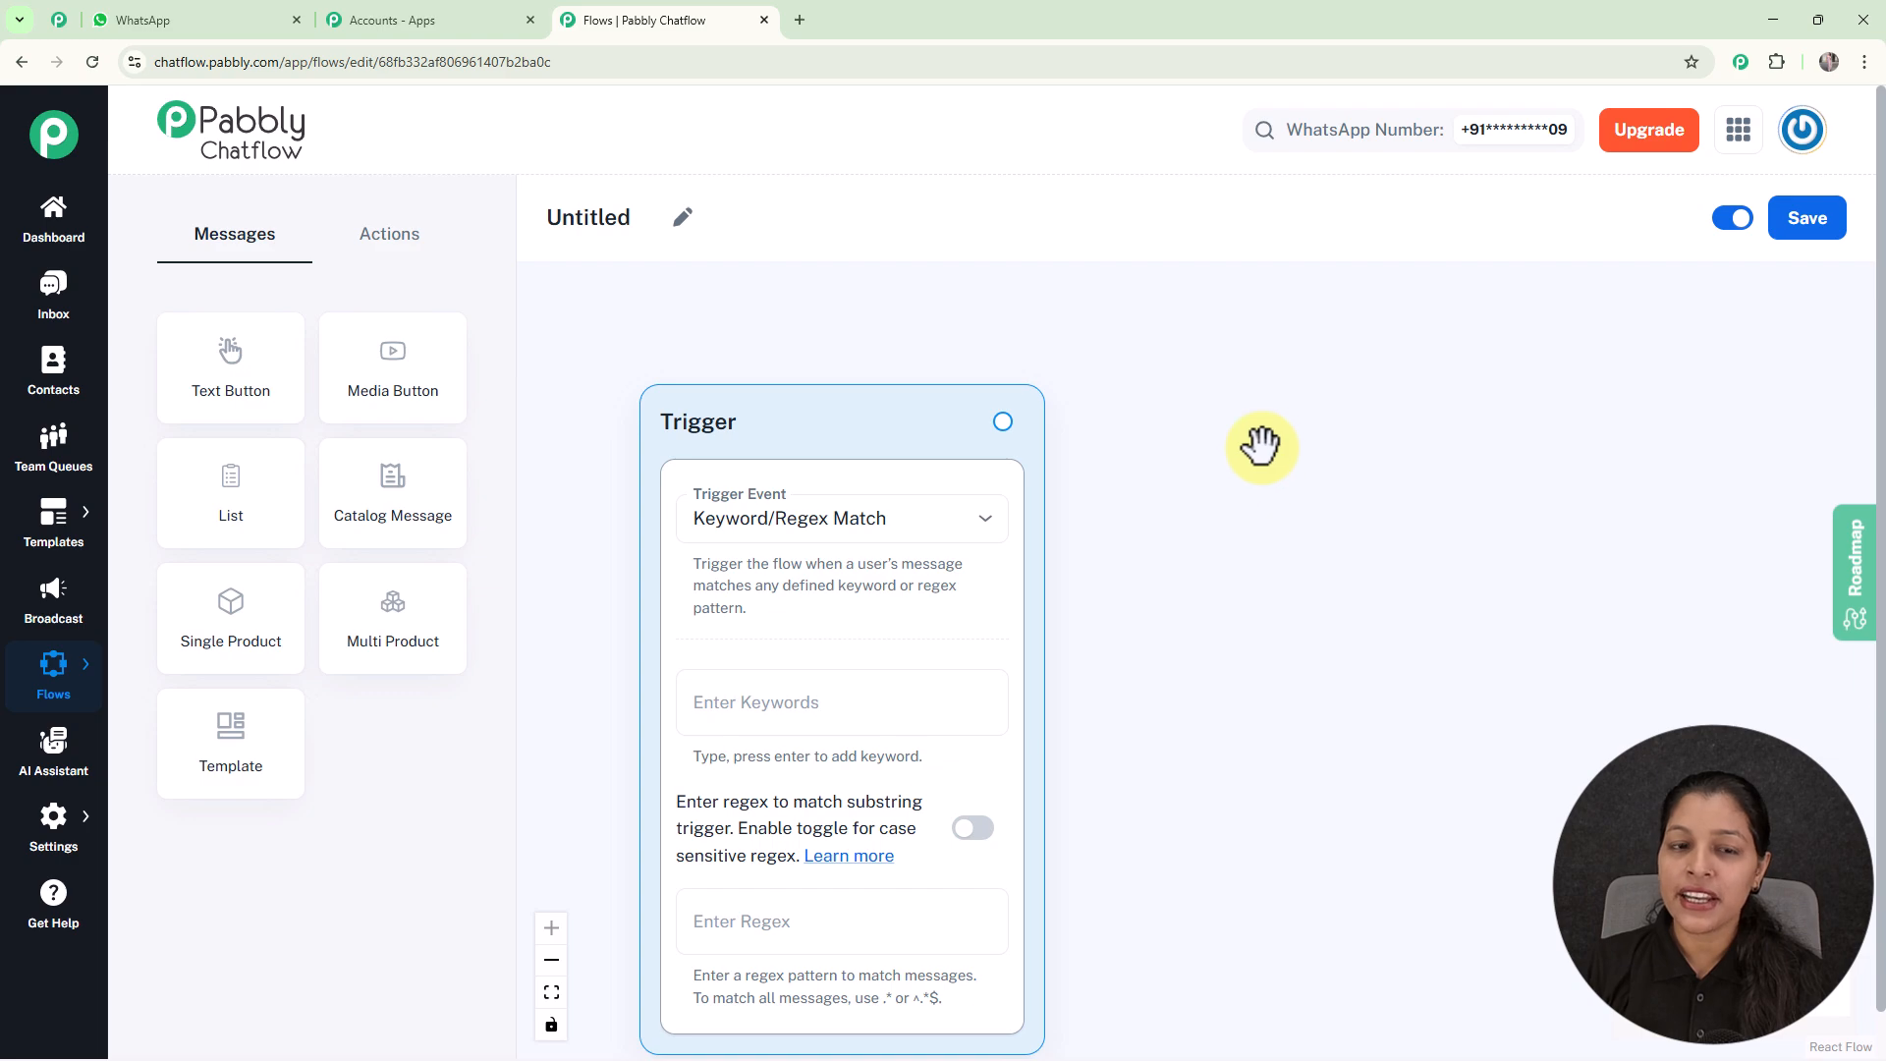
click(683, 218)
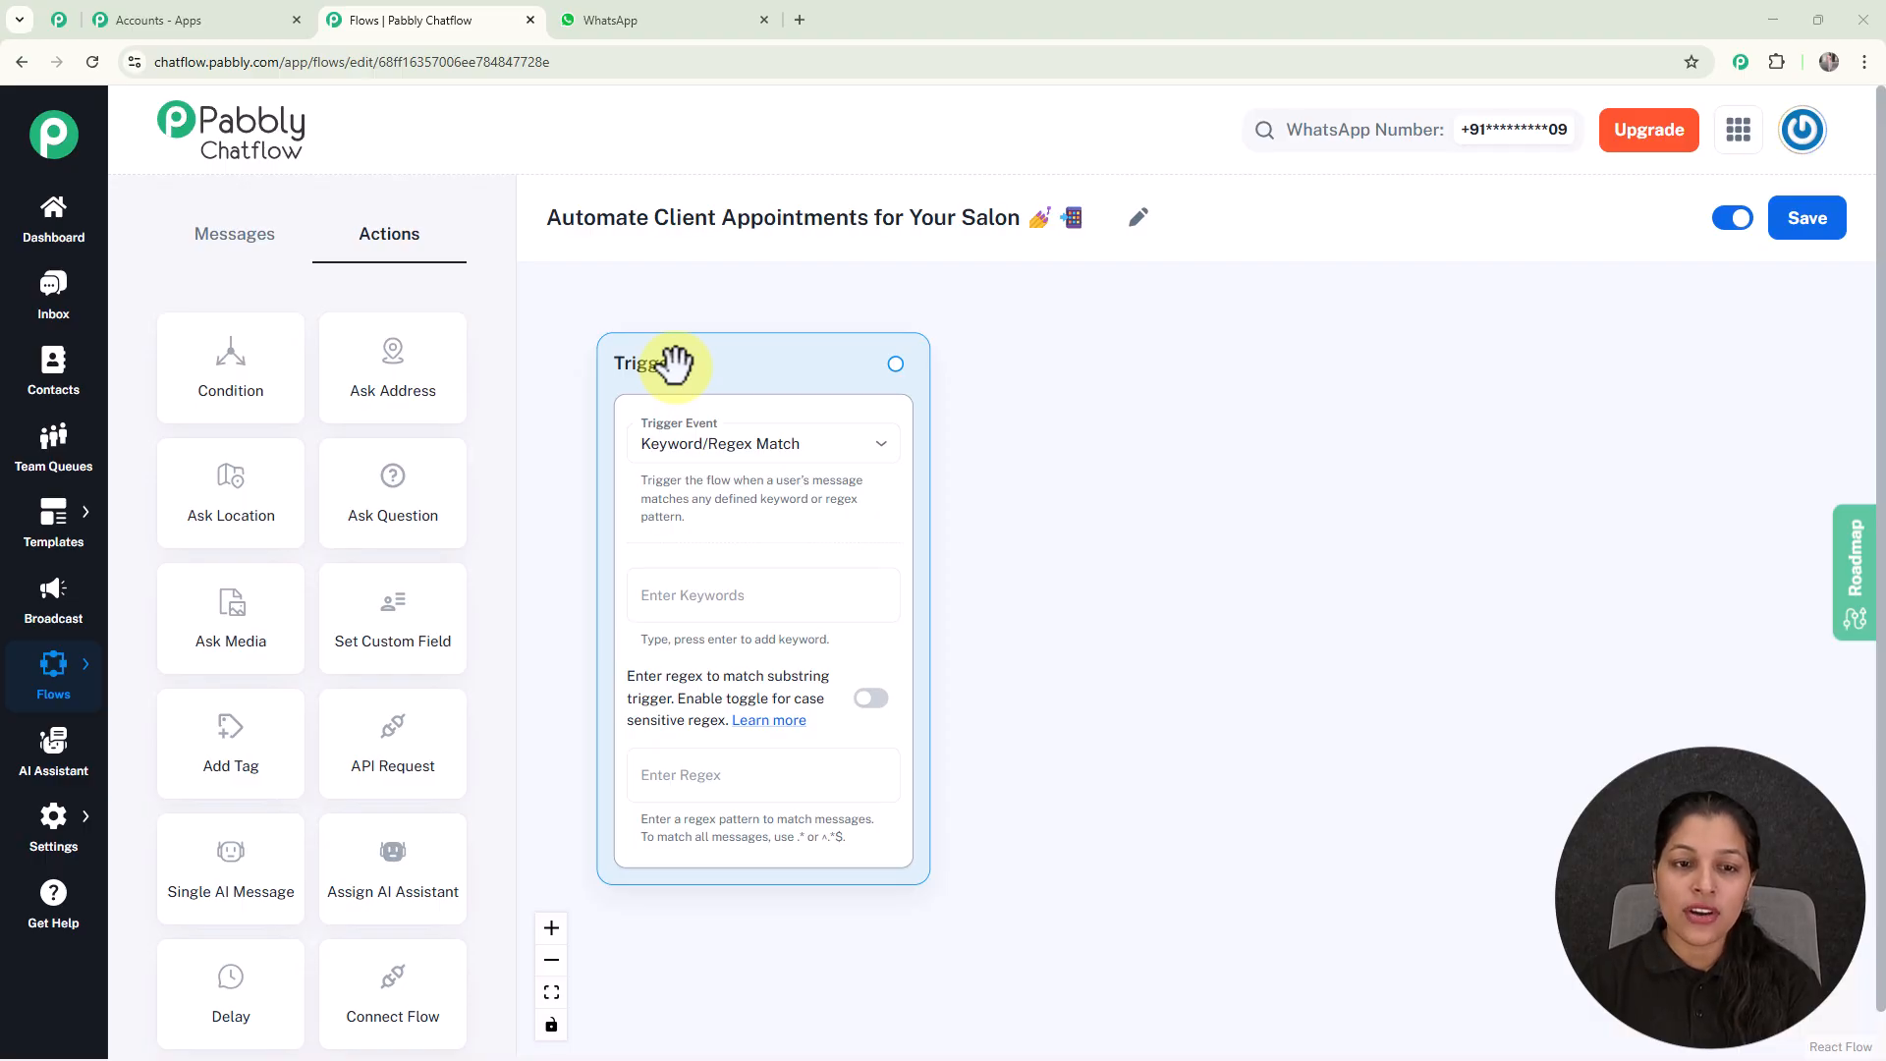
Keep Keyword/Regex Match as the trigger event and add the keywords "Book Appointment" and "Salon".
click(819, 447)
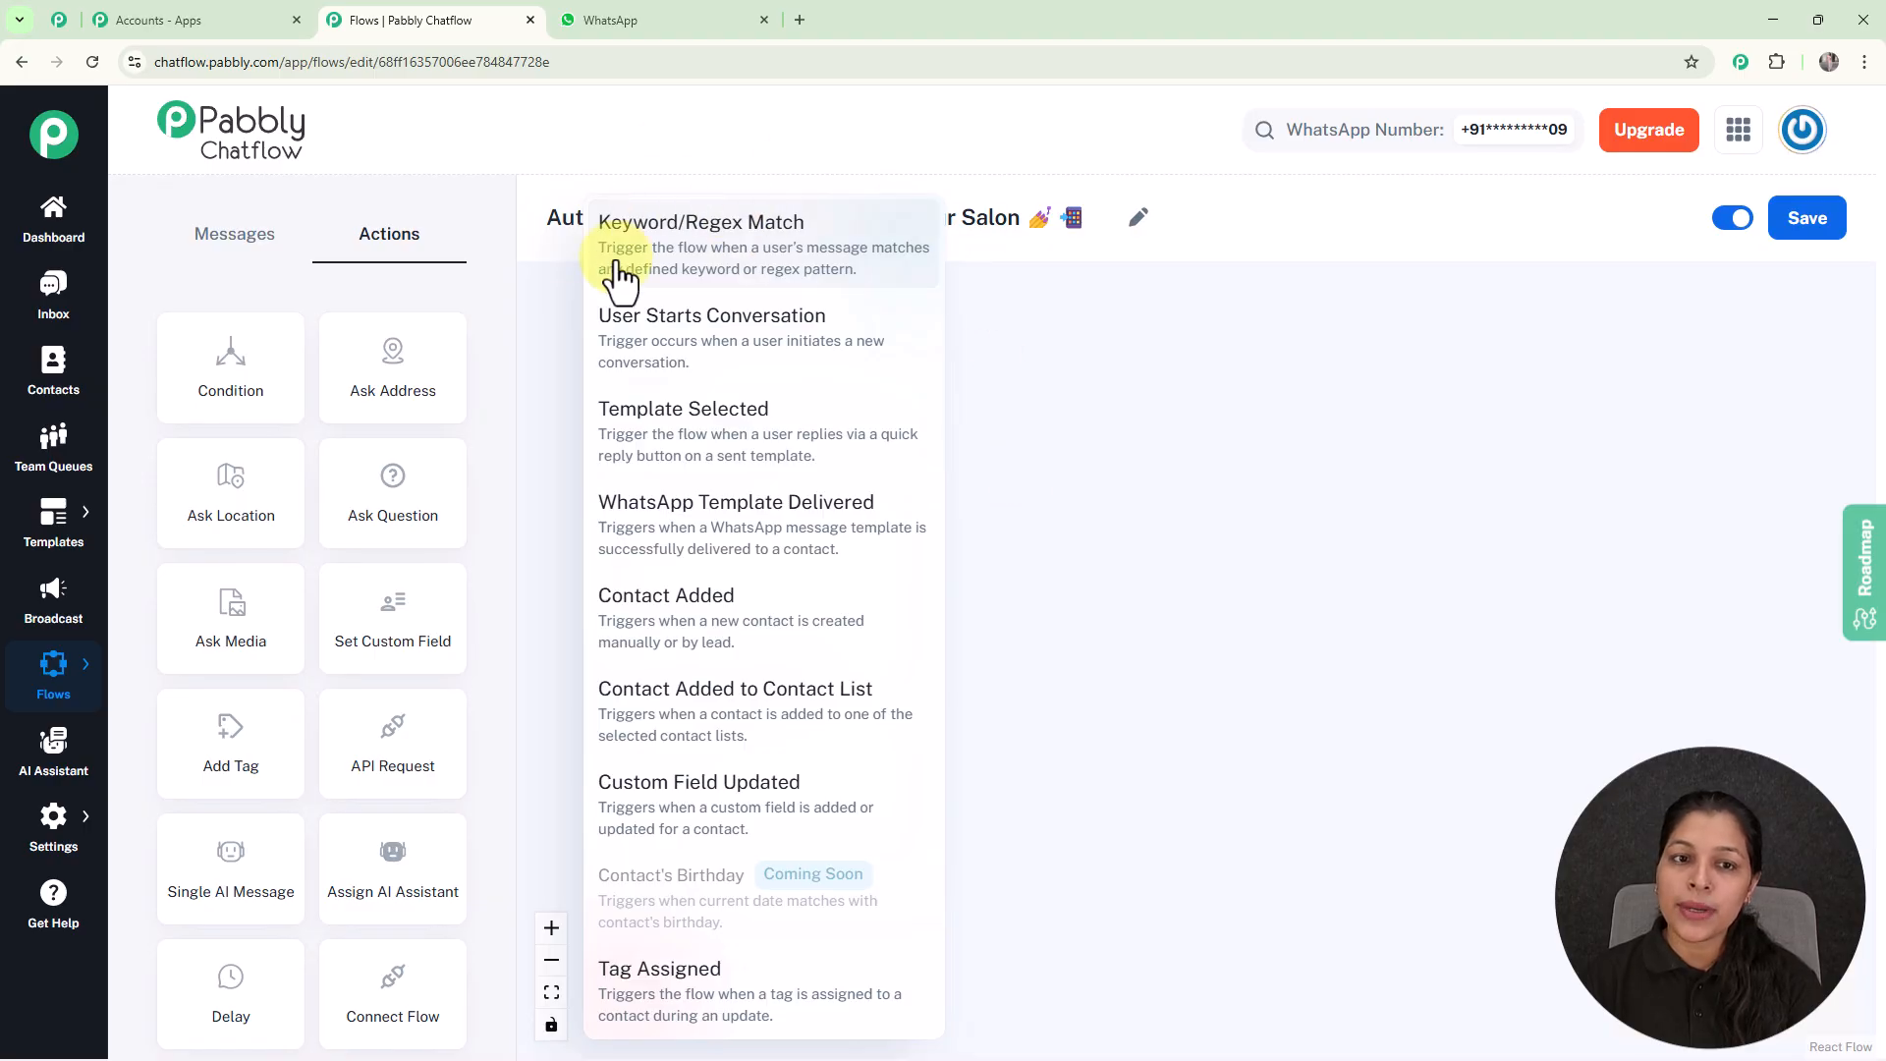
click(1026, 475)
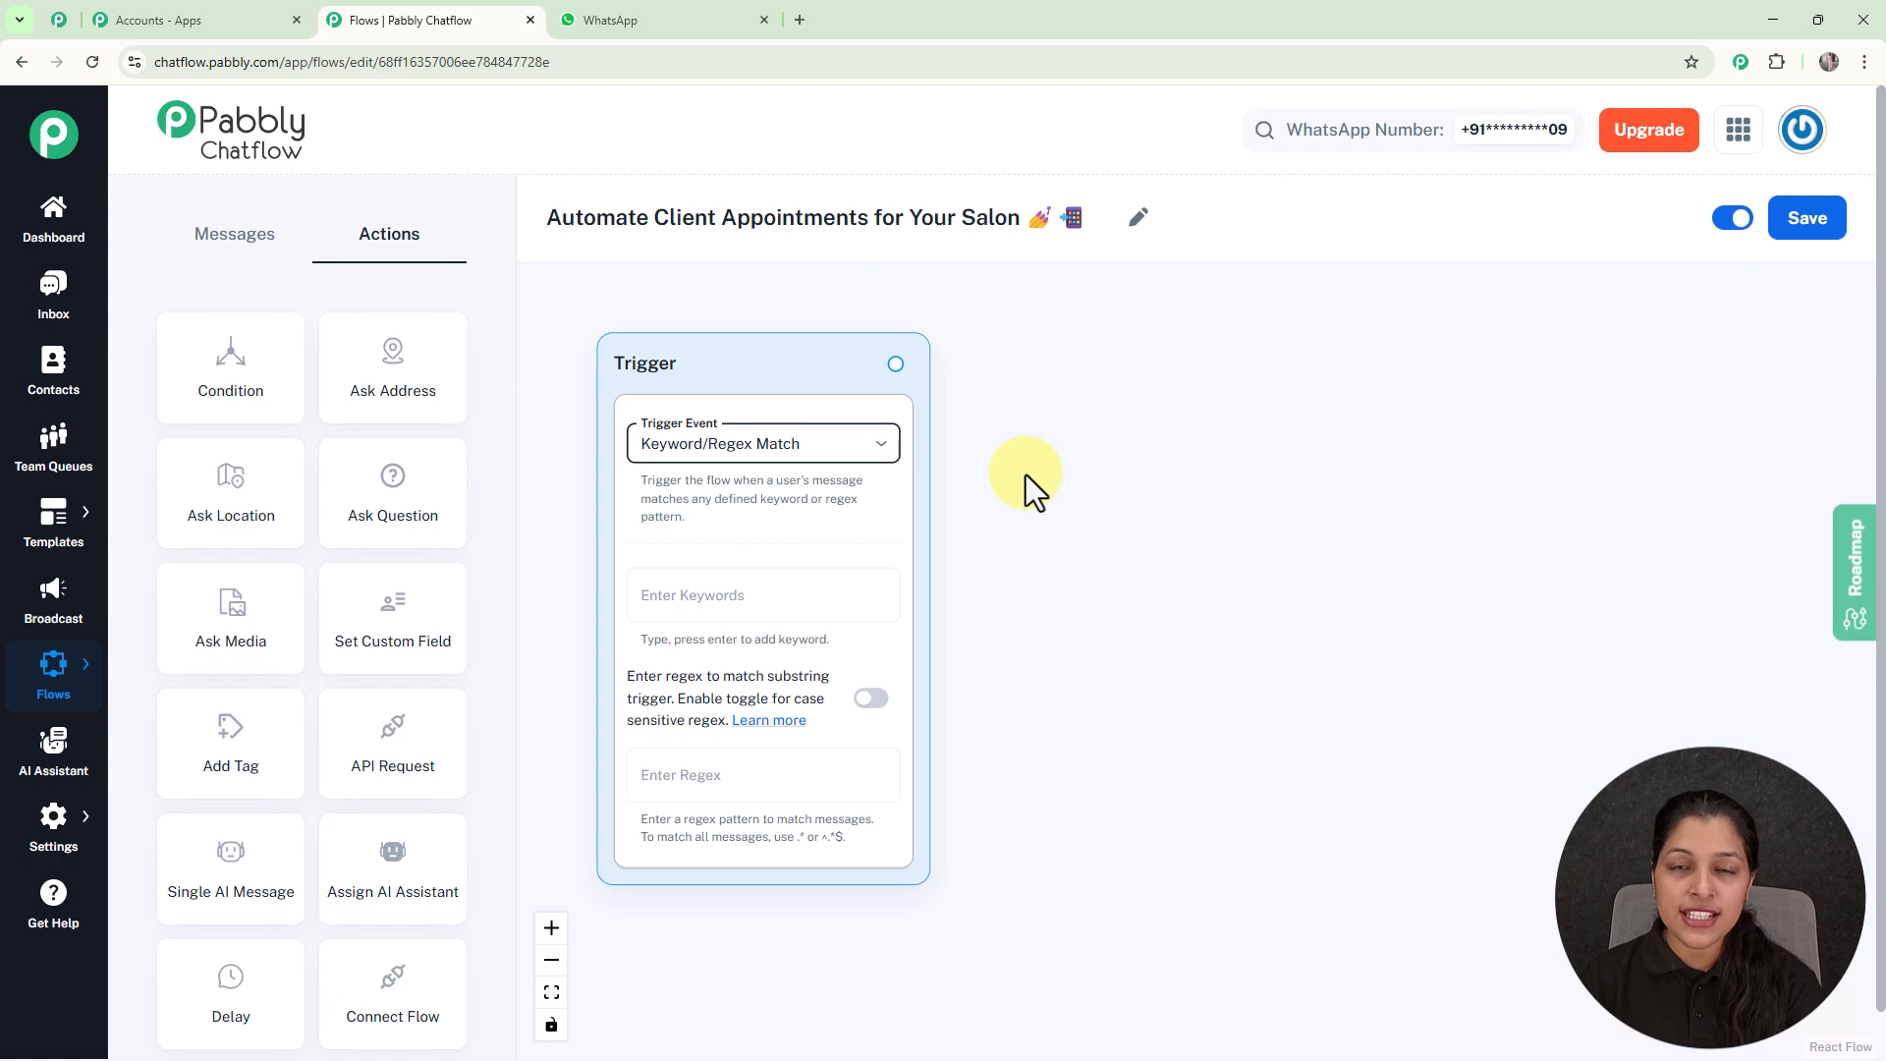
drag(1096, 542, 1170, 535)
scroll(1097, 545, up, 1)
scroll(1097, 542, up, 1)
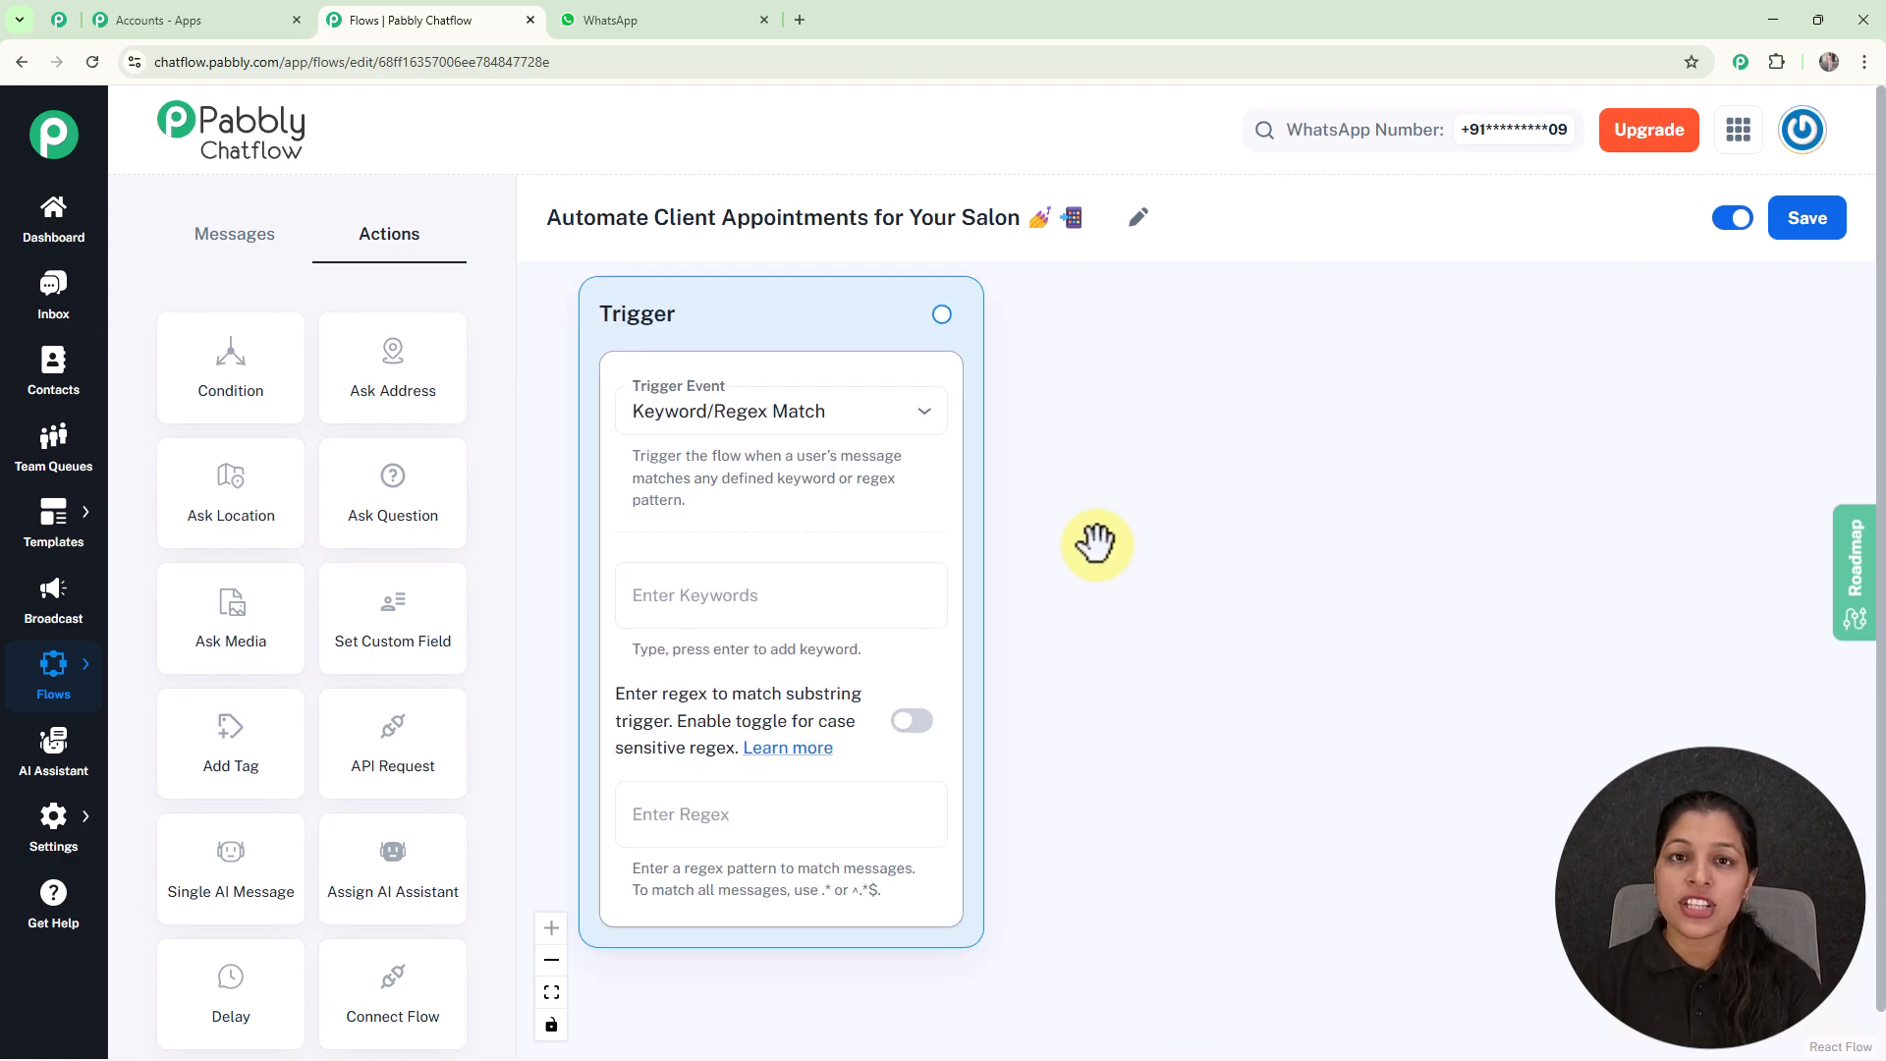
click(850, 599)
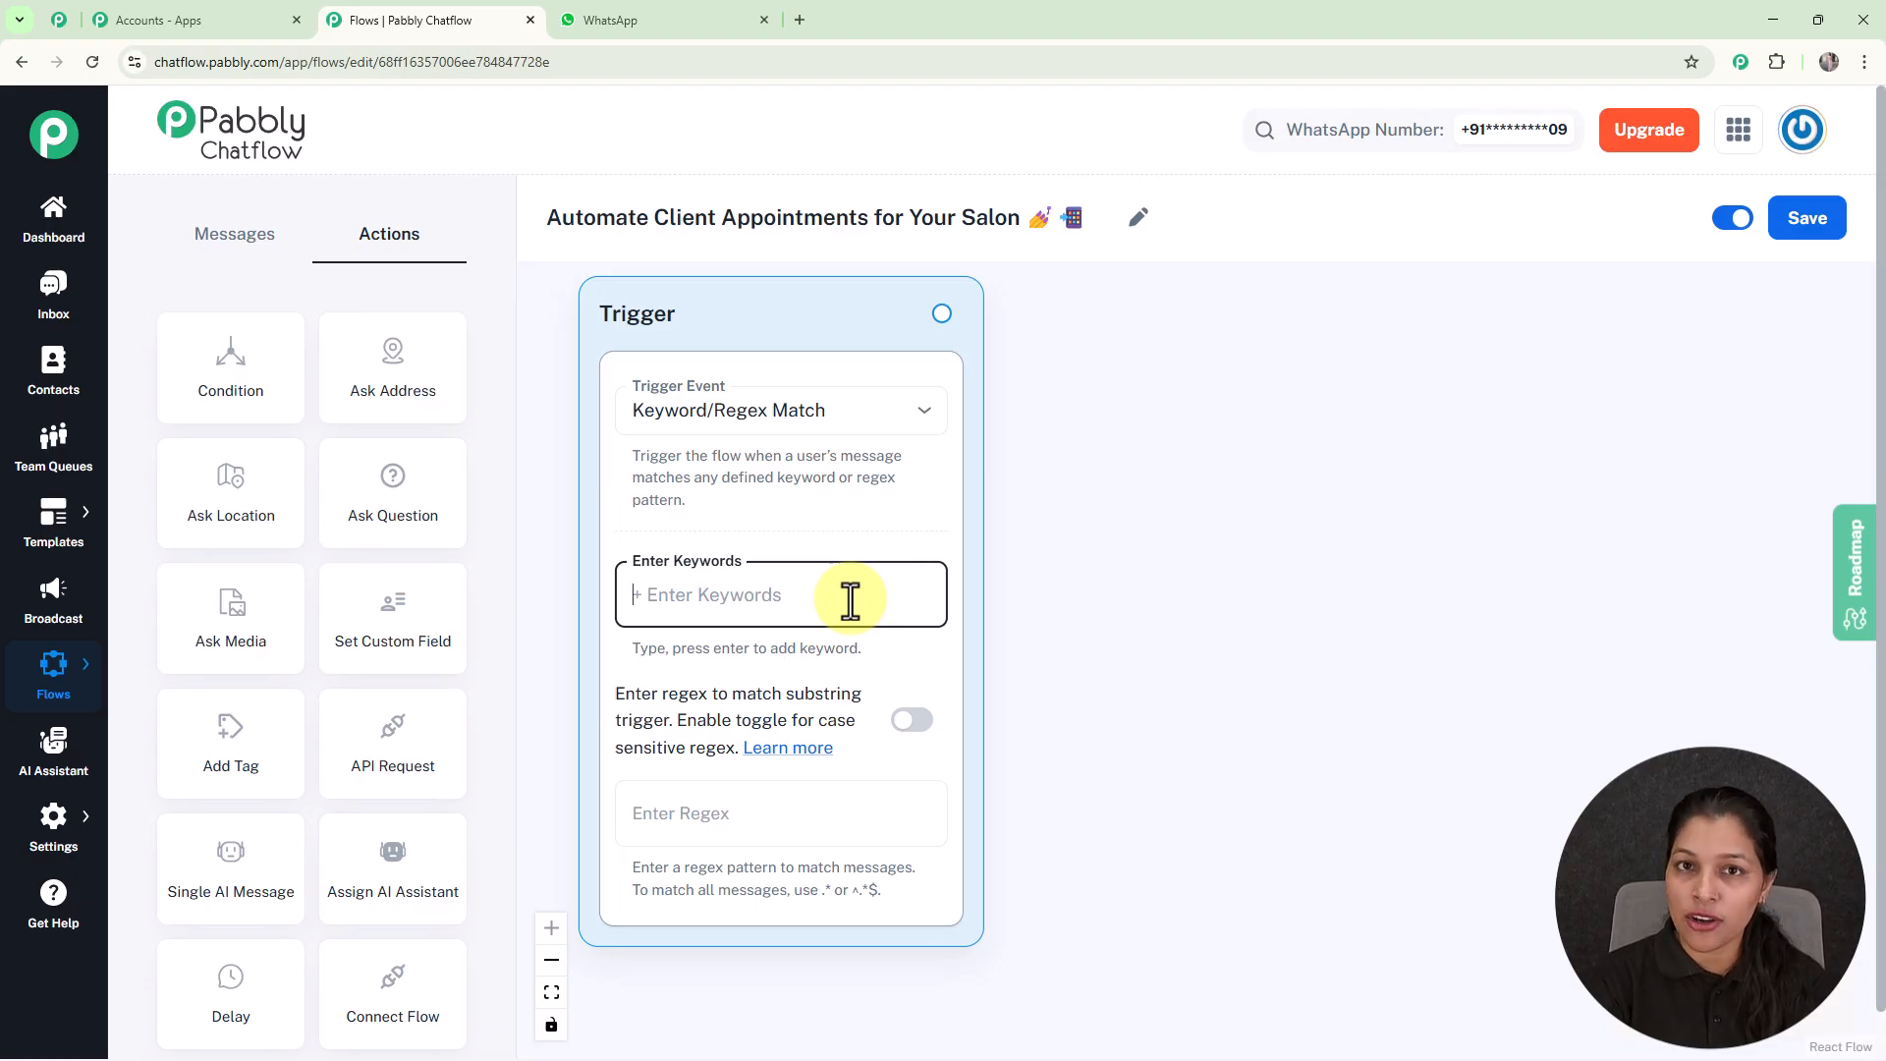
text(Book Appointment)
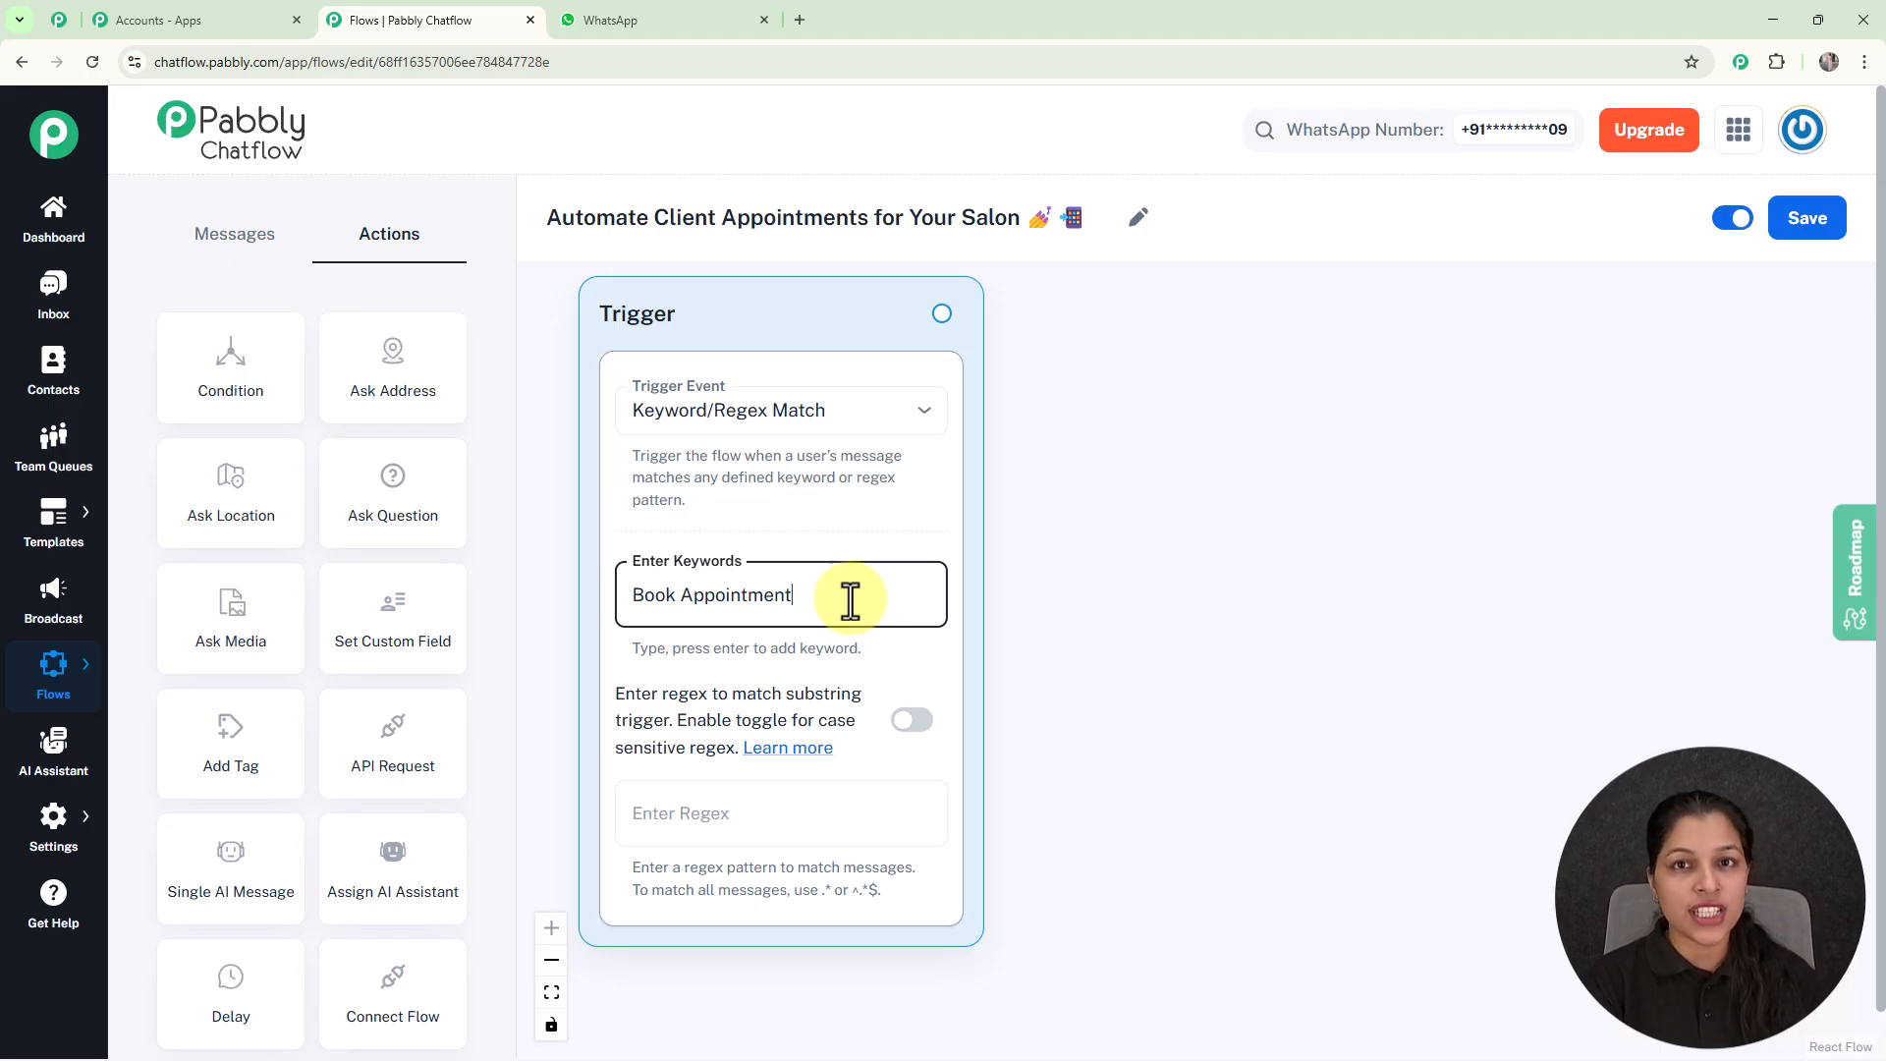
key(Return)
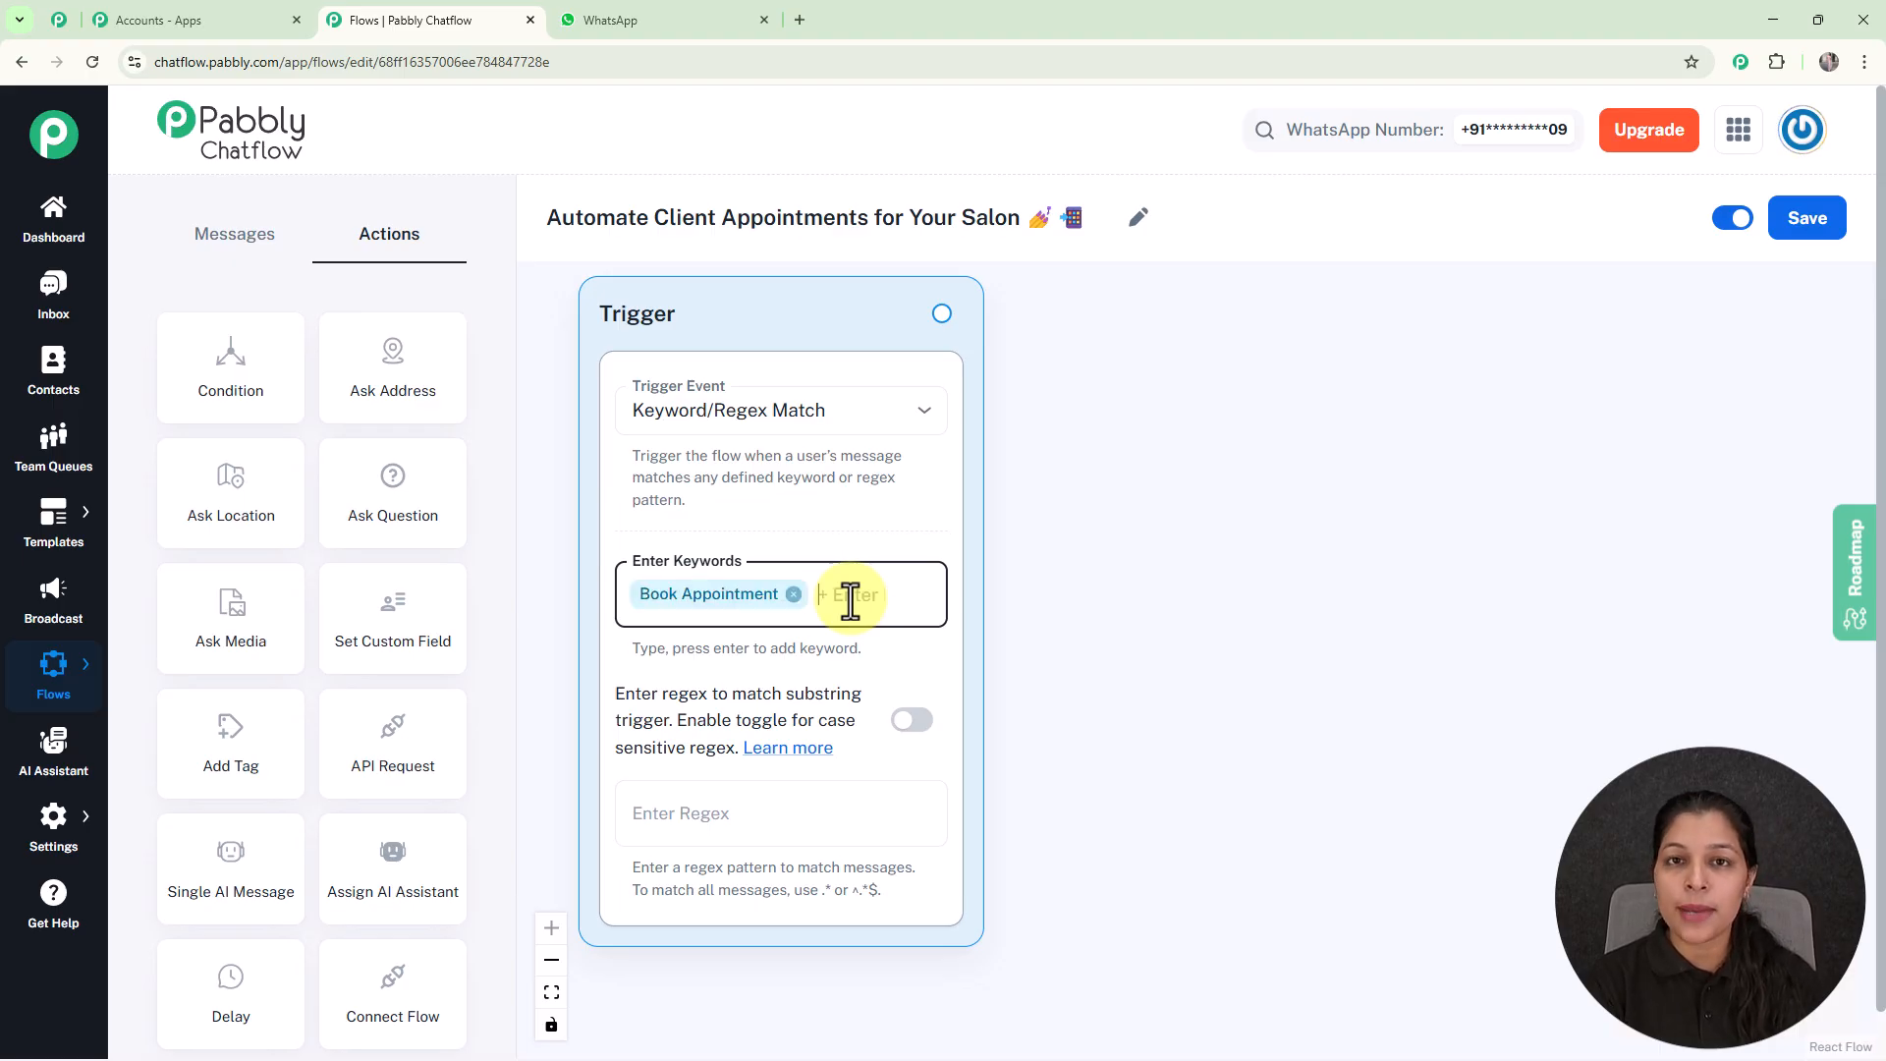
text(S)
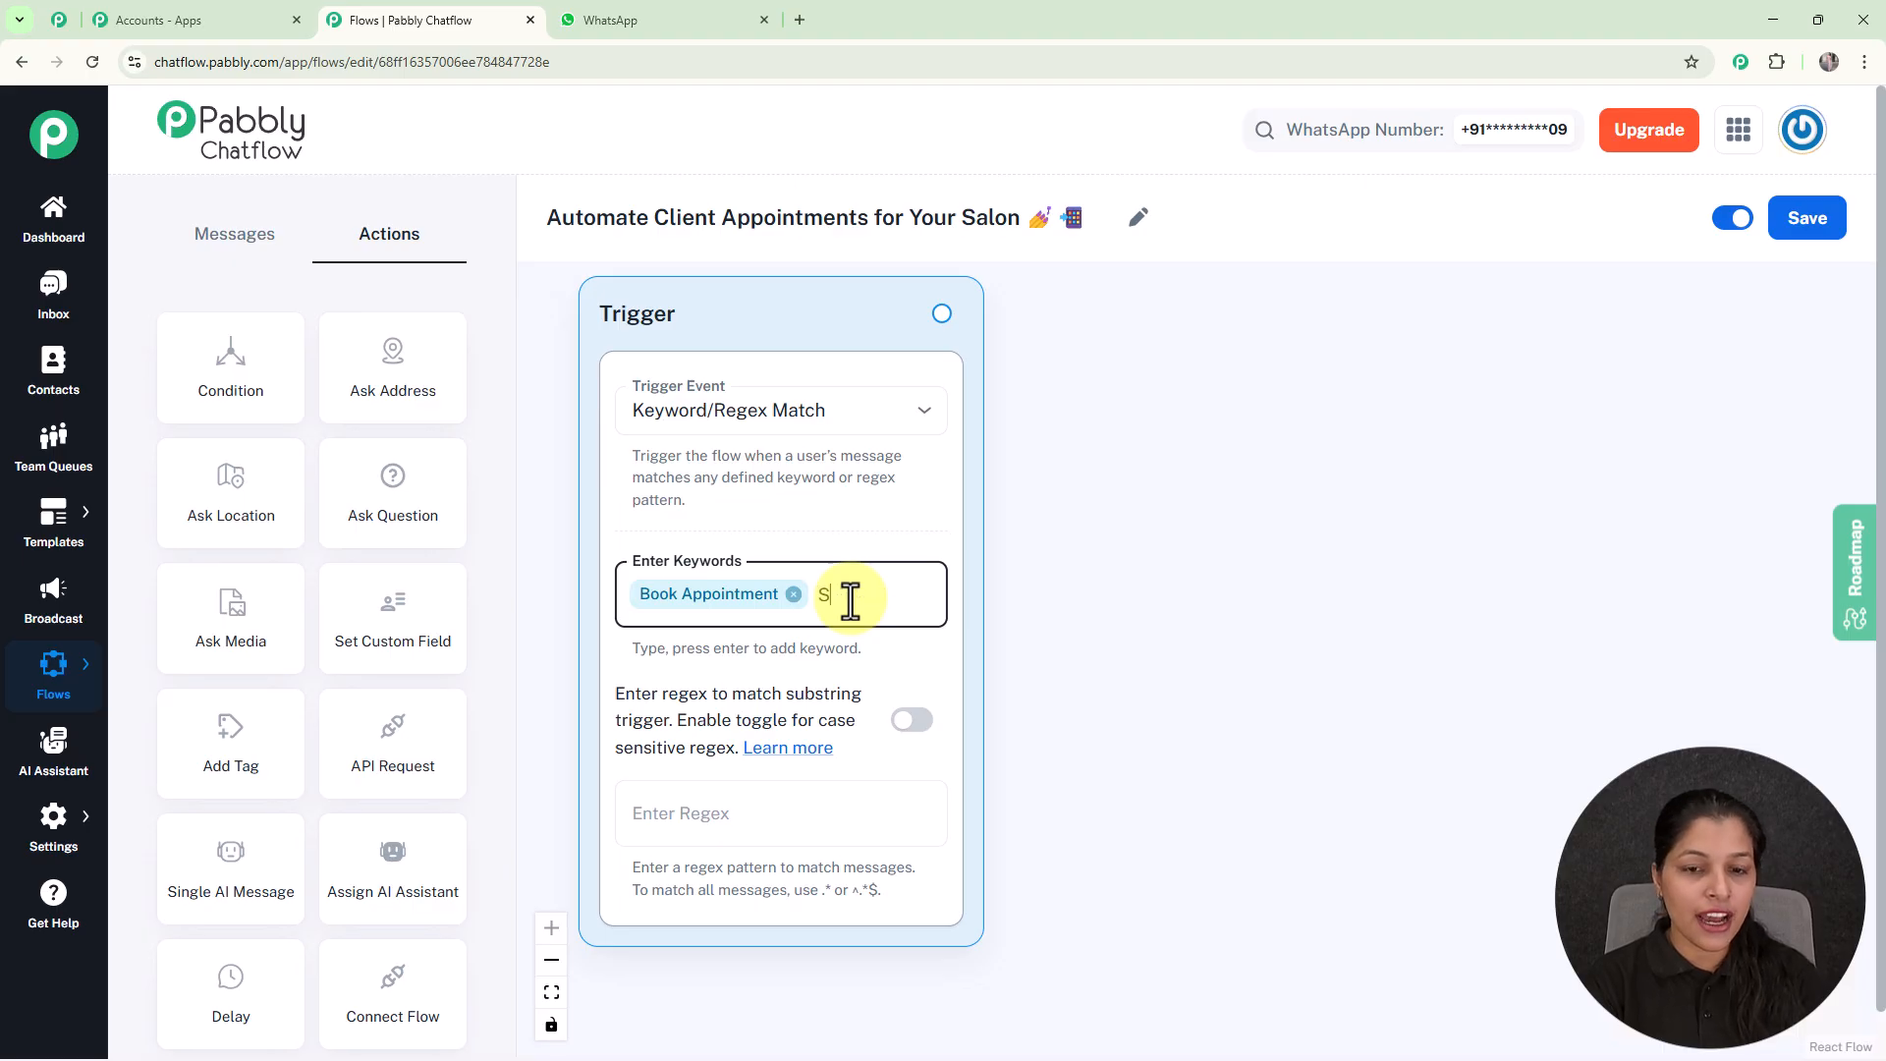
text(alon)
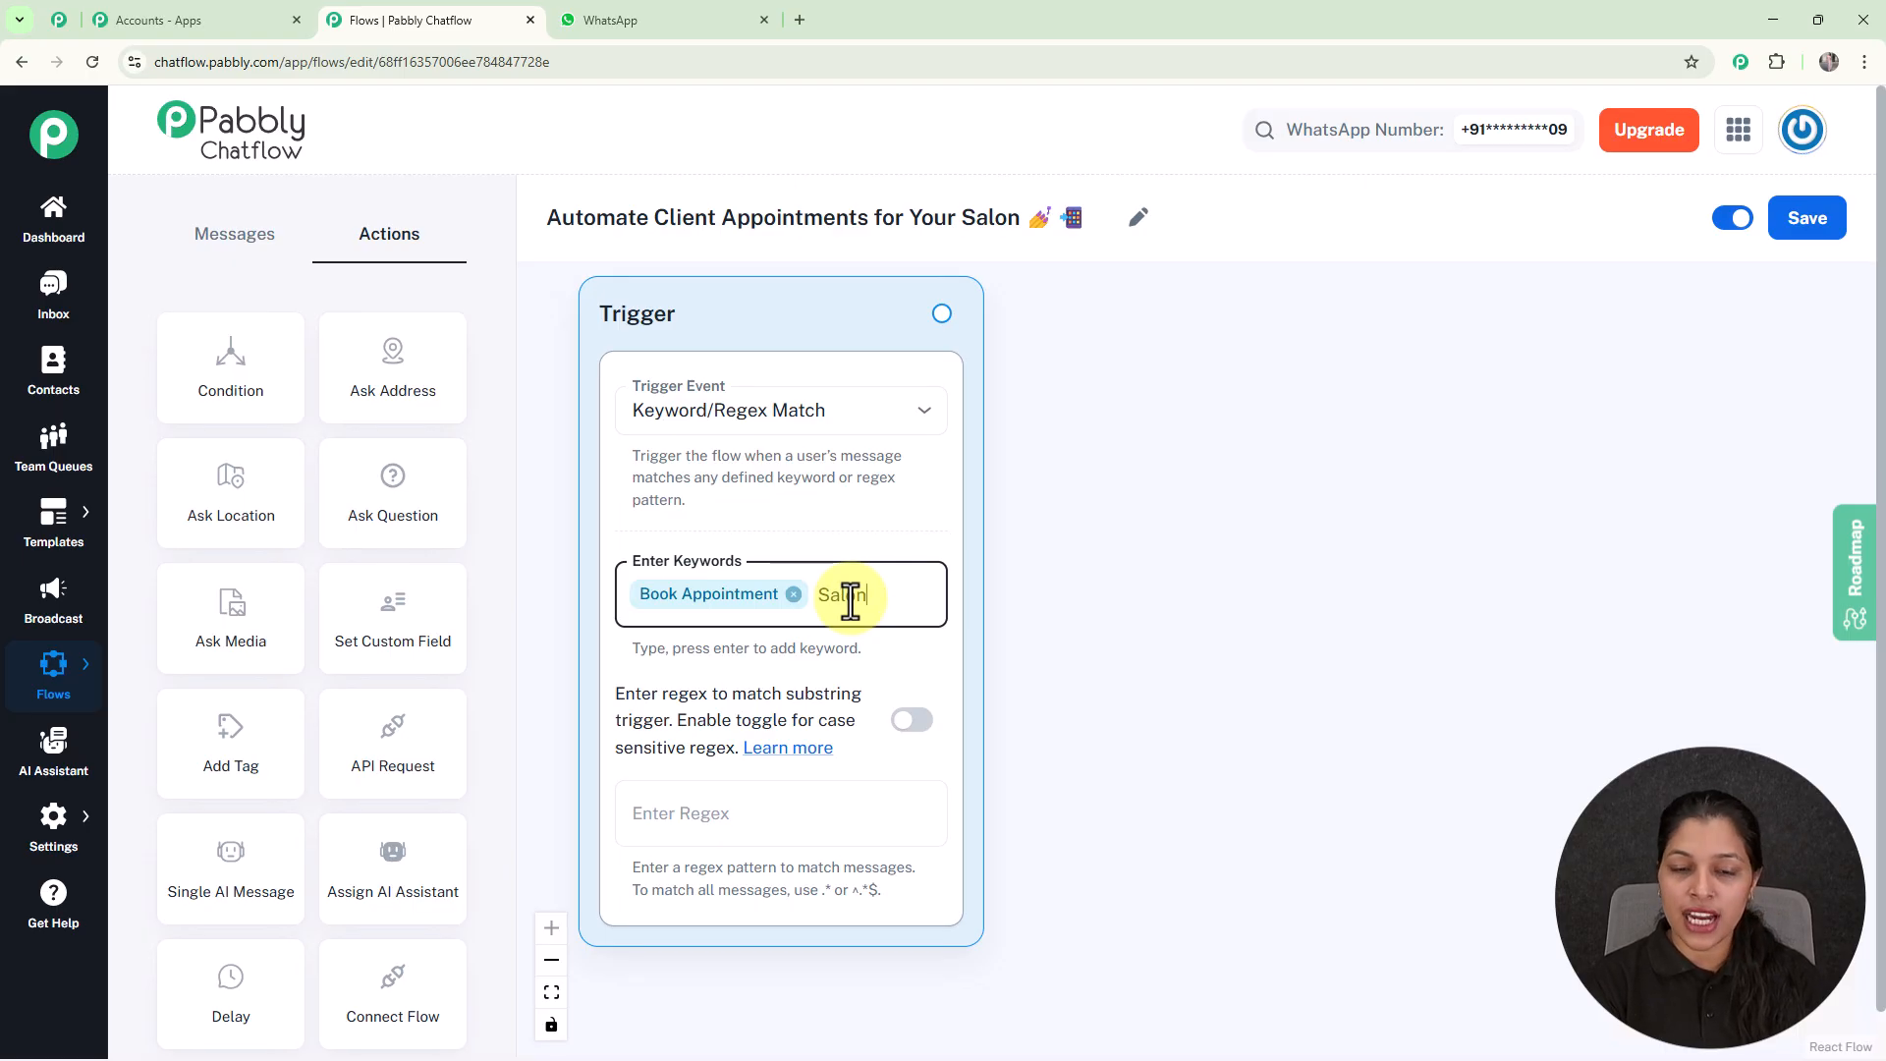
key(Return)
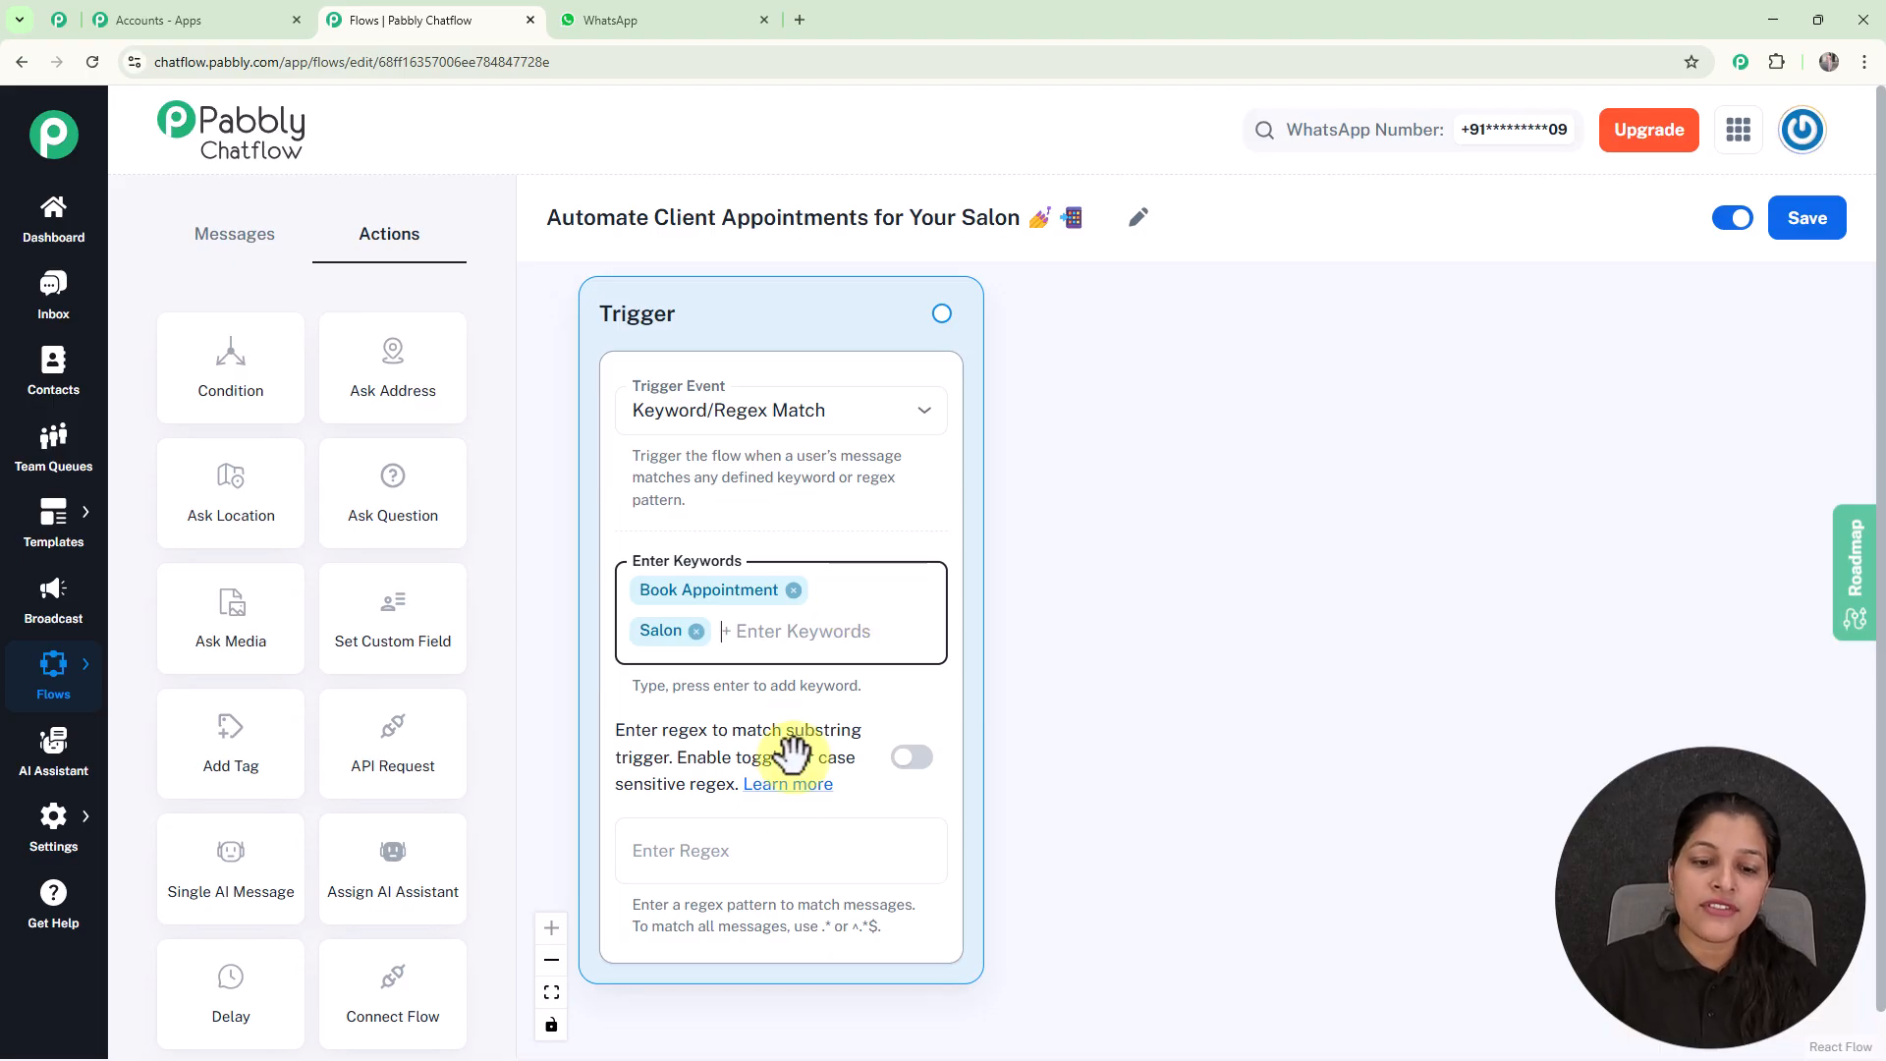
click(753, 850)
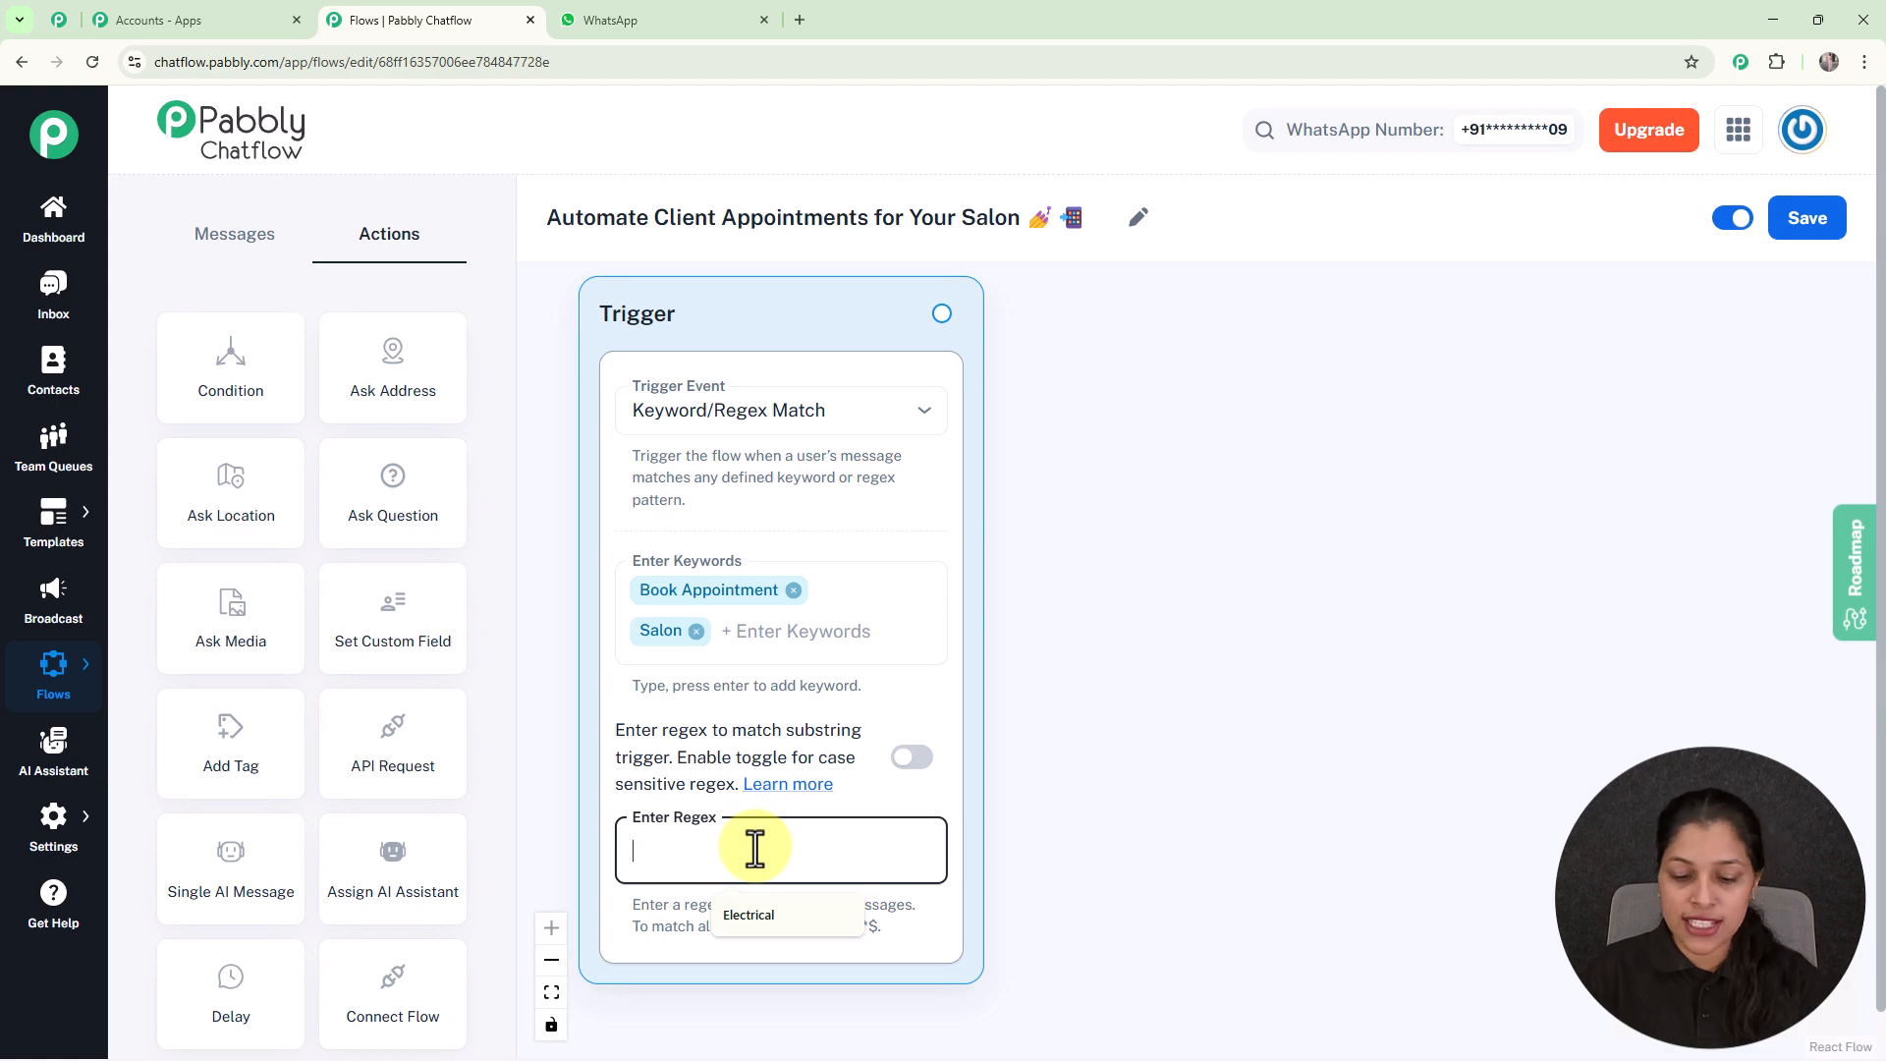
text([\)
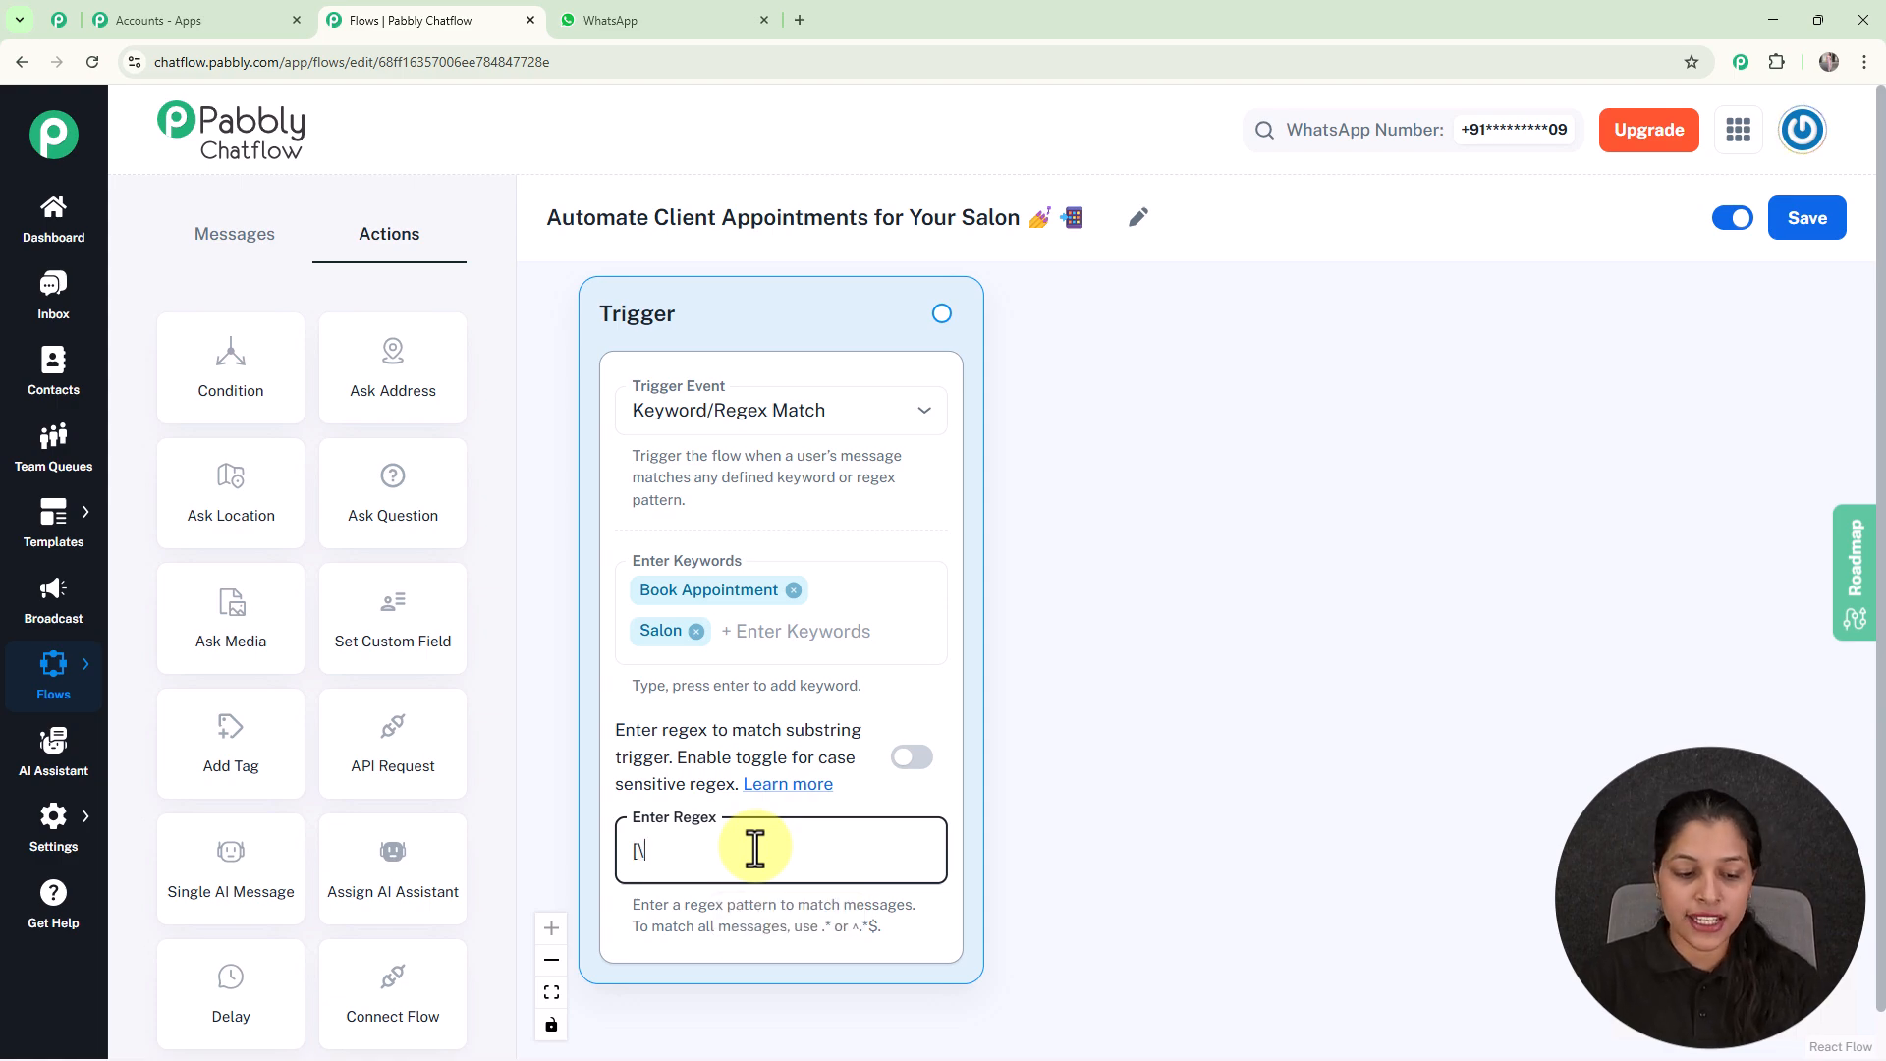
text(s\S]+)
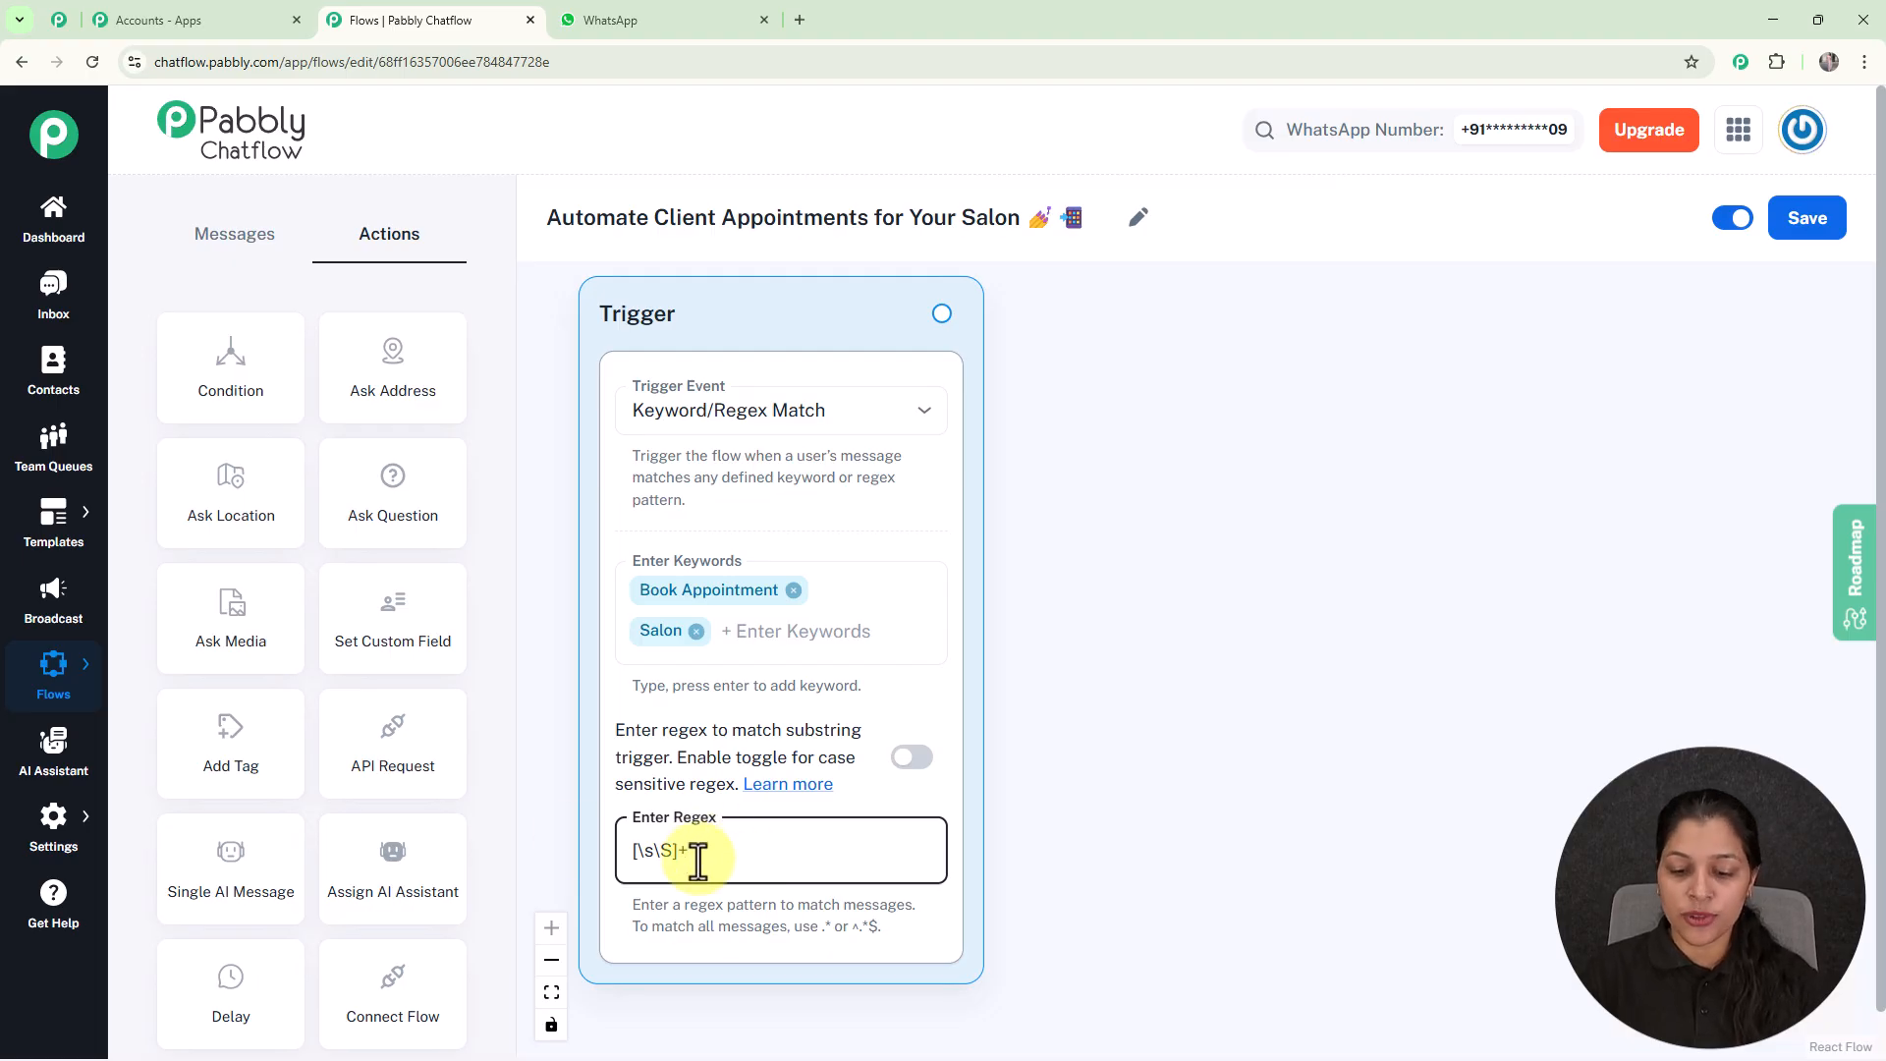
key(BackSpace)
key(BackSpace)
key(BackSpace)
key(BackSpace)
key(BackSpace)
key(BackSpace)
key(BackSpace)
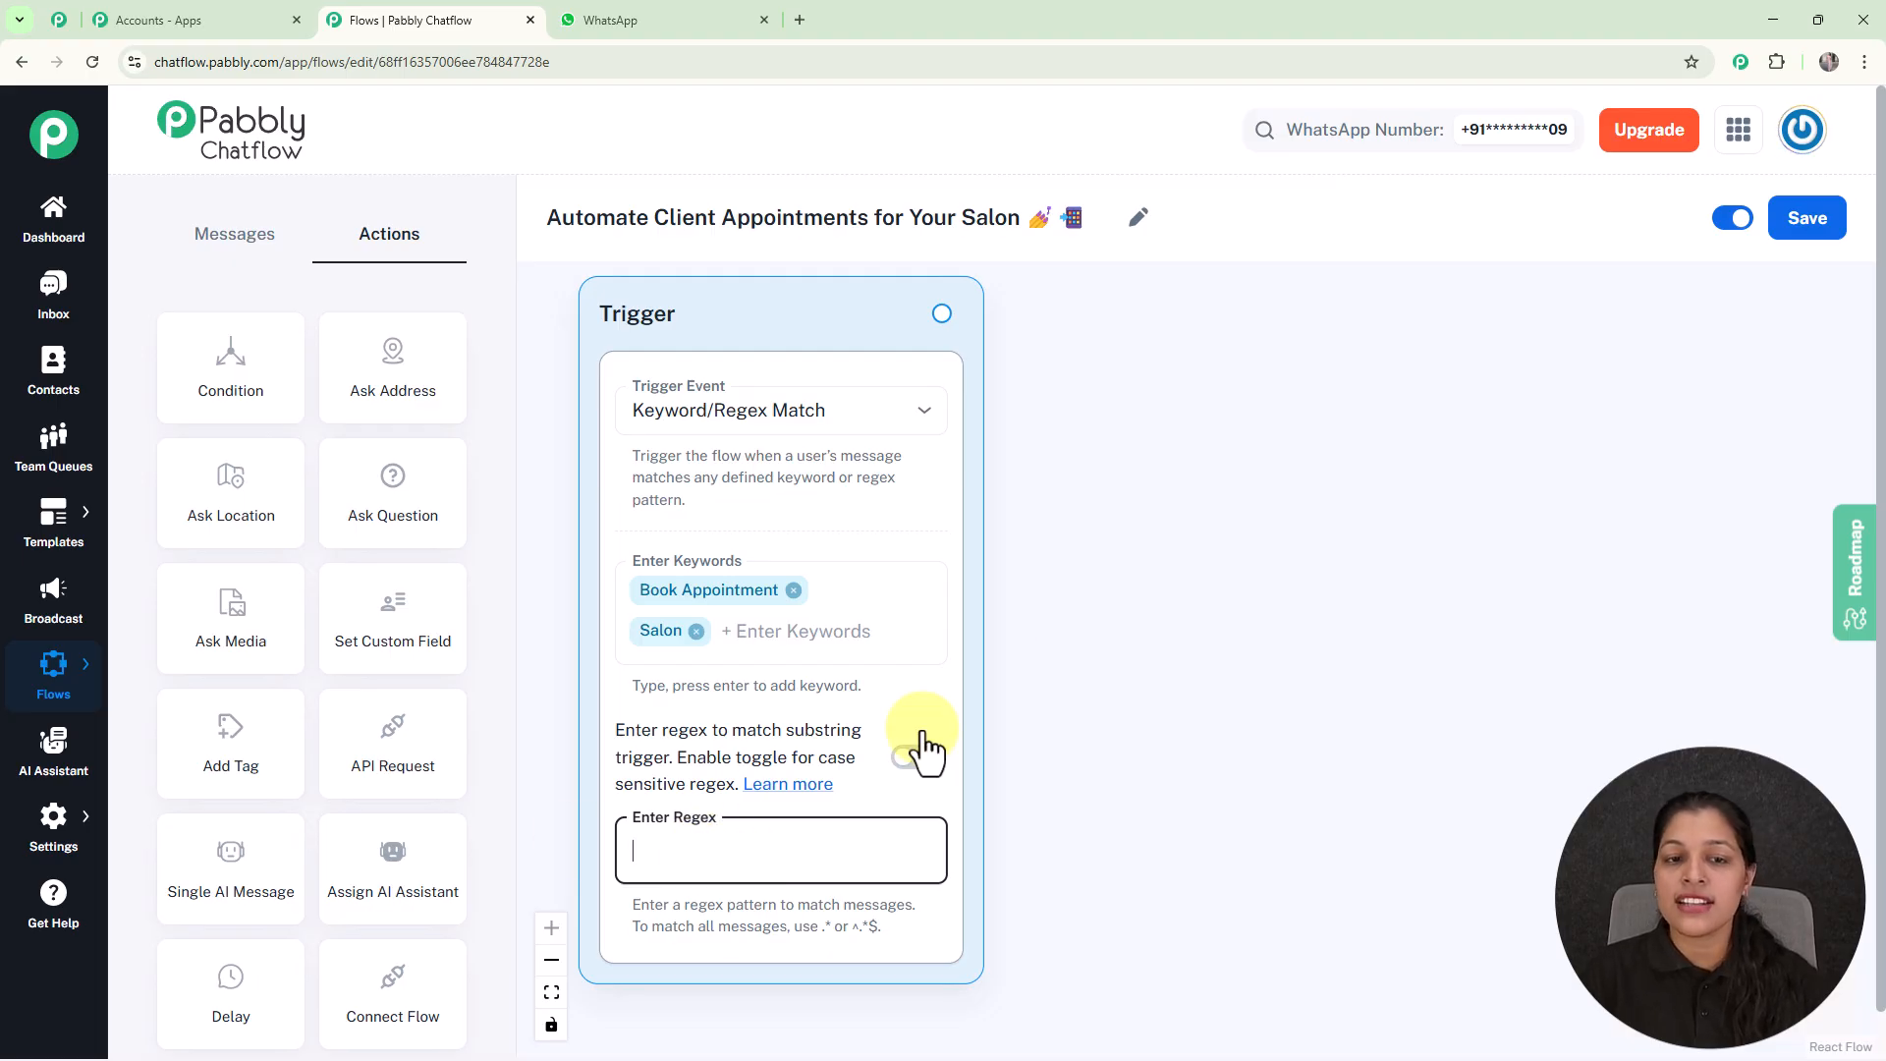
Branch a new Text Button message off the Trigger block's output.
scroll(1087, 497, down, 3)
drag(1179, 476, 1048, 446)
scroll(926, 367, up, 3)
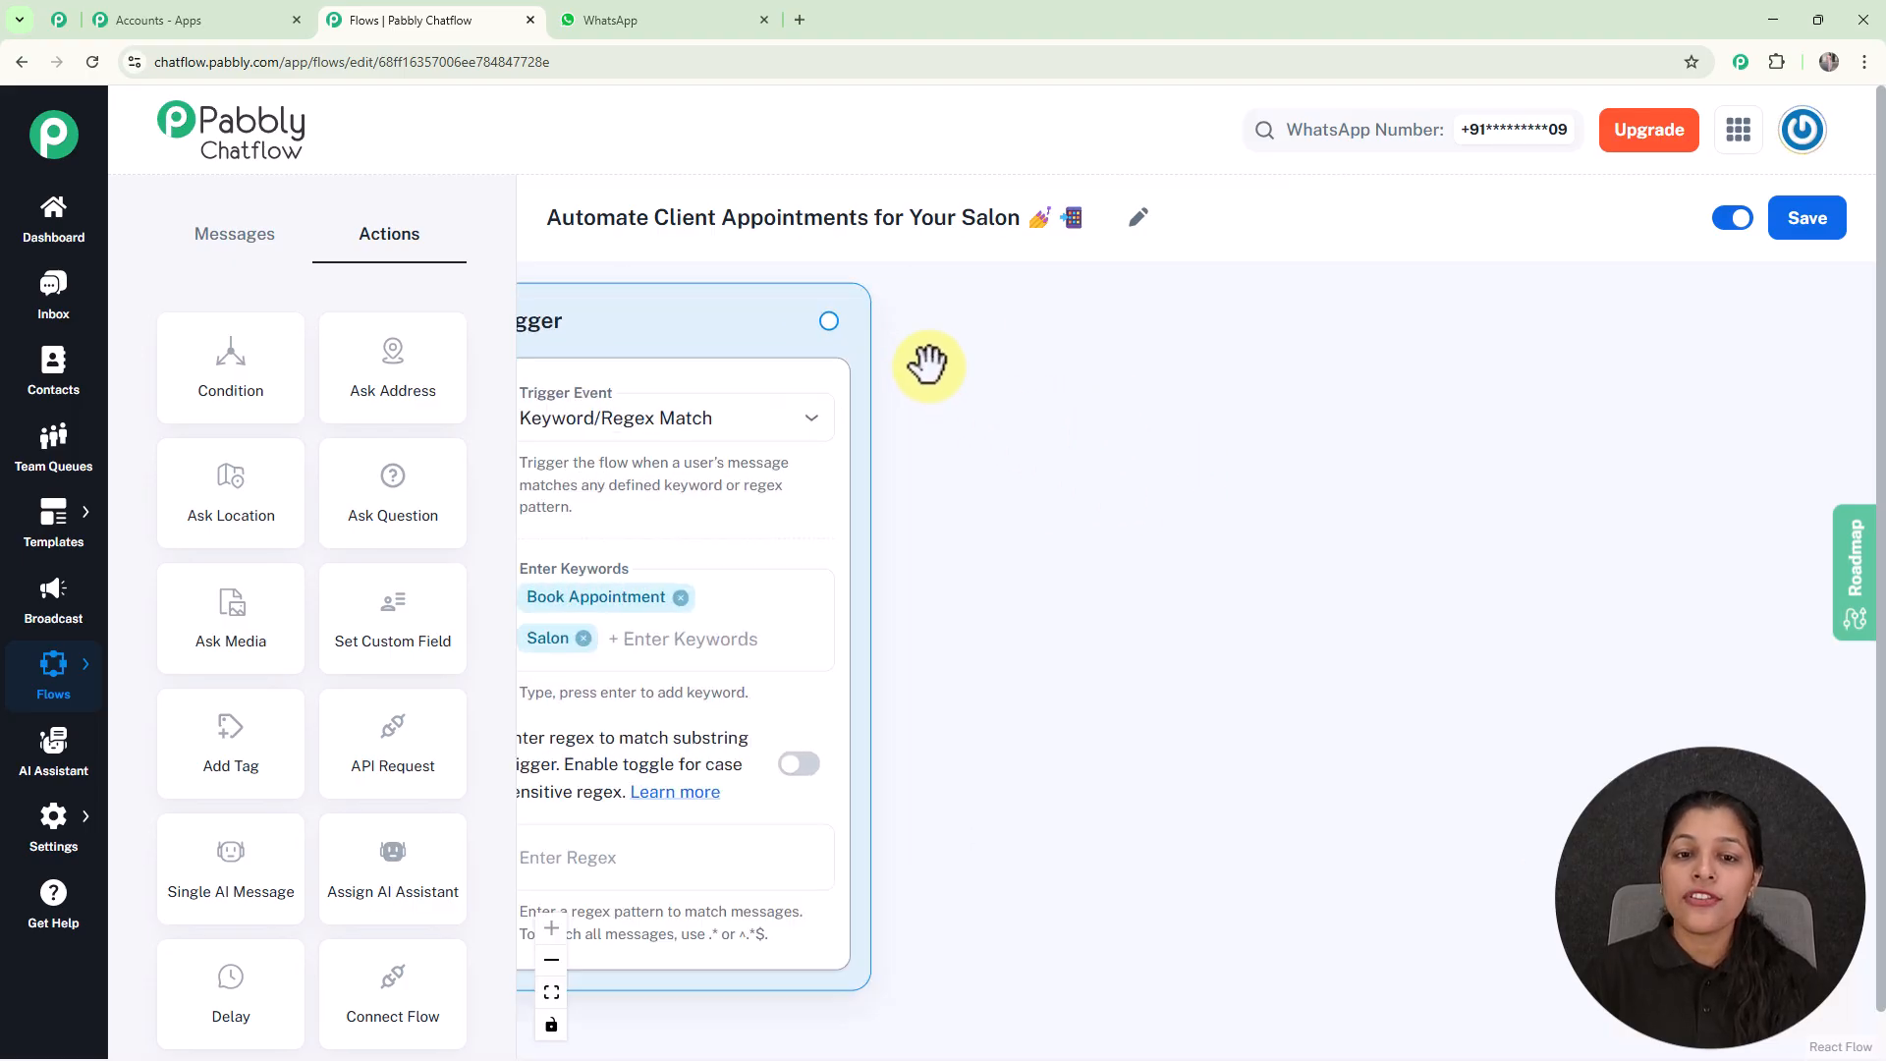
drag(830, 314, 1086, 546)
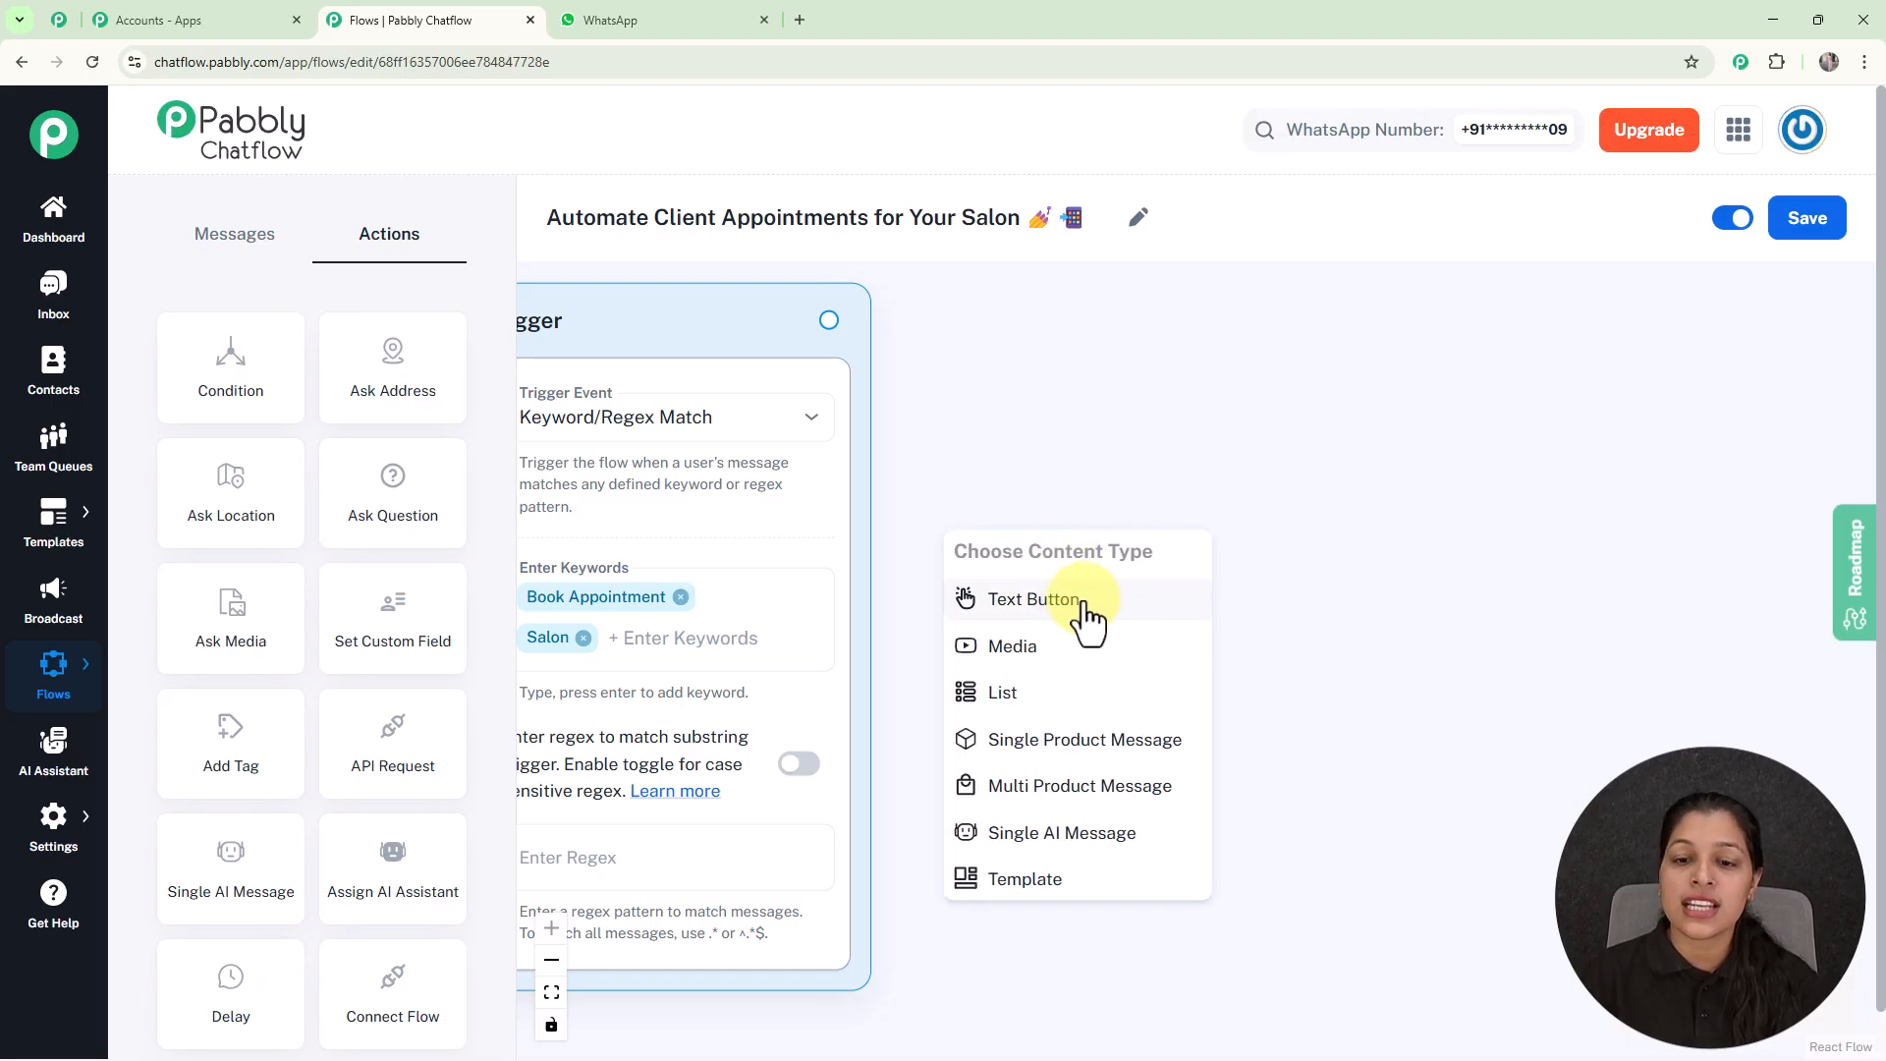
click(1084, 602)
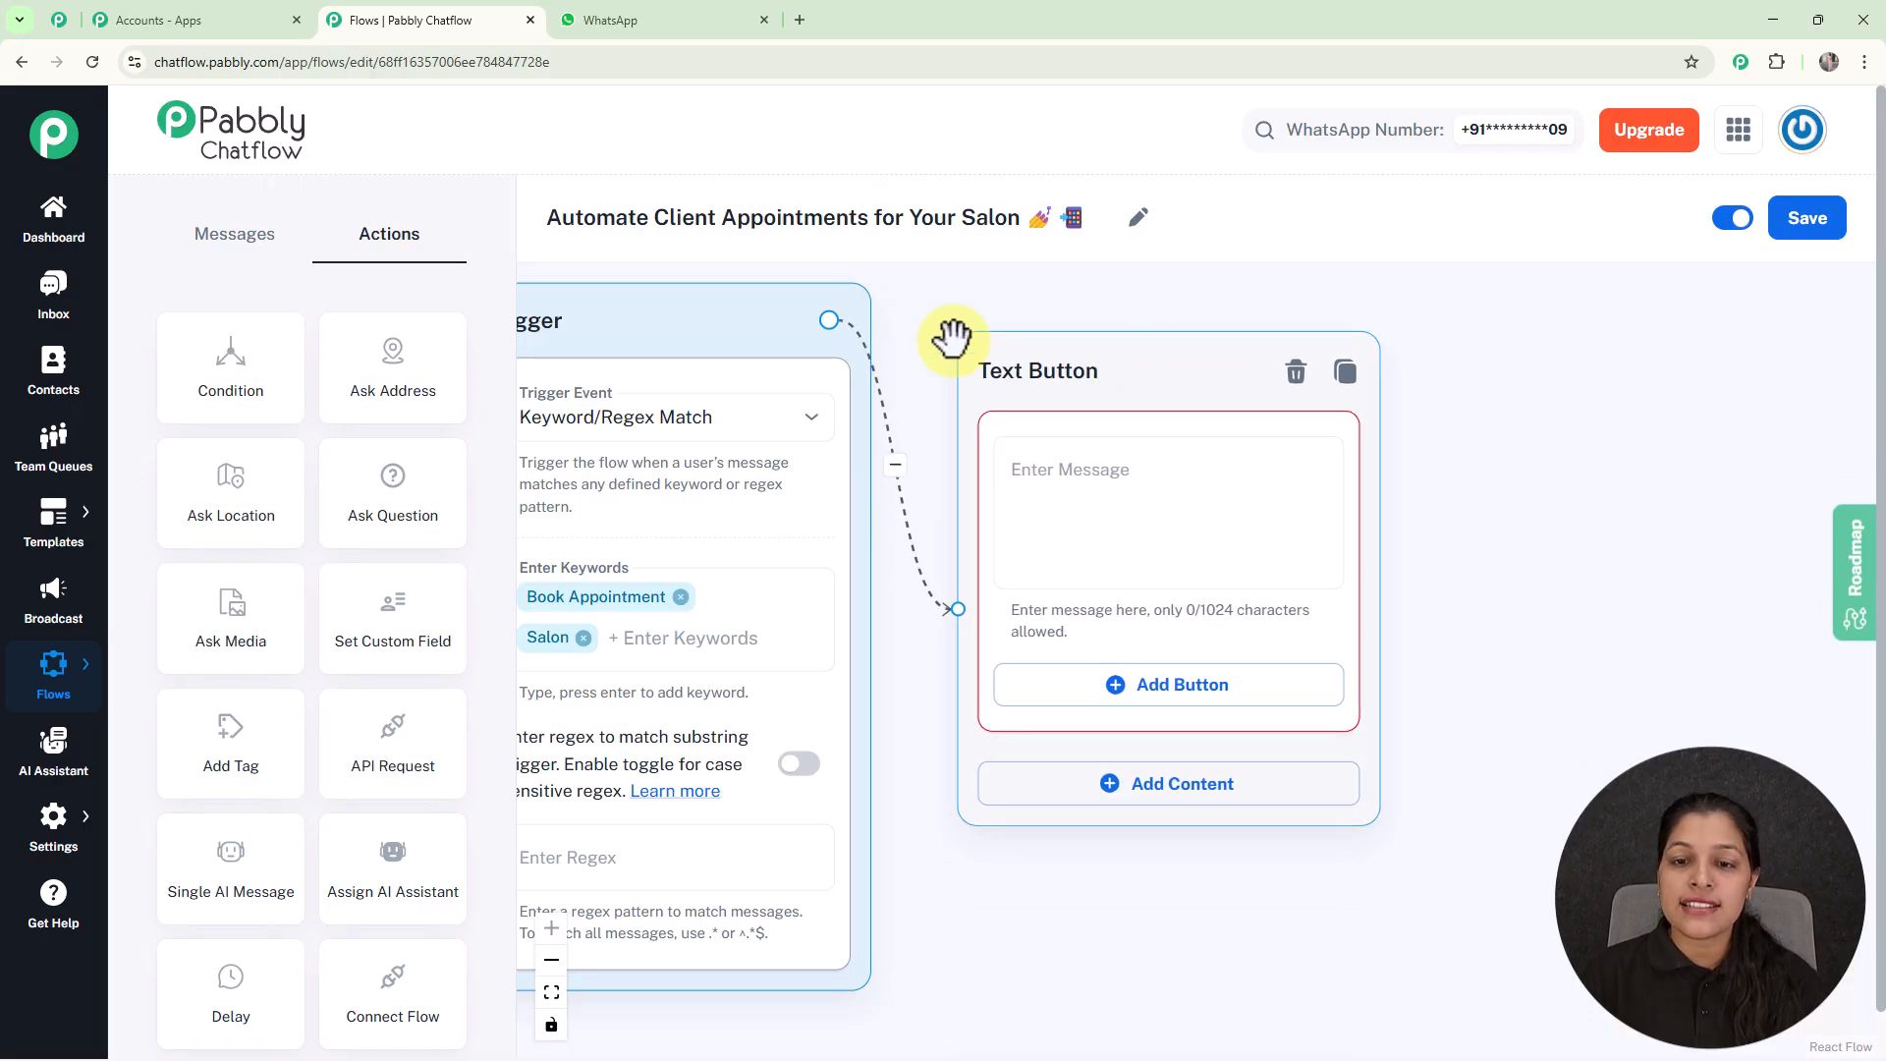
Set the Text Button message to "💅 *Hi! Welcome to GlowUp Salon.* _We’re here to help you look and feel fabulous_ ✨ How can we assist you today?".
click(1109, 531)
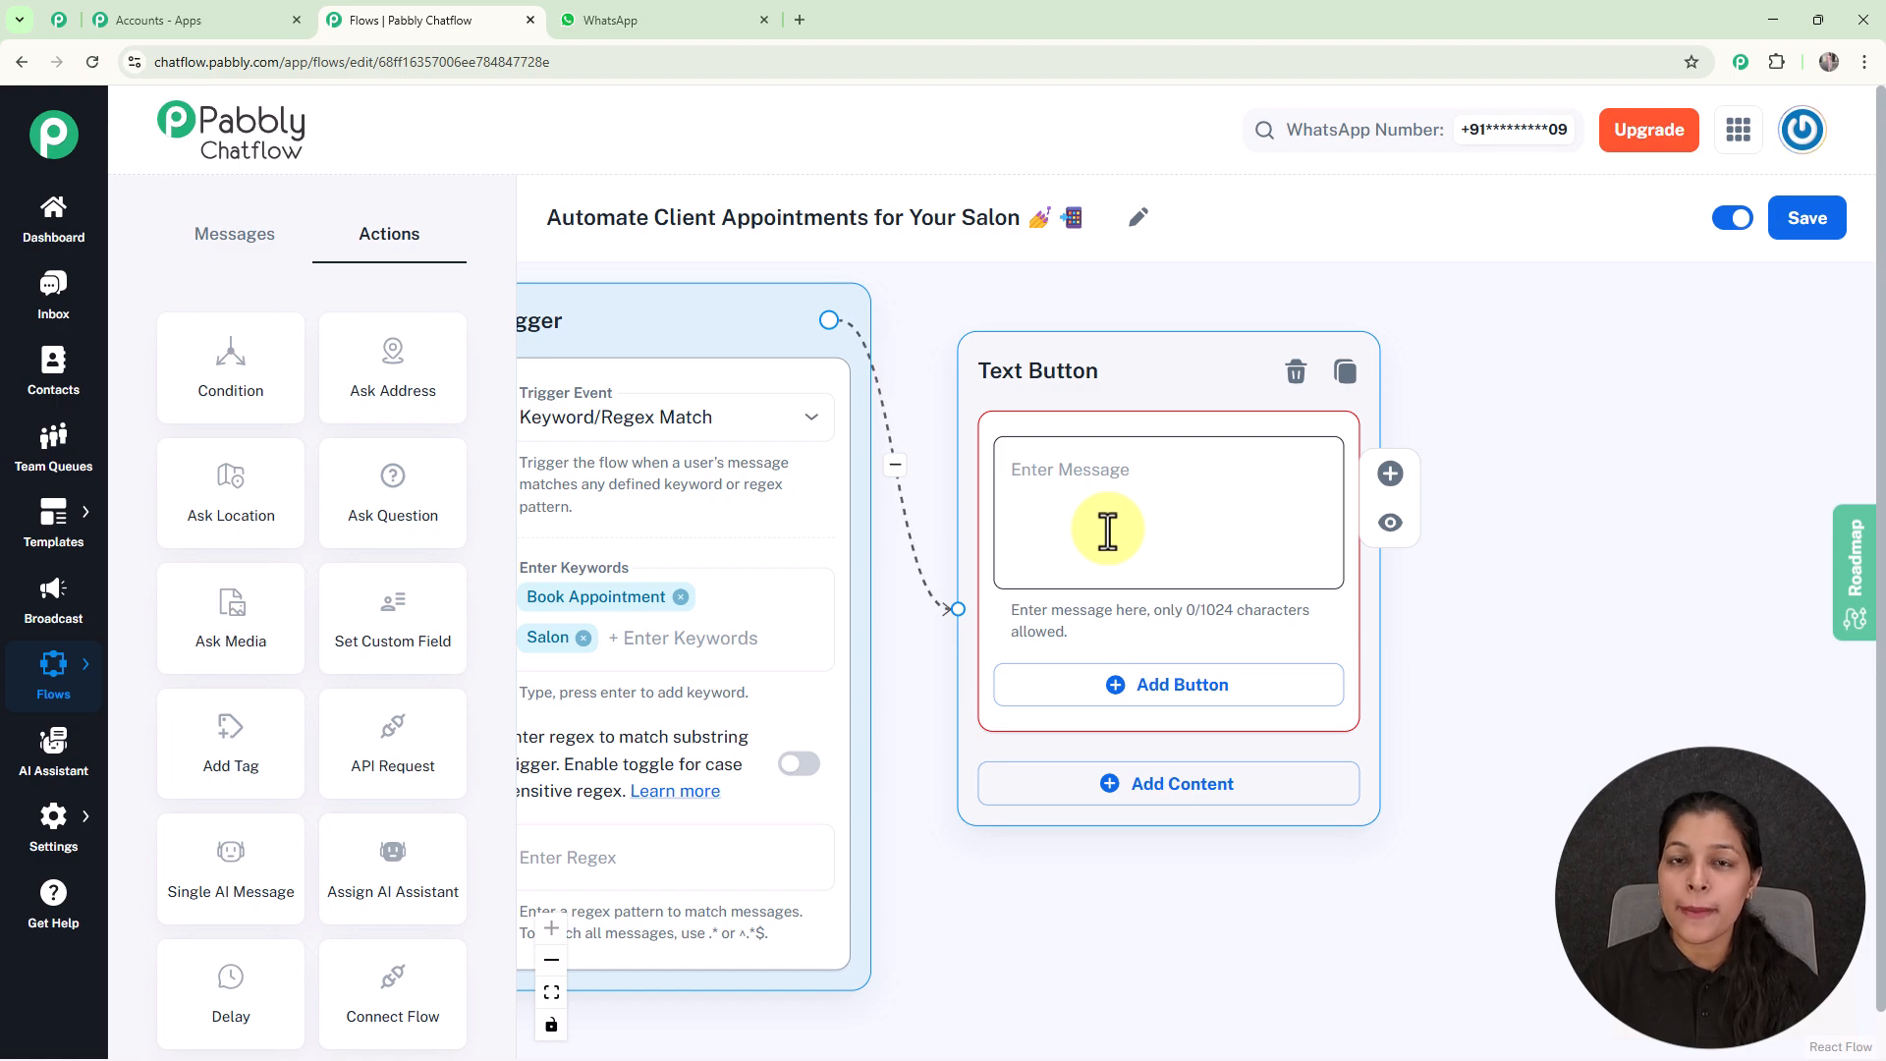
text(💅 *Hi! Welcome to GlowUp Salon.* _We’re here to help you look and feel fabulous_ ✨ How can we assist you today?)
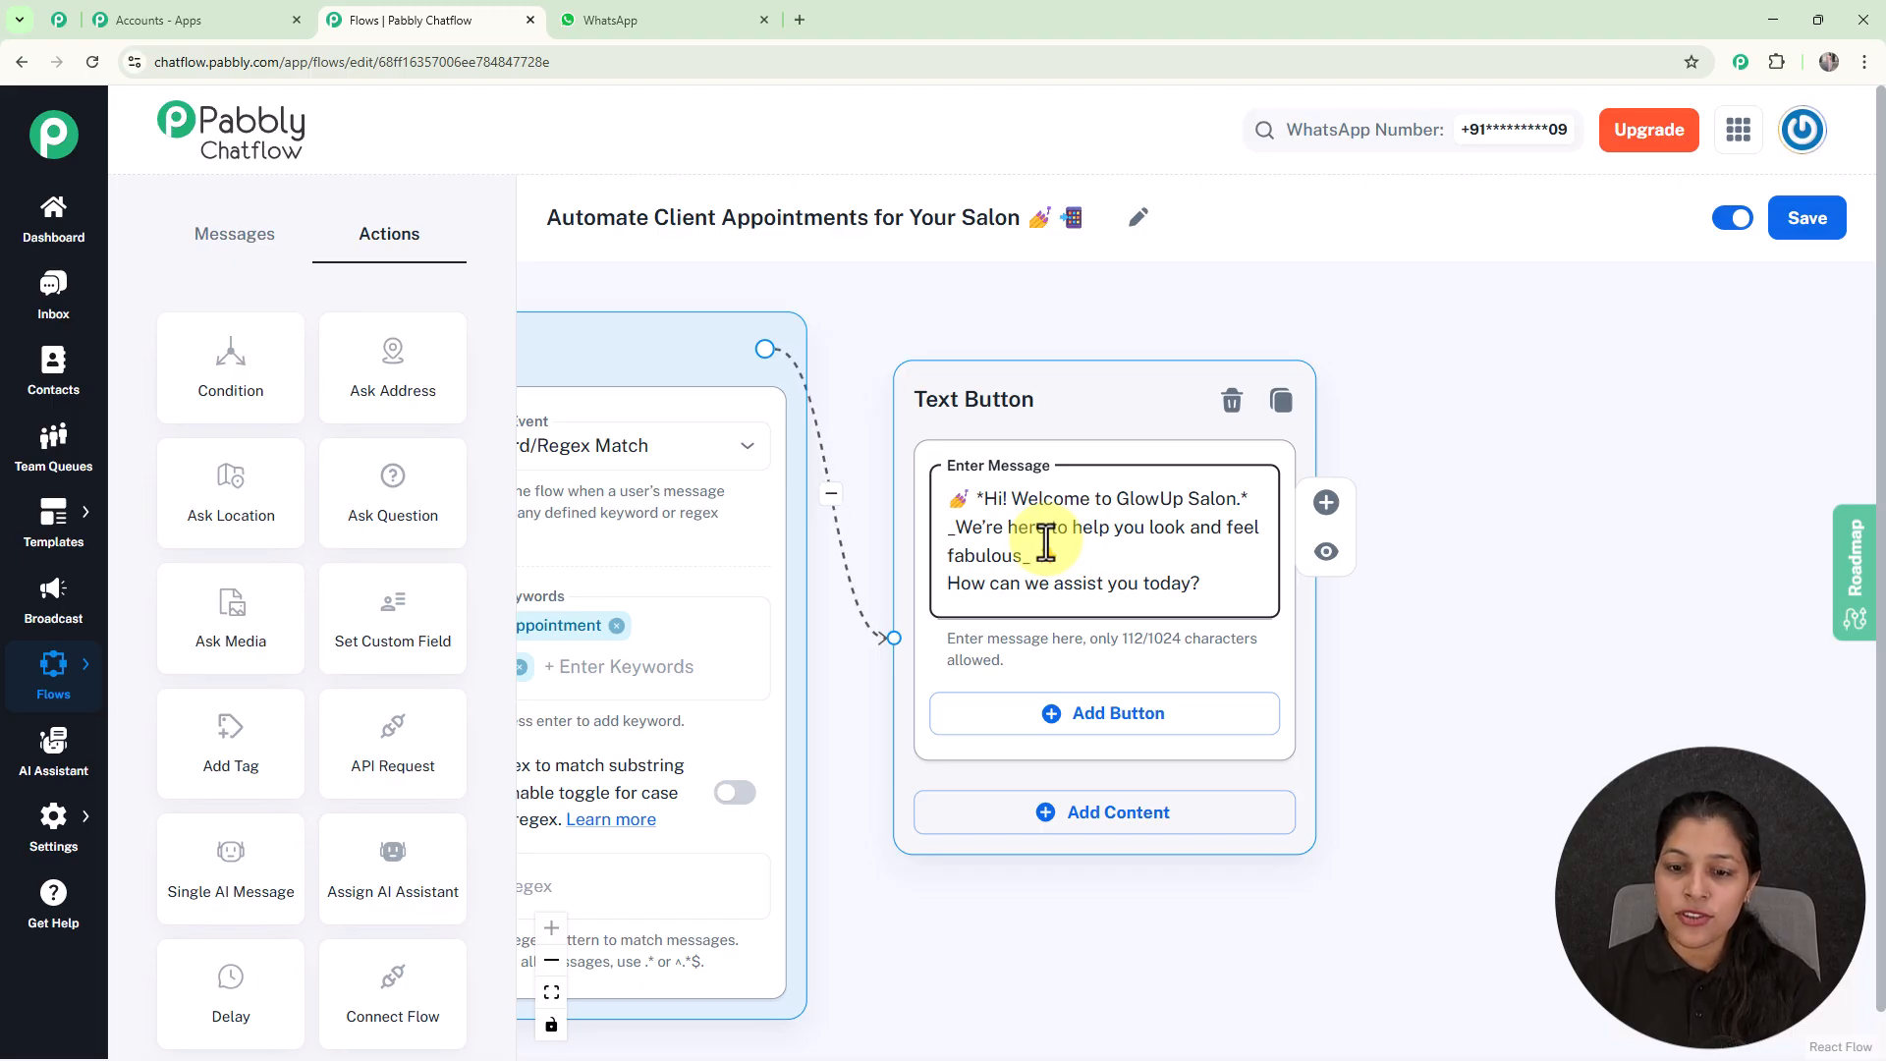
Add two reply buttons to the welcome message, labelled "💇 Book Appointment" and "📞 Contact Us".
click(1115, 716)
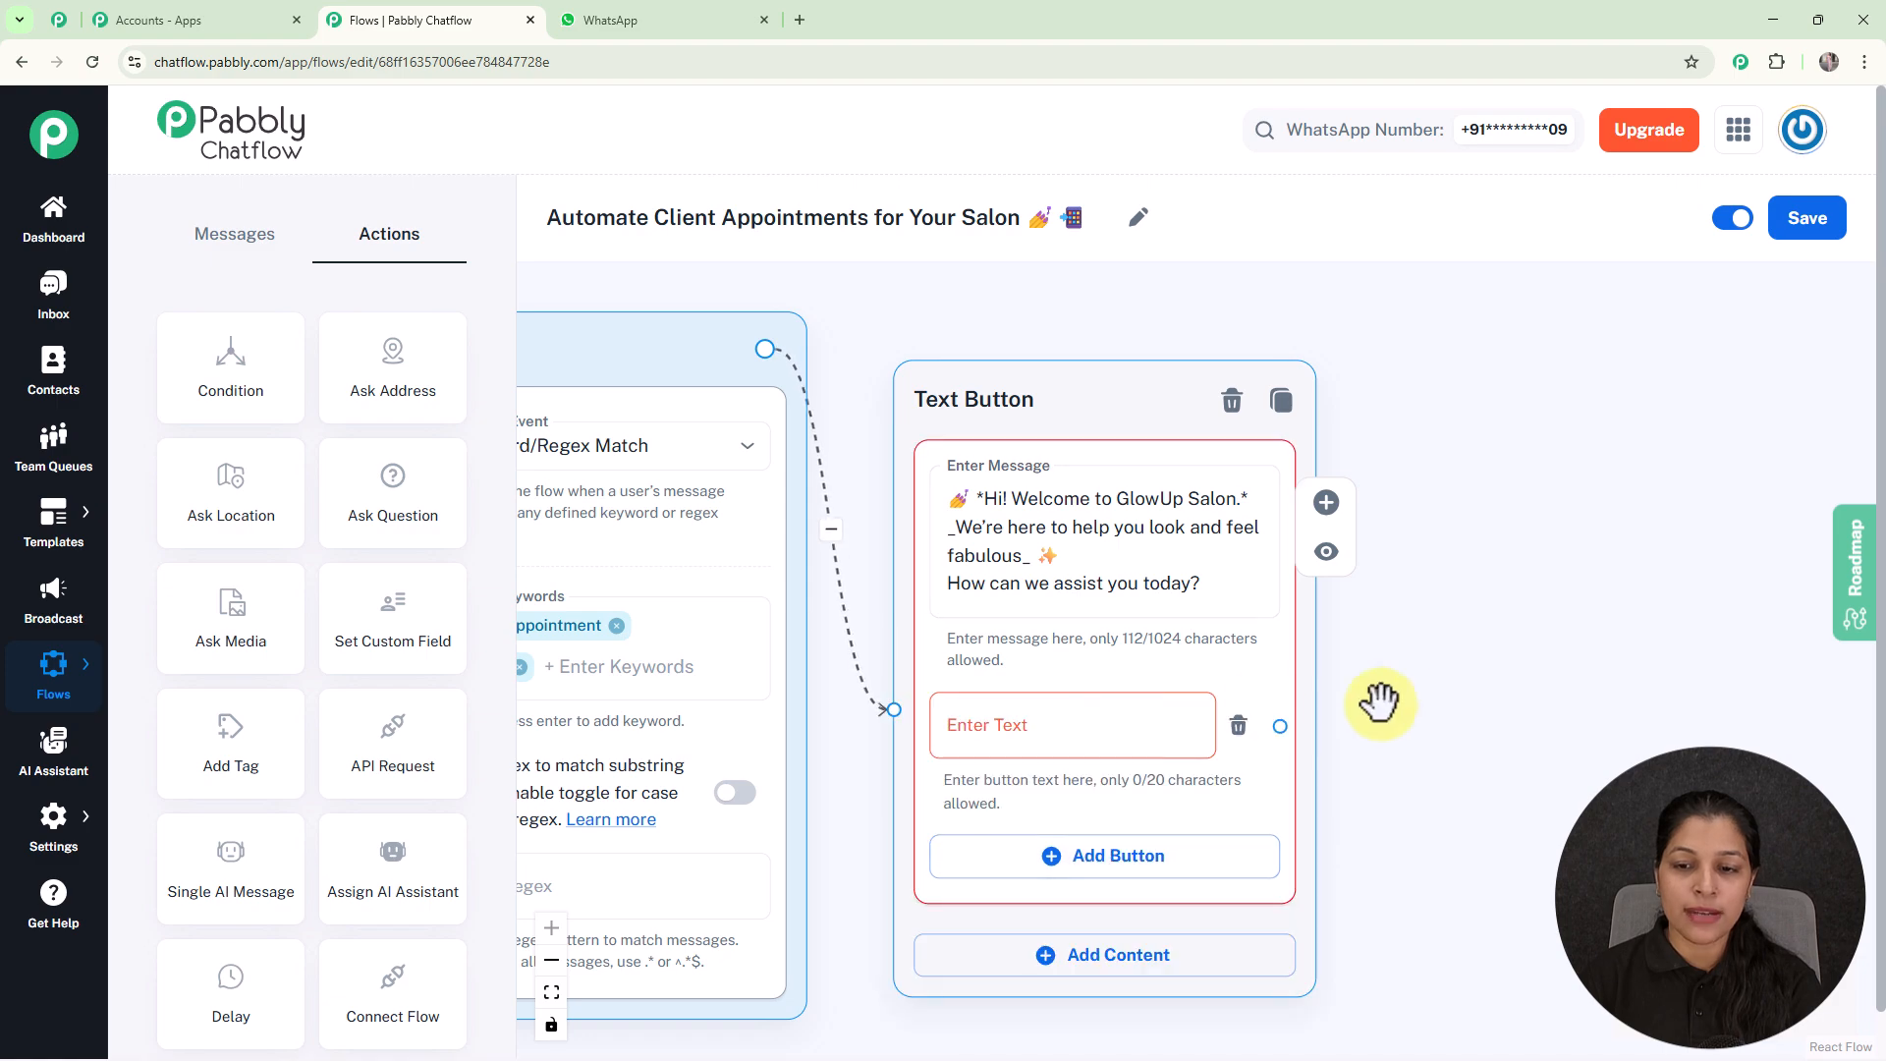
scroll(961, 573, down, 2)
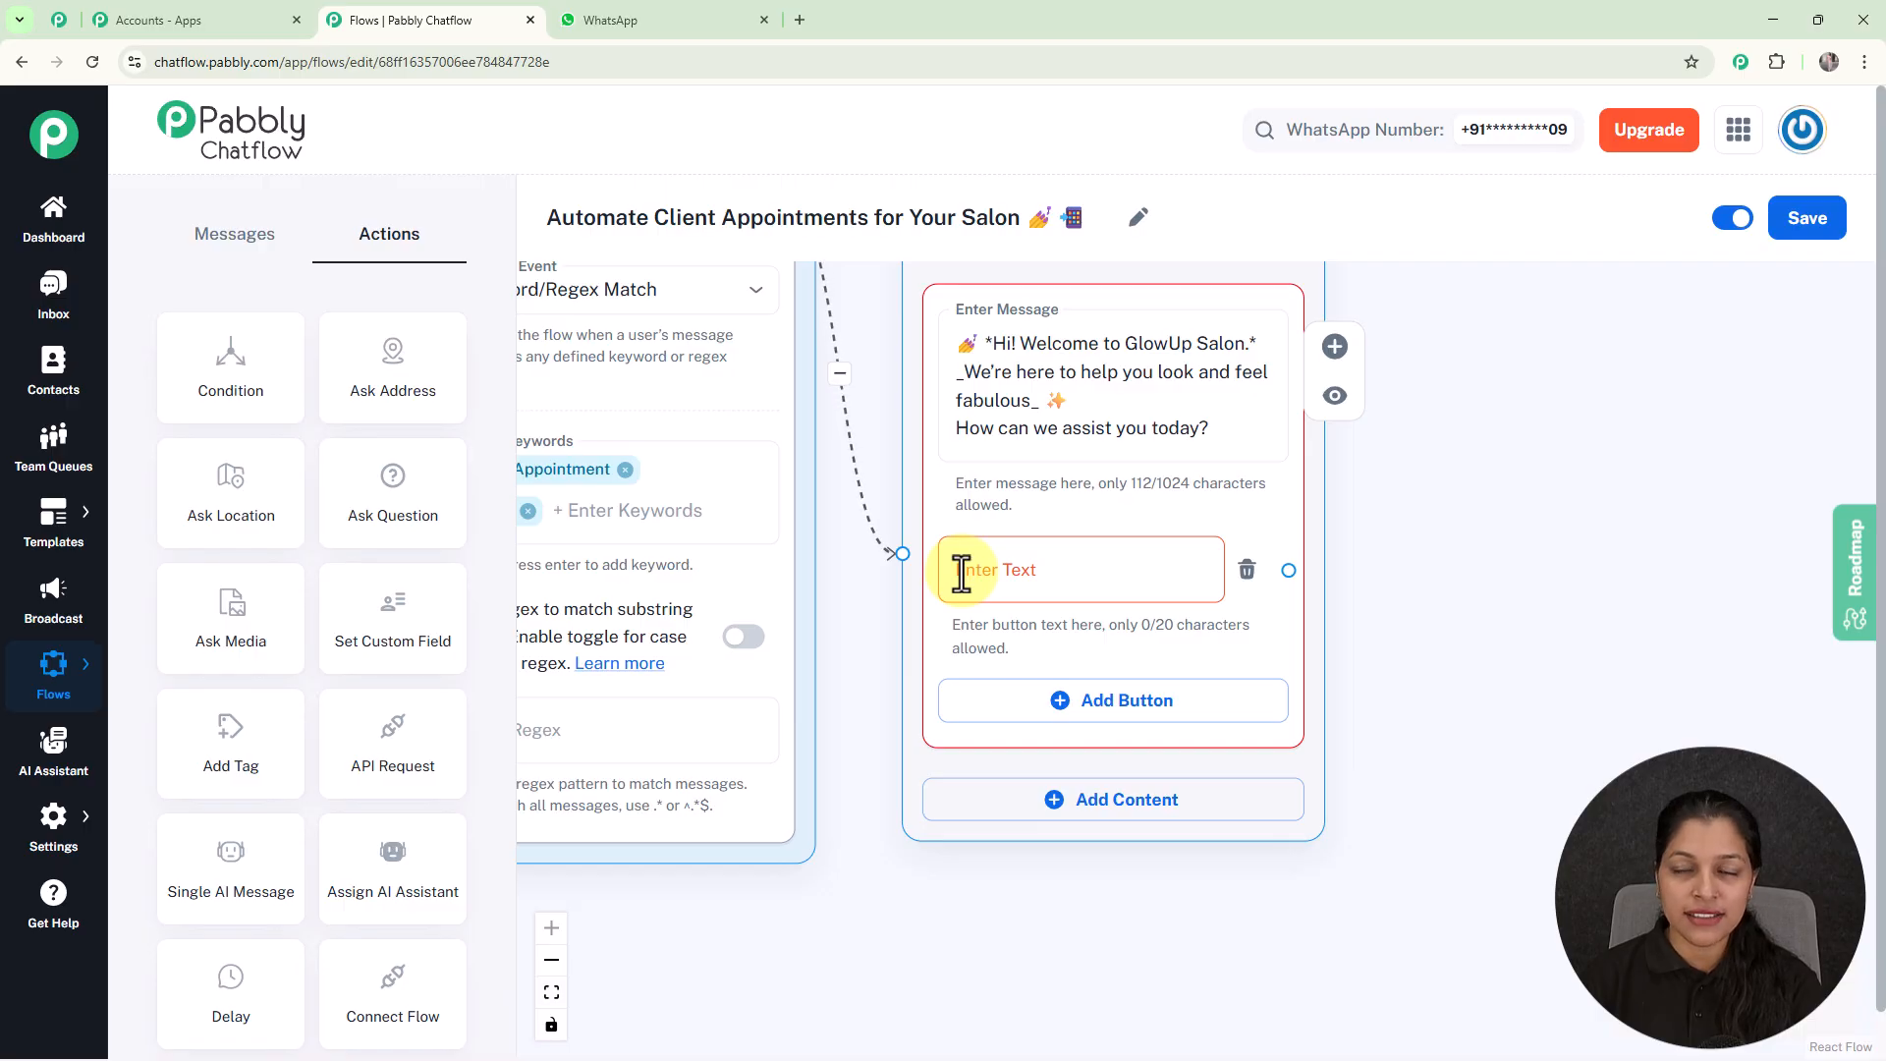
click(960, 573)
text(💇 Book Appointment)
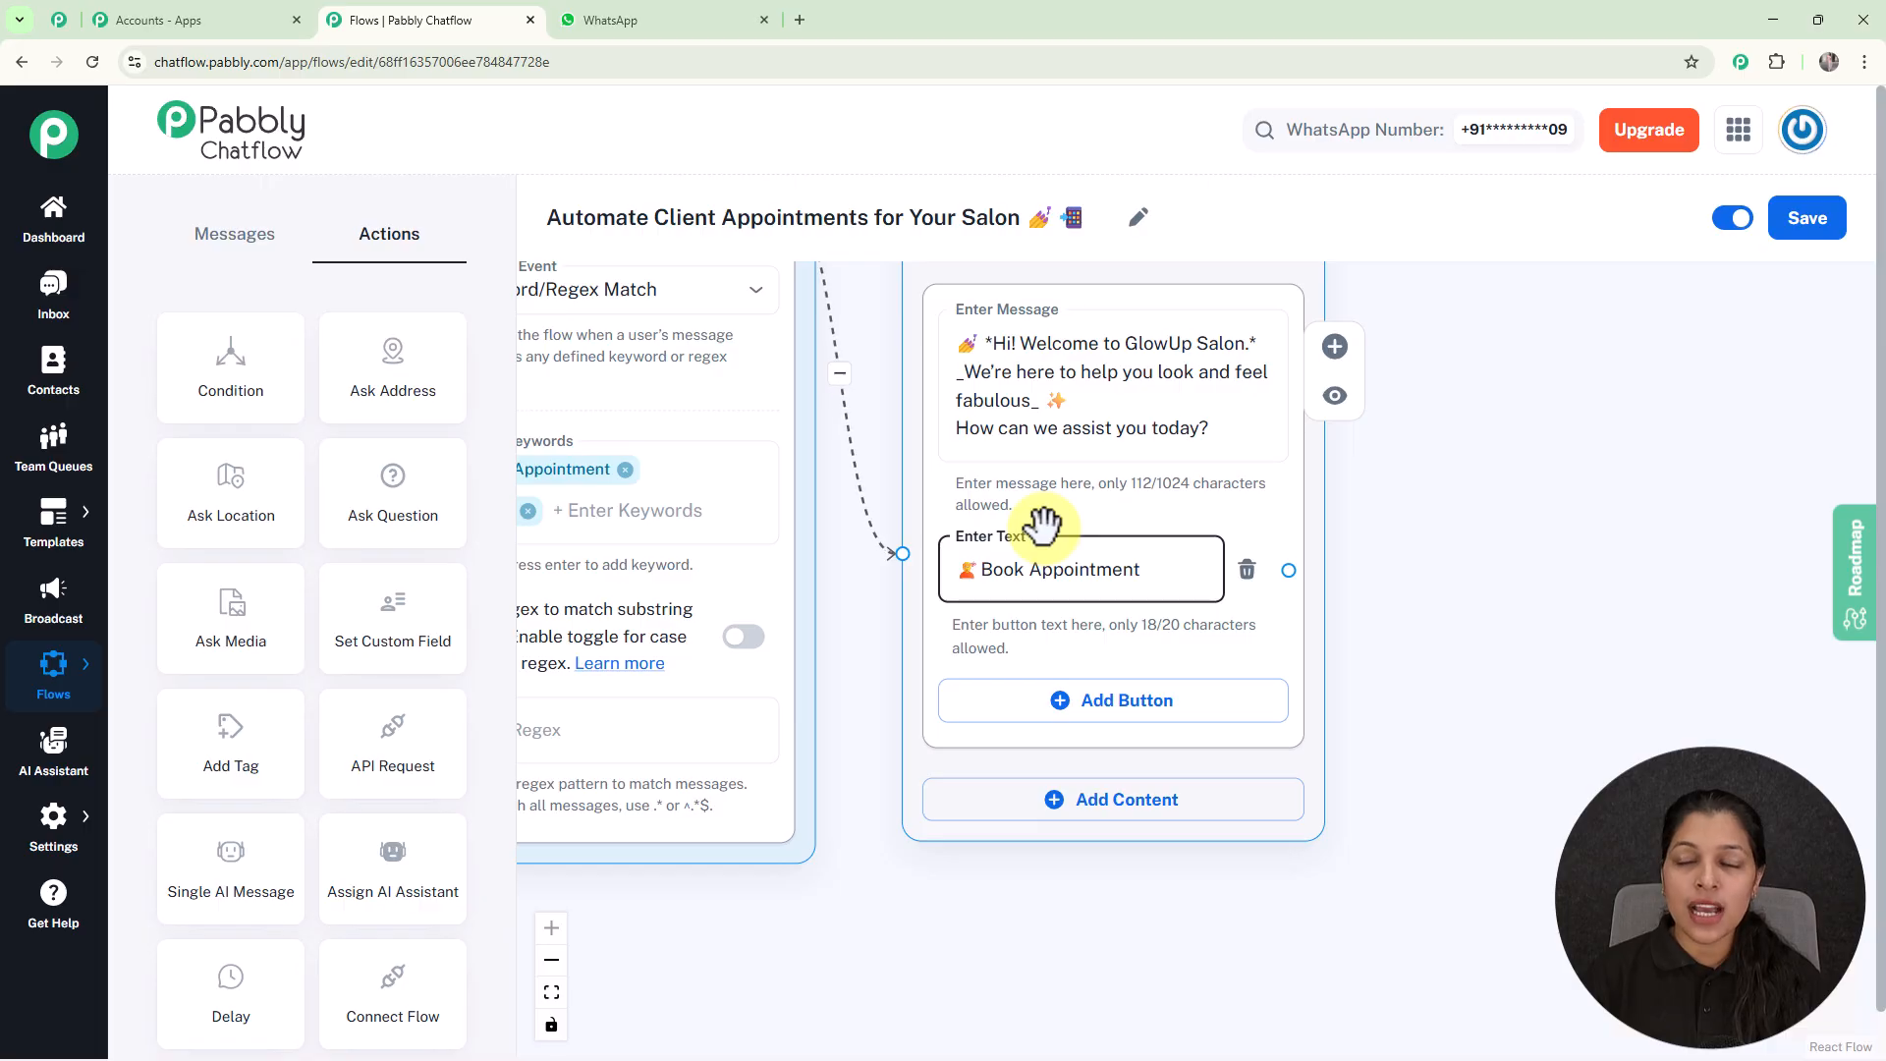
click(1155, 704)
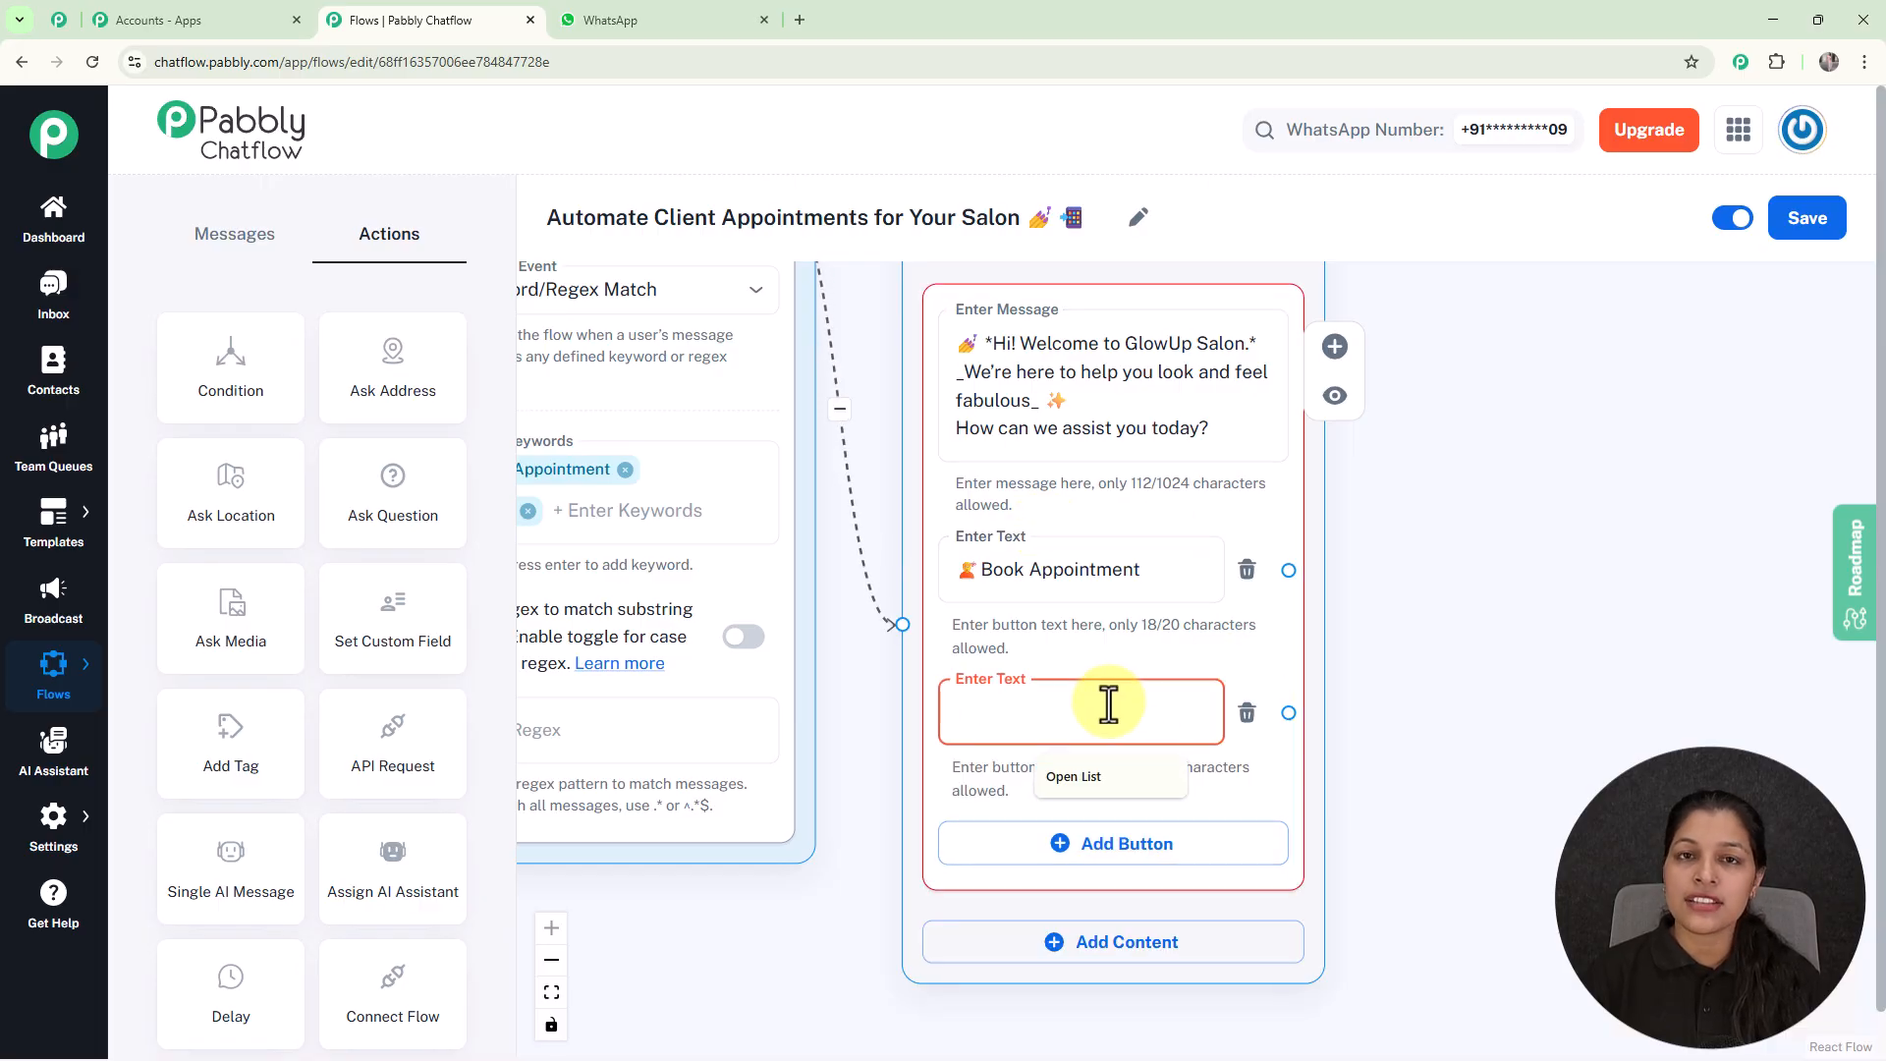
text(📞 Contact Us)
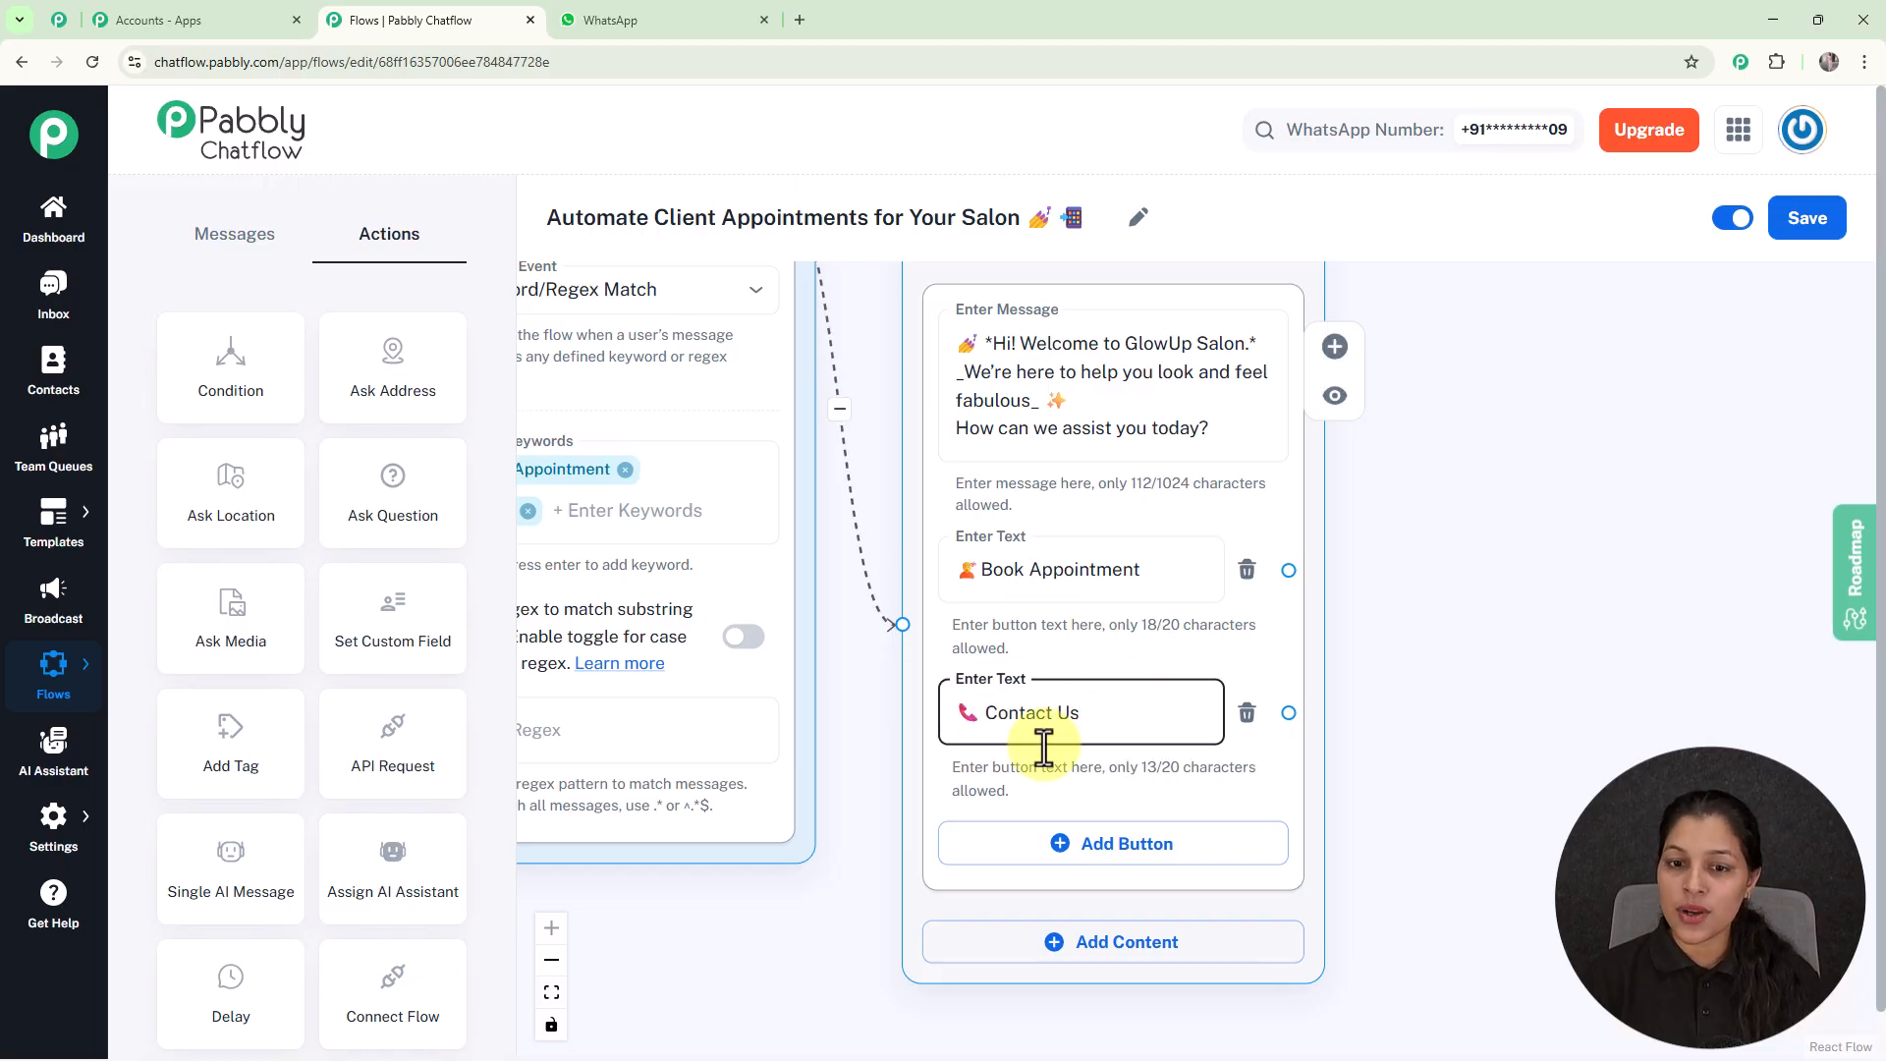
Branch a new List message off the Book Appointment button of the welcome message.
scroll(1043, 746, down, 3)
drag(1012, 383, 1011, 315)
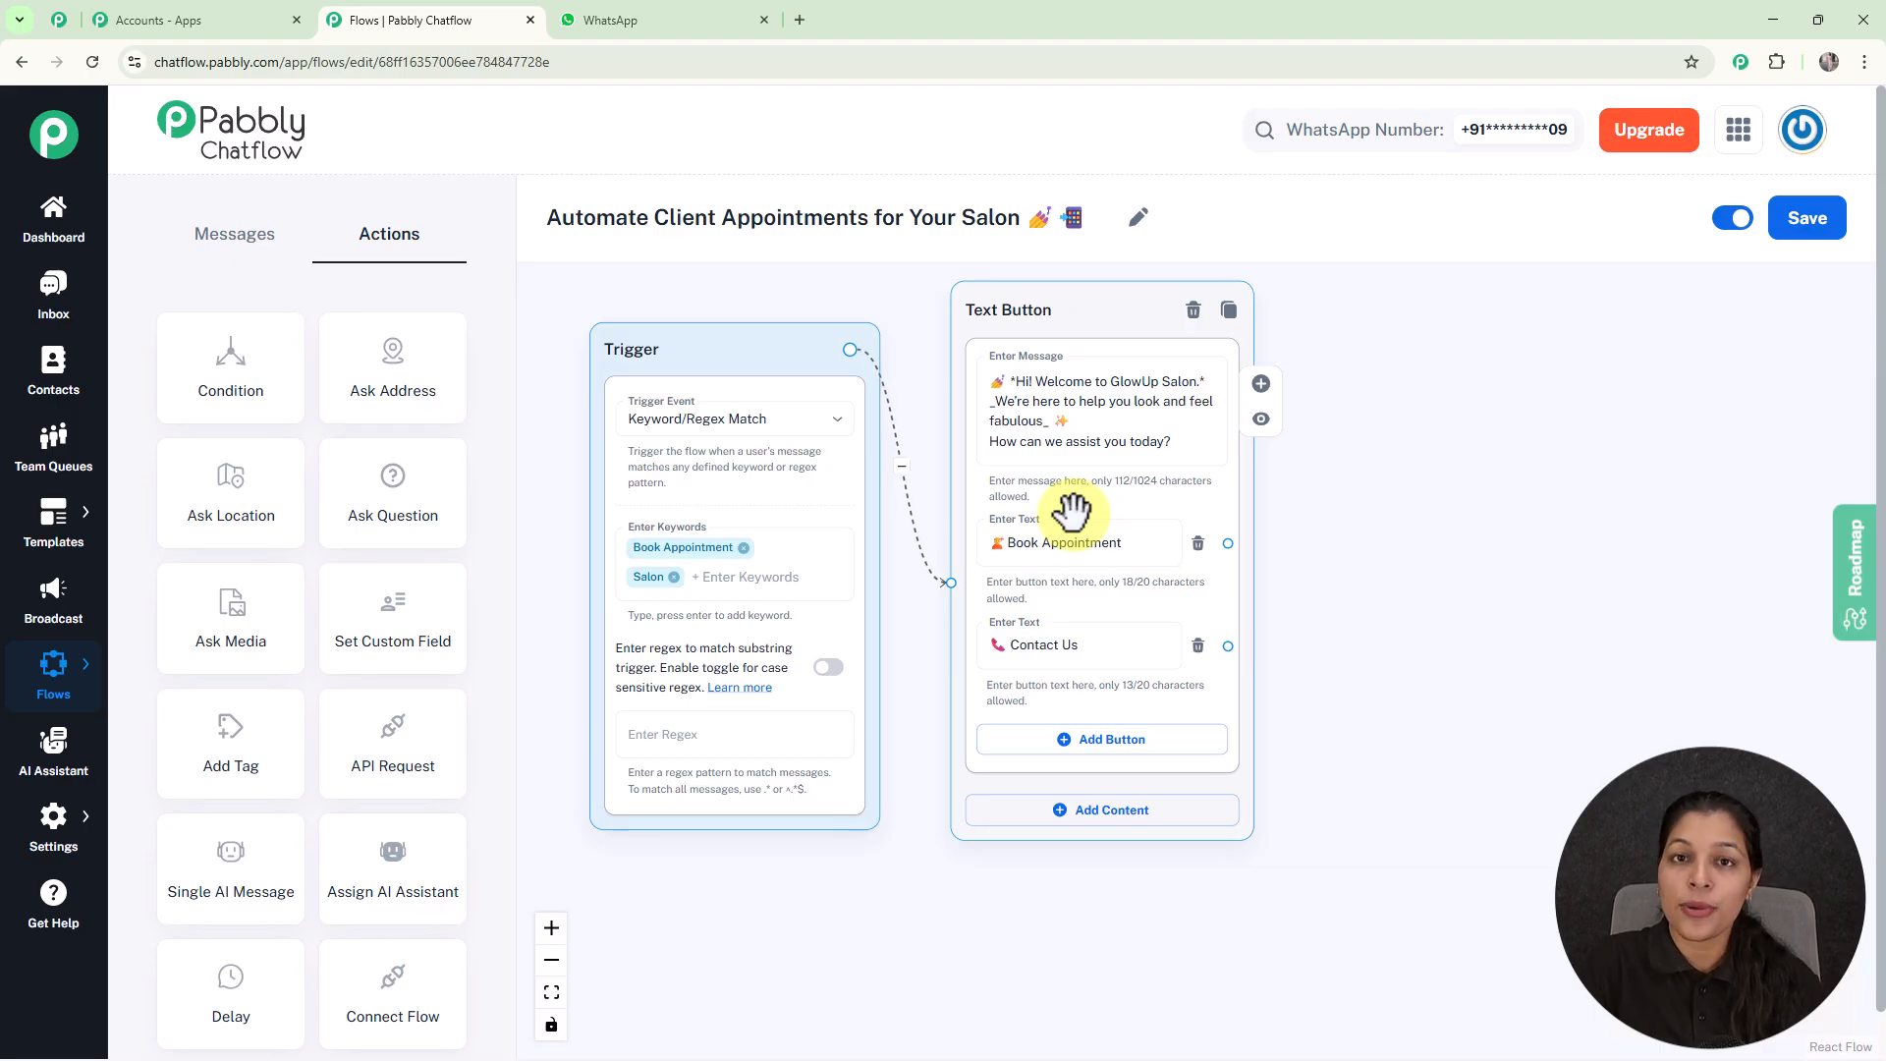
drag(1229, 543, 1351, 499)
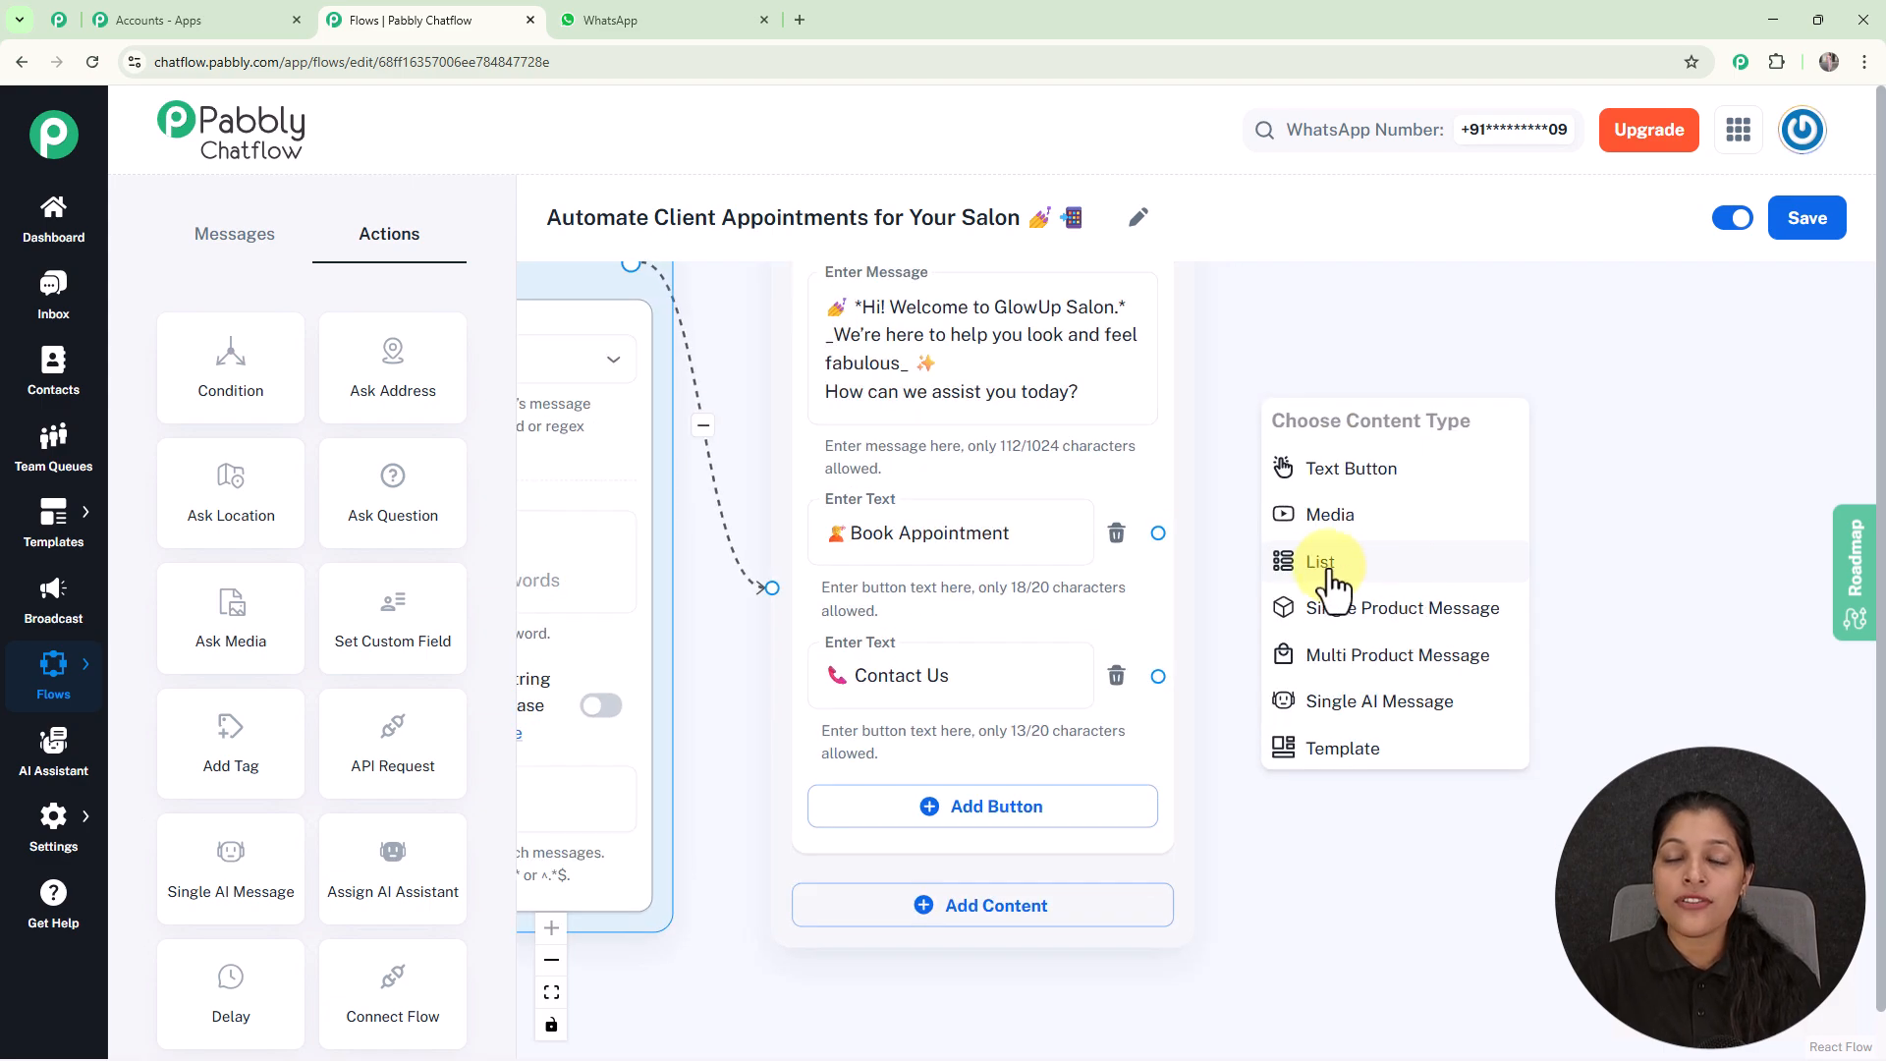
click(1334, 574)
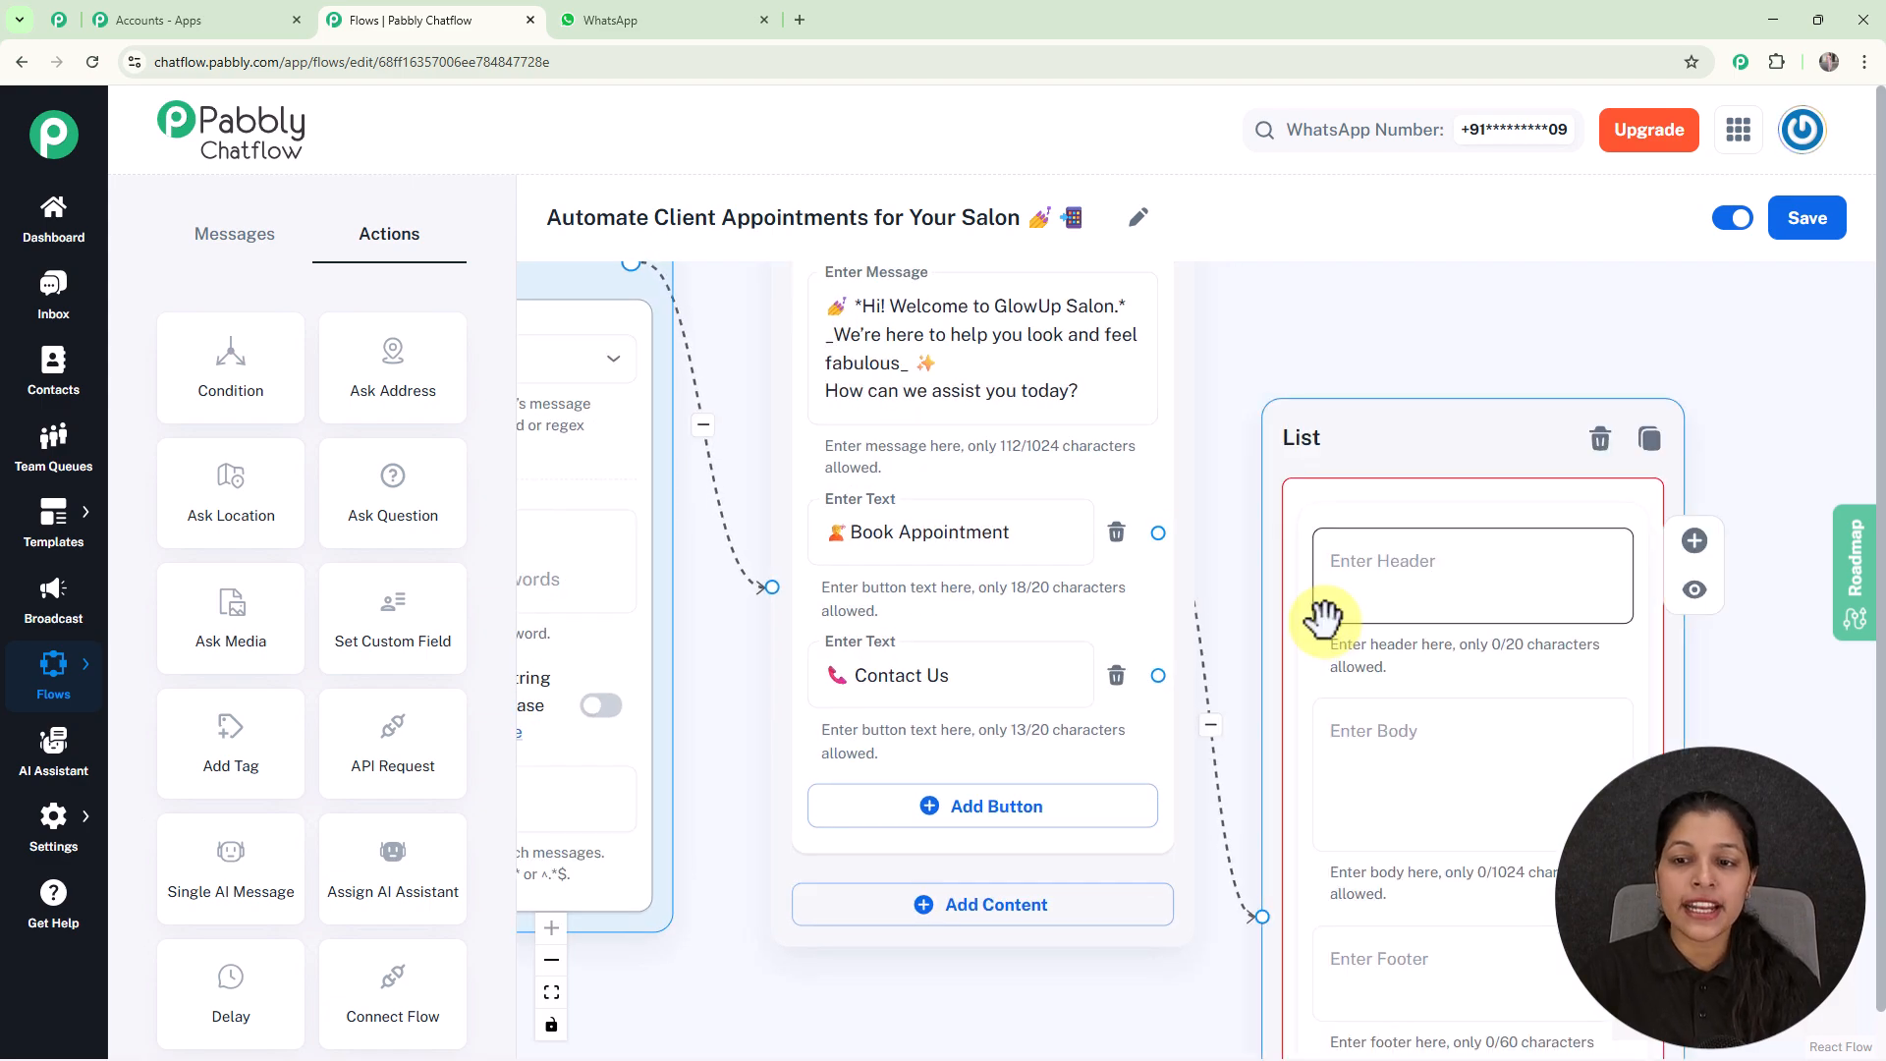
Set the List message's body to "🔹 _Here’s what we offer:_ Choose a service to continue:".
scroll(1419, 510, down, 6)
drag(1423, 466, 1440, 261)
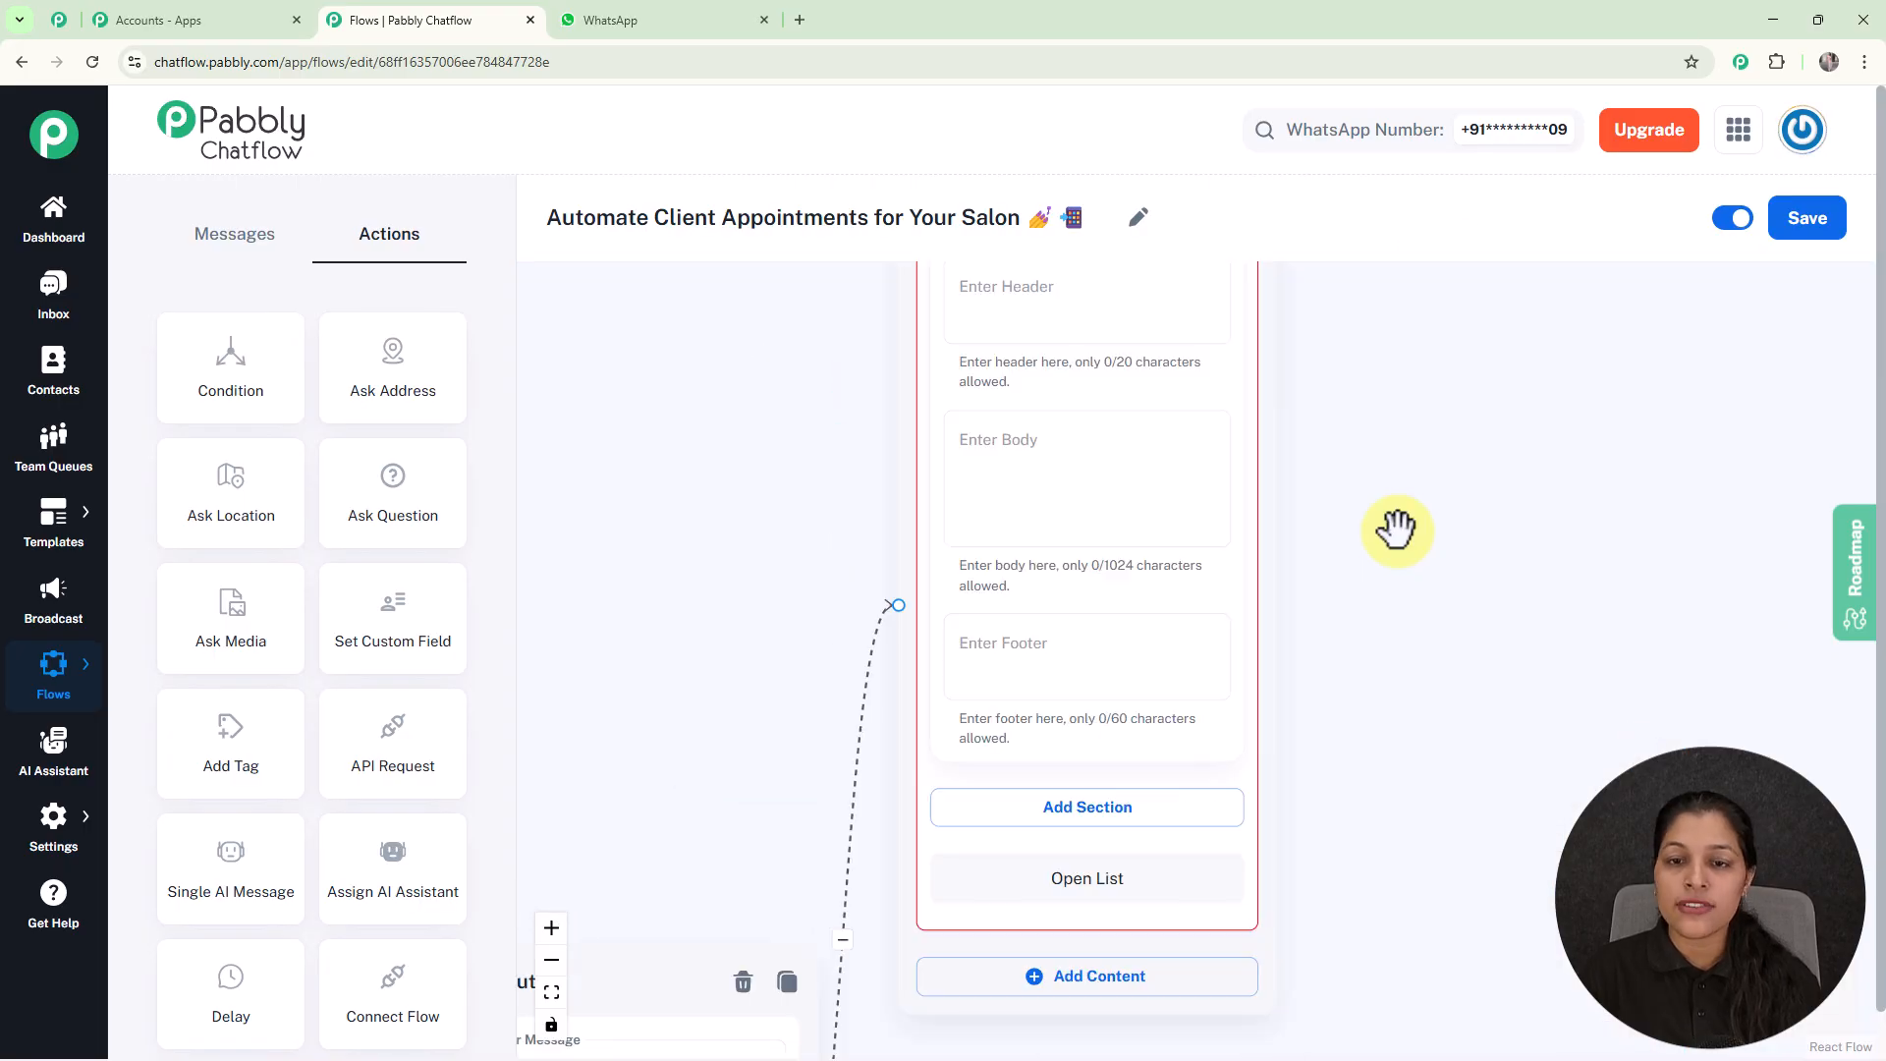
scroll(1396, 529, down, 2)
drag(1395, 527, 1411, 569)
scroll(1411, 569, up, 3)
click(1027, 461)
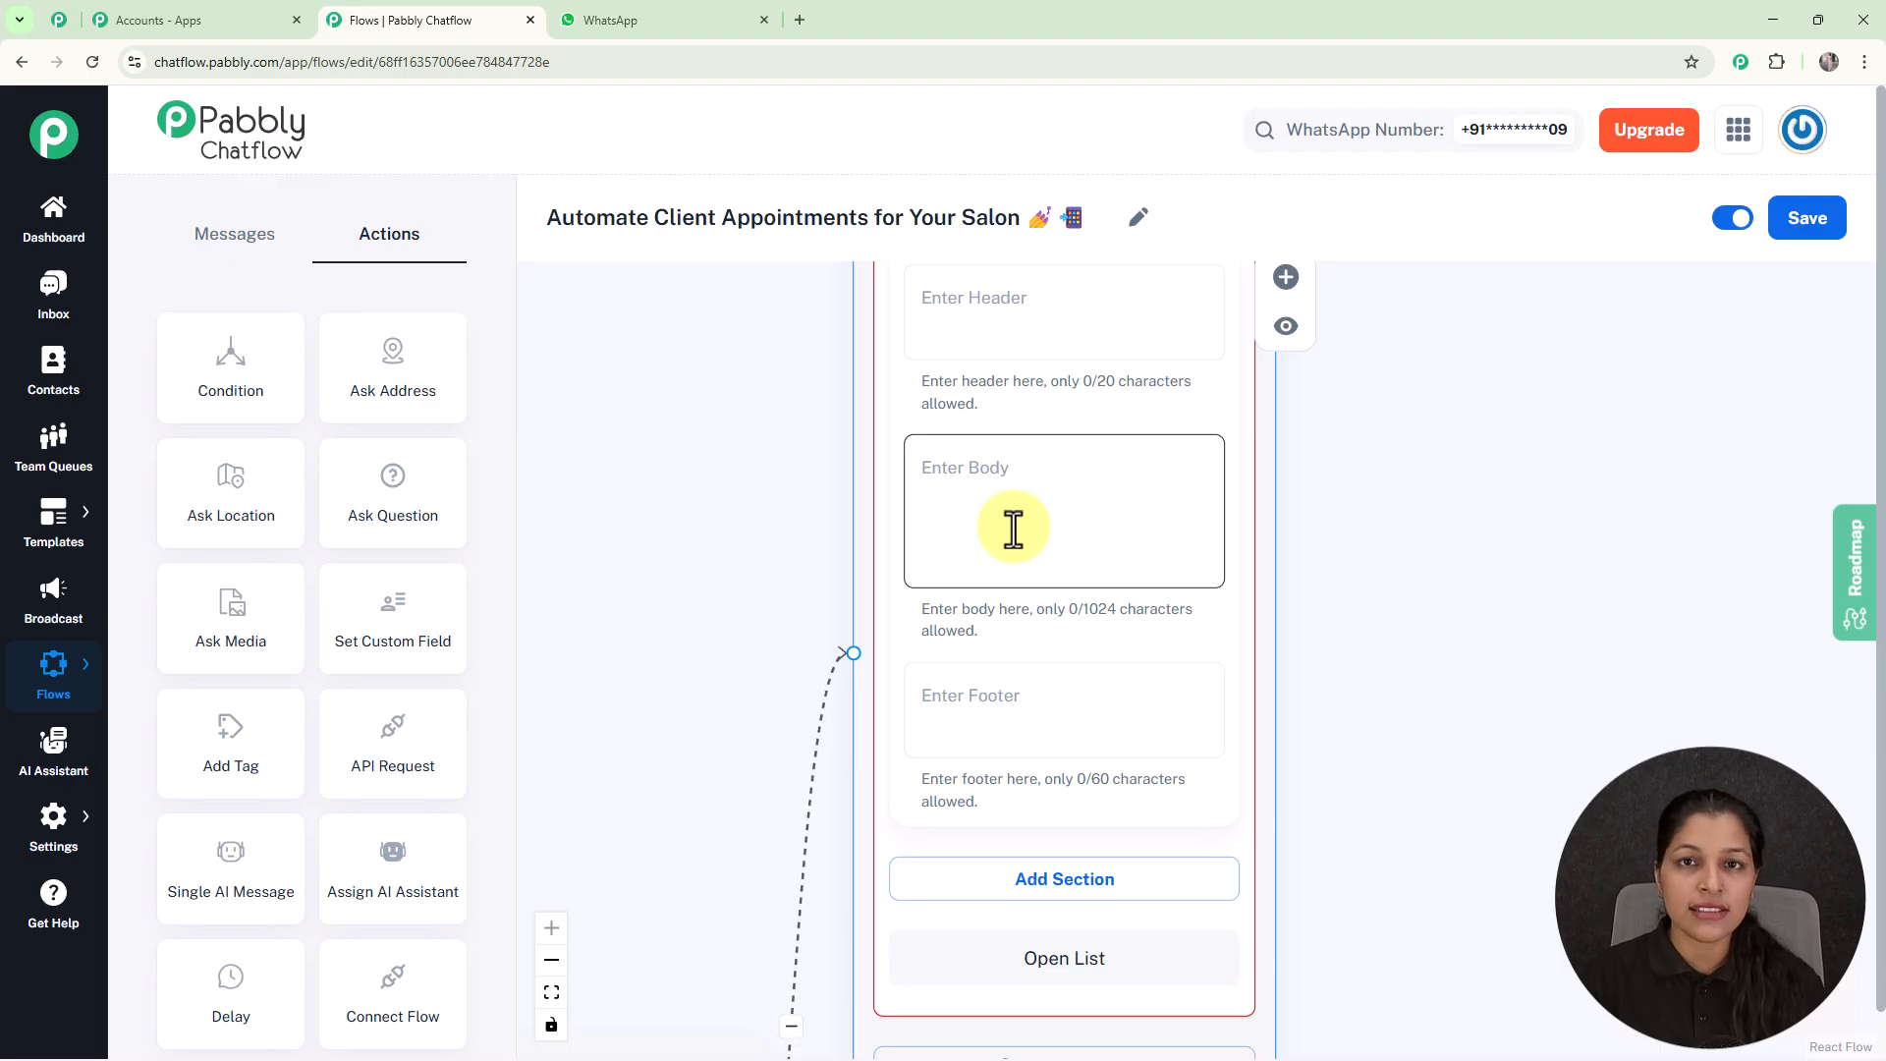
text(🔹 _Here’s what we offer:_ Choose a service to continue:)
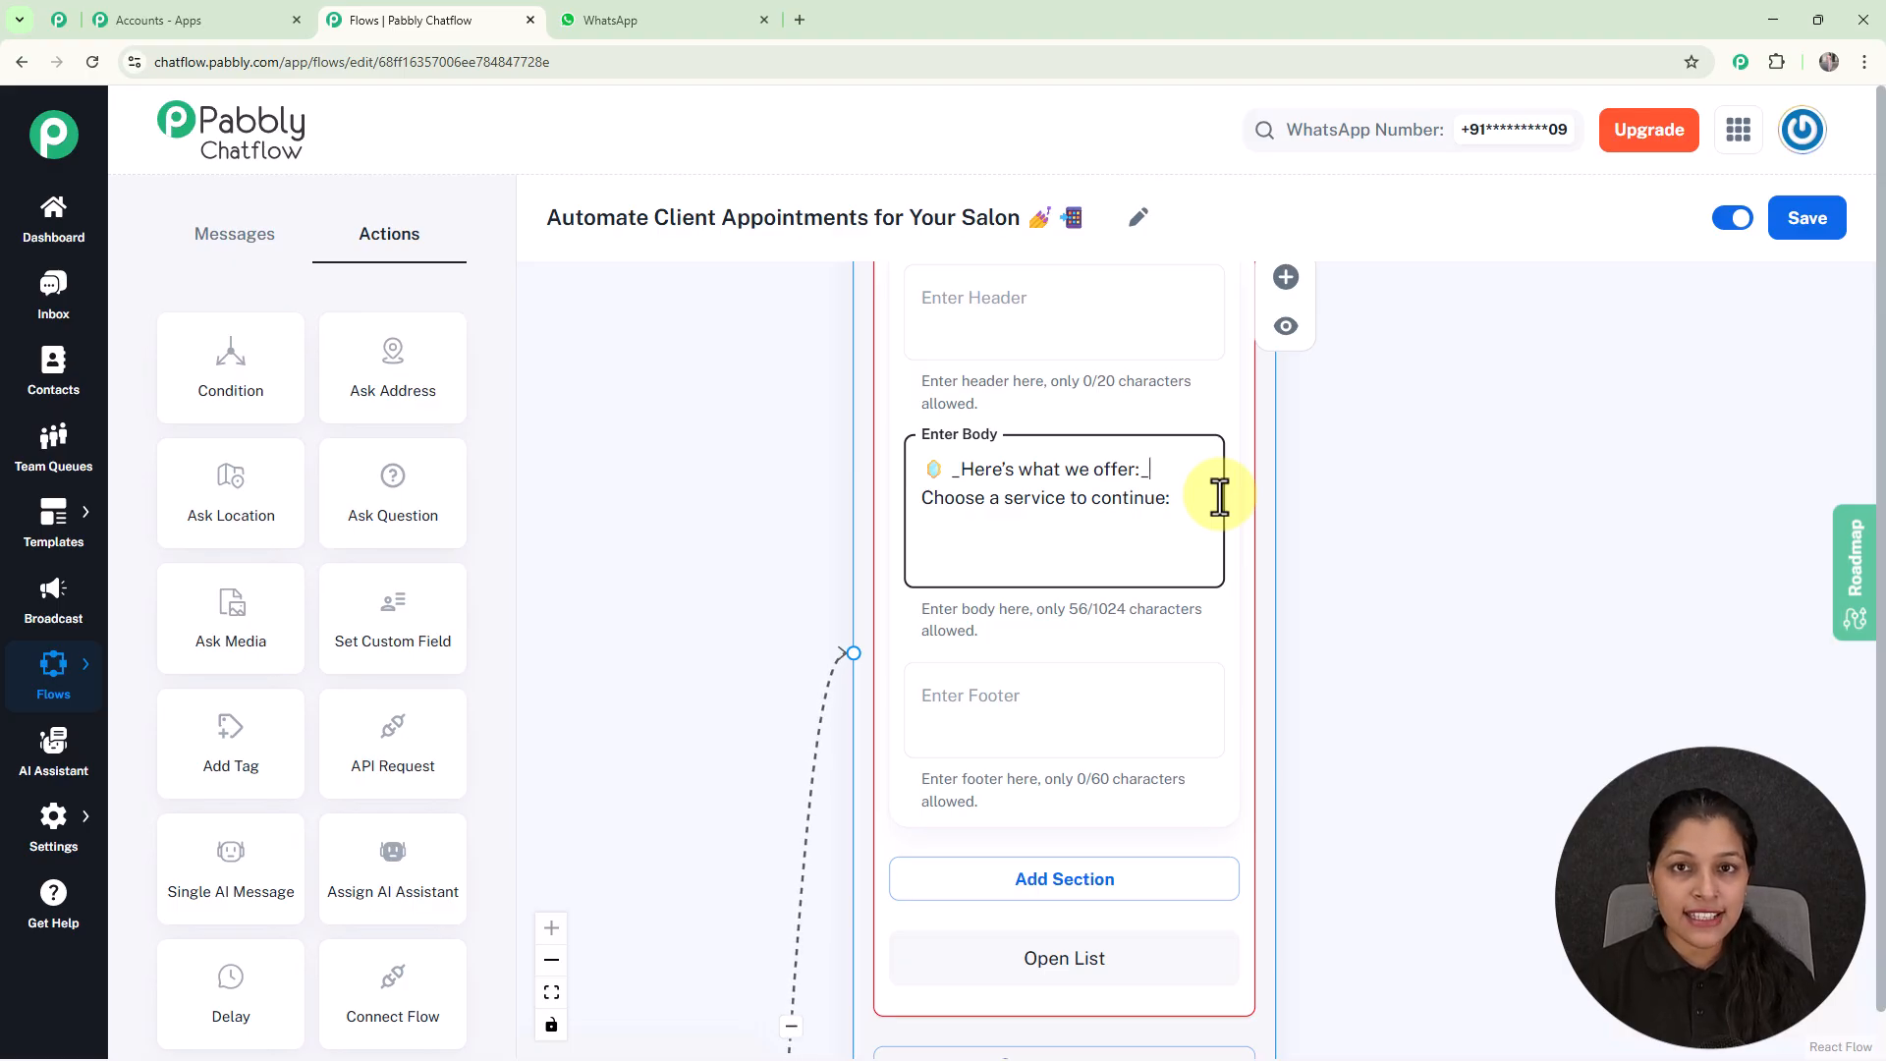
Add a section titled "Services" to the List message.
scroll(1220, 497, down, 2)
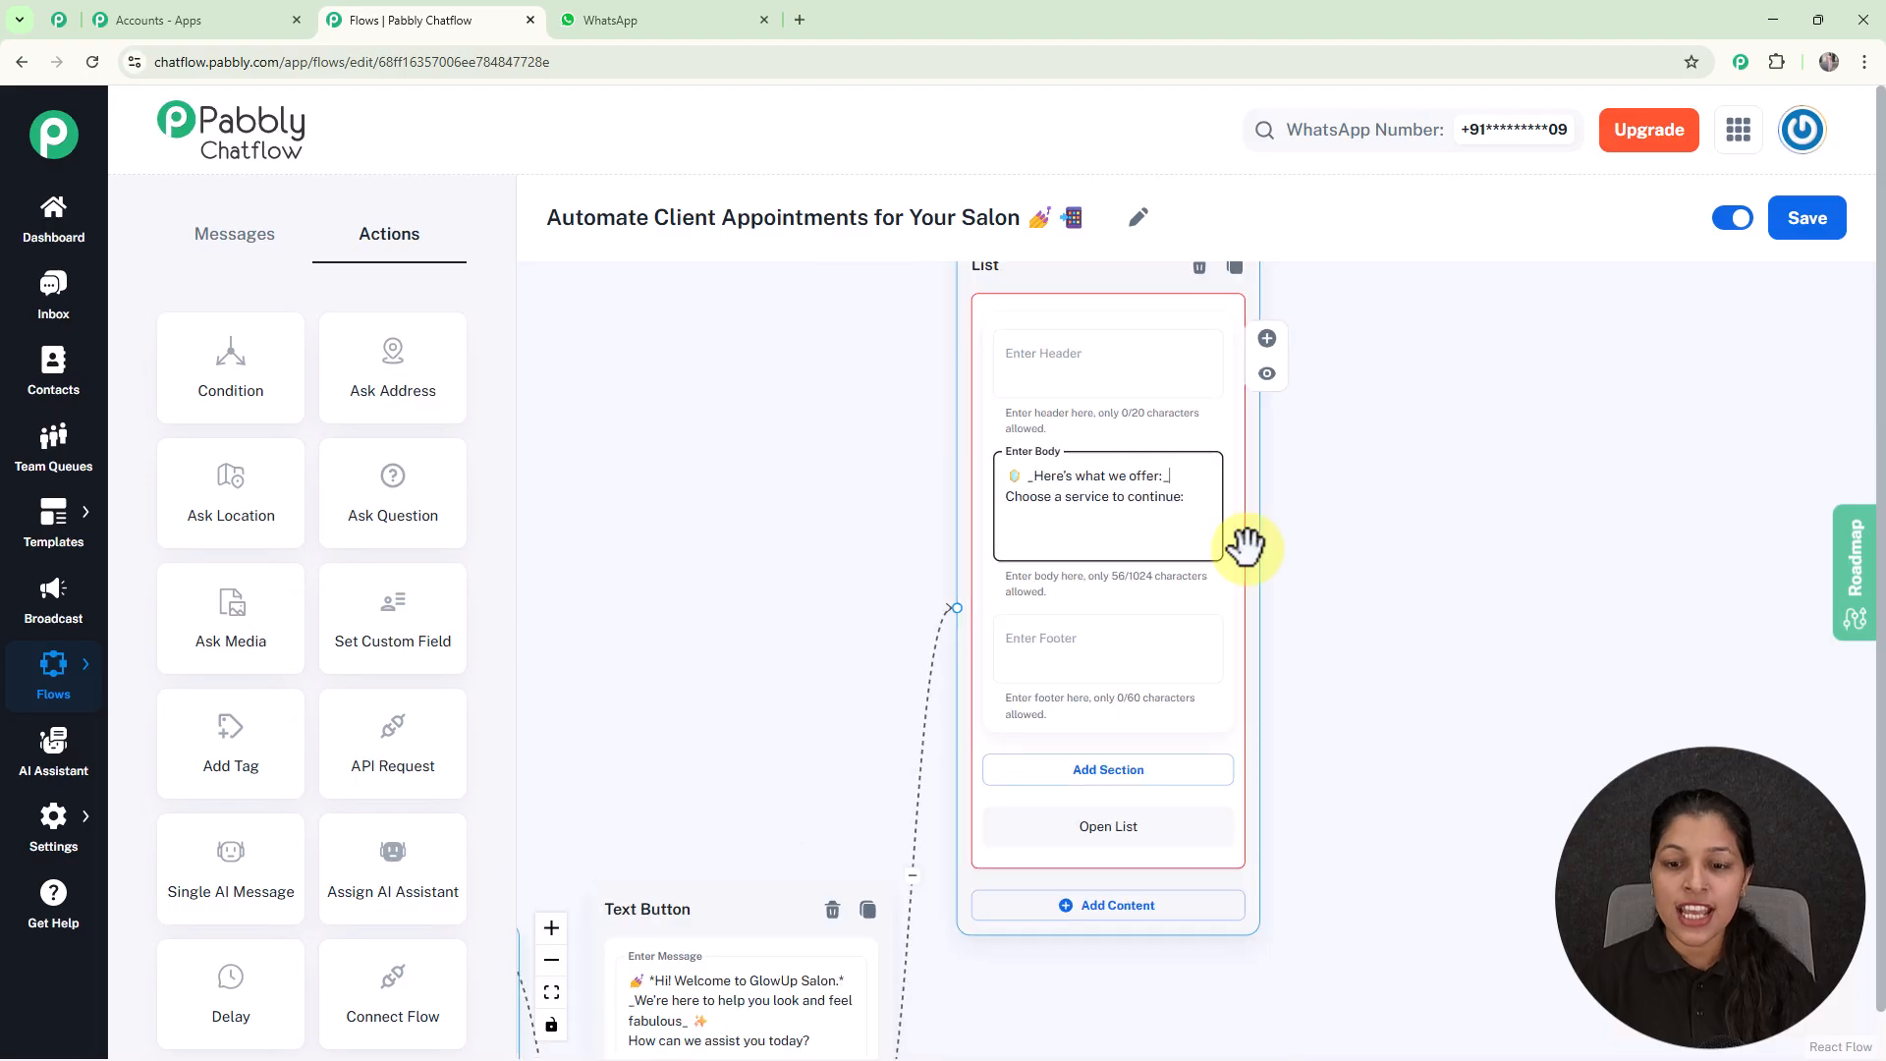
drag(1450, 683, 1377, 461)
click(1015, 562)
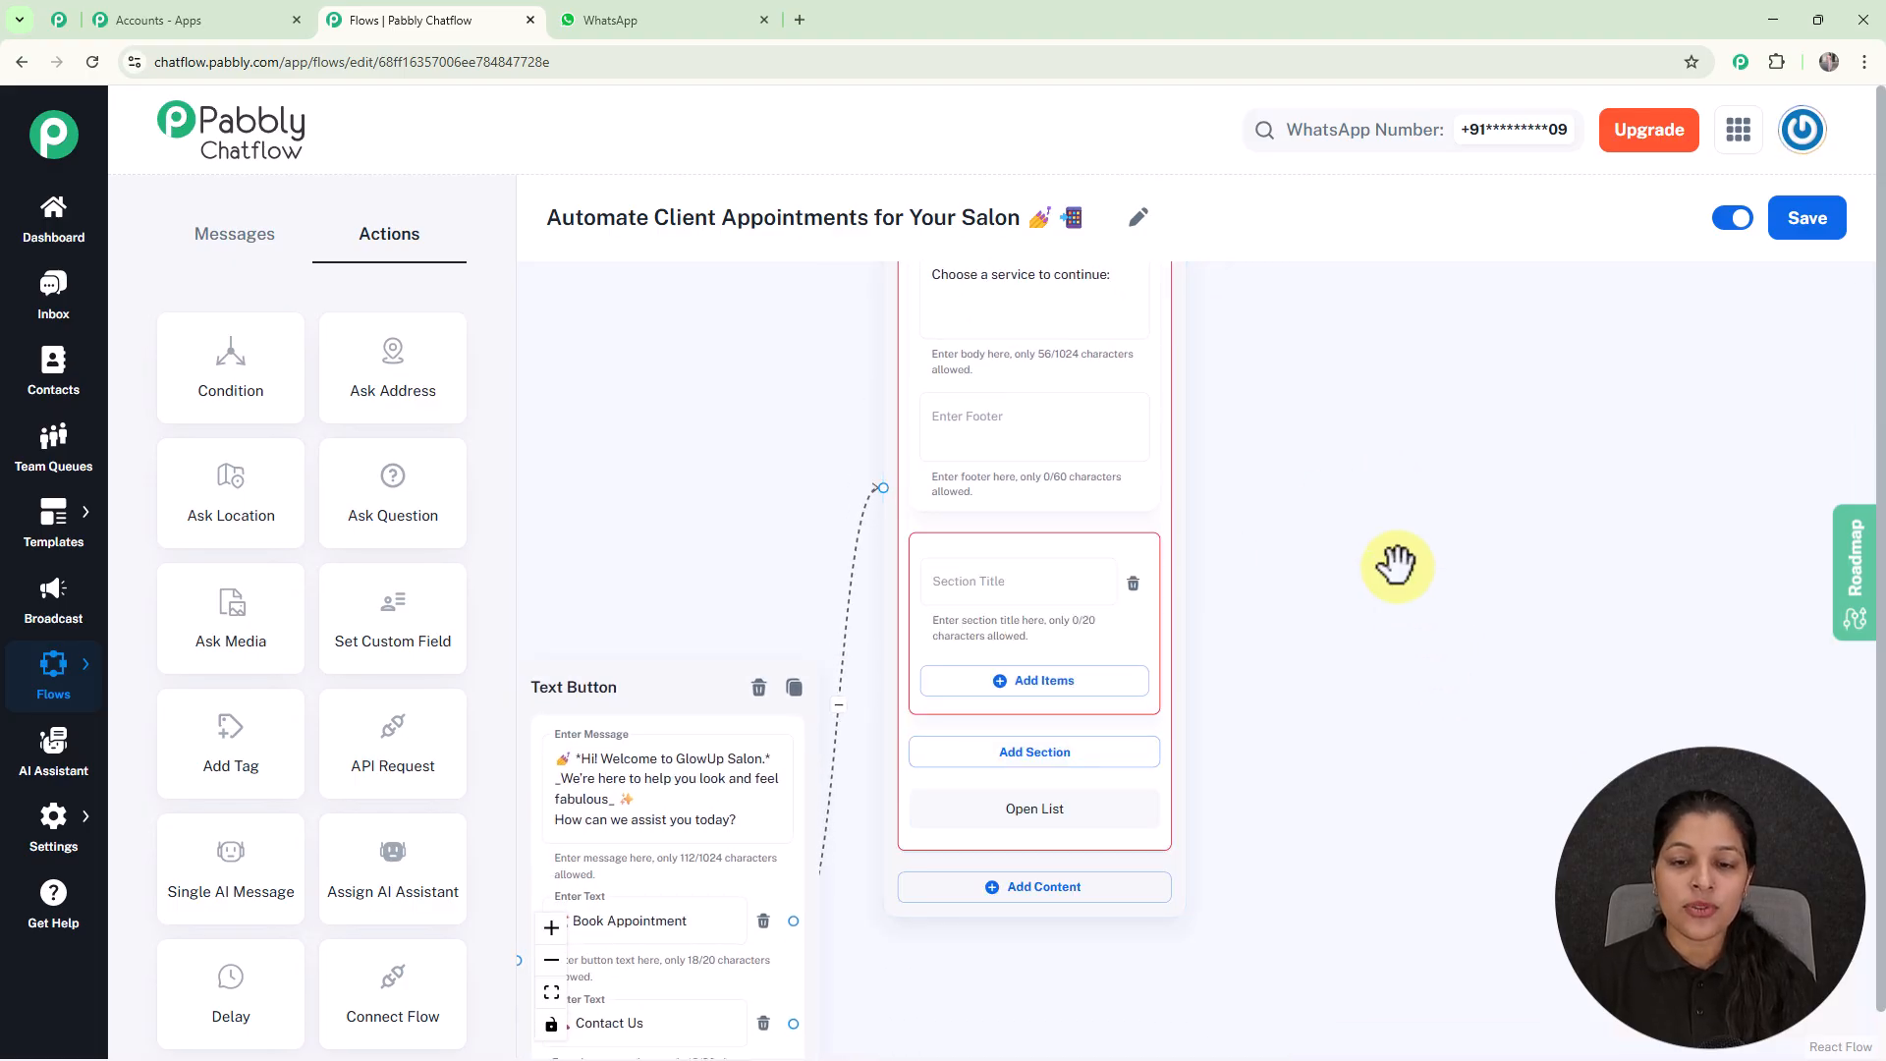
scroll(1196, 569, up, 2)
click(978, 581)
text(Serie)
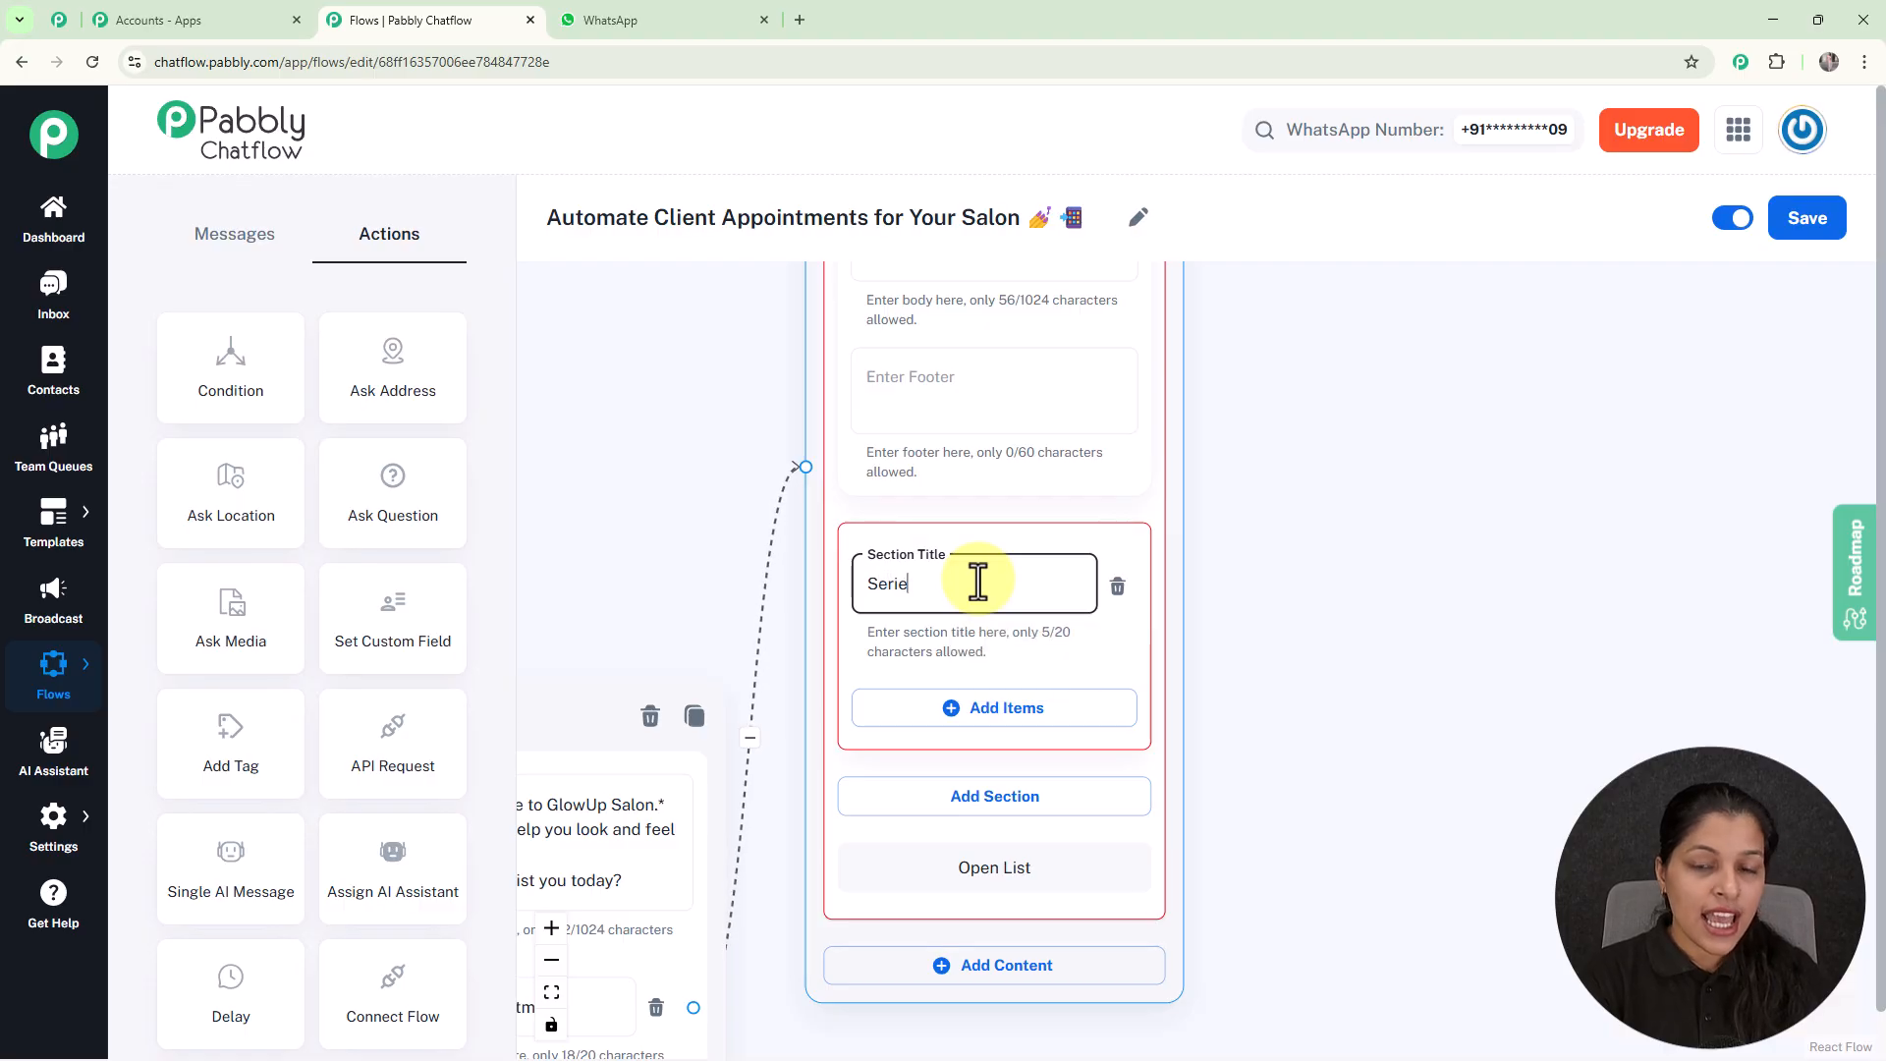
key(BackSpace)
key(BackSpace)
text(vices)
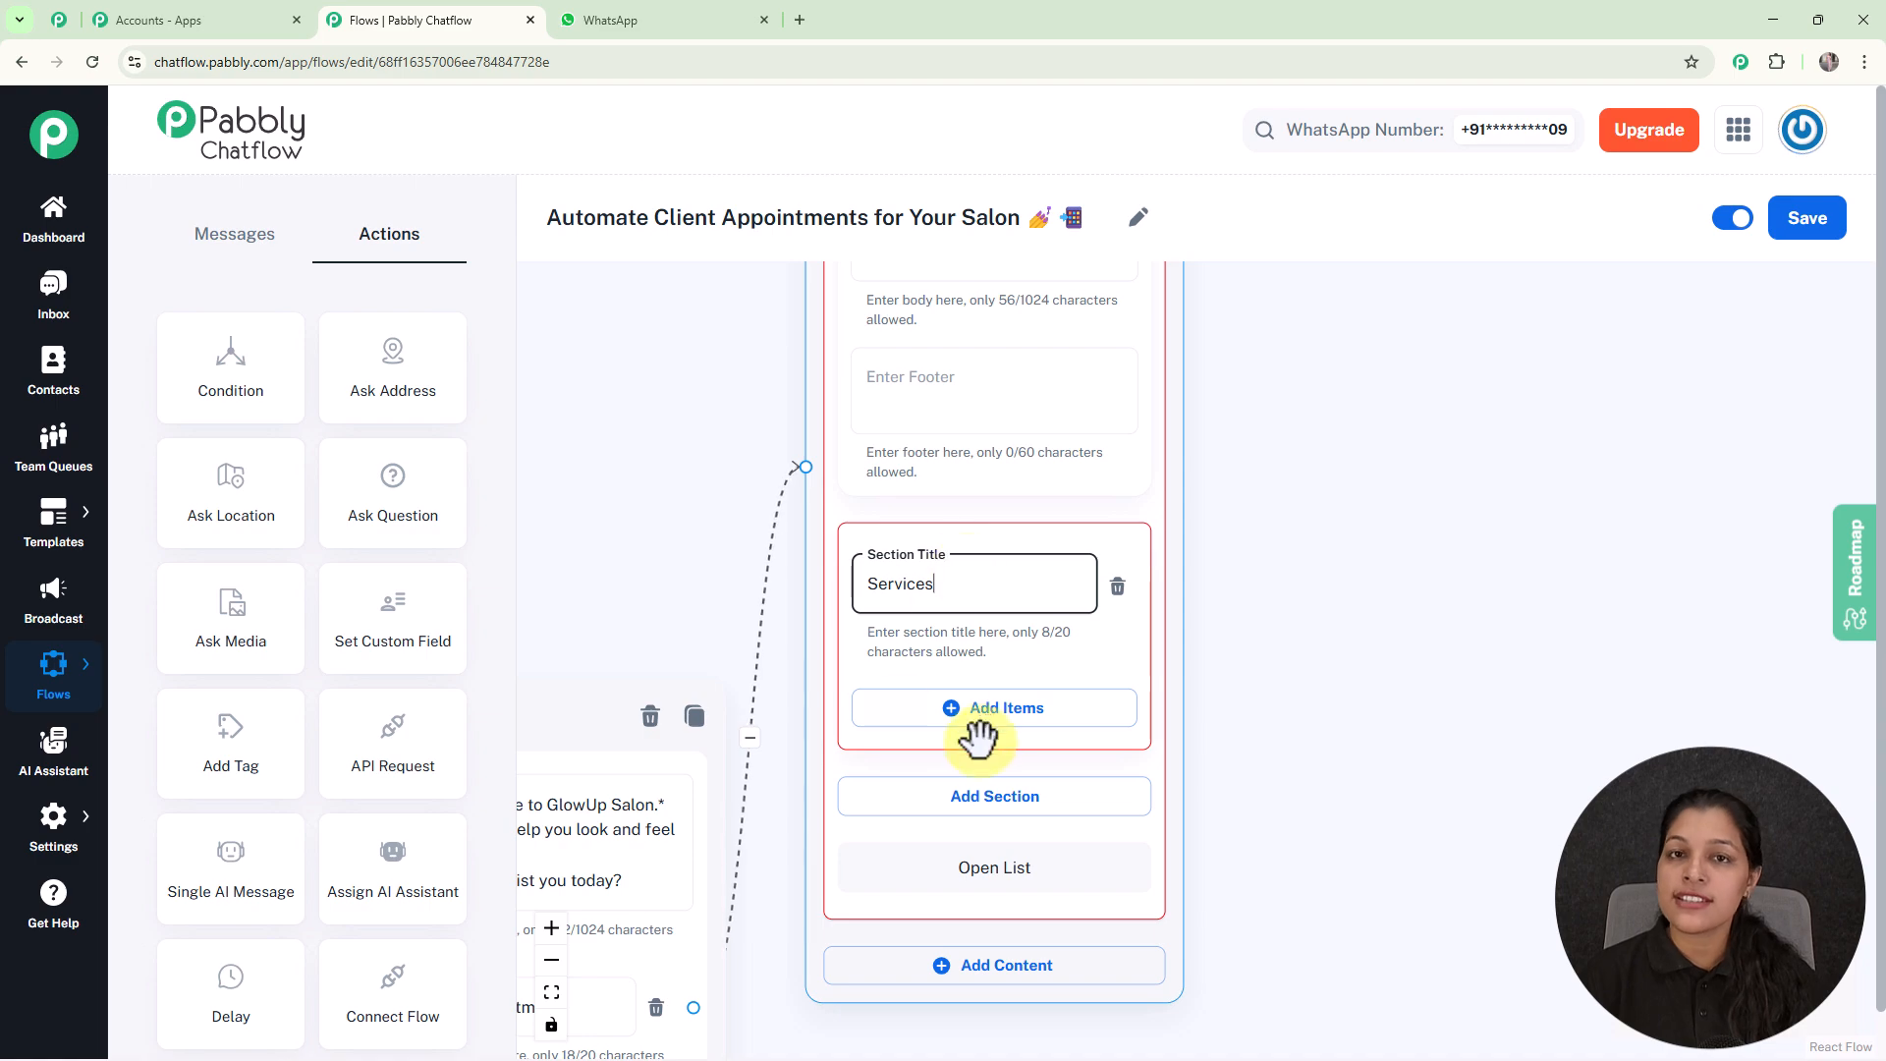
Add a first item titled "Hair Styling 💇" to the Services section, leaving its description empty.
click(960, 707)
scroll(1238, 639, down, 2)
click(956, 565)
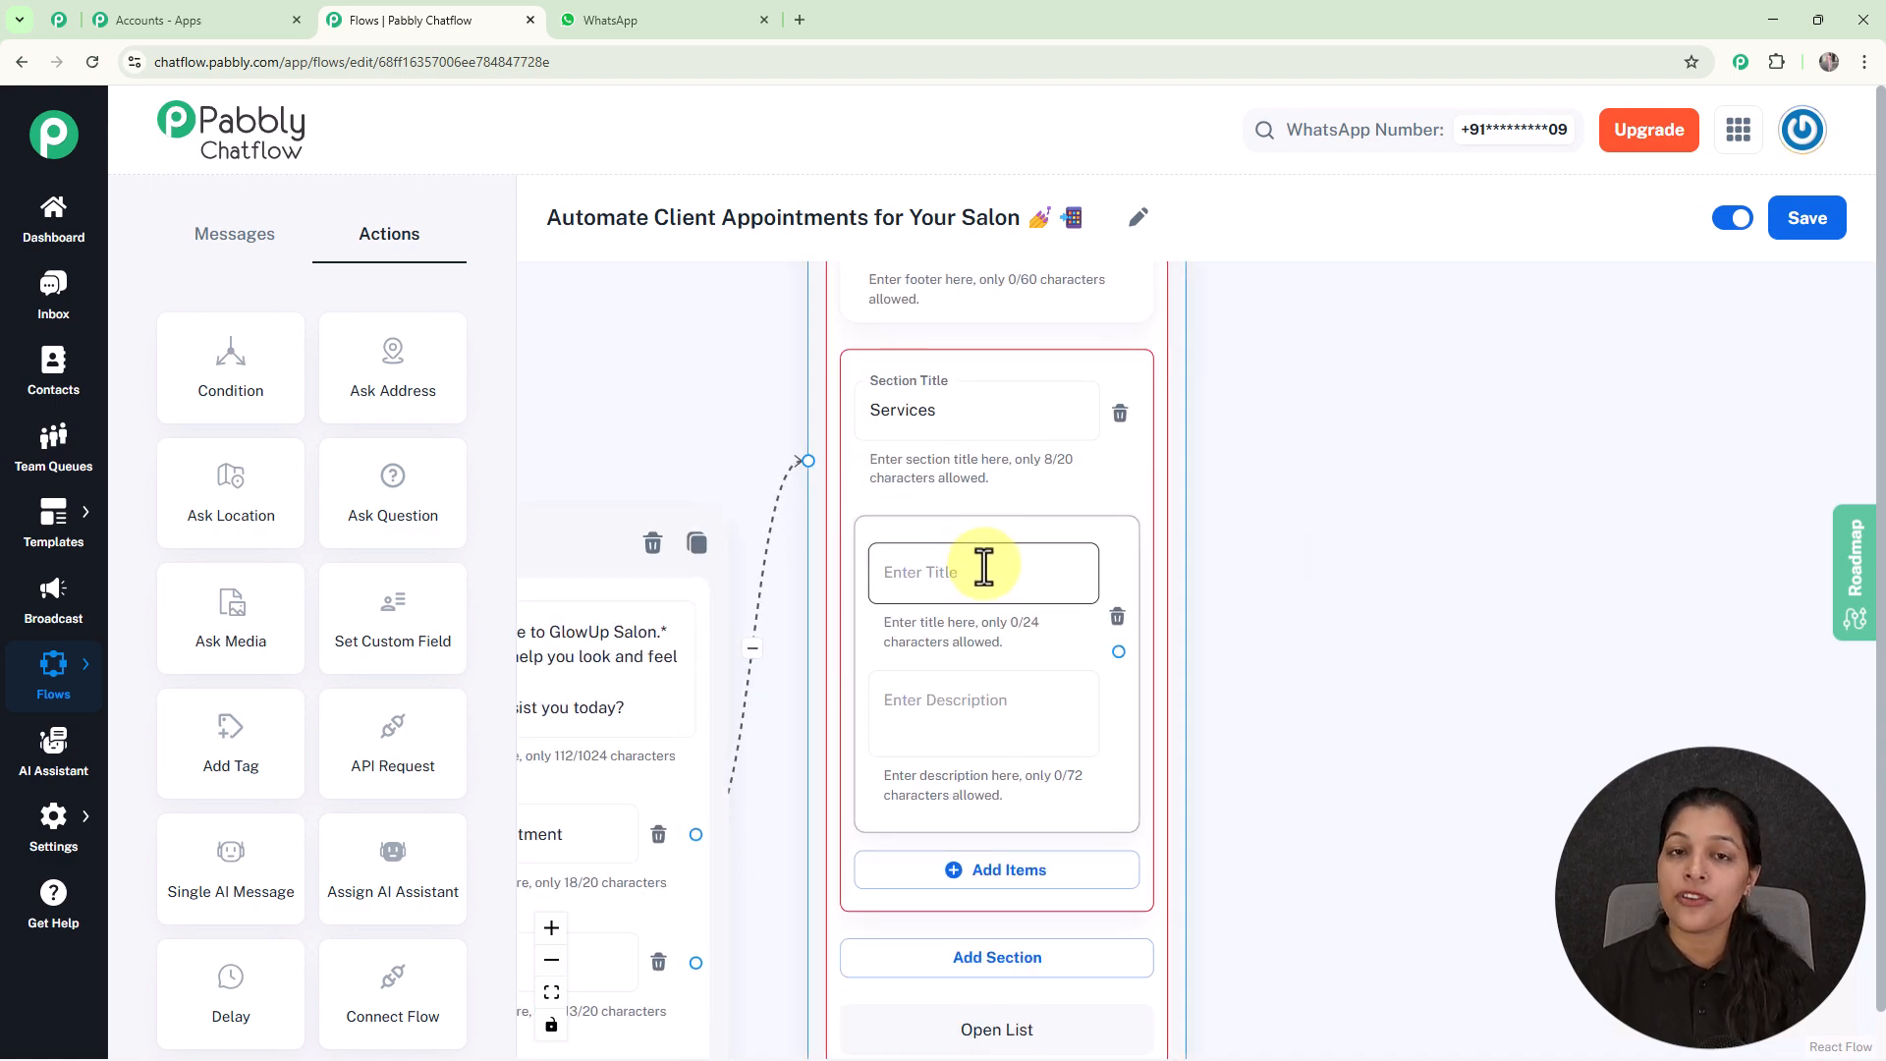
click(950, 721)
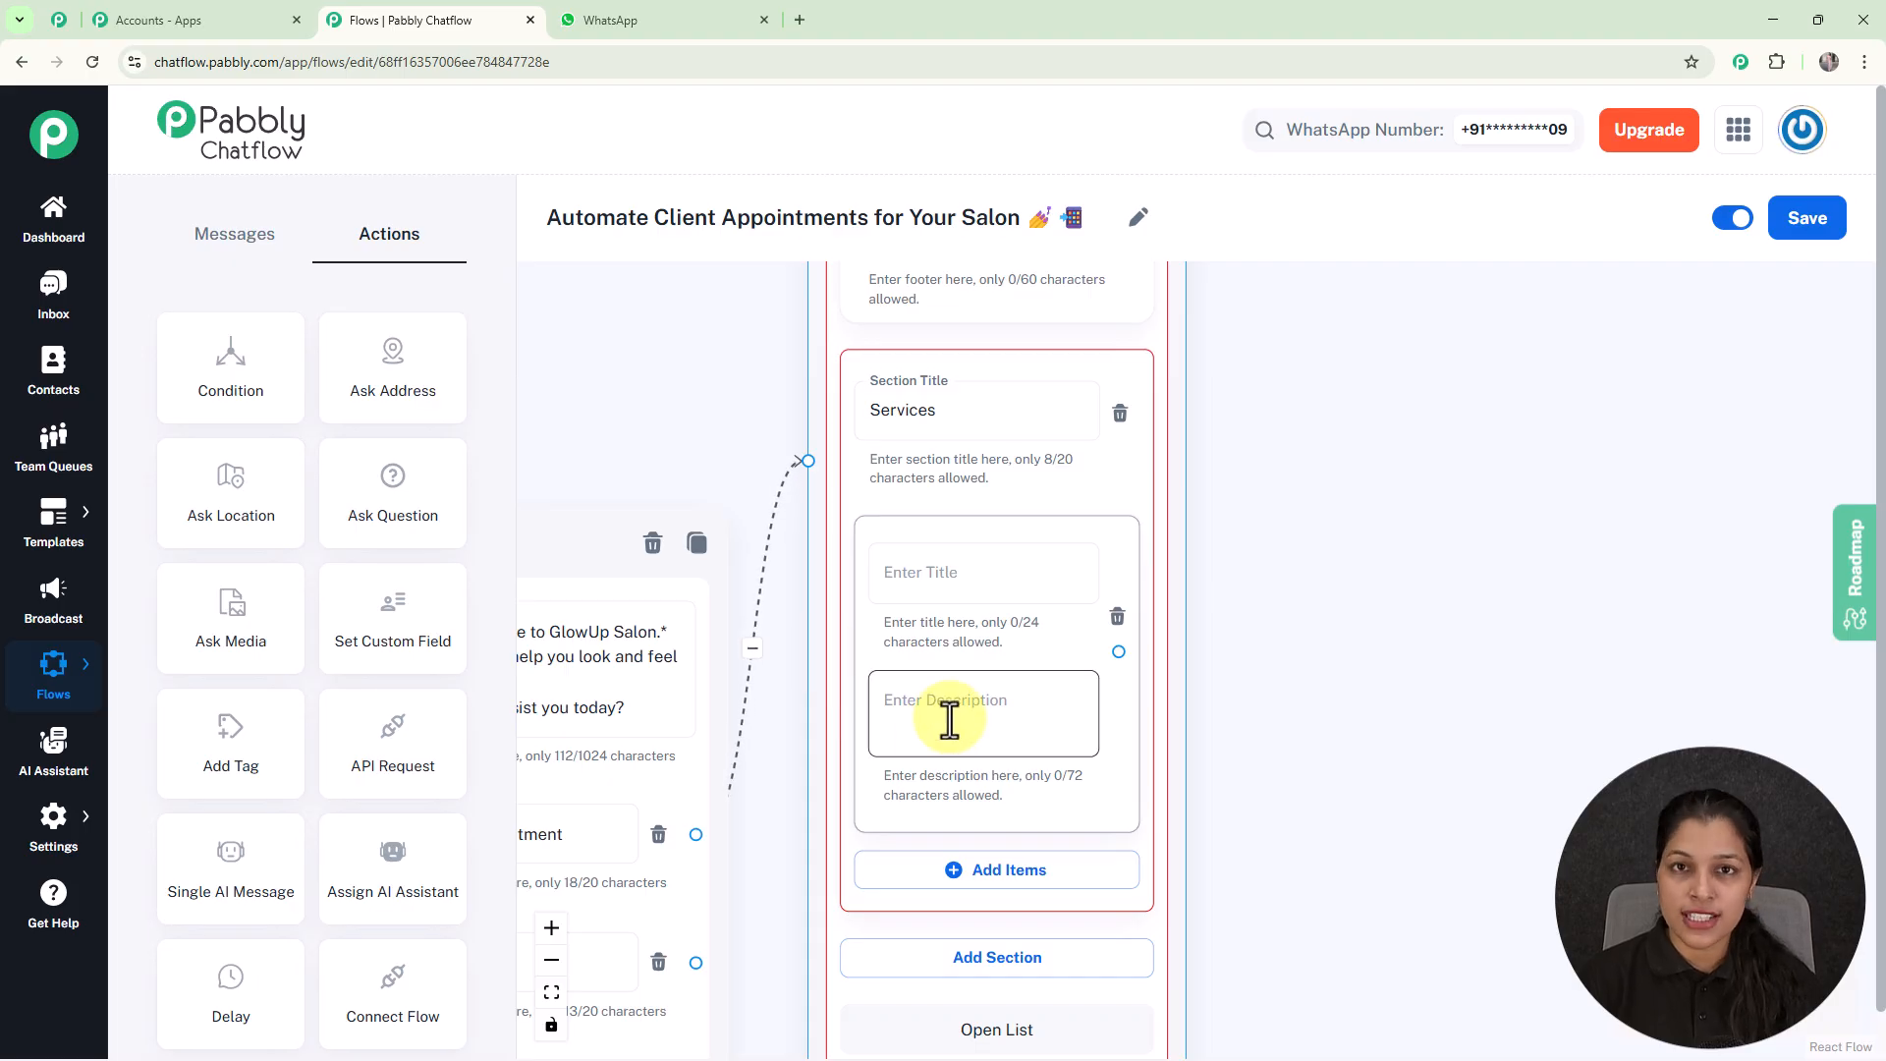
click(1006, 580)
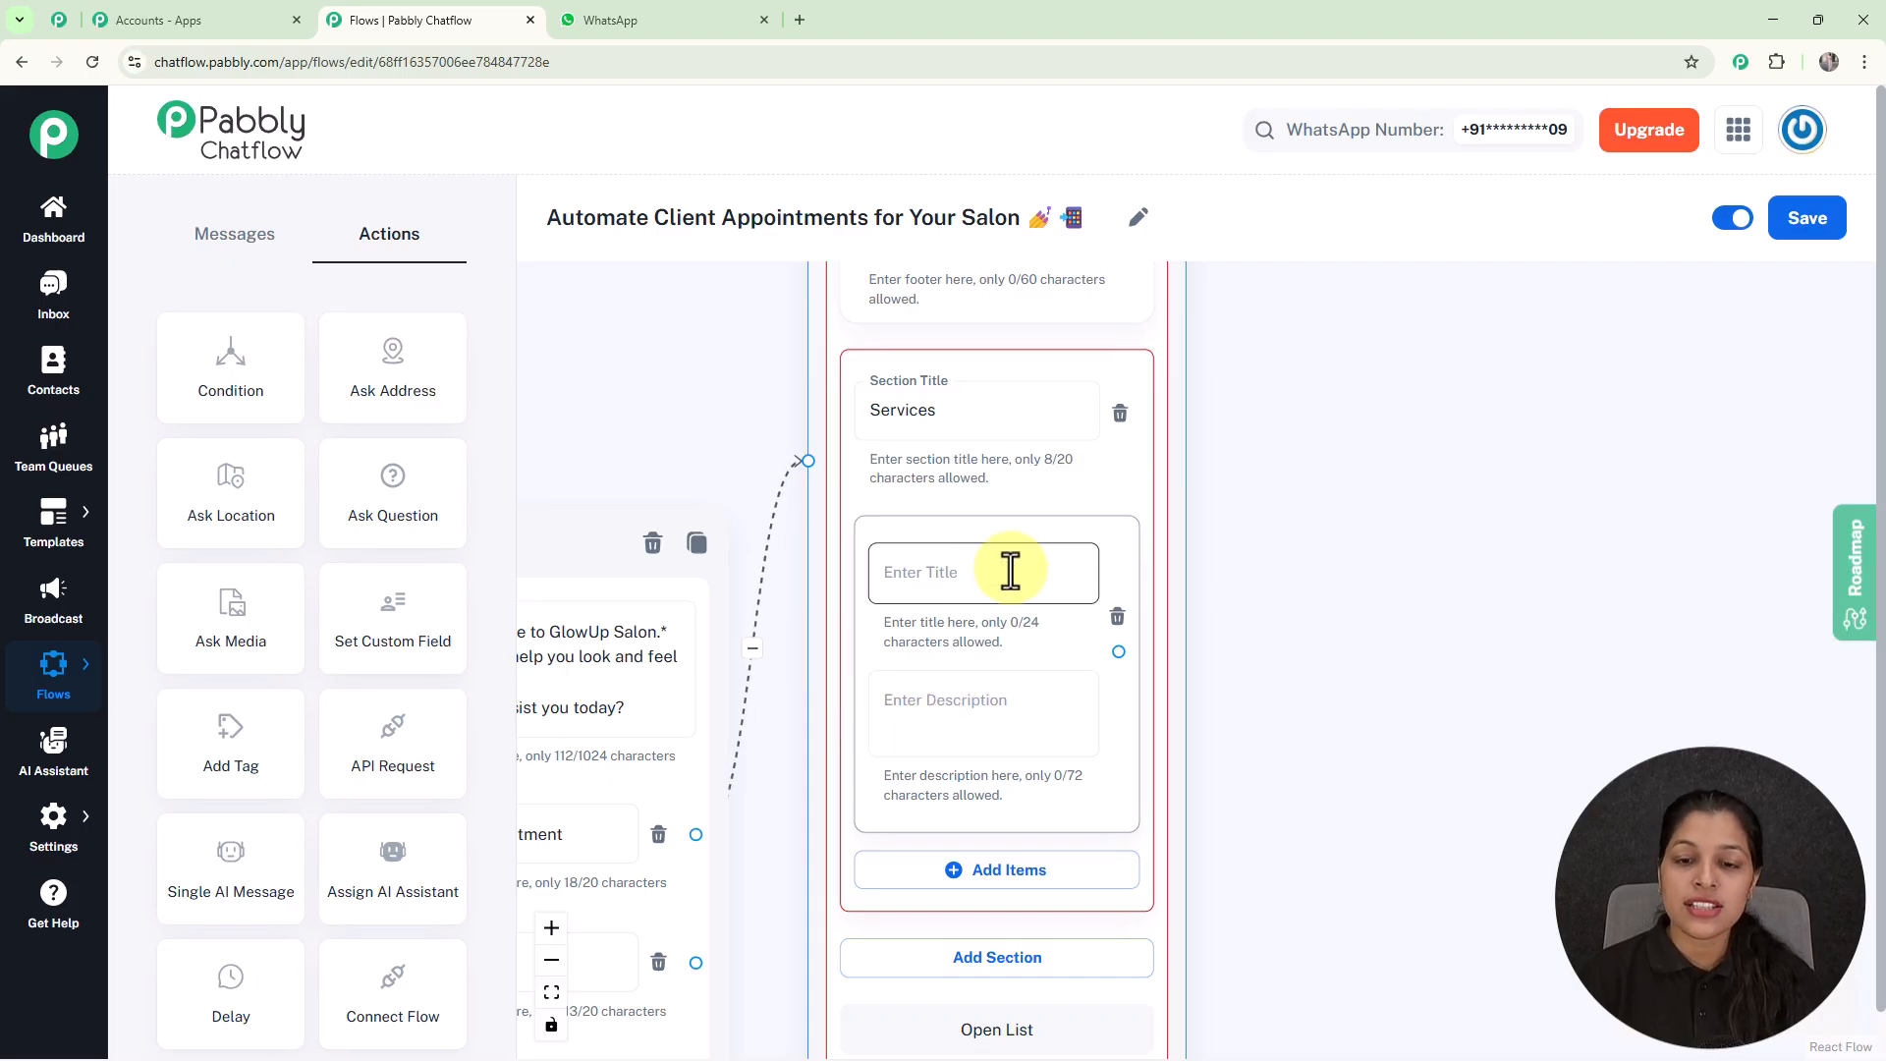
text(Hair Styling 💇)
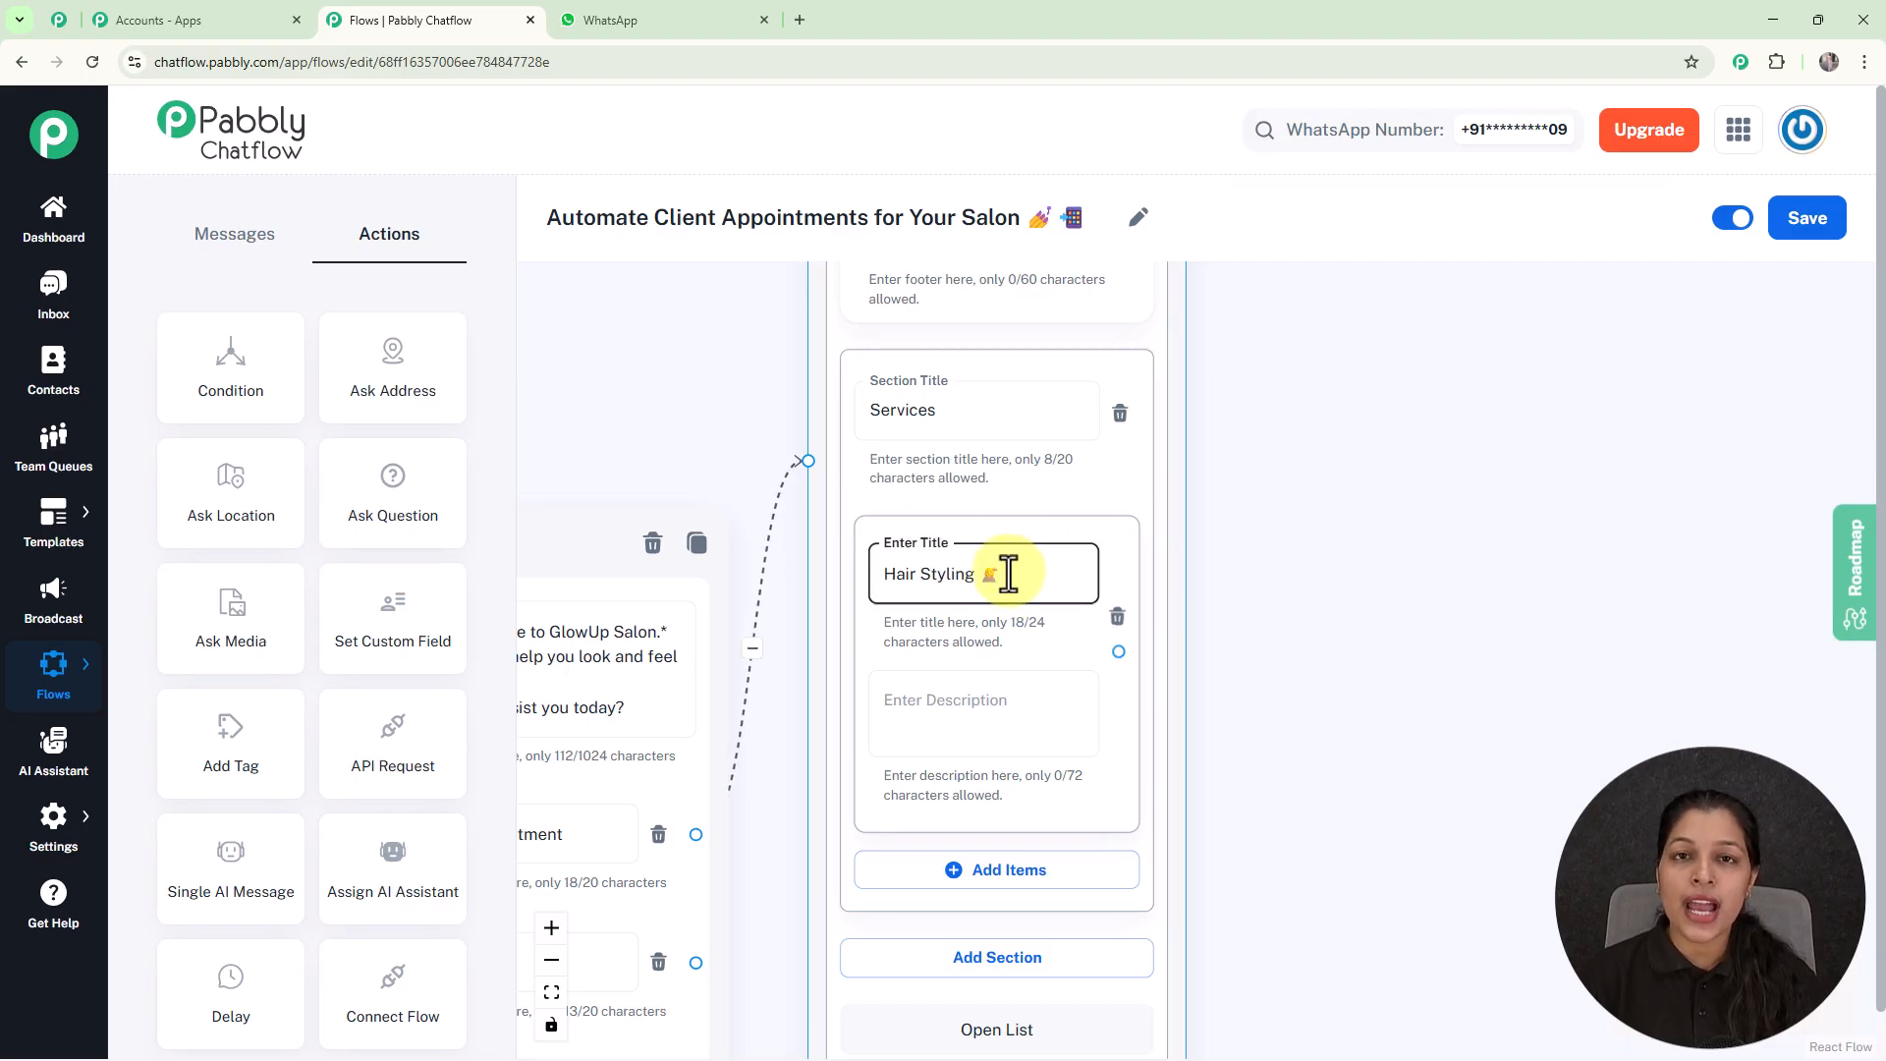
Add two more items to the Services section, titled "Facial & Skin Care 🌸" and "Makeup 💄".
scroll(1008, 573, down, 4)
drag(1292, 668, 1263, 526)
scroll(1218, 623, up, 3)
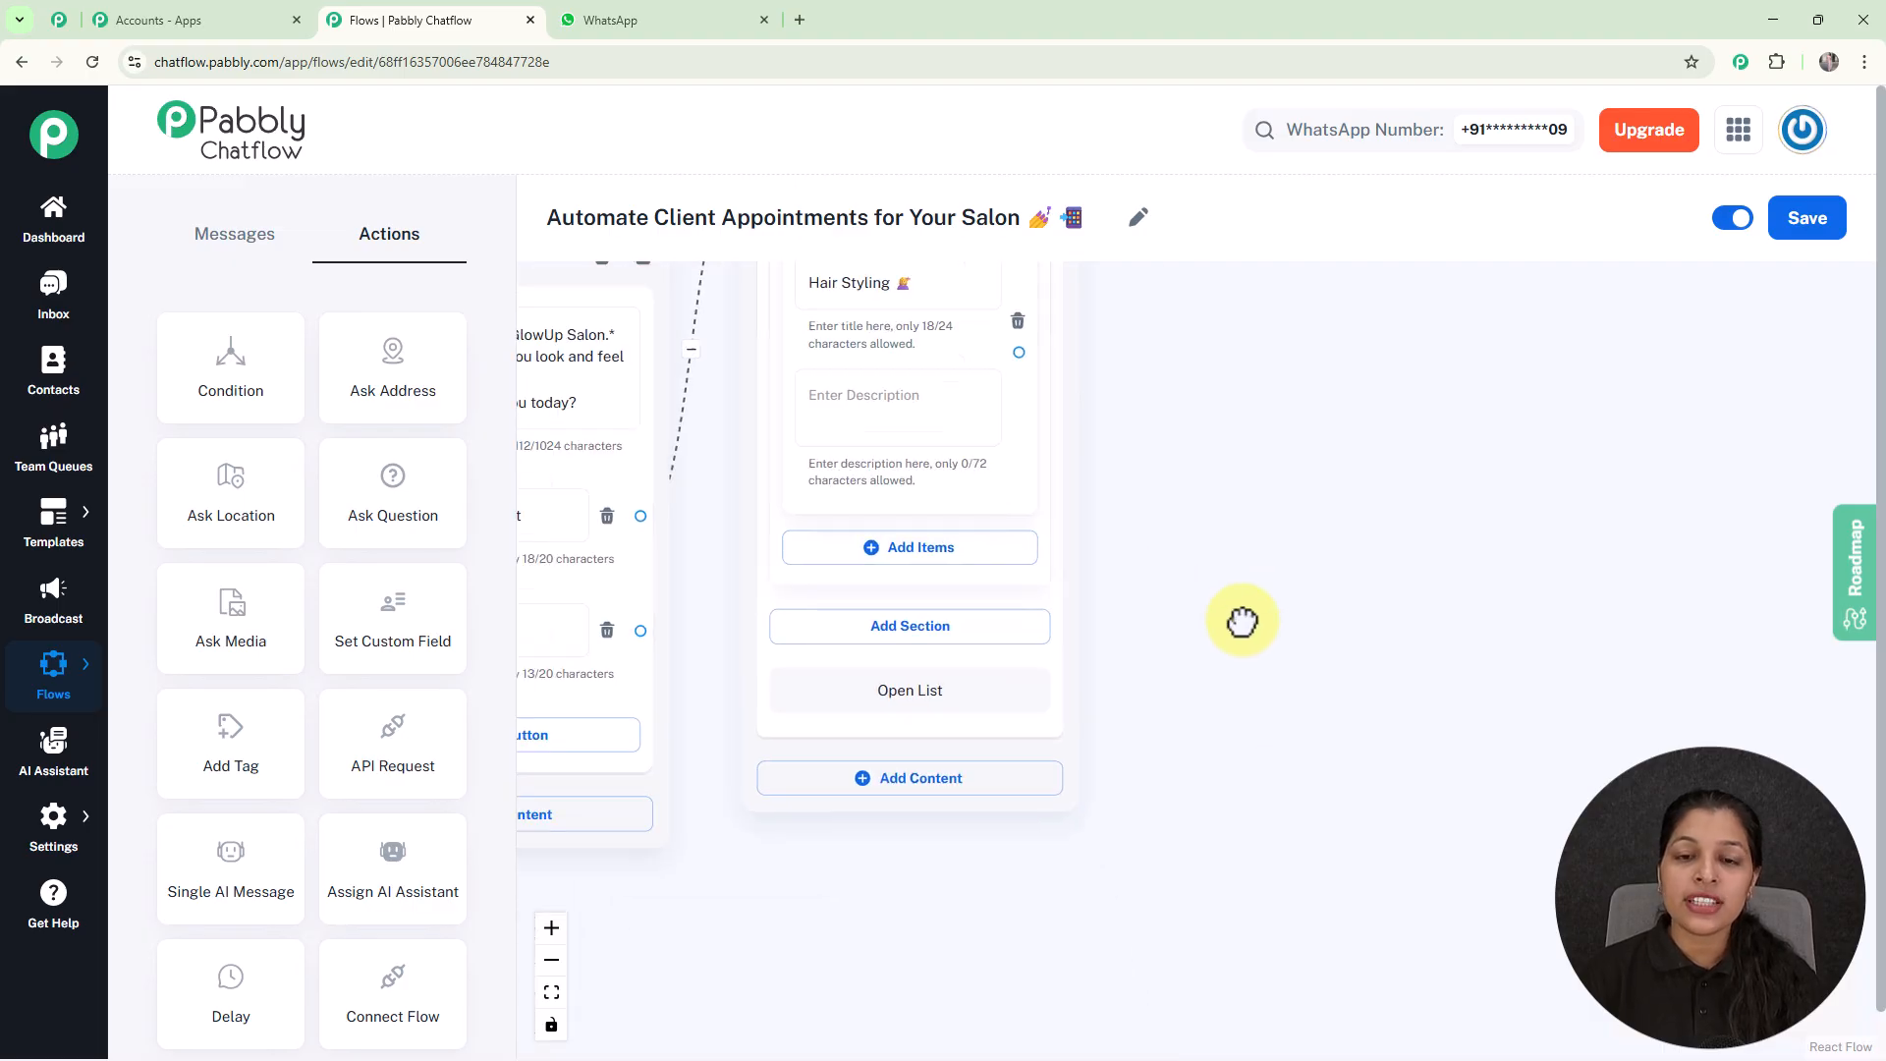
drag(1221, 619, 1341, 652)
click(956, 570)
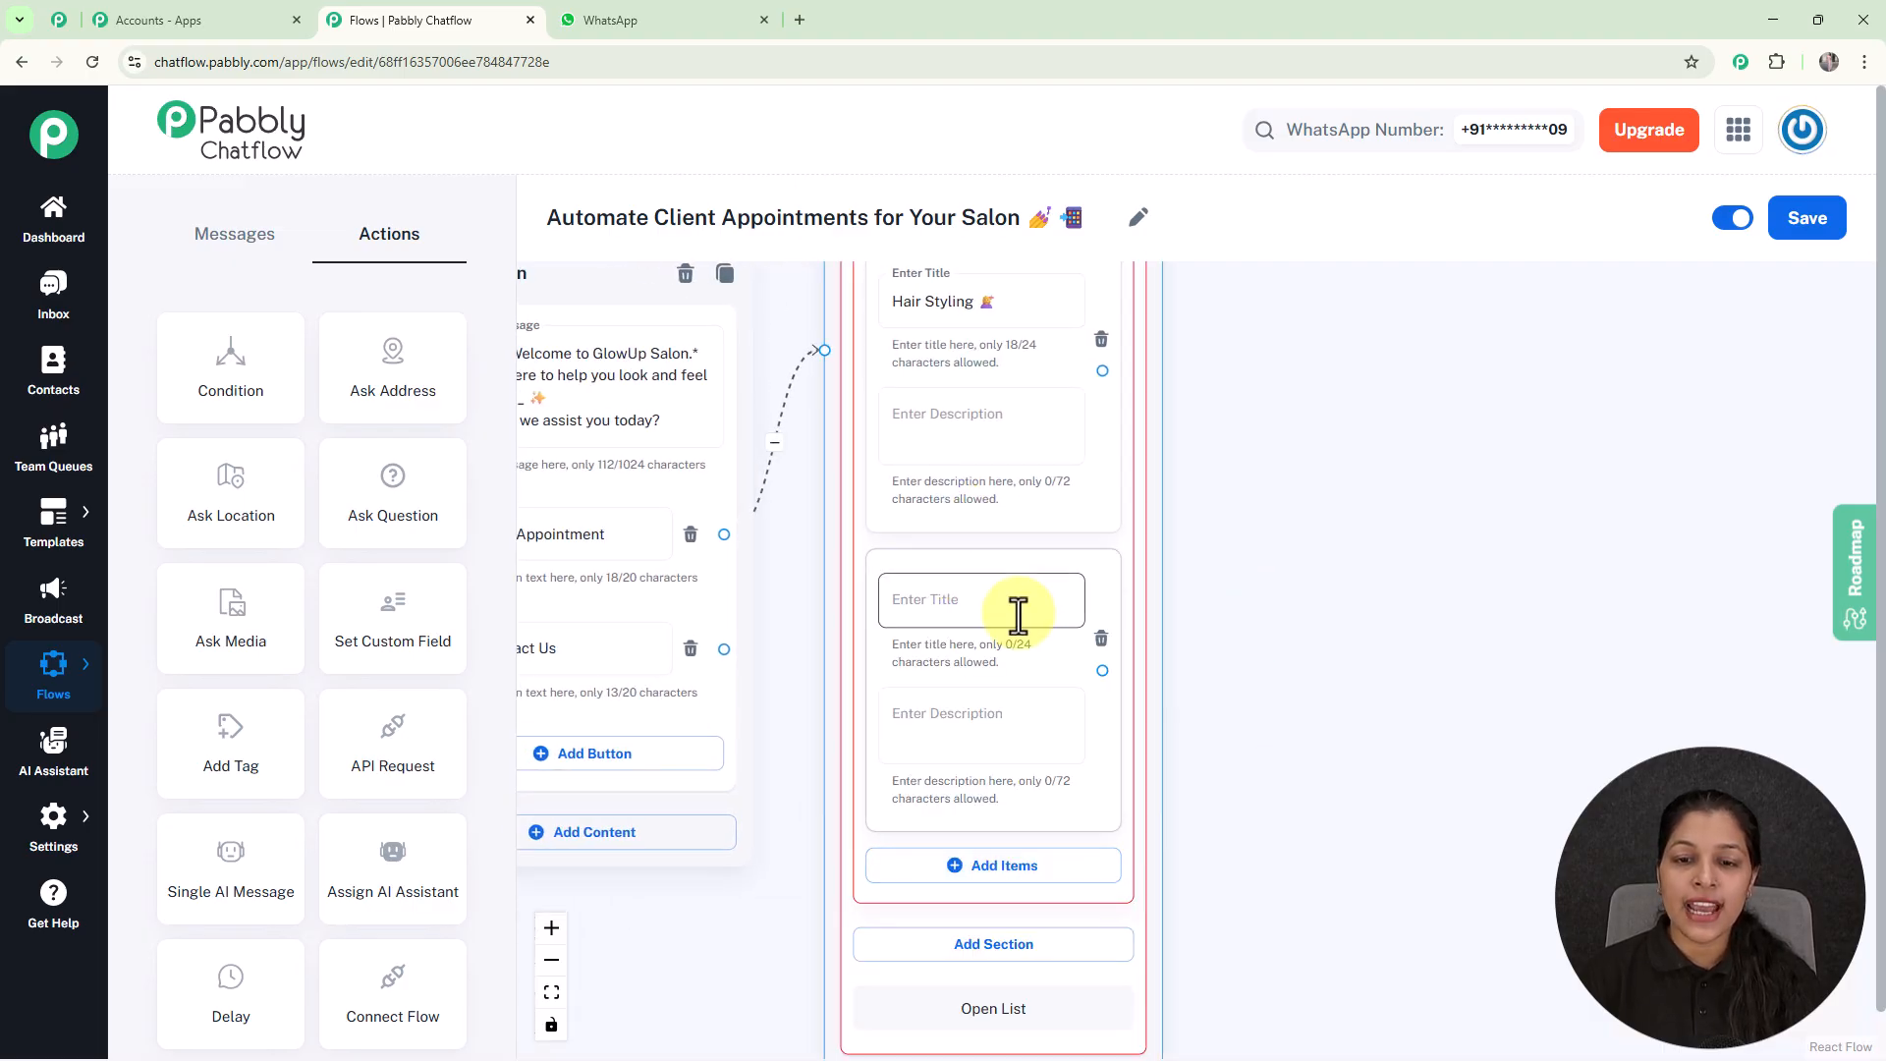
scroll(982, 619, up, 1)
click(945, 596)
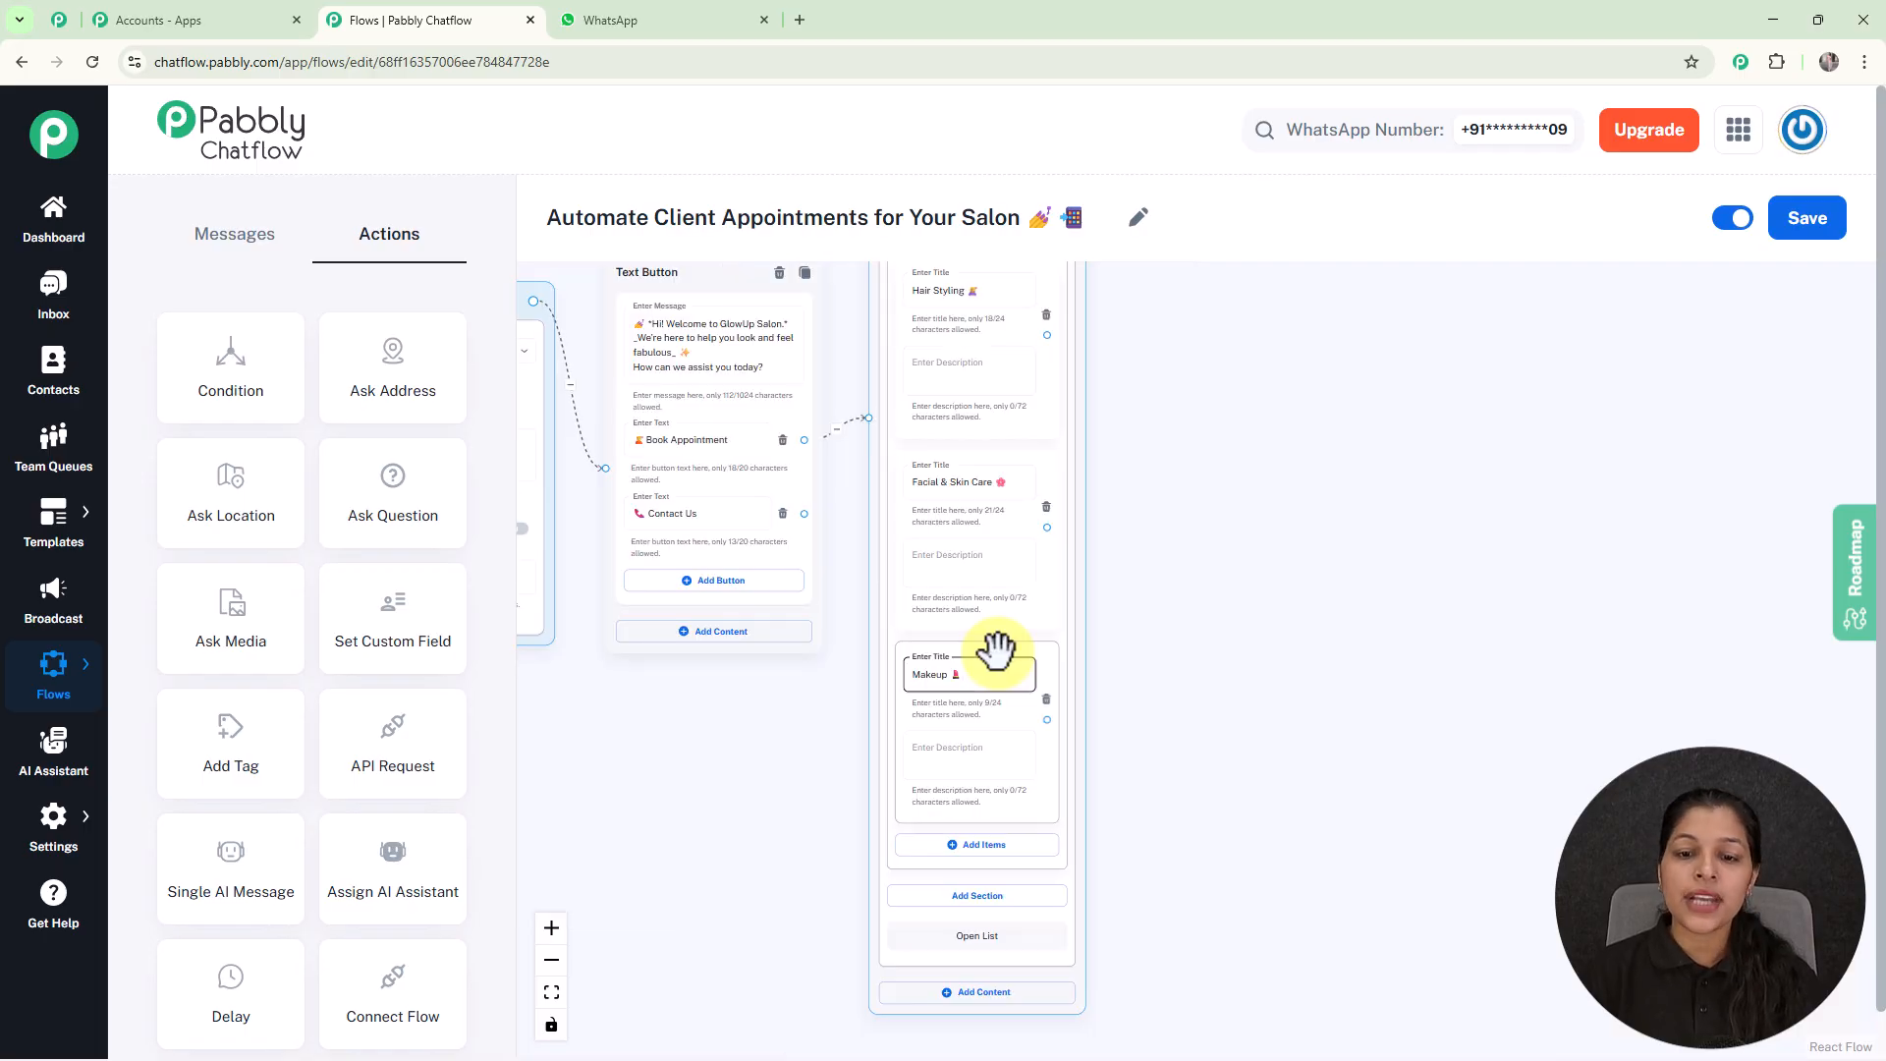
Add a Set Custom Field node beside the List message and connect the Hair Styling item to it.
scroll(996, 649, up, 1)
scroll(996, 648, up, 1)
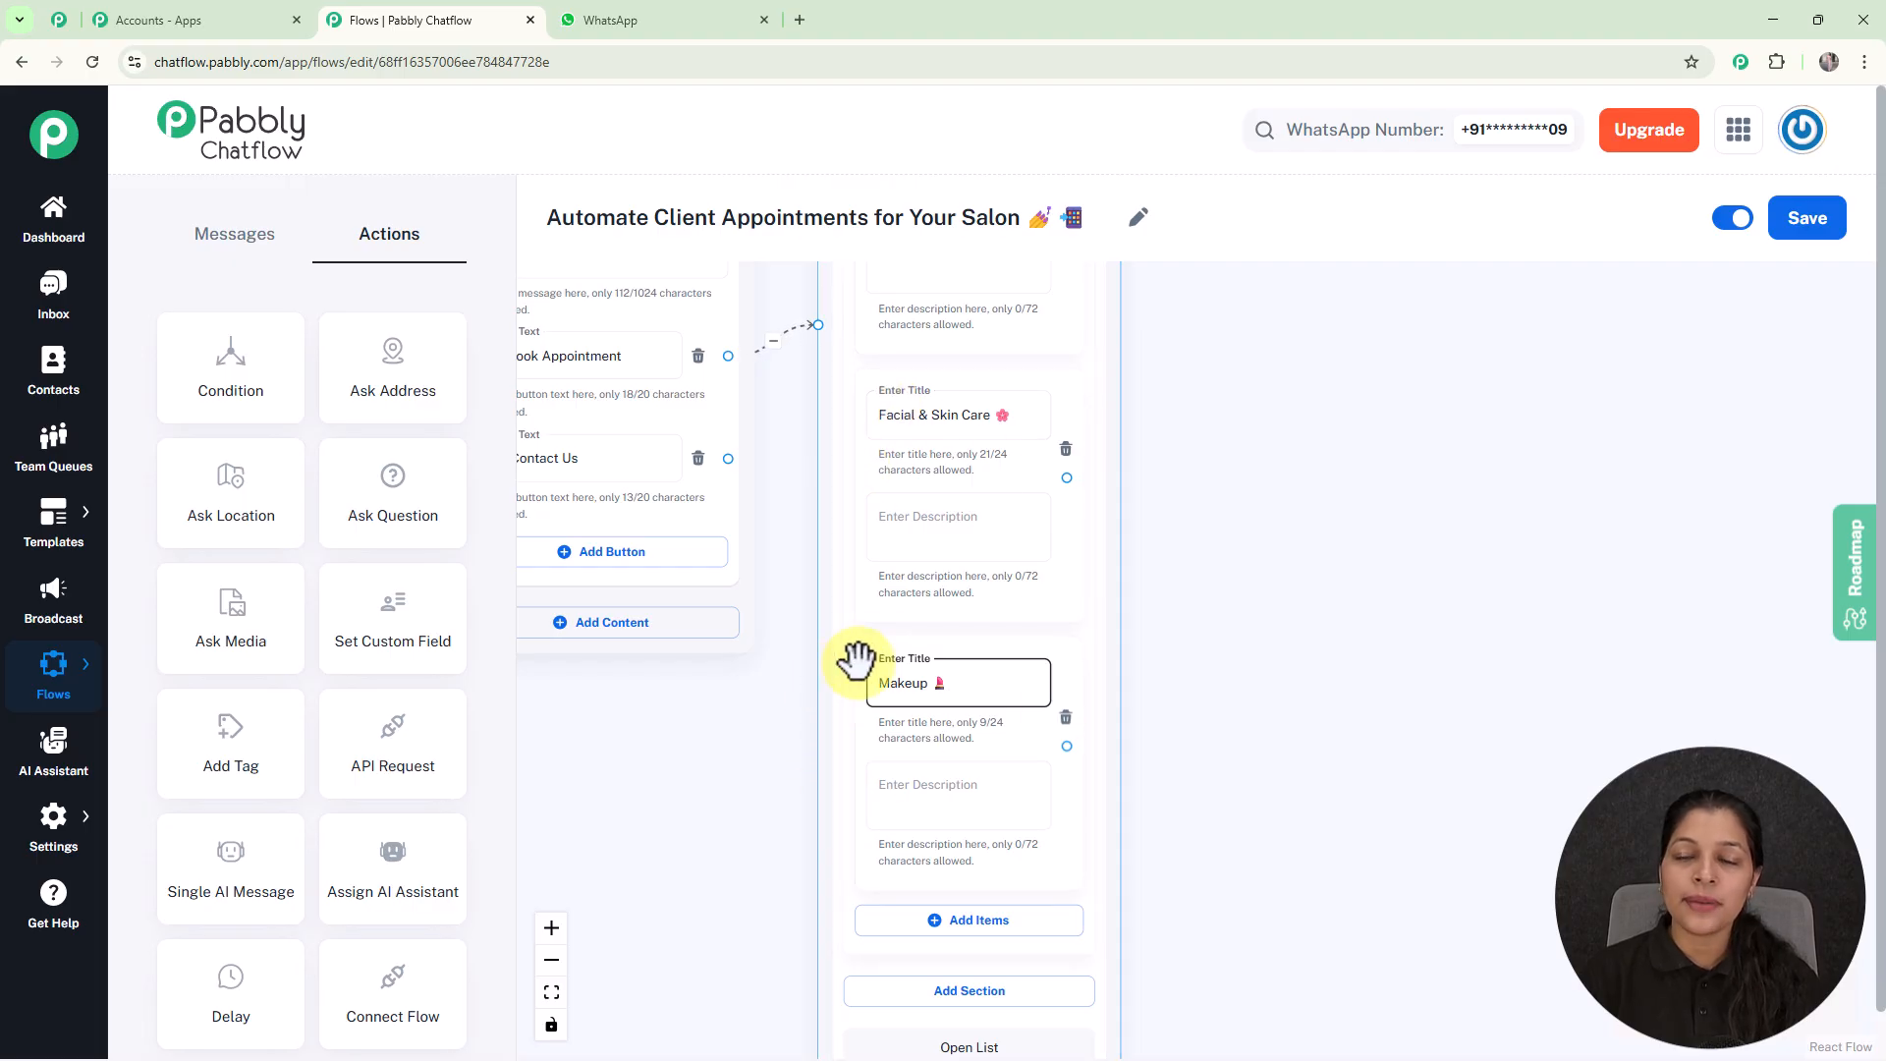
scroll(897, 631, down, 2)
scroll(902, 632, down, 1)
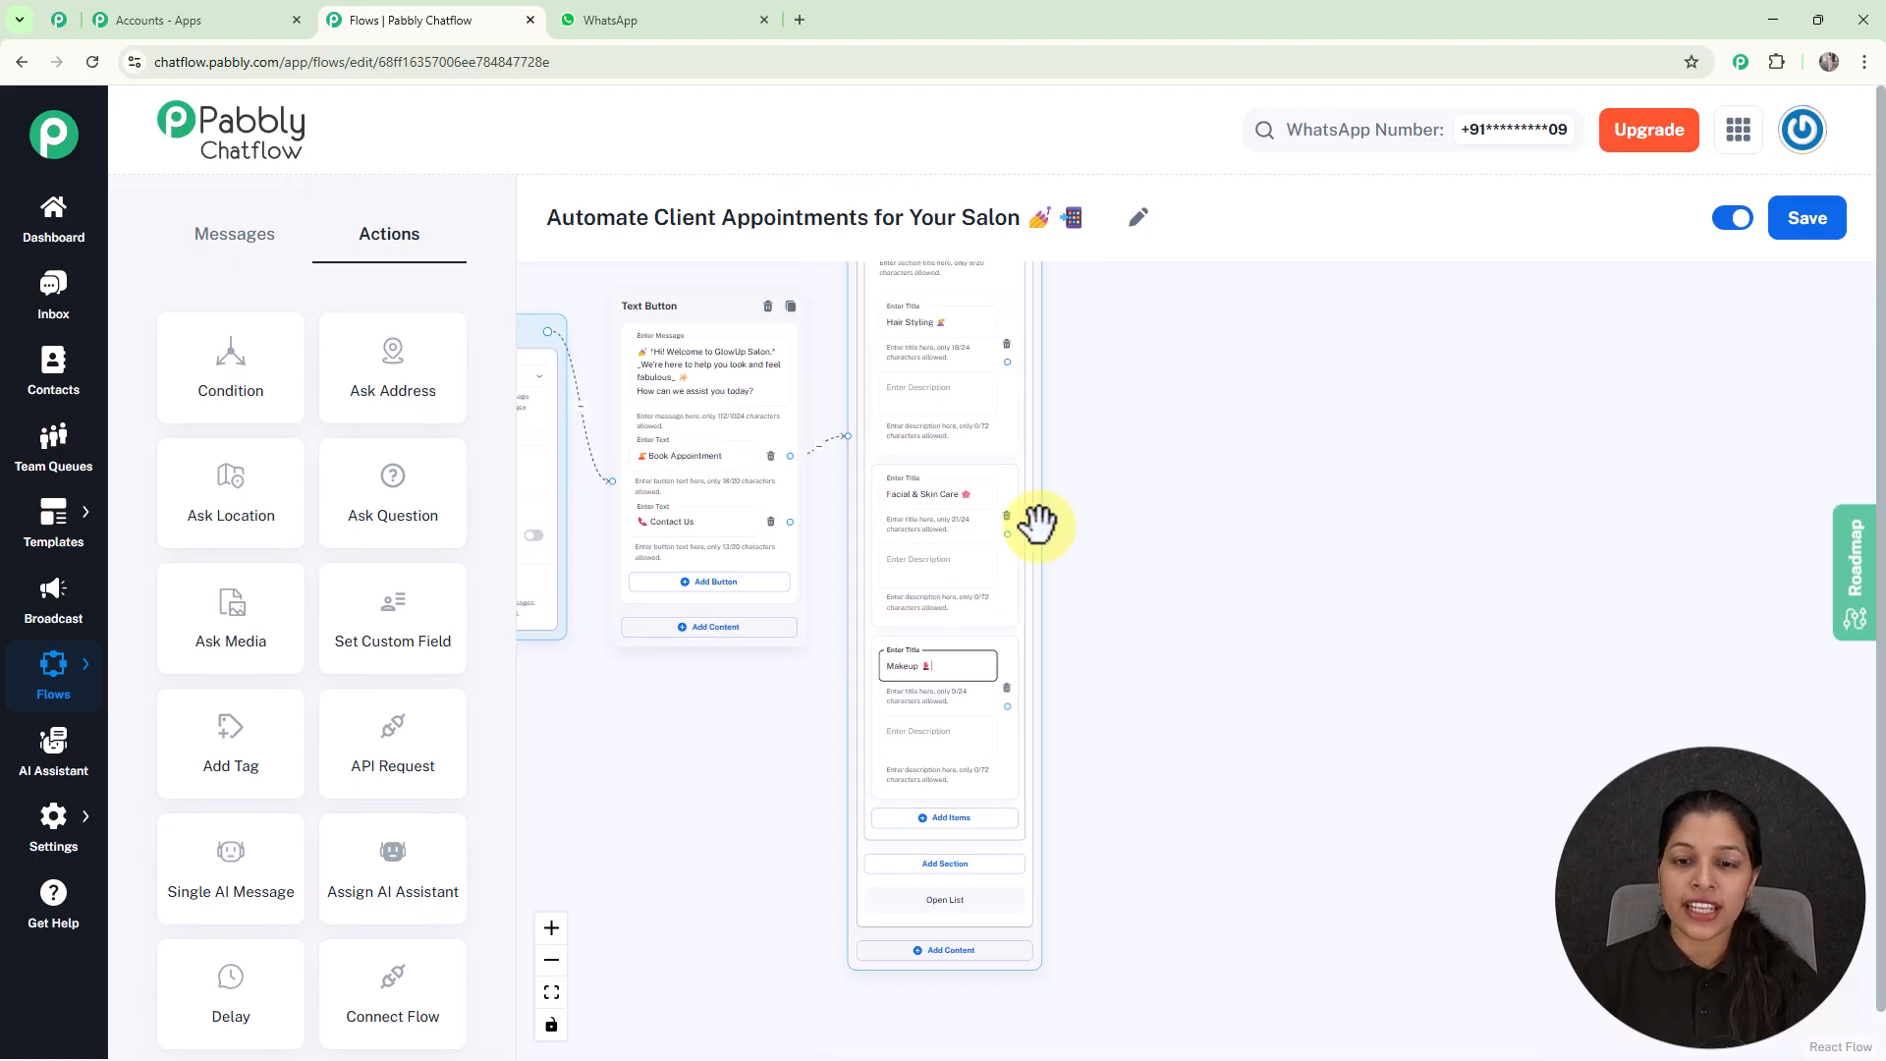
drag(1031, 472, 1048, 332)
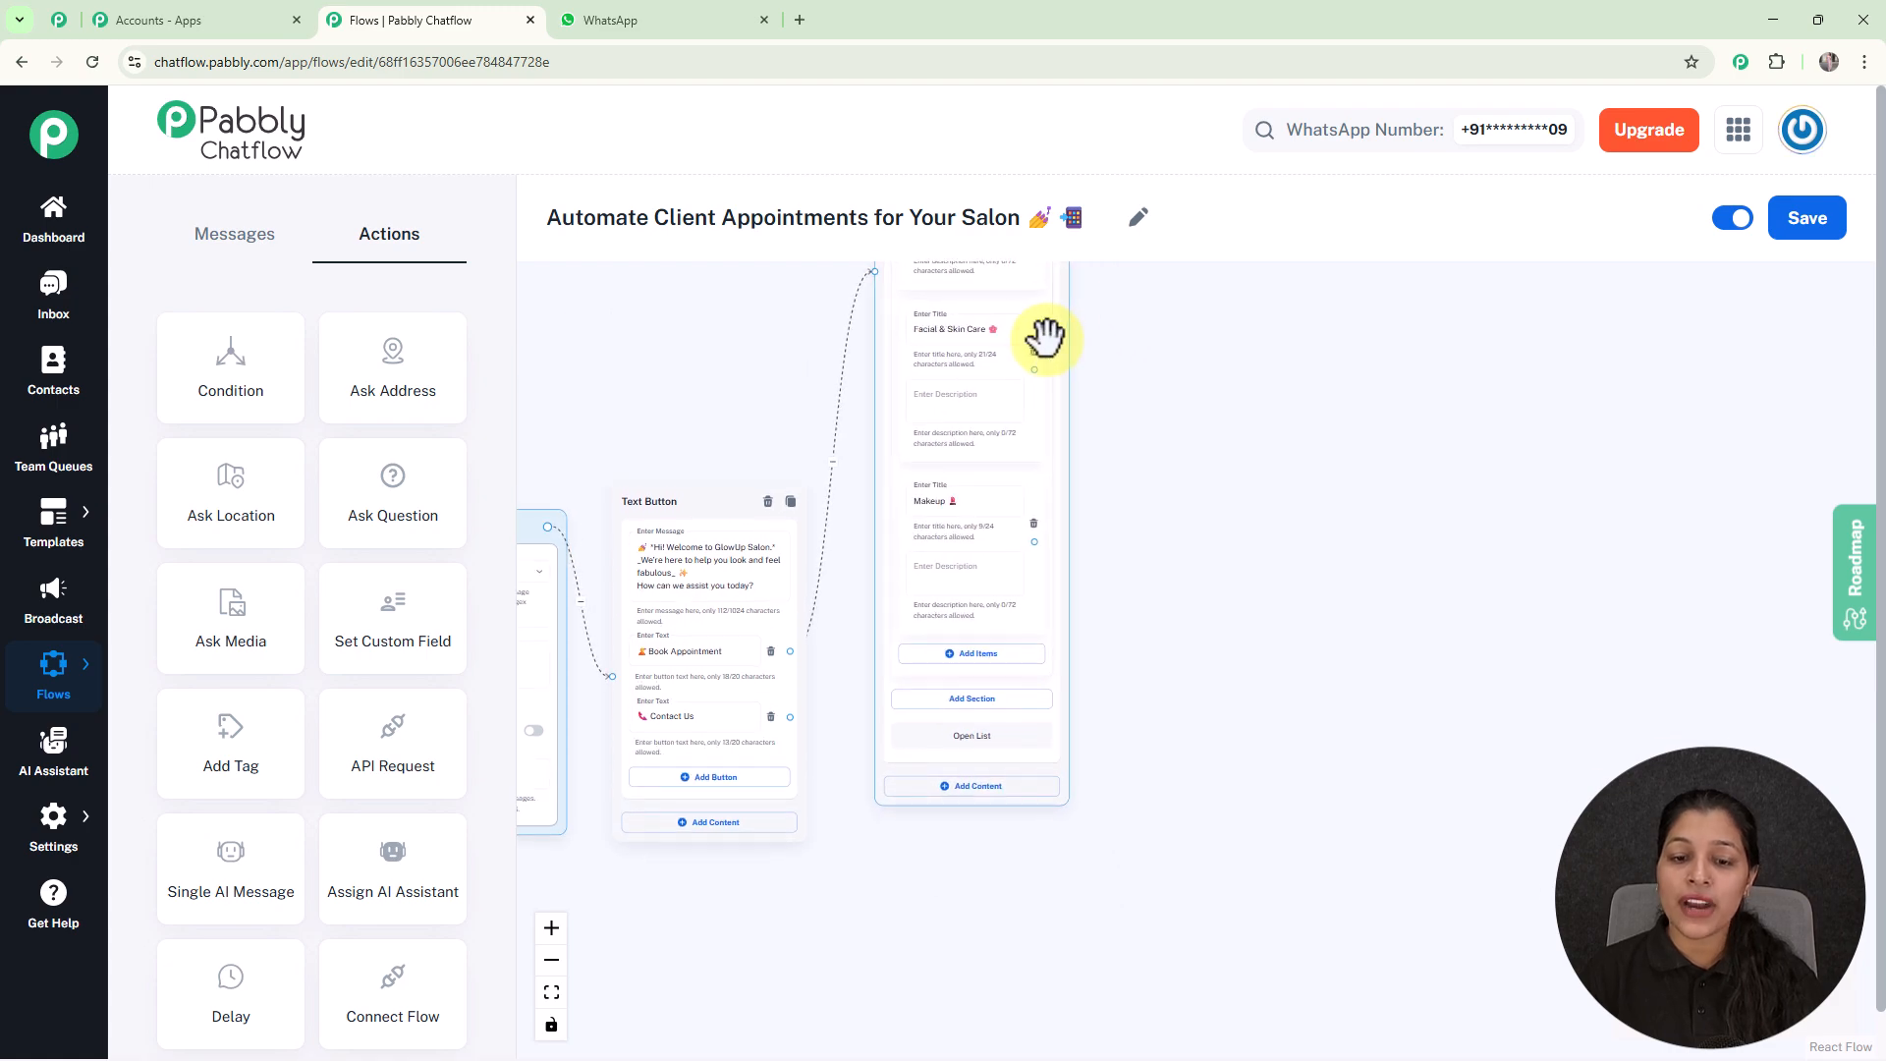
drag(1176, 474, 1167, 716)
scroll(1129, 601, up, 4)
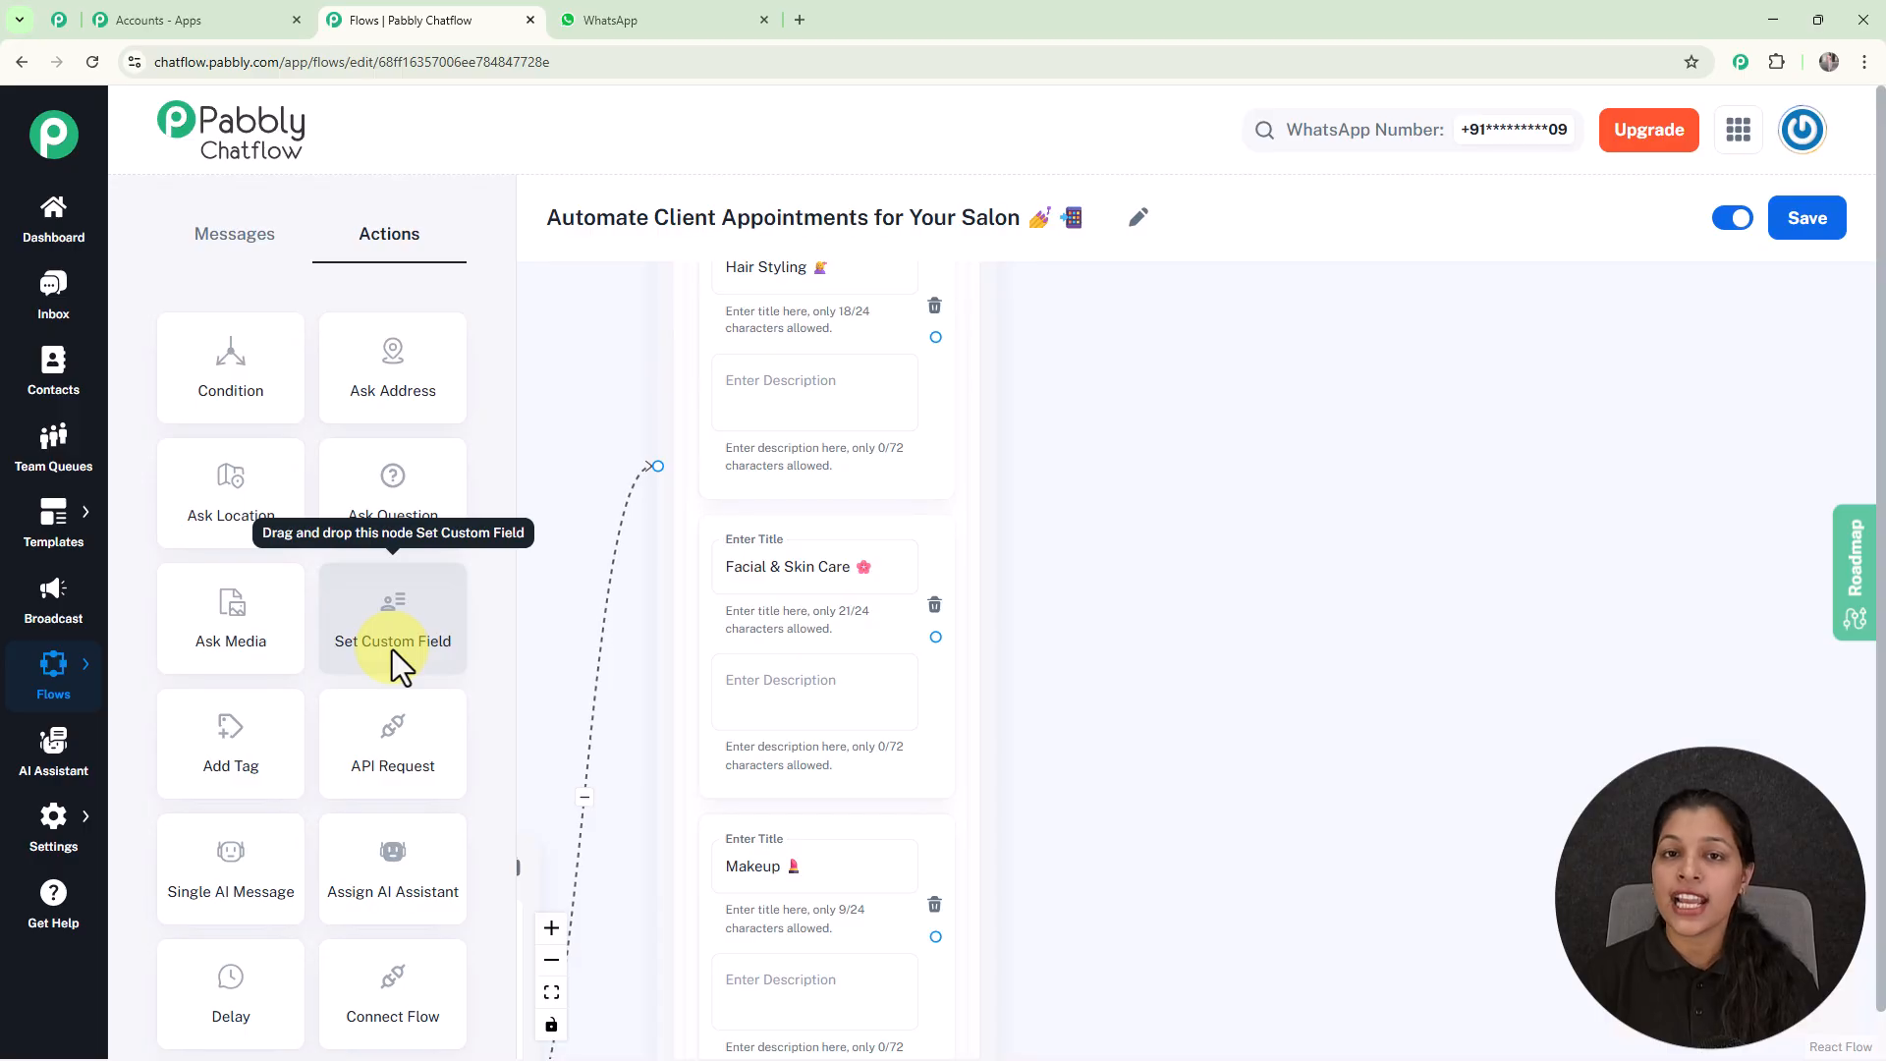
drag(385, 640, 1170, 463)
drag(1062, 362, 1032, 248)
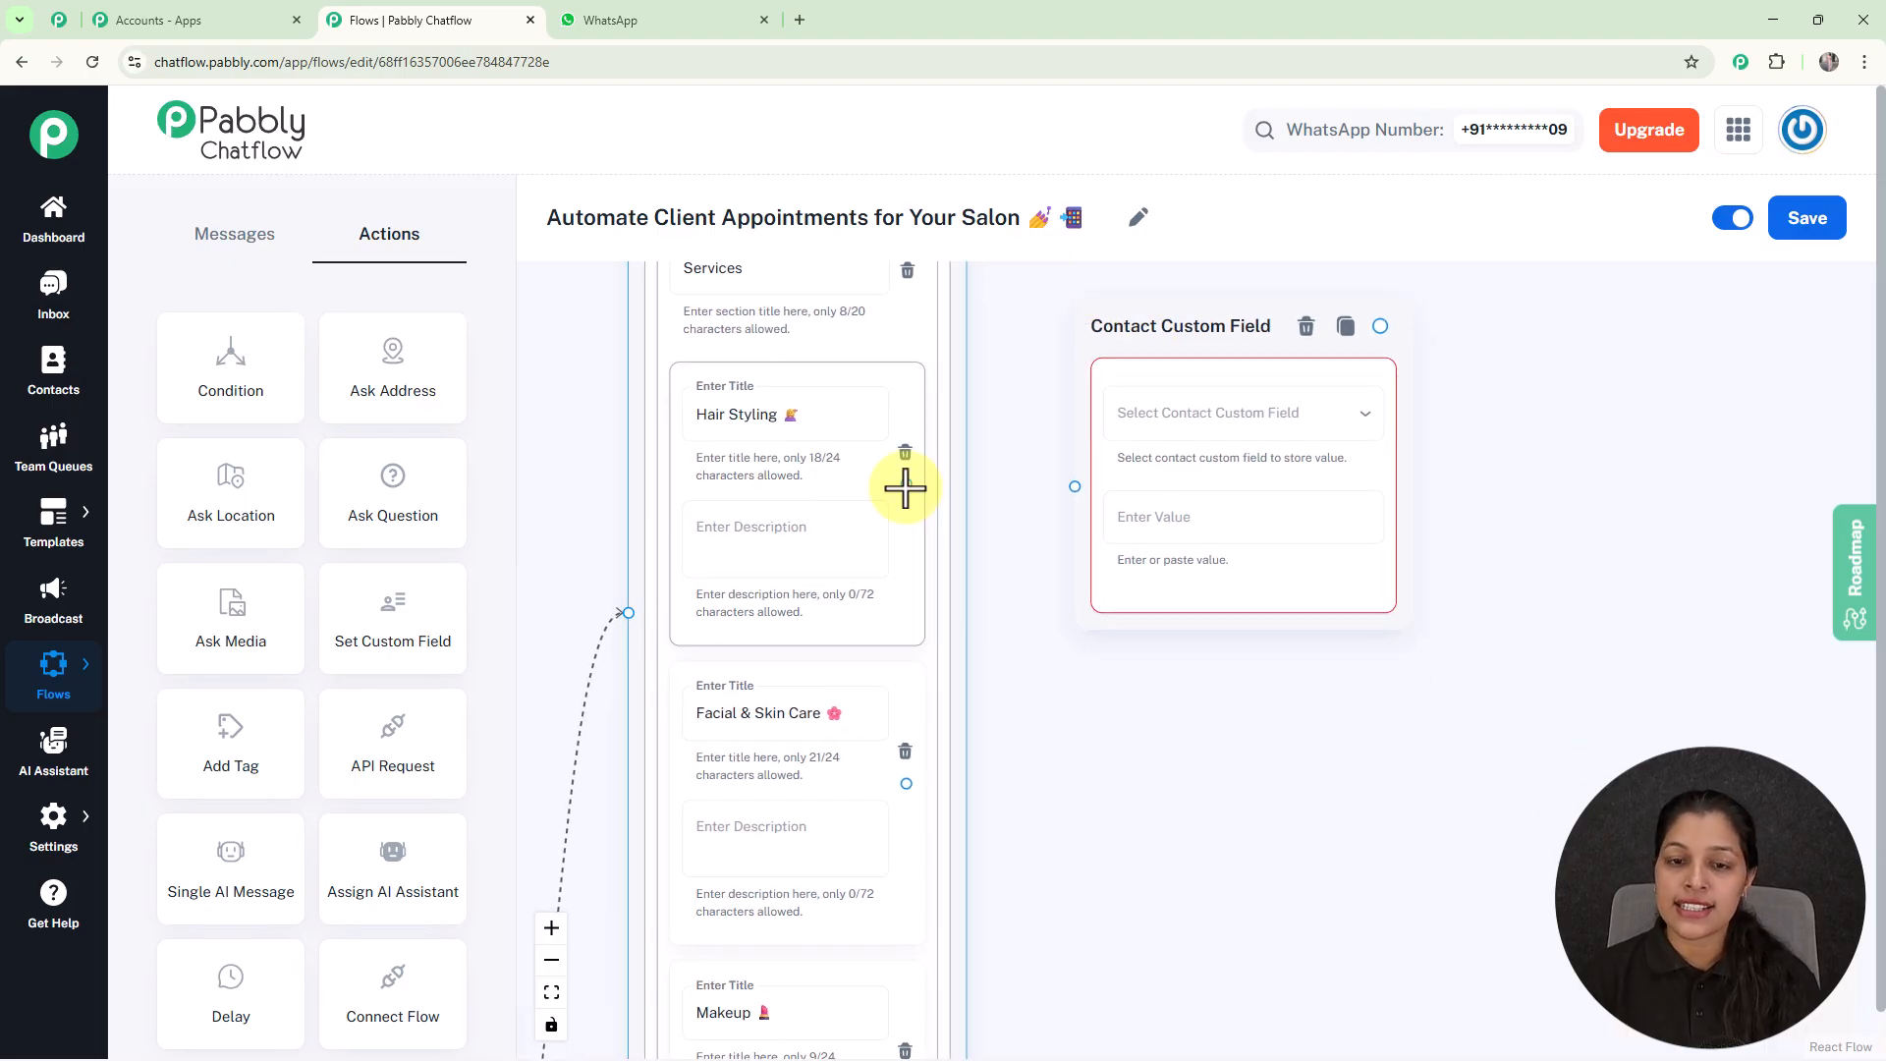
drag(903, 481, 1076, 487)
Look through the contact custom fields available to the new node and find where they are managed in the settings.
click(1152, 513)
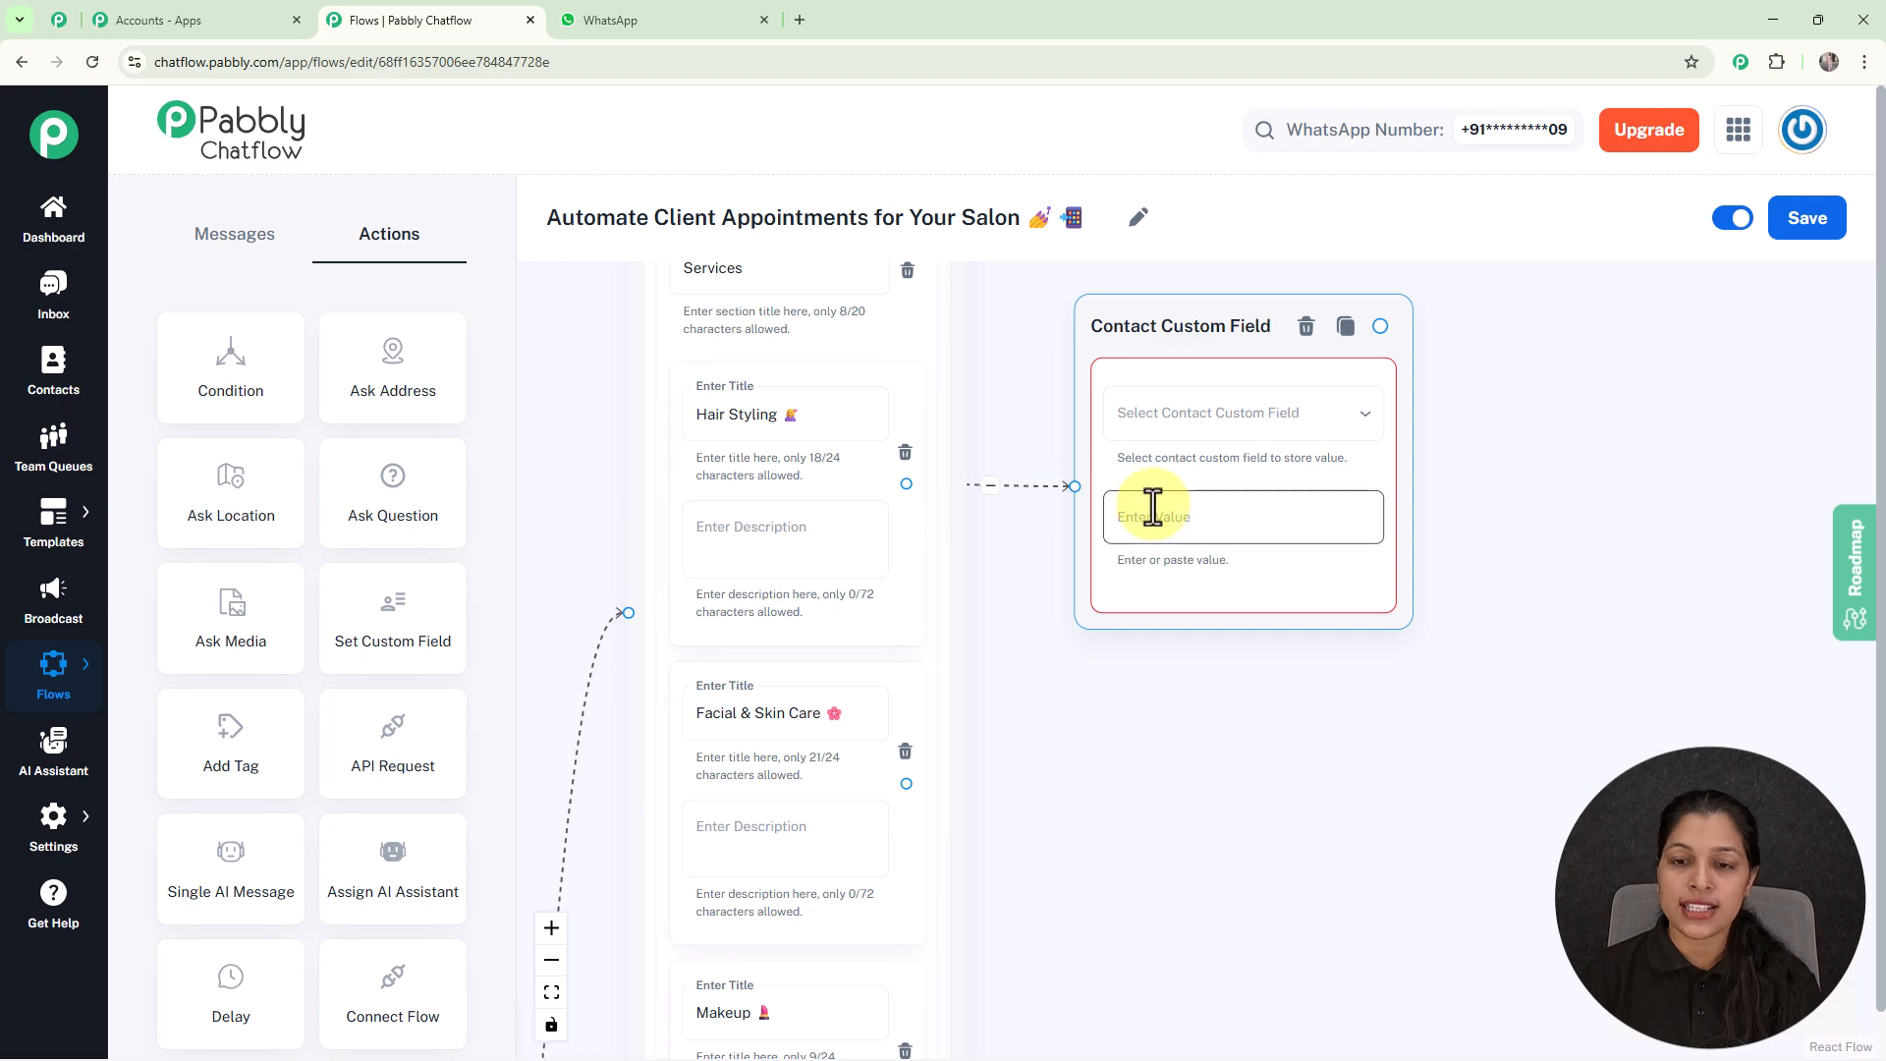
click(1152, 417)
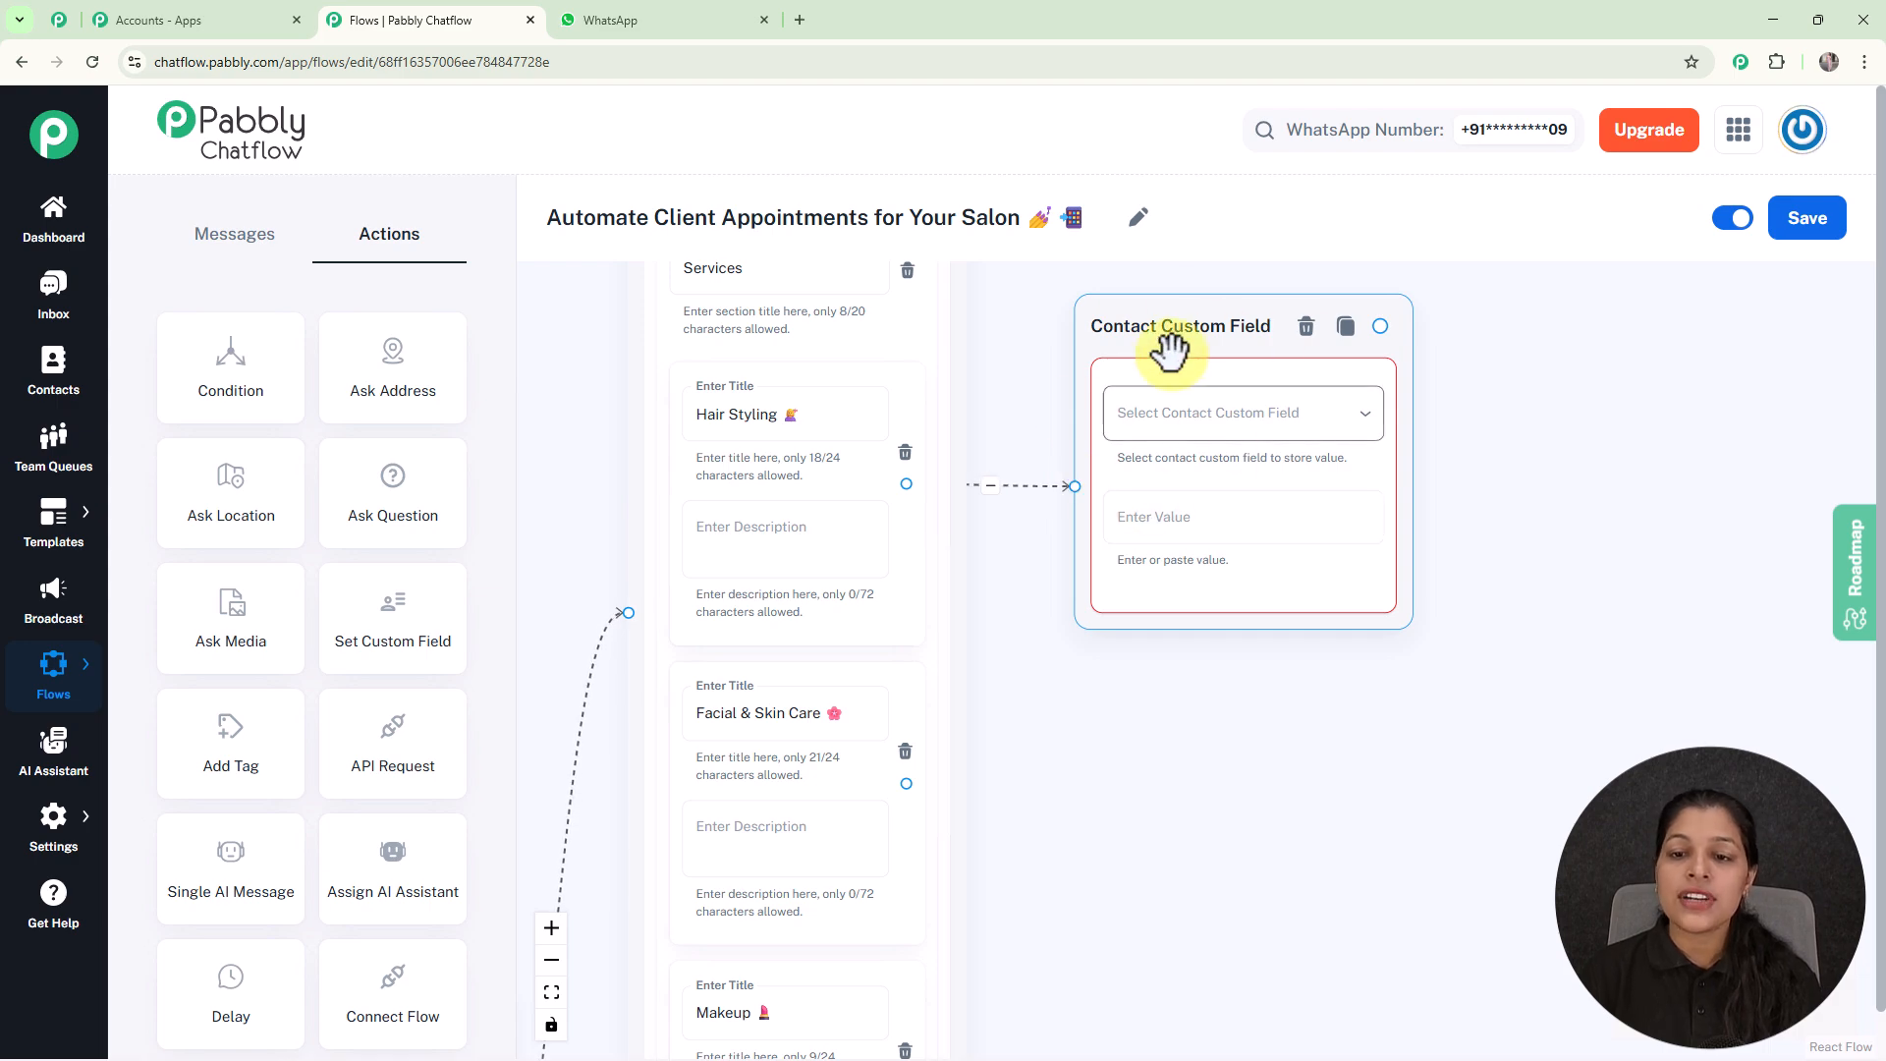
click(1240, 421)
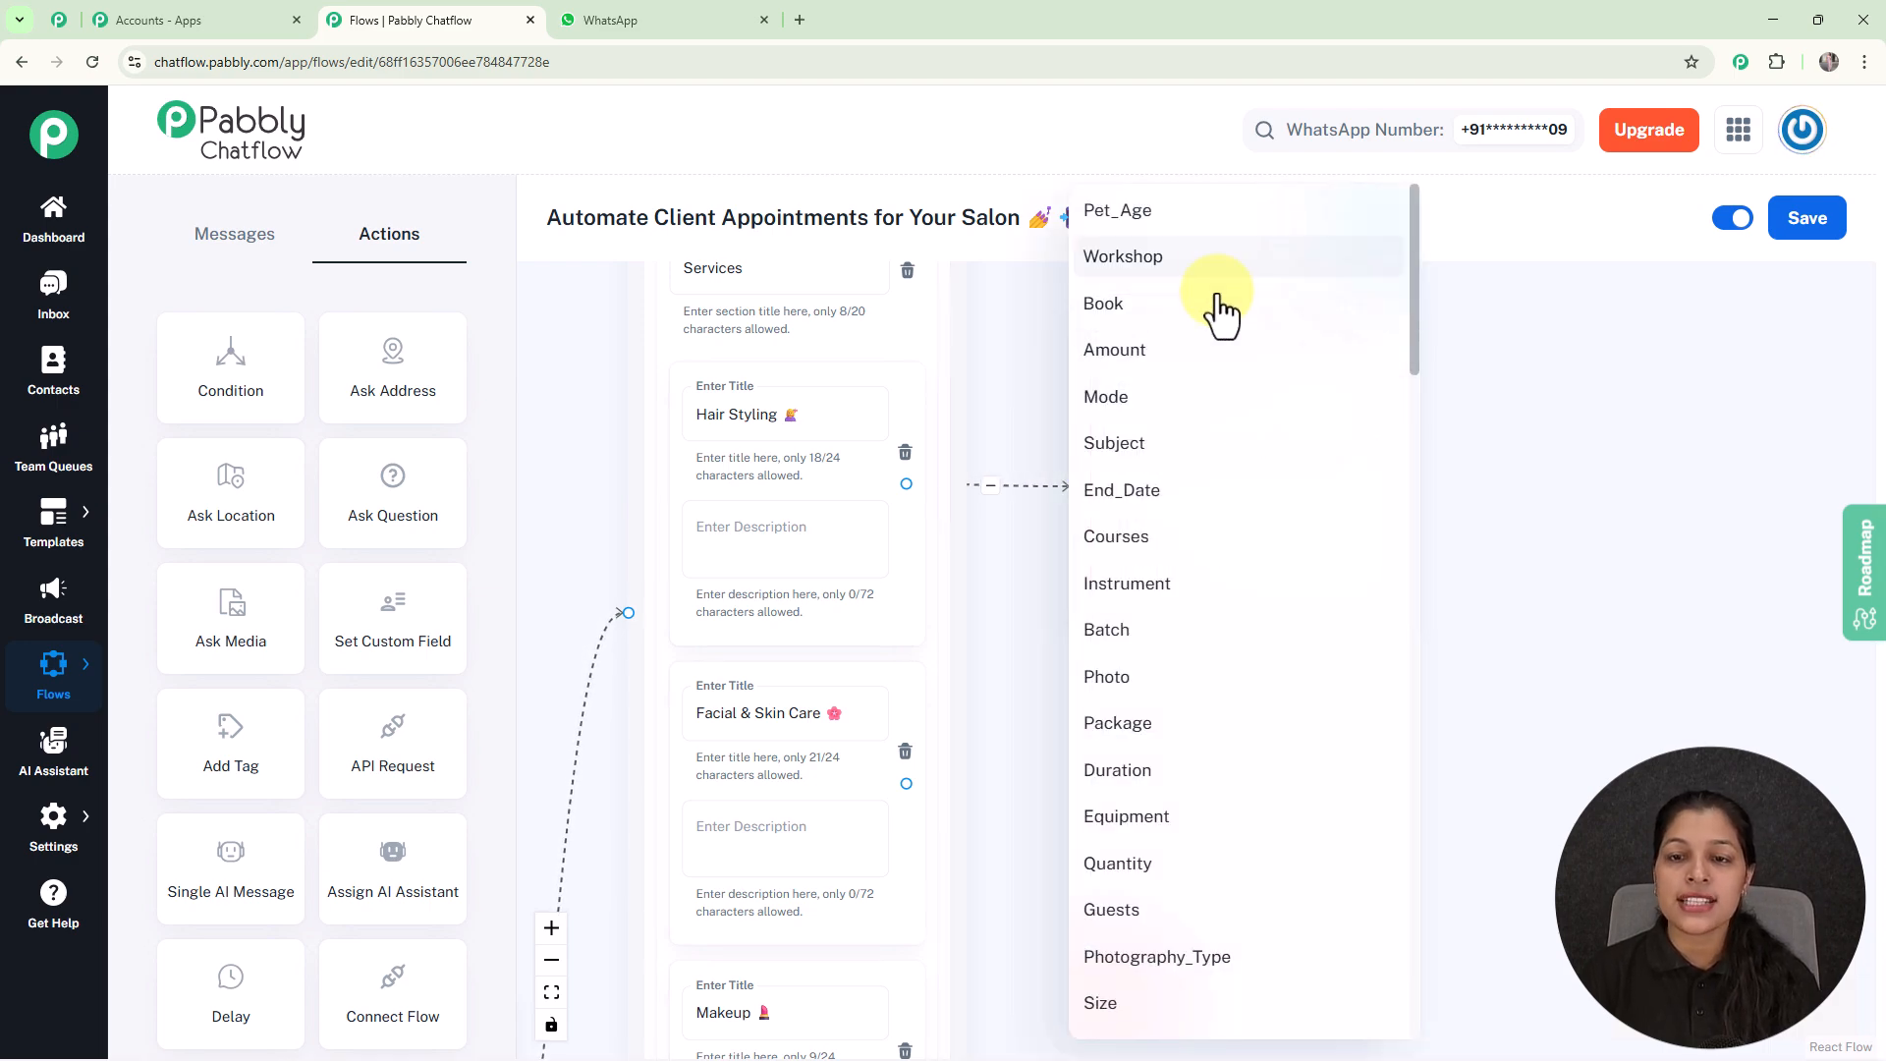
click(1503, 513)
mouse_move(59, 835)
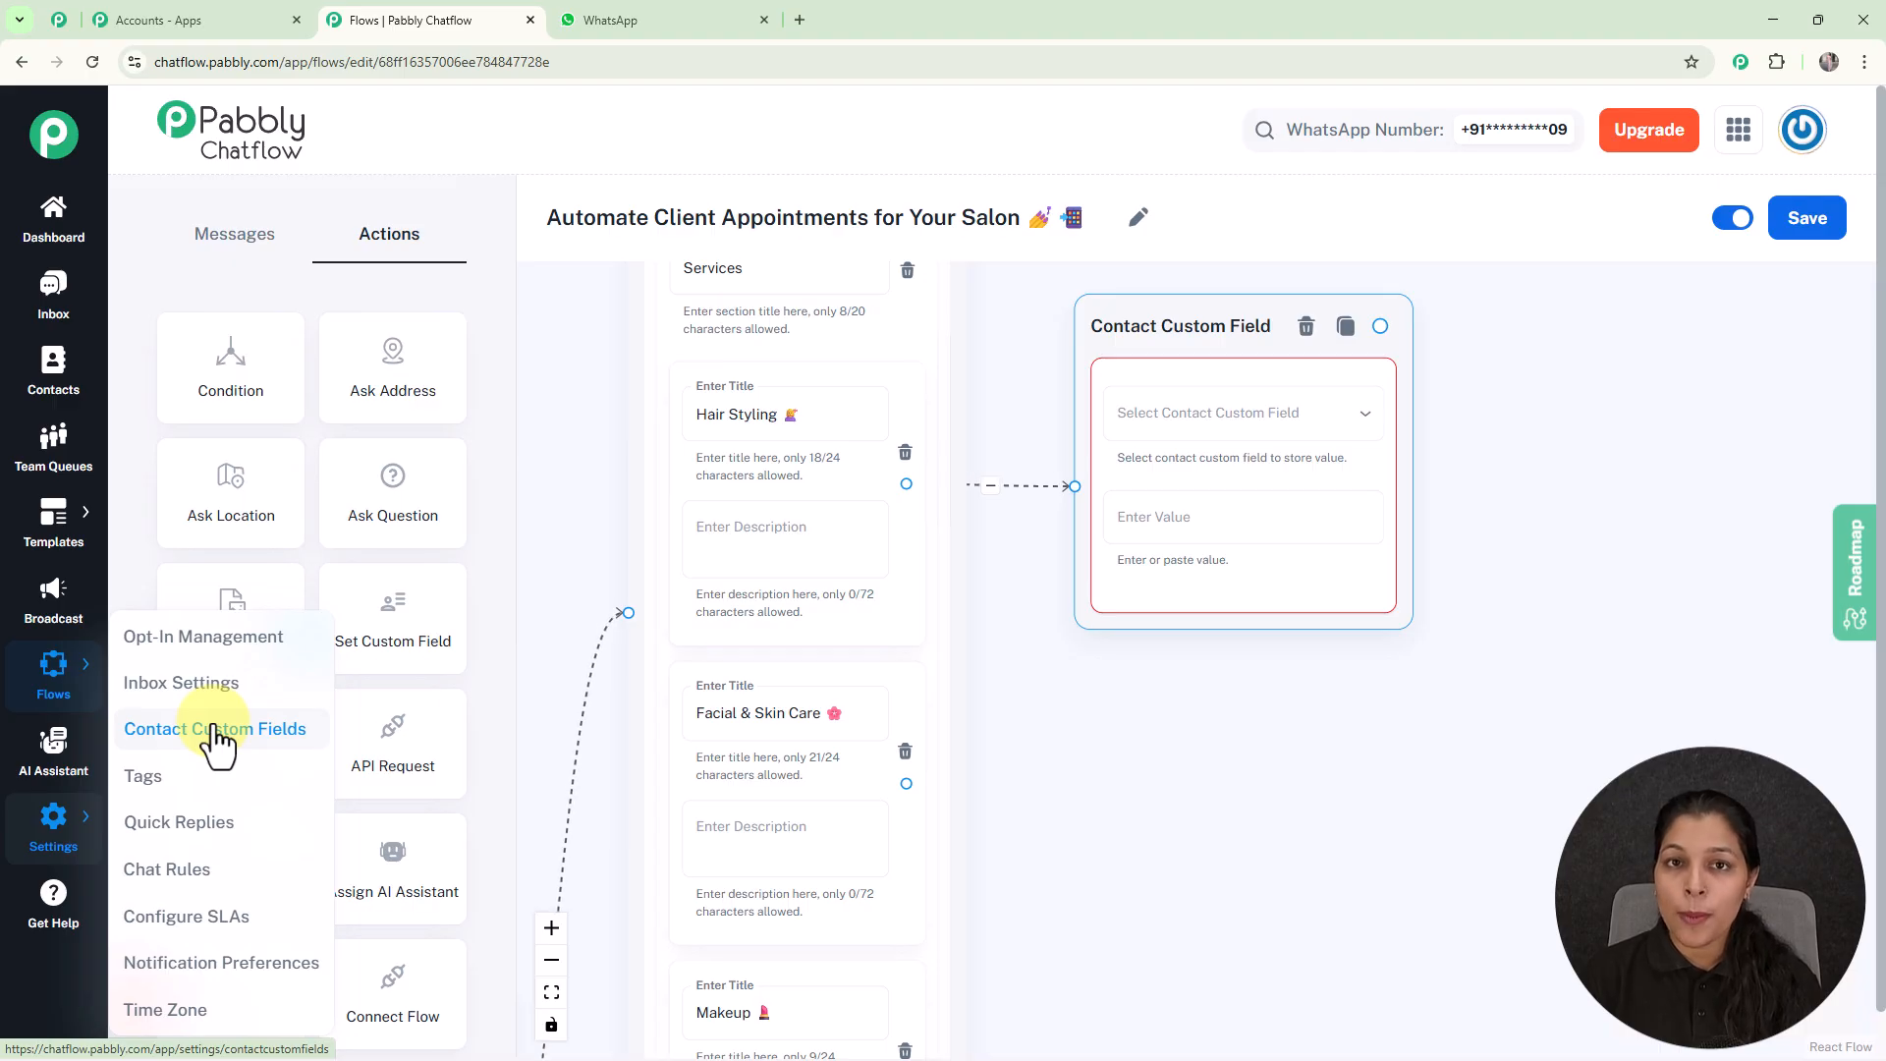
click(1461, 361)
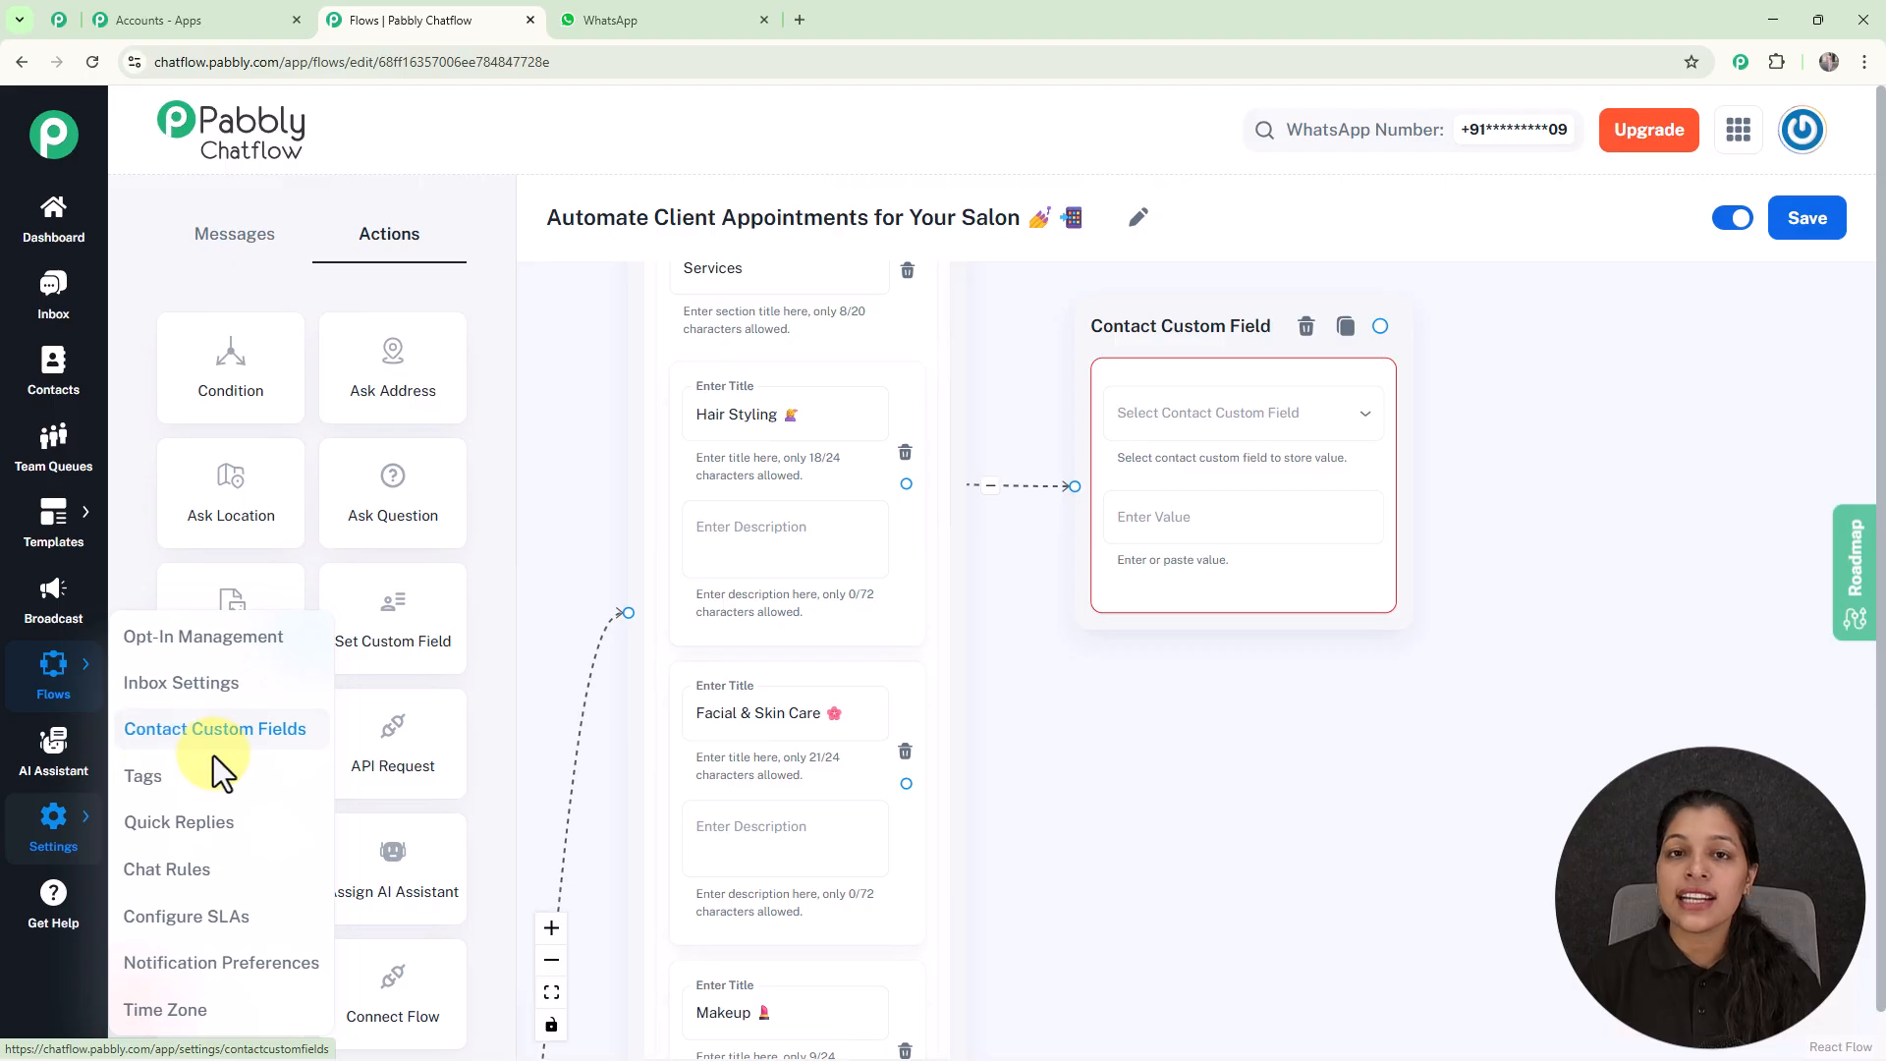
Add an empty field in the Contact Custom Fields settings of the other open account and delete it again.
click(51, 19)
scroll(825, 505, down, 6)
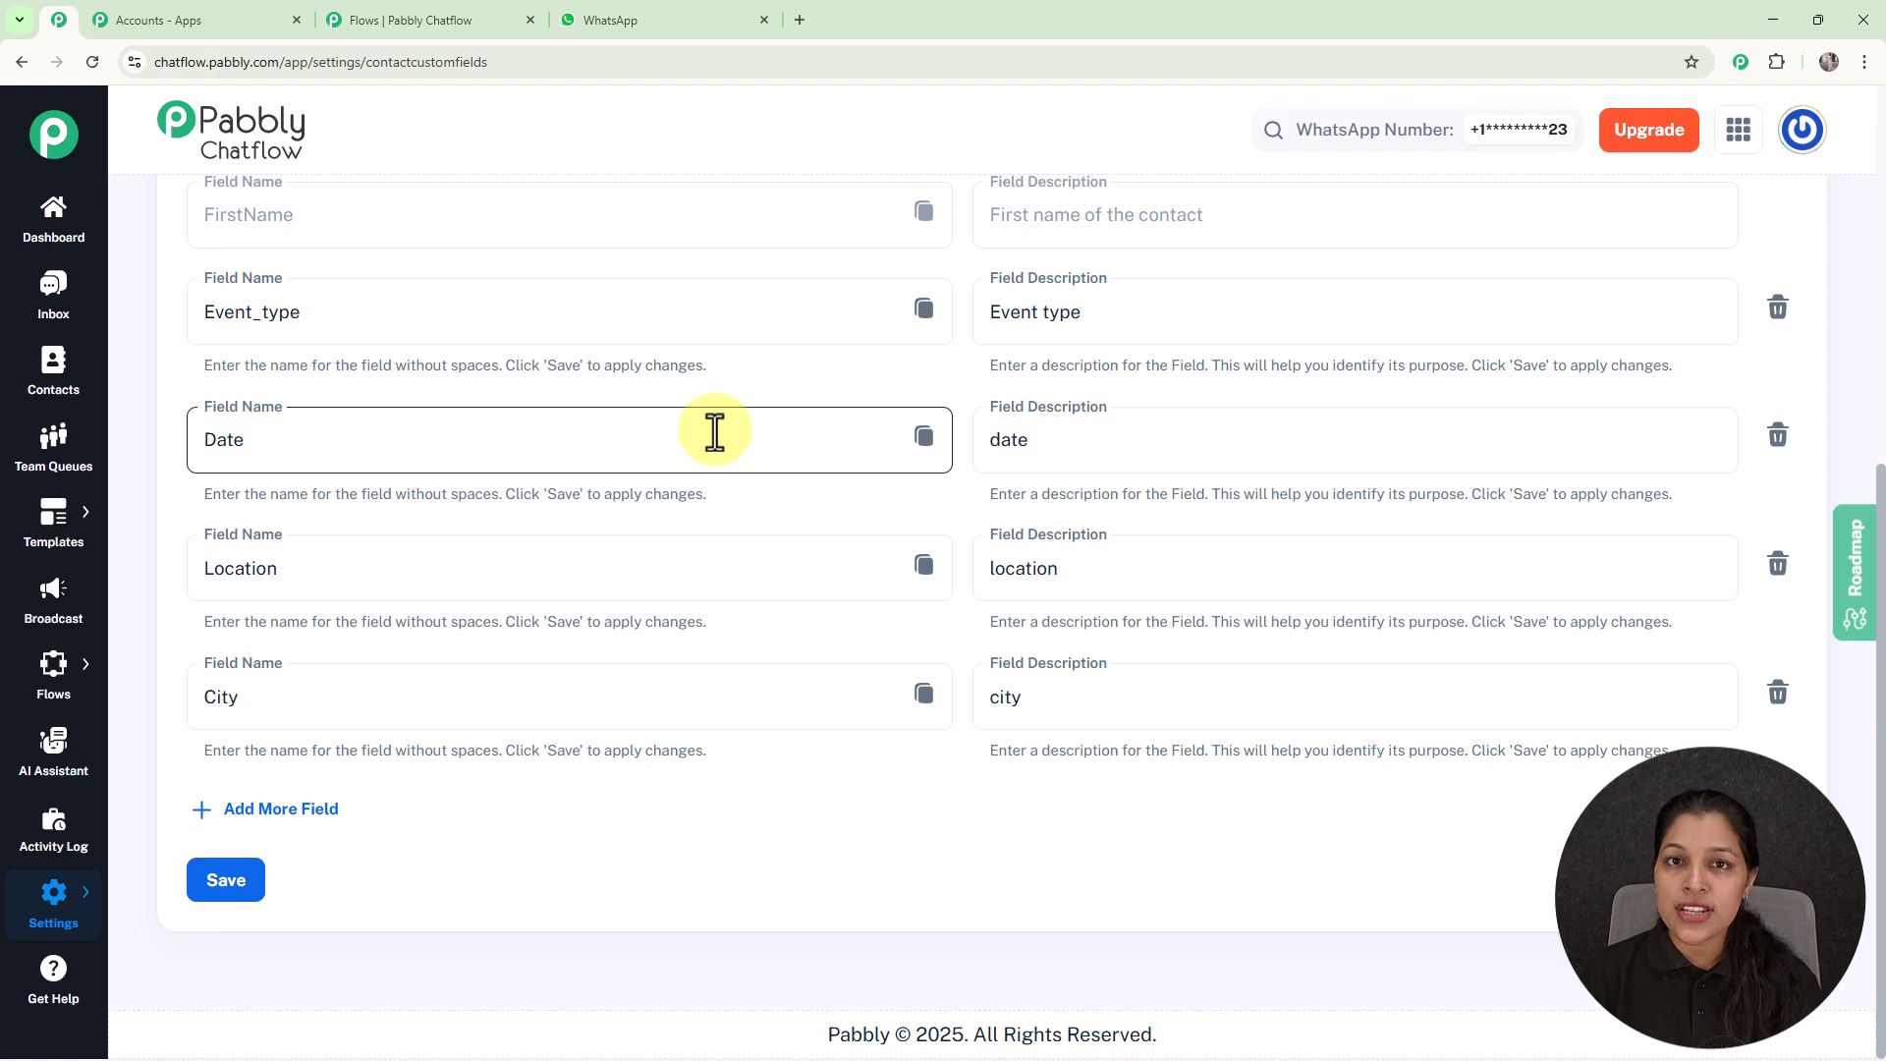
click(312, 811)
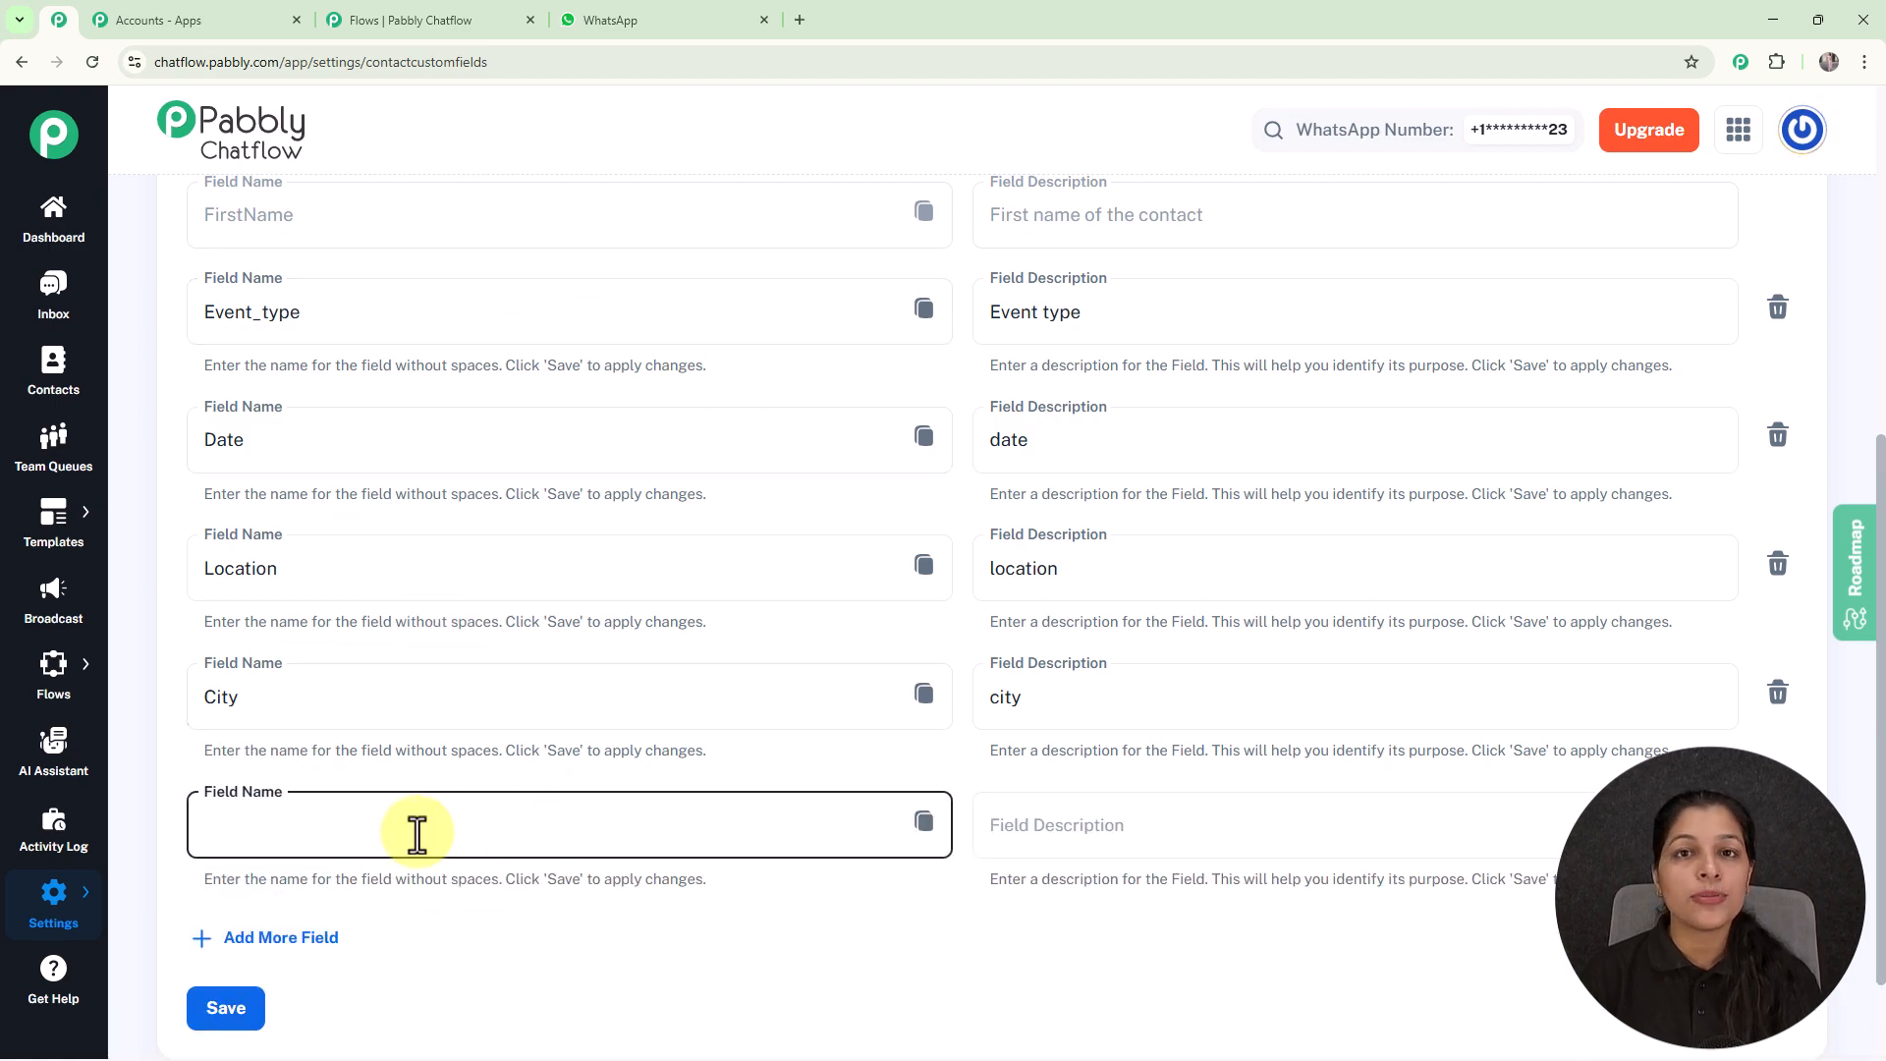
scroll(442, 776, down, 2)
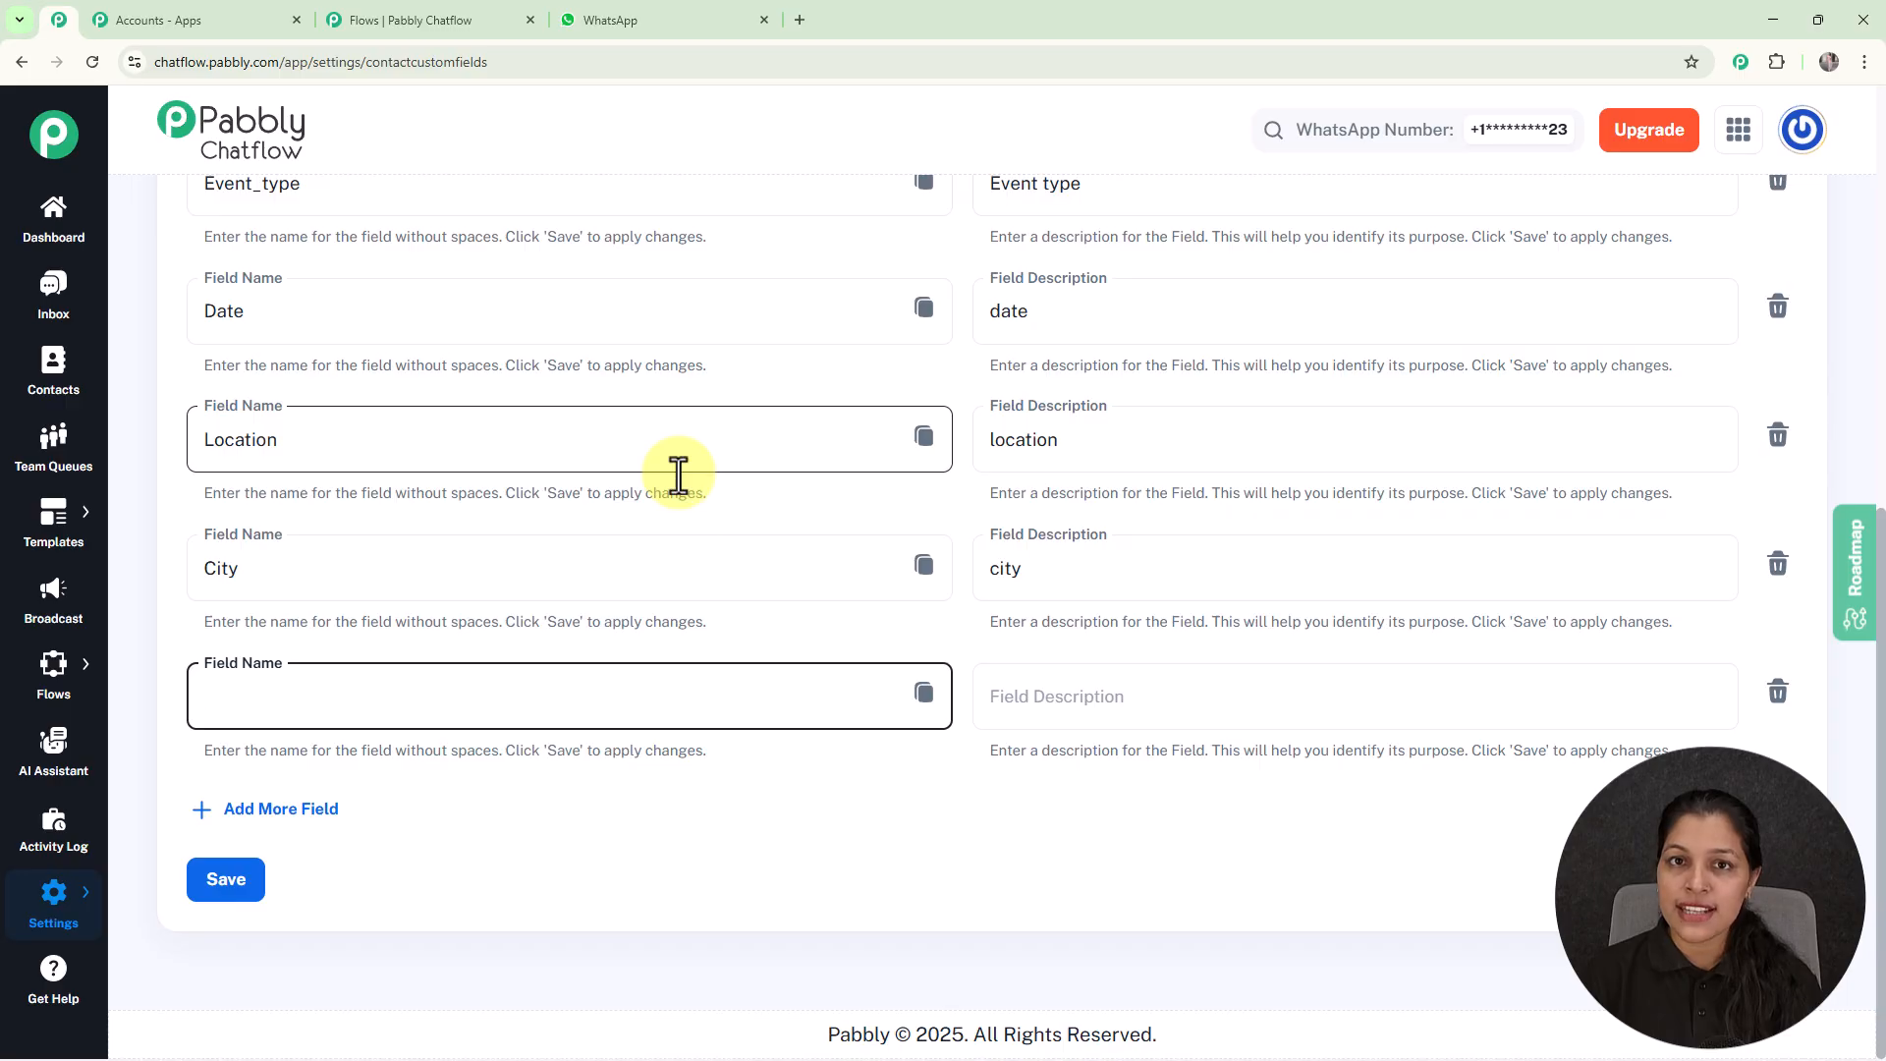
scroll(678, 475, up, 1)
click(1780, 790)
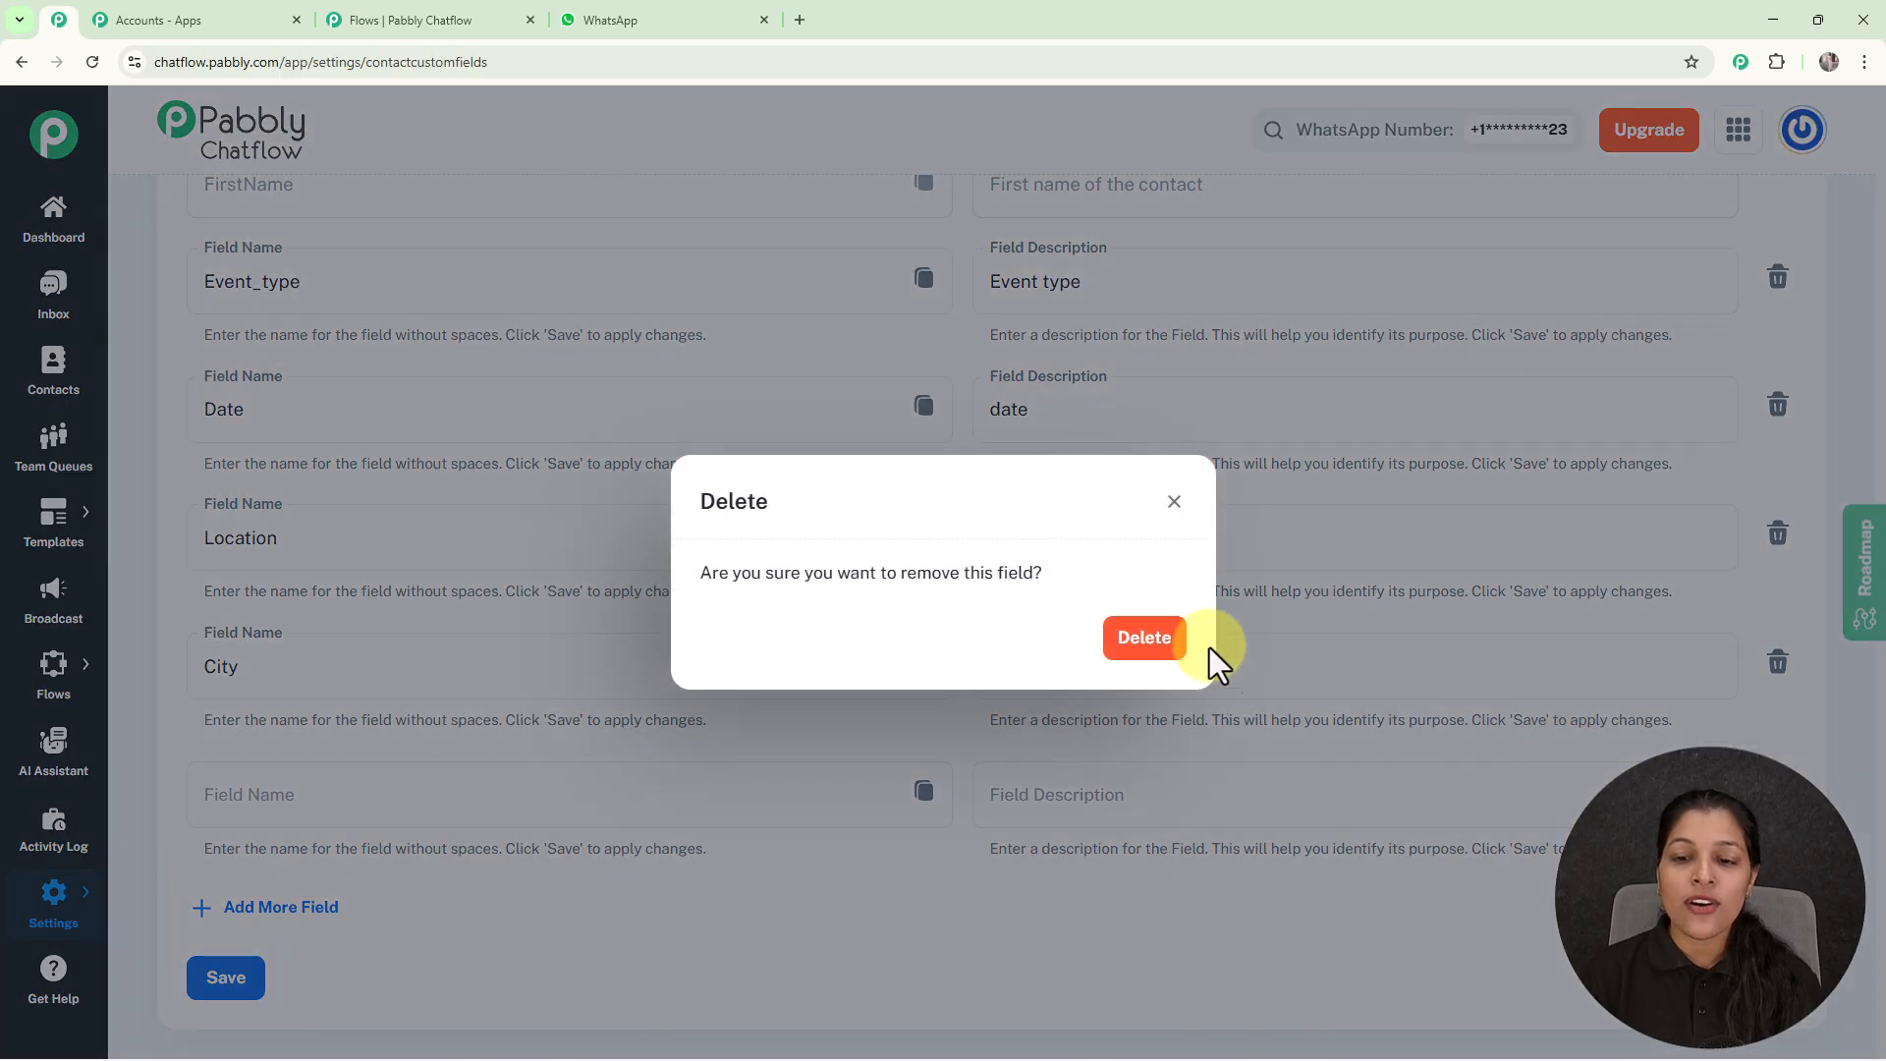
click(1143, 644)
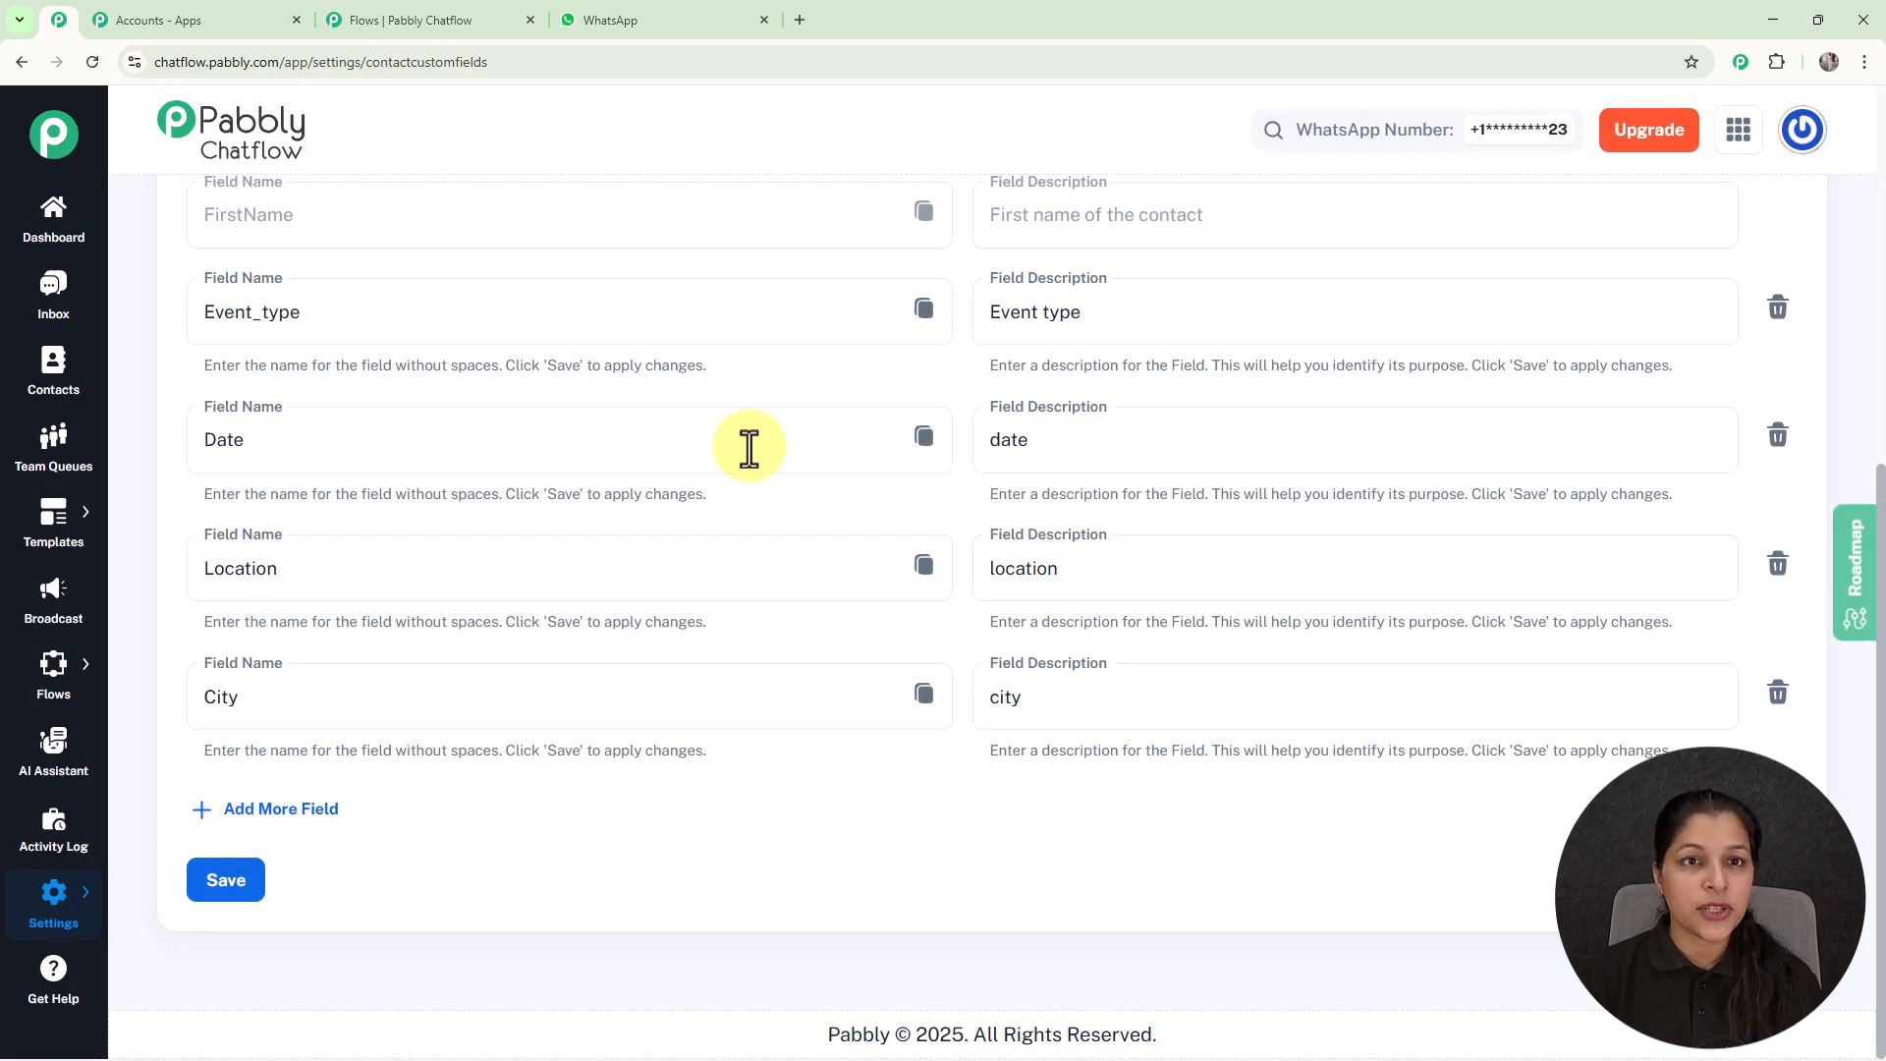
Back in the salon flow, set the Hair Styling branch's custom field to Service with the value "Hair Styling".
click(387, 23)
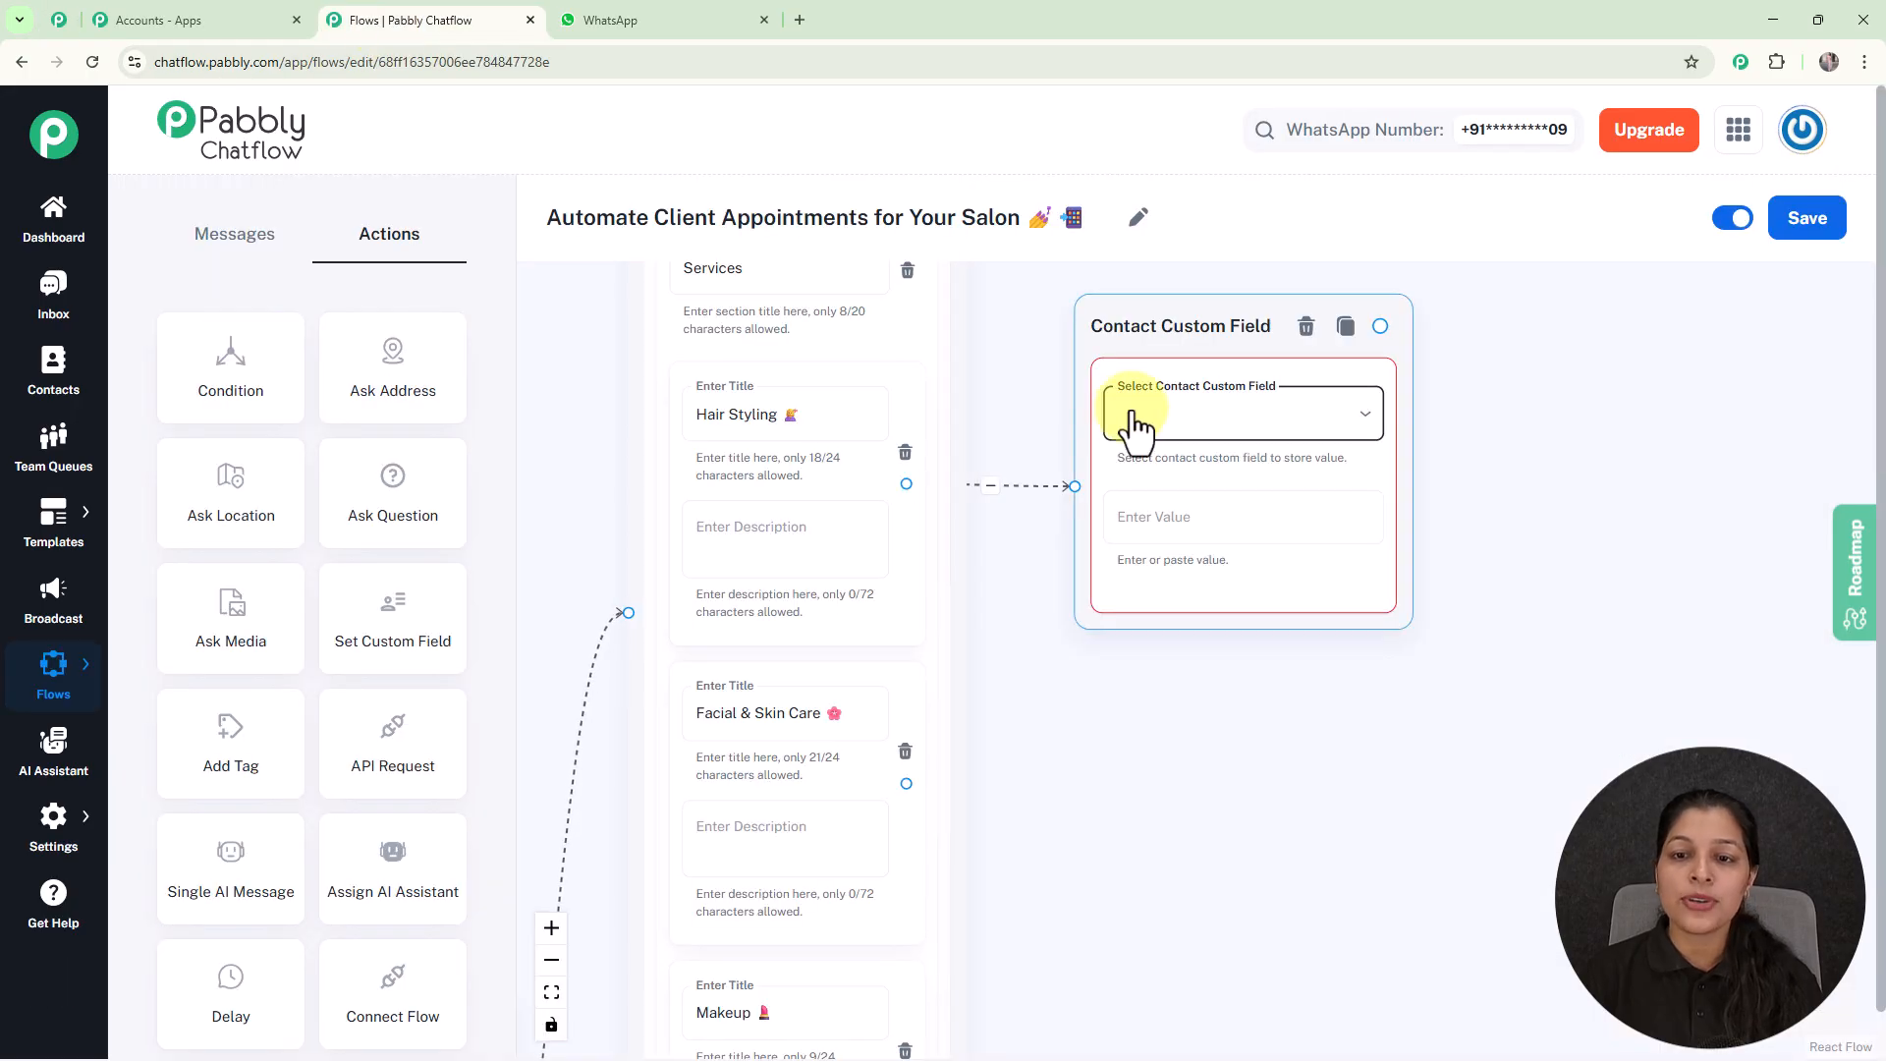
click(1129, 421)
scroll(1138, 430, up, 8)
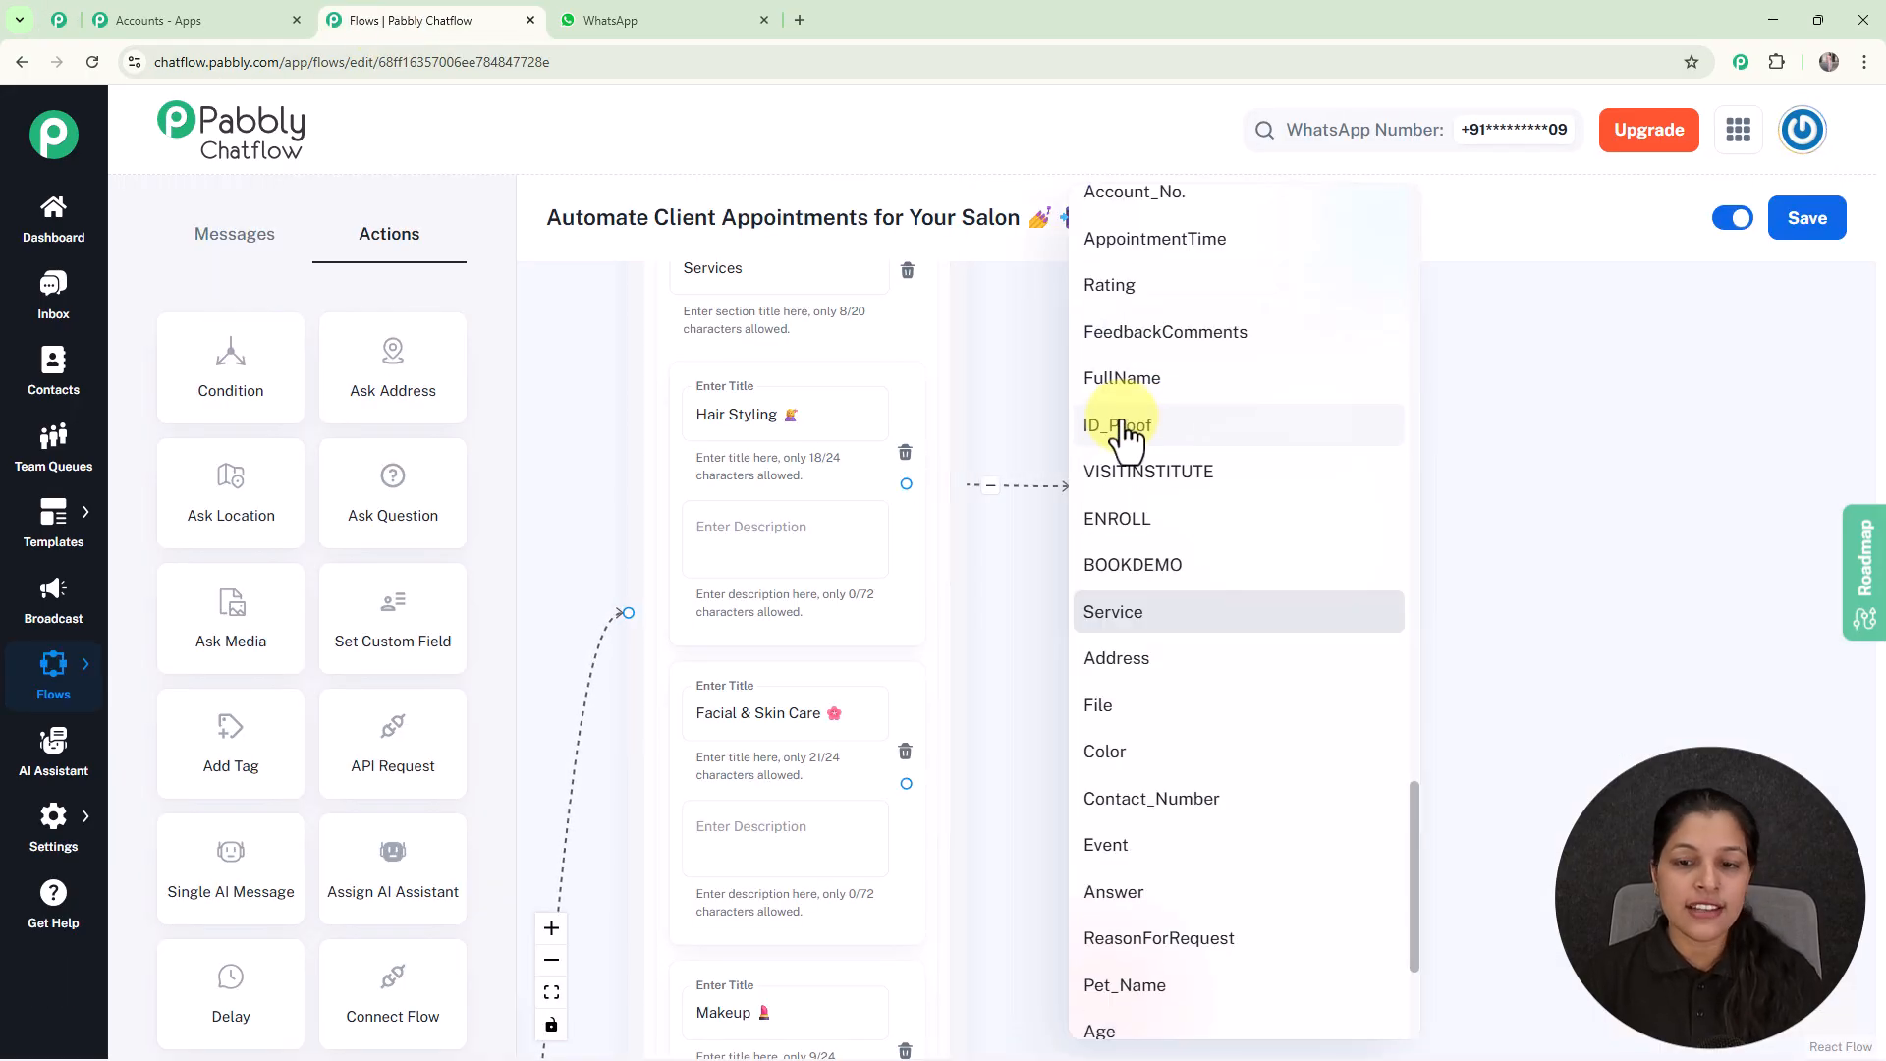
click(1185, 630)
double_click(735, 413)
triple_click(725, 412)
key(ctrl+c)
click(1241, 518)
key(ctrl+v)
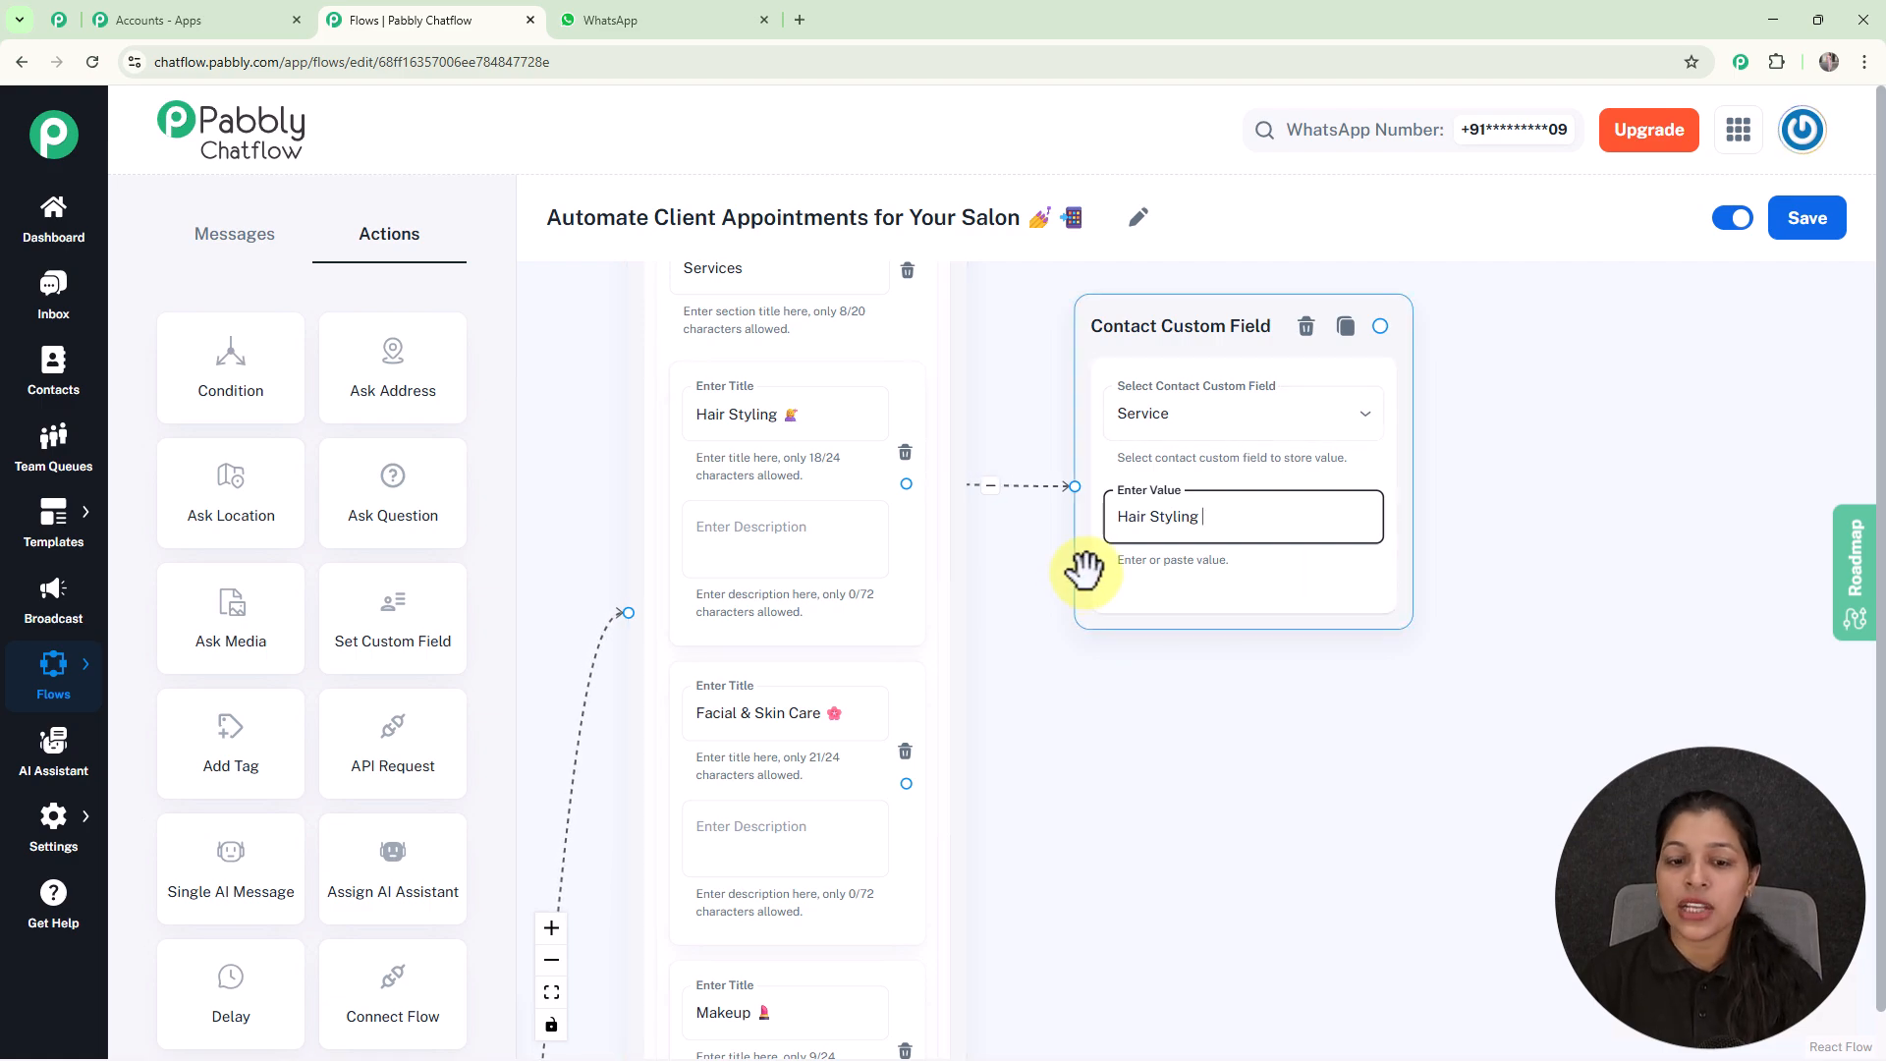
Connect the Facial & Skin Care and Makeup items to their own Contact Custom Field nodes, each storing the service name in Service.
scroll(1086, 572, down, 5)
drag(1098, 678, 1081, 501)
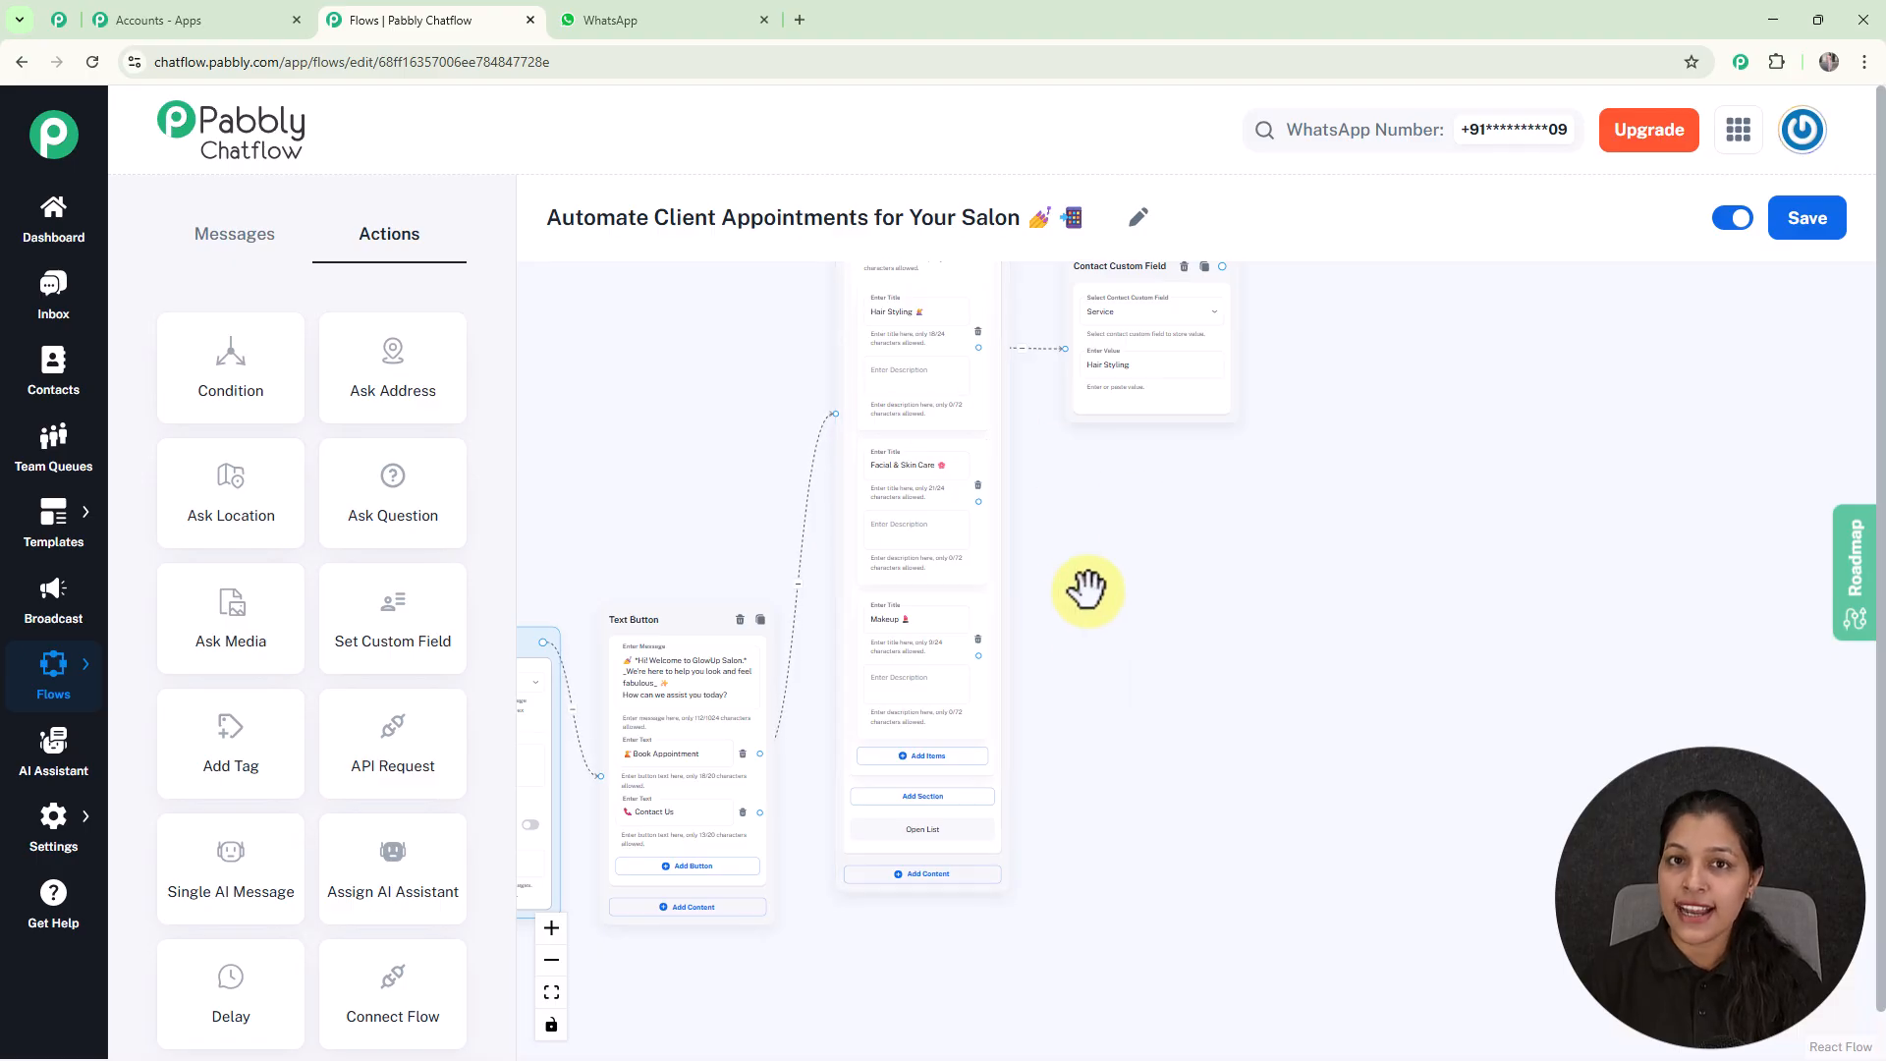
drag(764, 676, 980, 824)
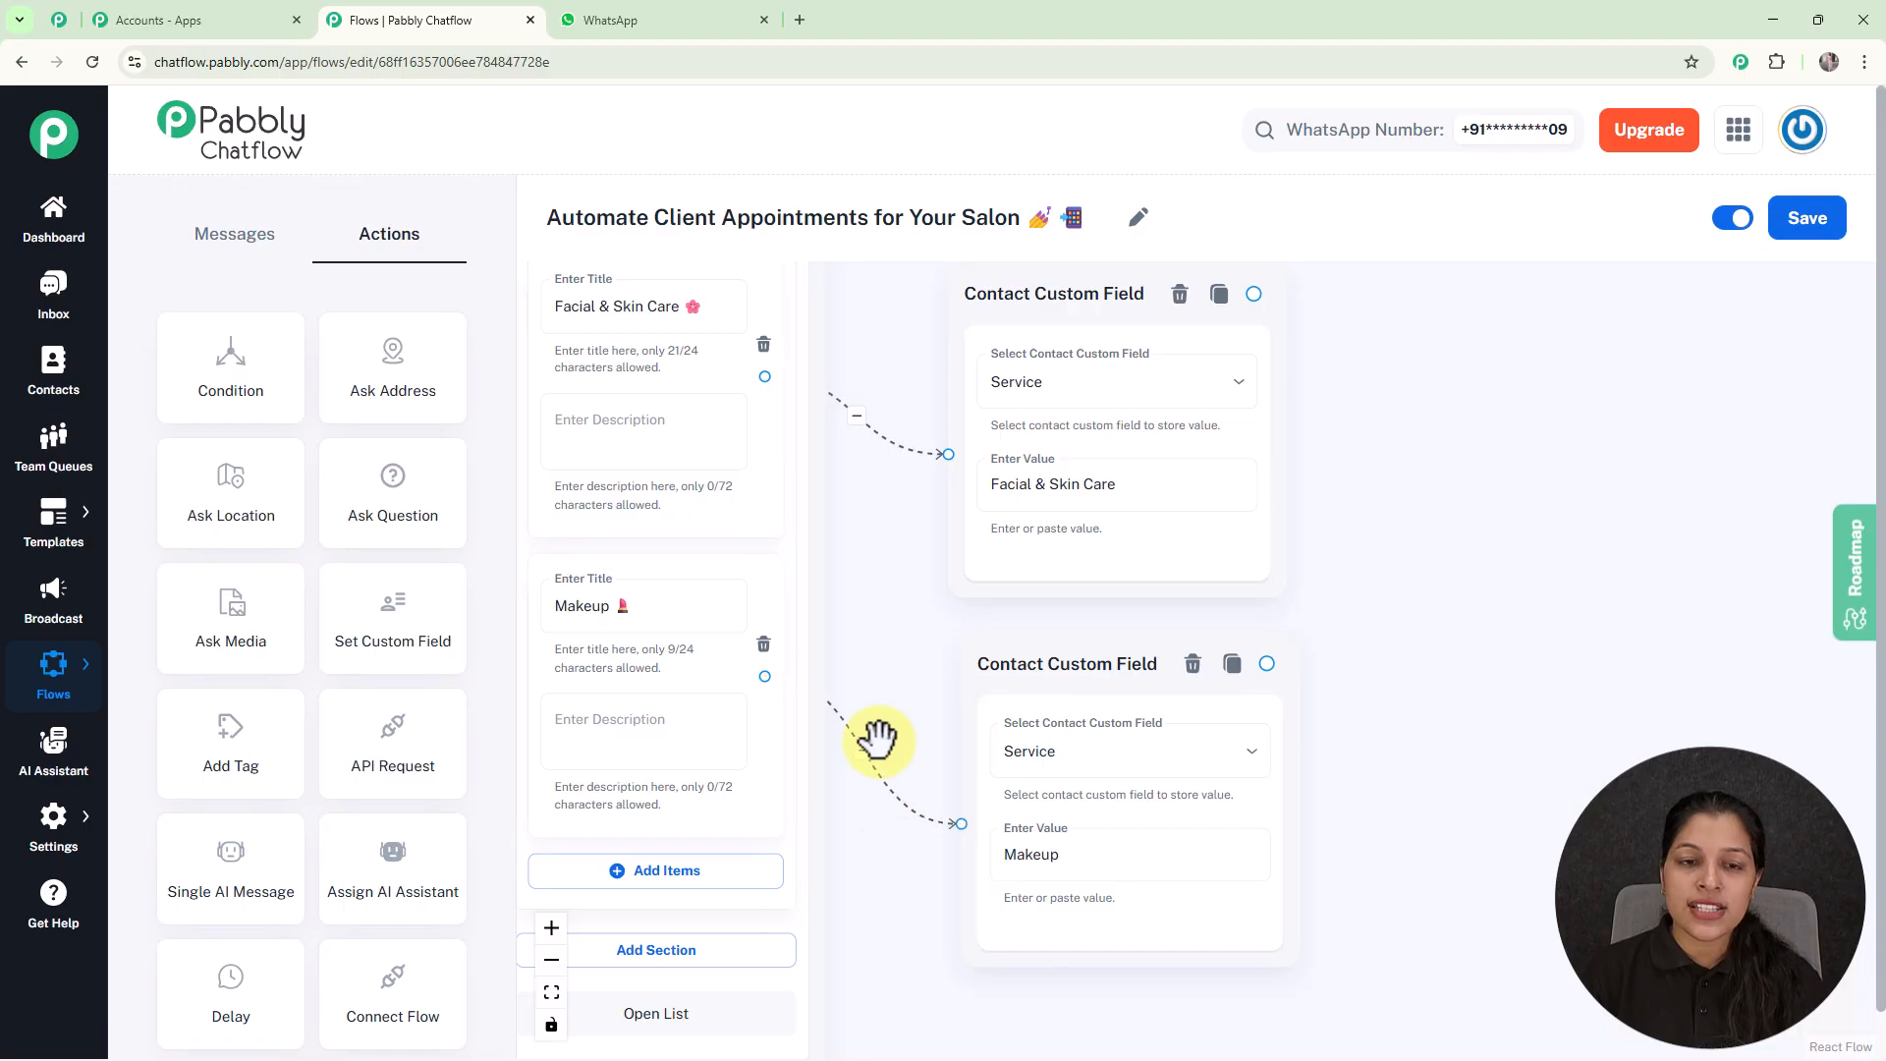
Add an Ask Question node and connect all three Contact Custom Field nodes to it.
scroll(871, 740, down, 3)
scroll(1213, 510, down, 2)
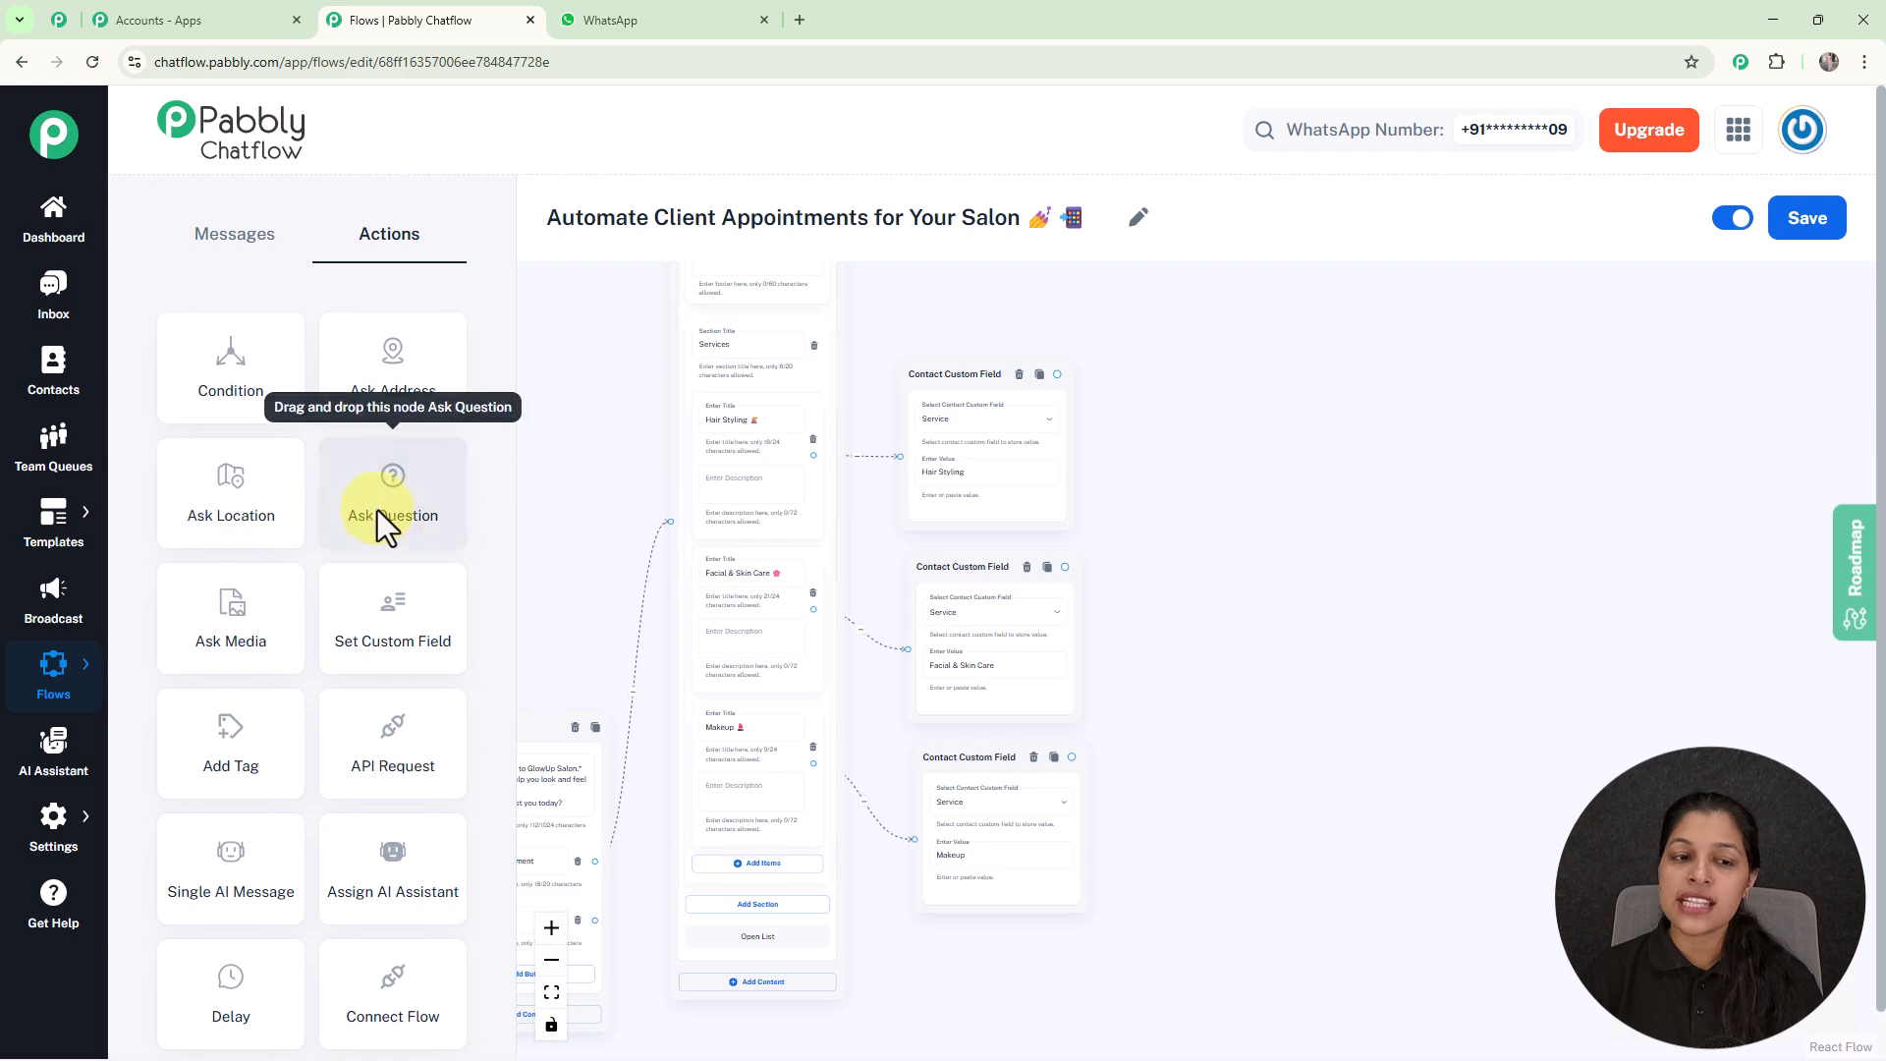
drag(381, 521, 1263, 450)
scroll(1130, 455, up, 2)
scroll(1130, 454, up, 2)
drag(1017, 327, 1277, 675)
drag(1029, 627, 1275, 677)
drag(1179, 815, 1130, 620)
drag(994, 730, 1225, 476)
Set the Question node's message to "🗓️ _Great choice!_ Please select a *preferred date* for your appointment.".
scroll(1203, 604, down, 2)
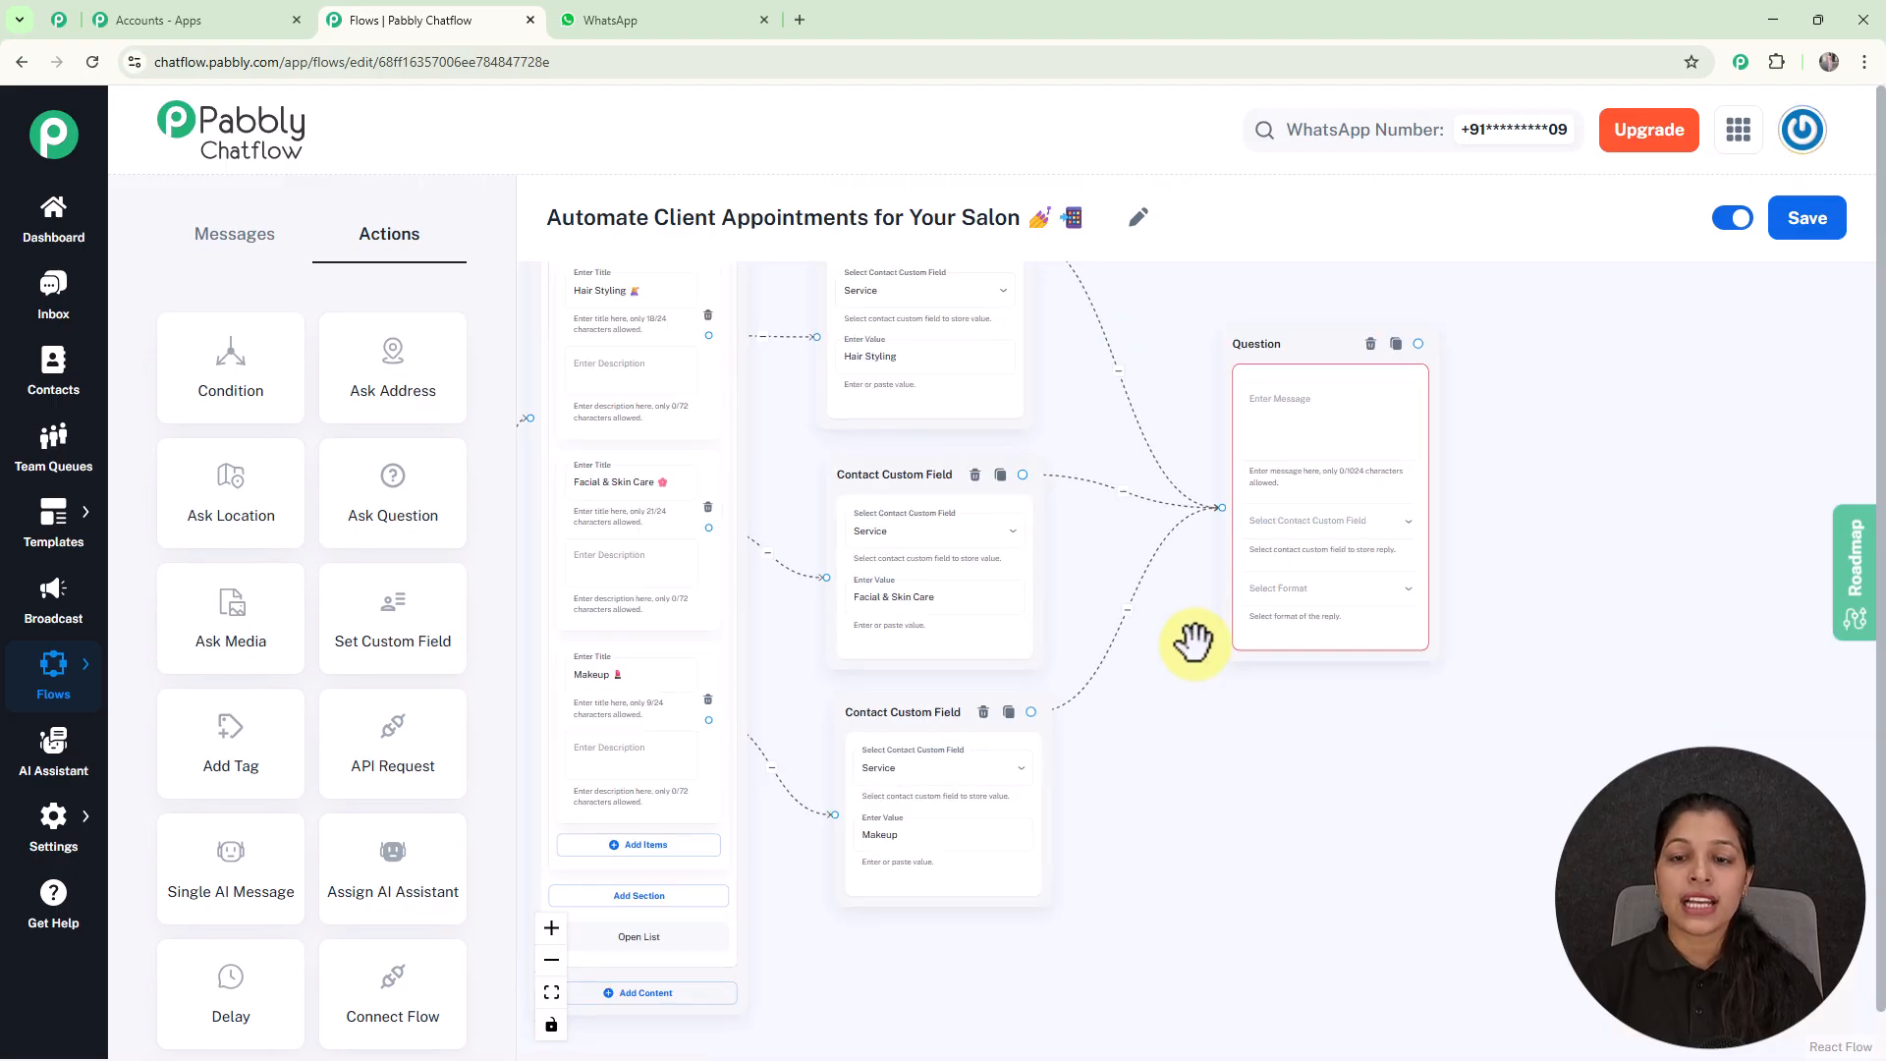
scroll(1336, 497, up, 3)
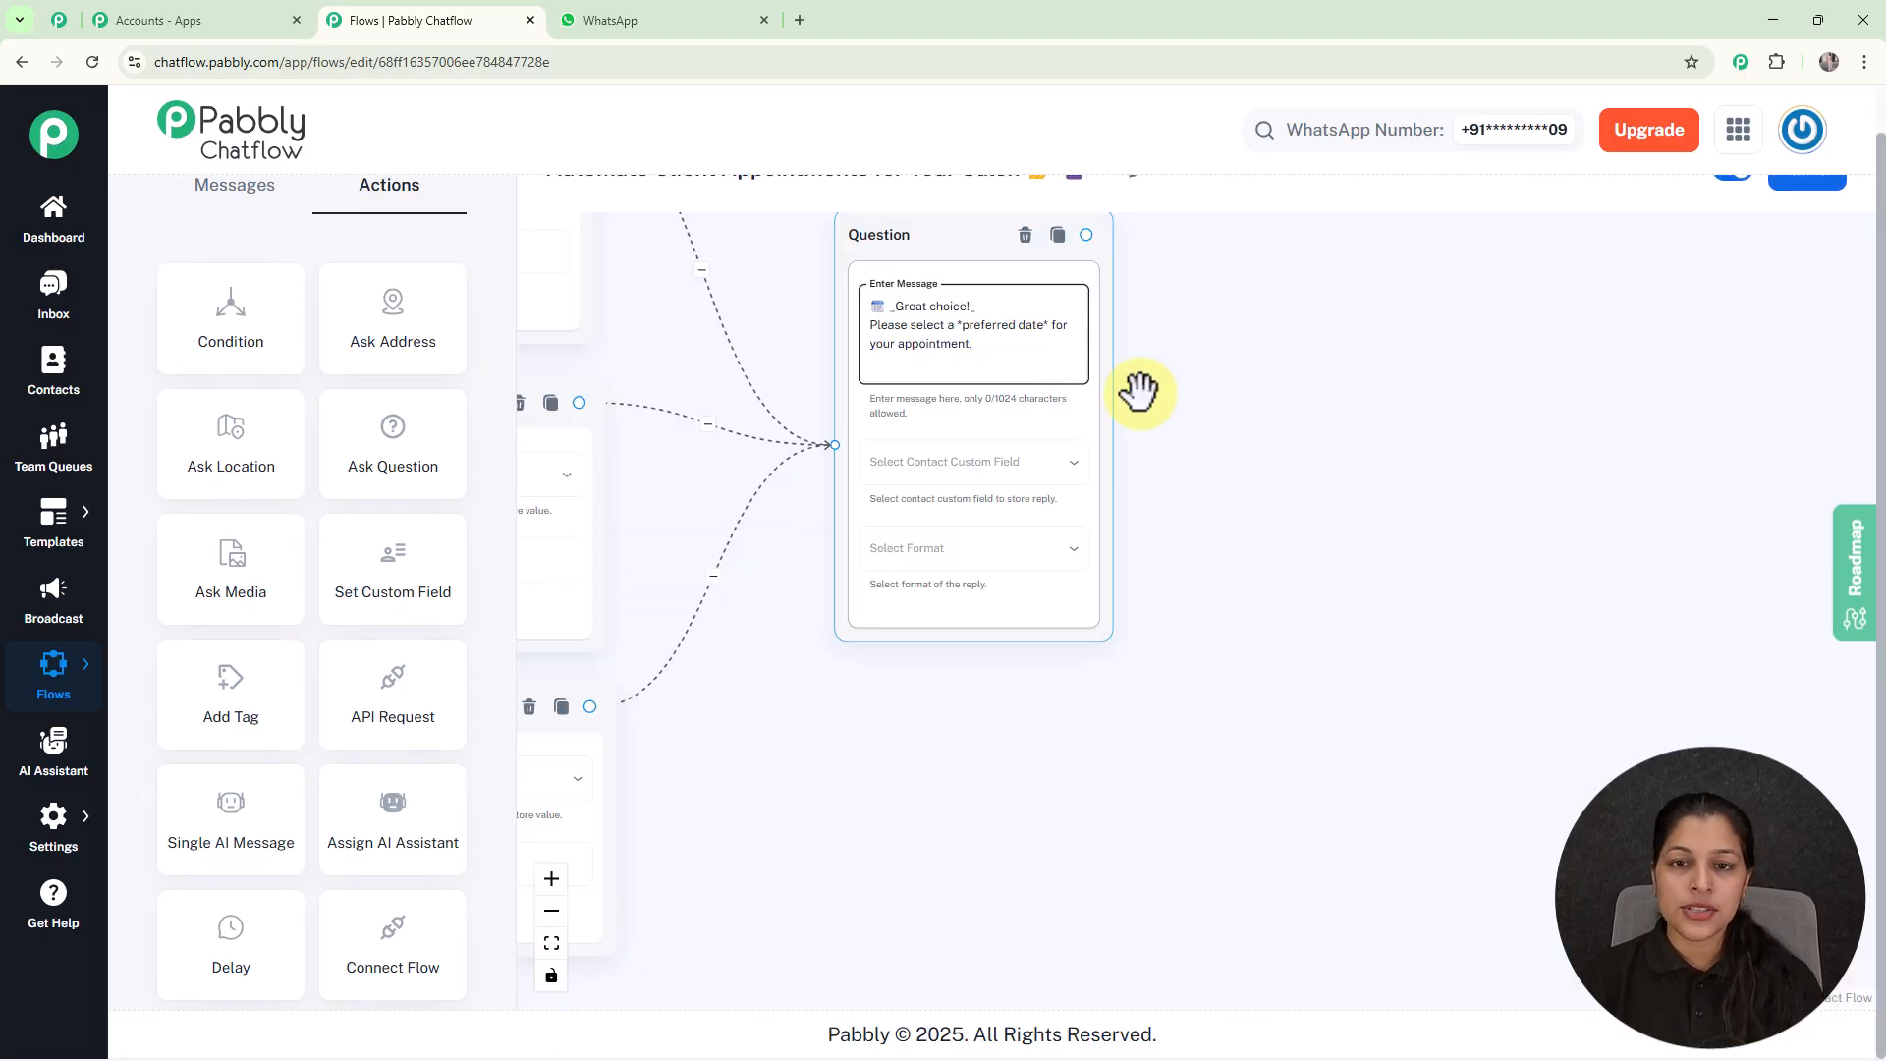
drag(1159, 395, 1447, 521)
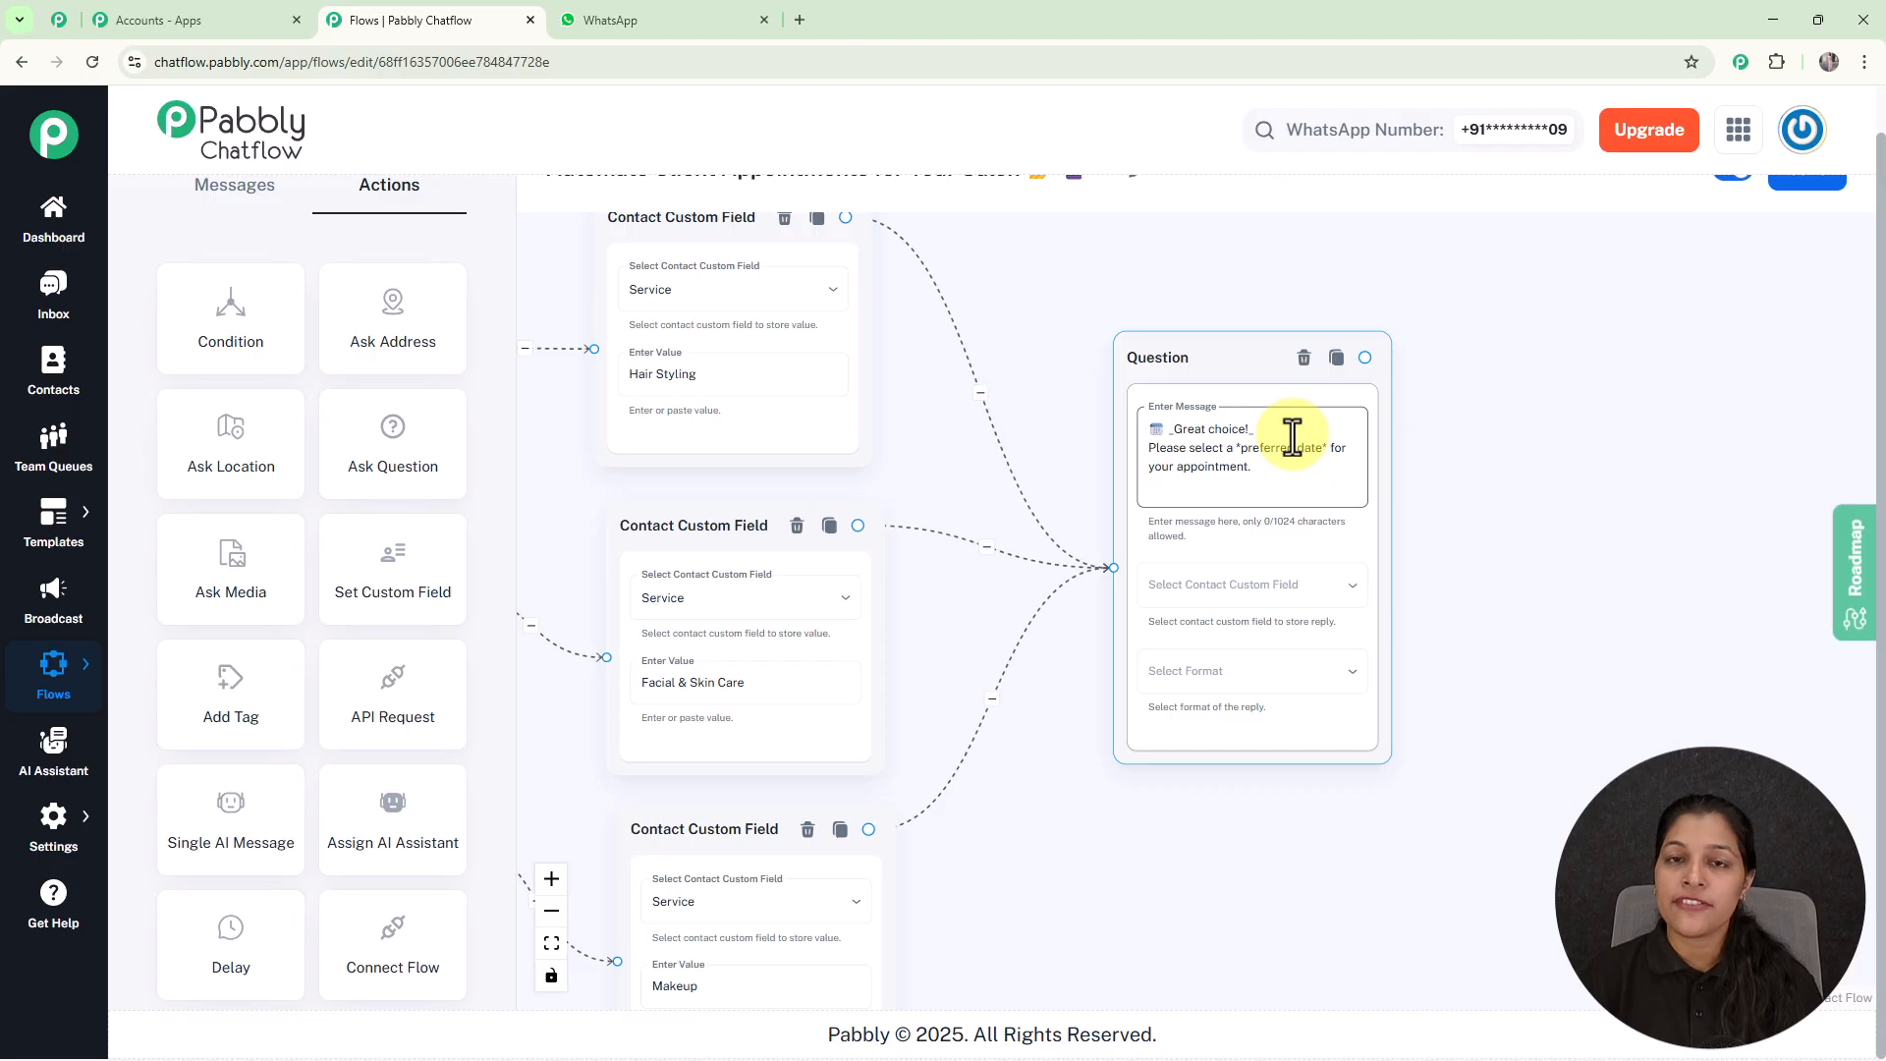
Store the preferred-date question's reply in the Date custom field and set its reply format to Date.
click(1265, 594)
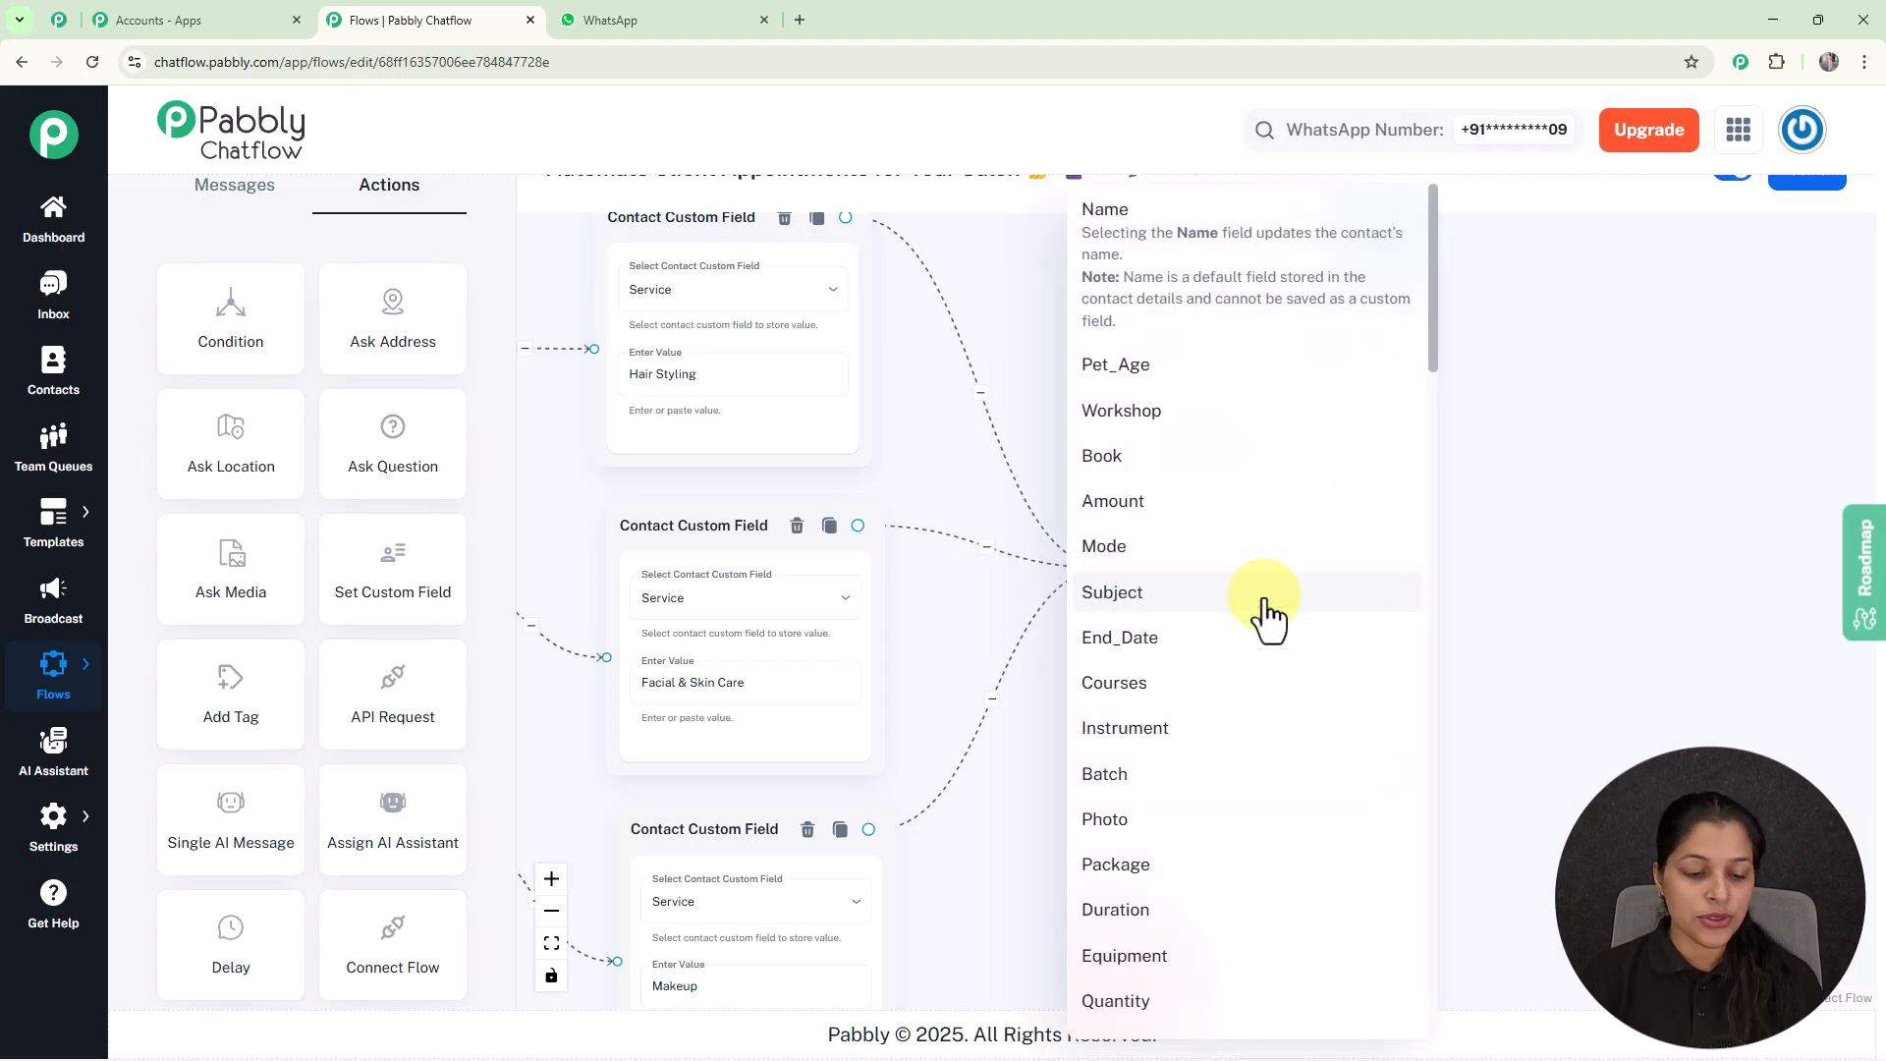
scroll(1266, 614, down, 5)
click(1251, 626)
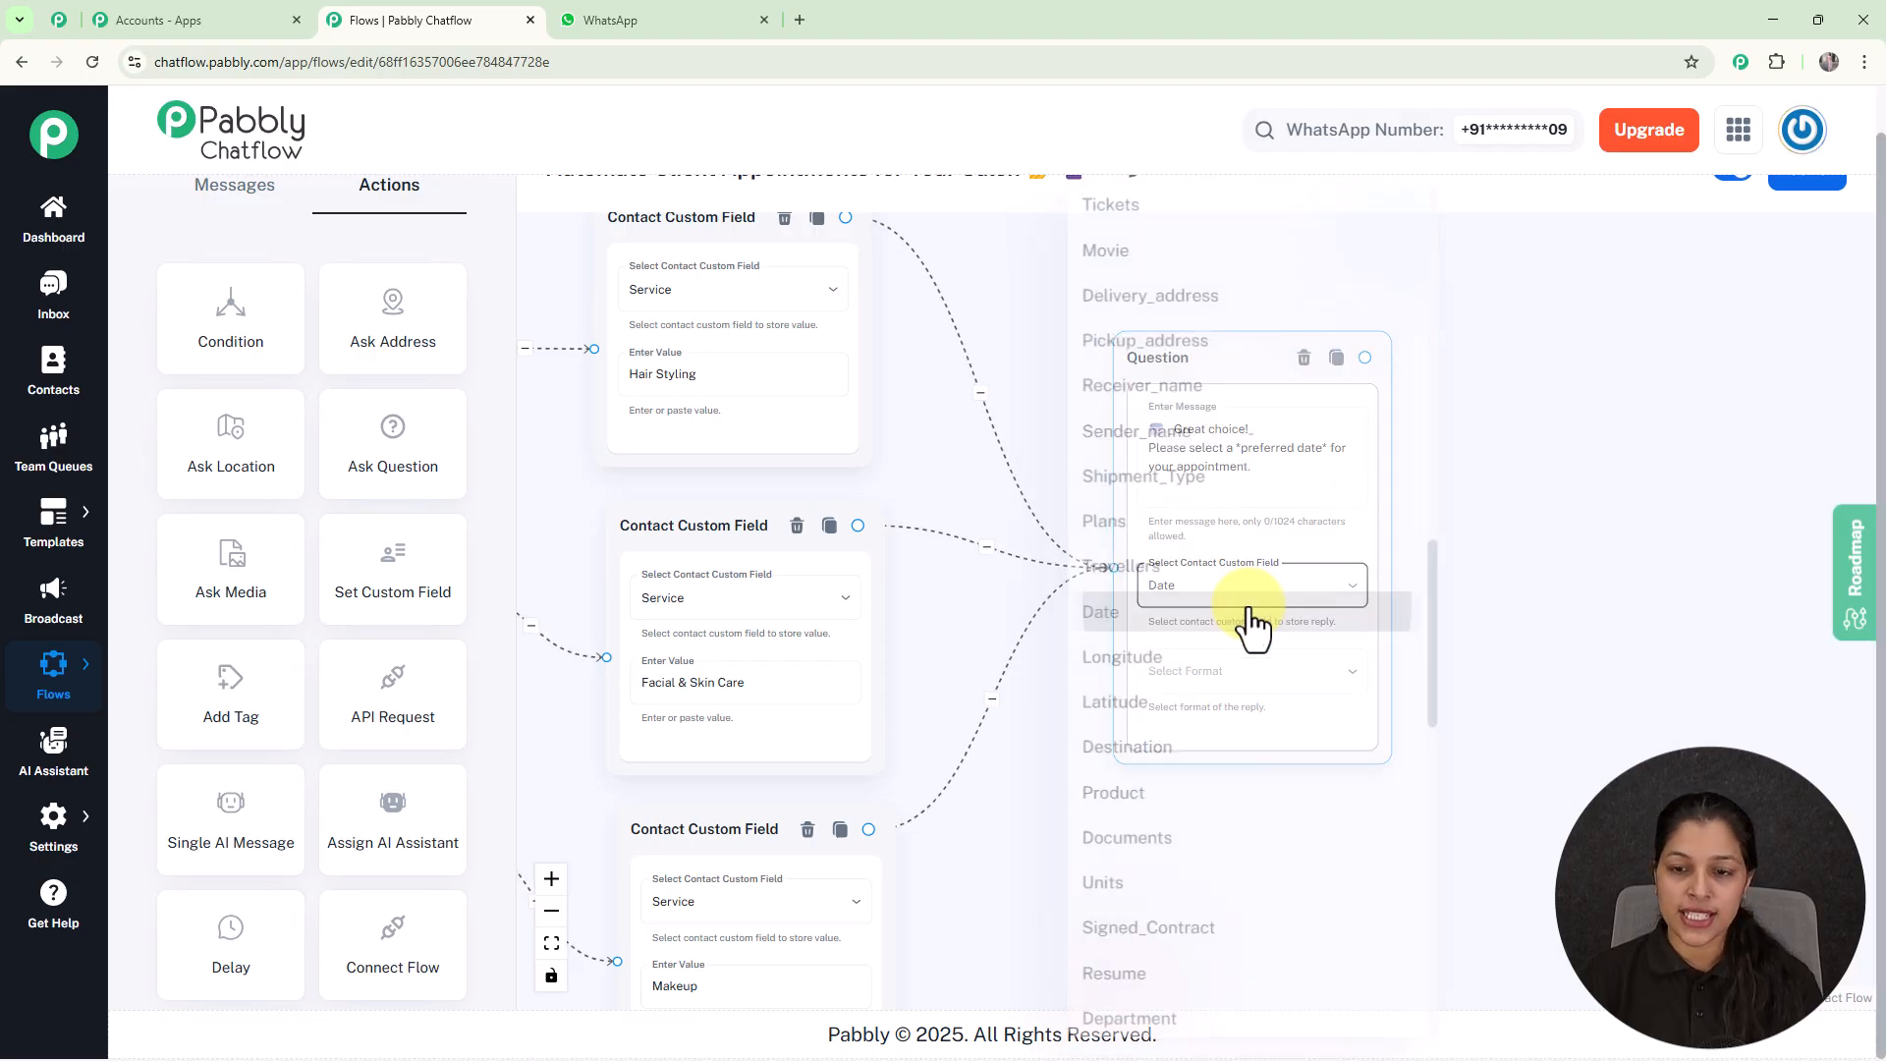
click(1308, 594)
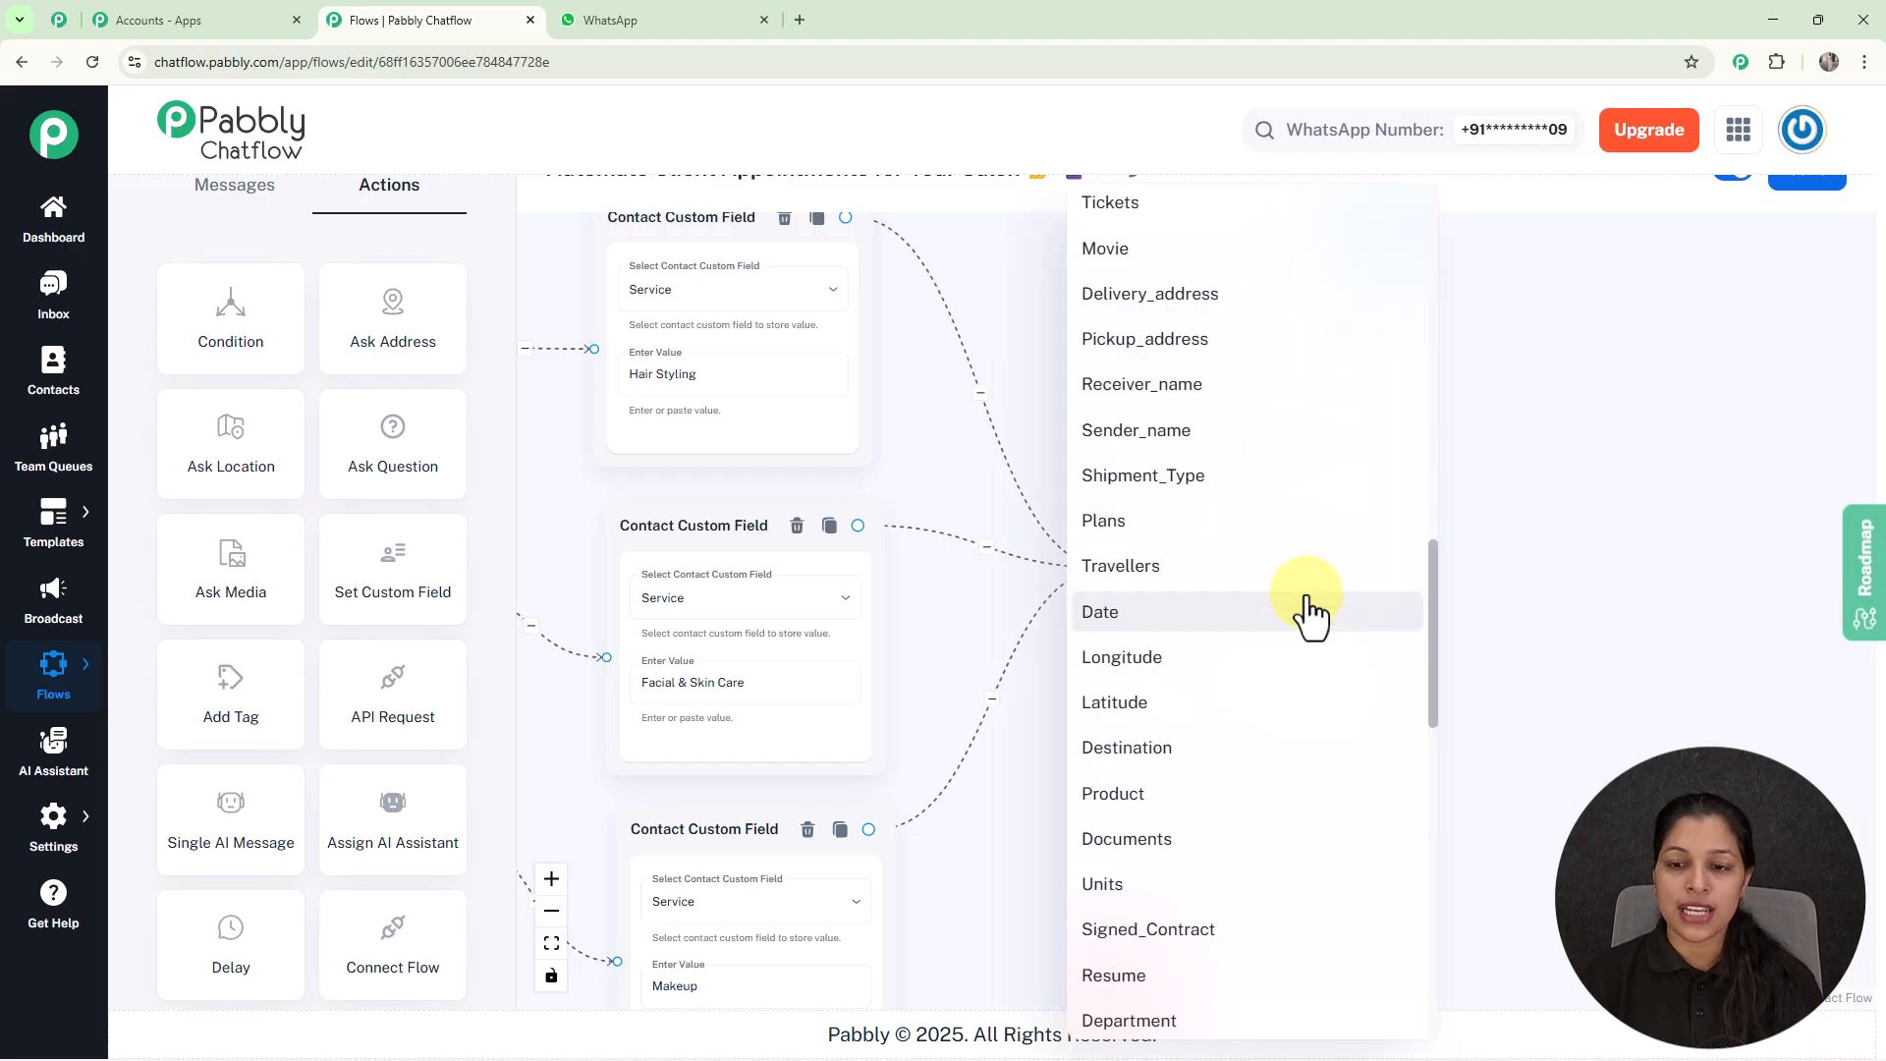
click(1307, 612)
click(1281, 676)
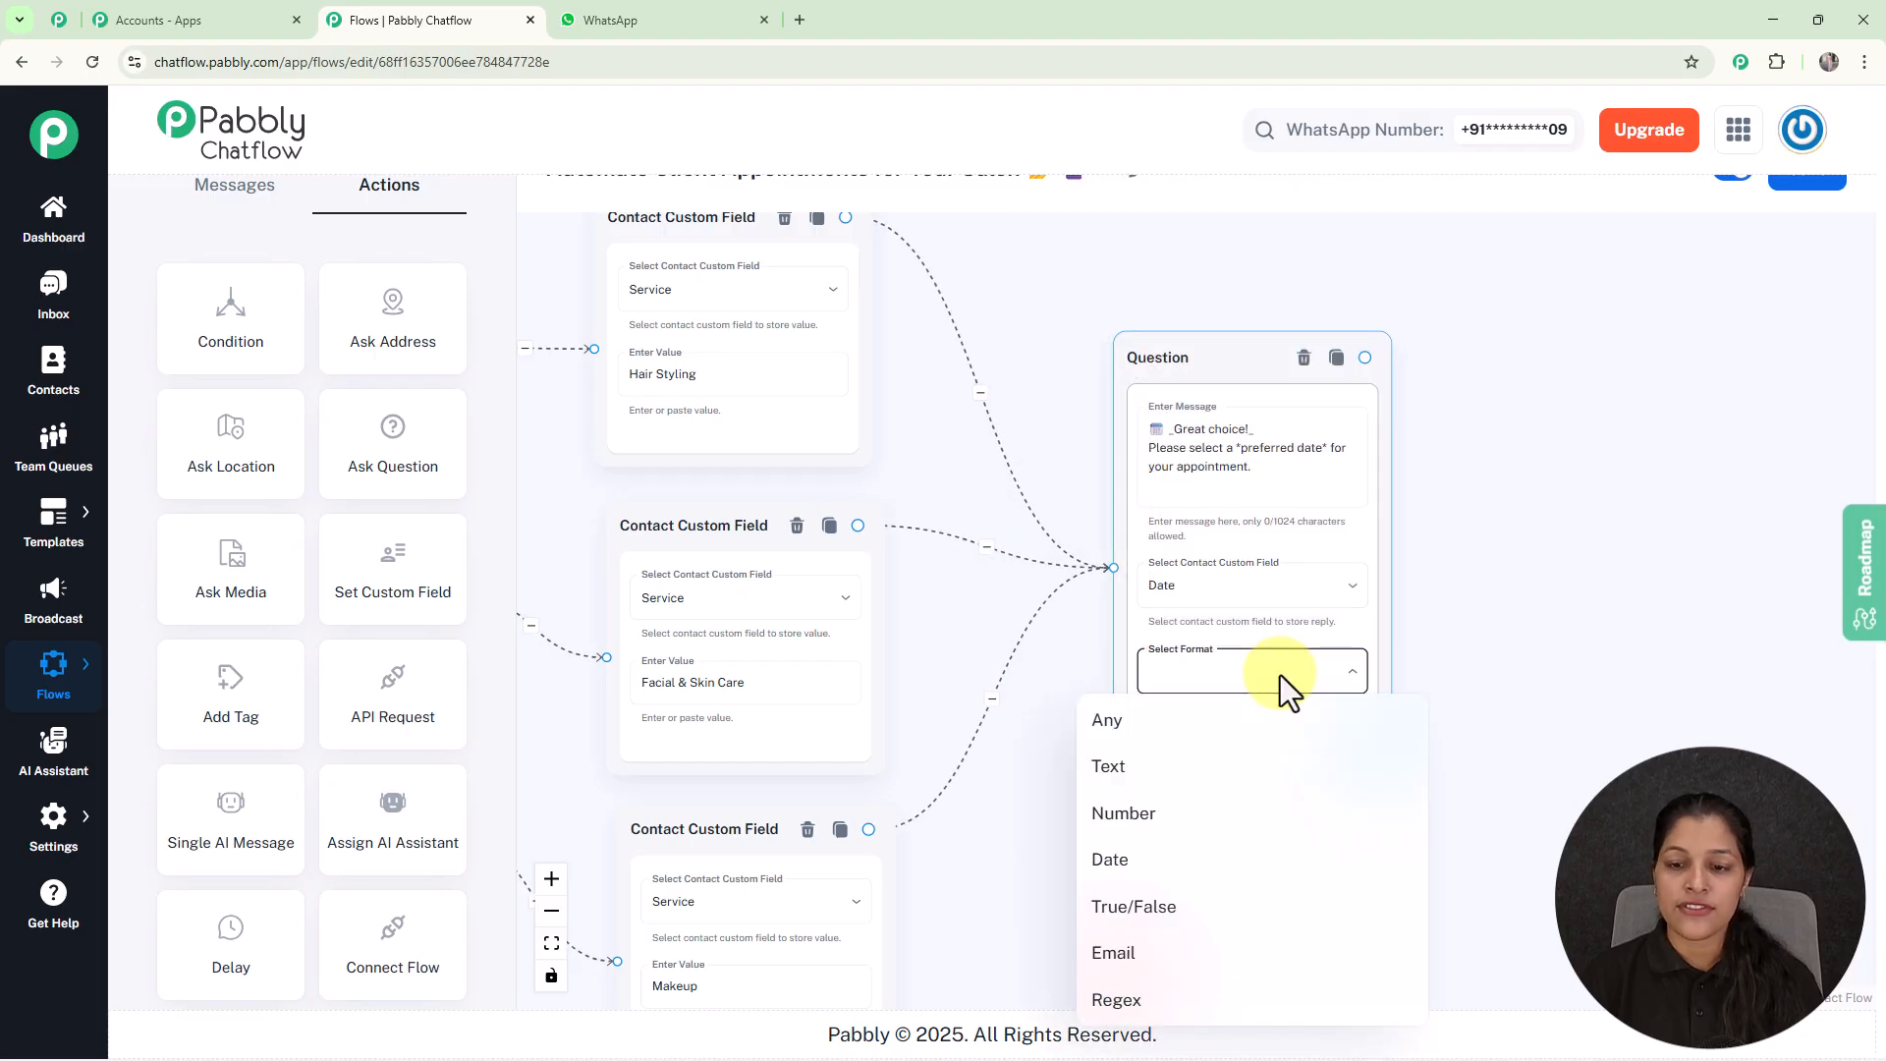
click(1086, 863)
click(1347, 833)
Set the preferred-date question's number of attempts to 1.
scroll(1190, 739, up, 3)
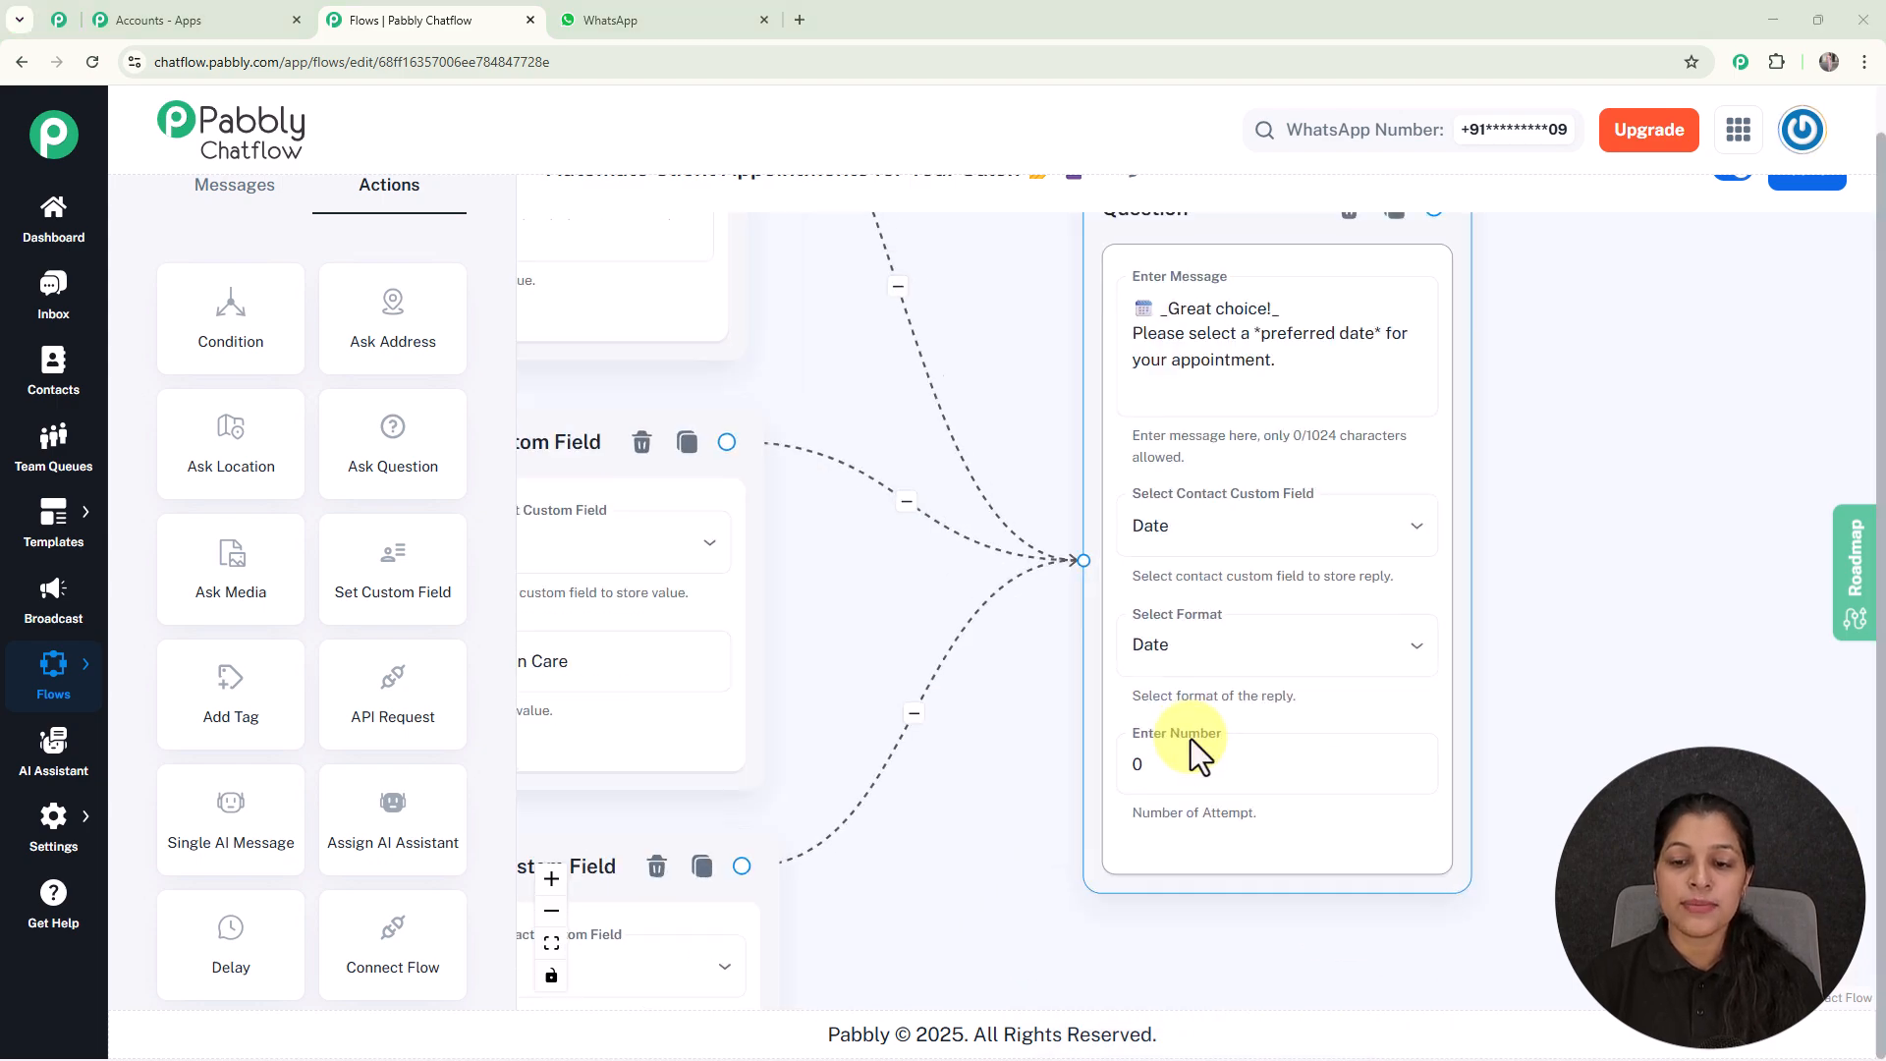
click(1191, 773)
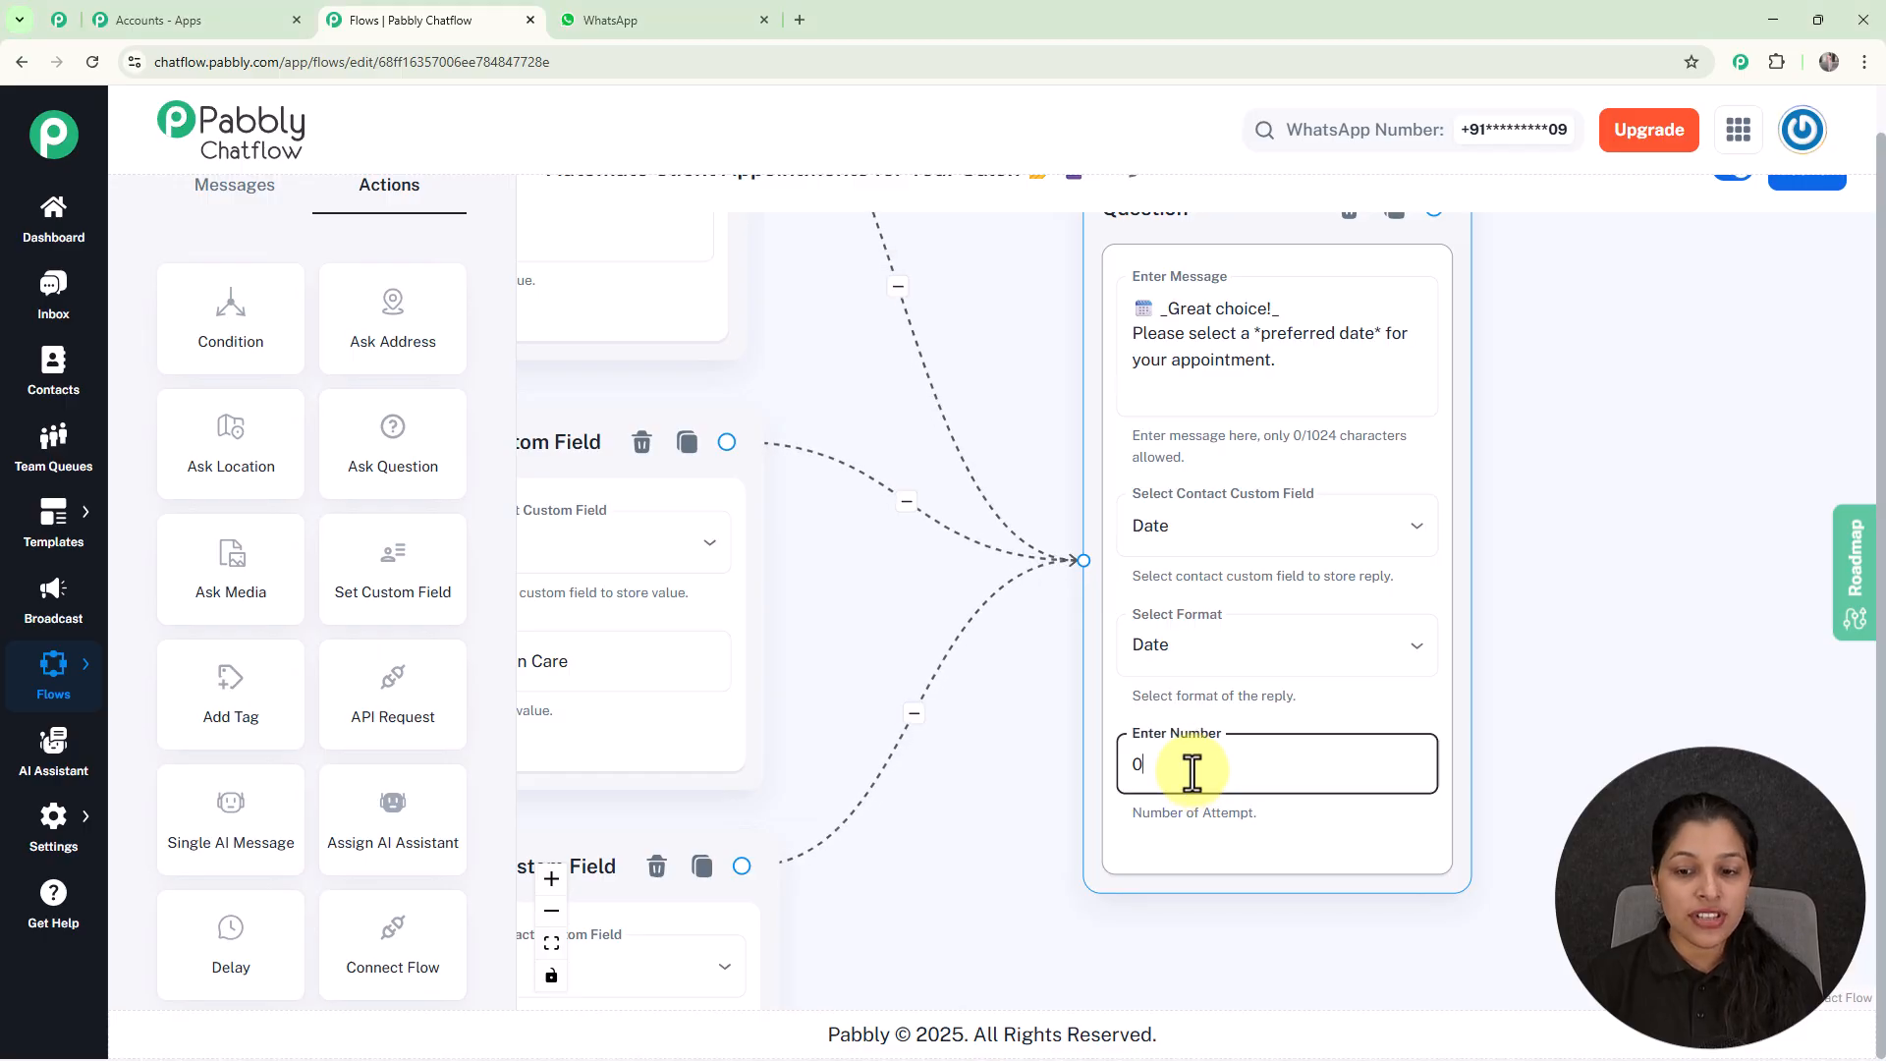
key(BackSpace)
text(1)
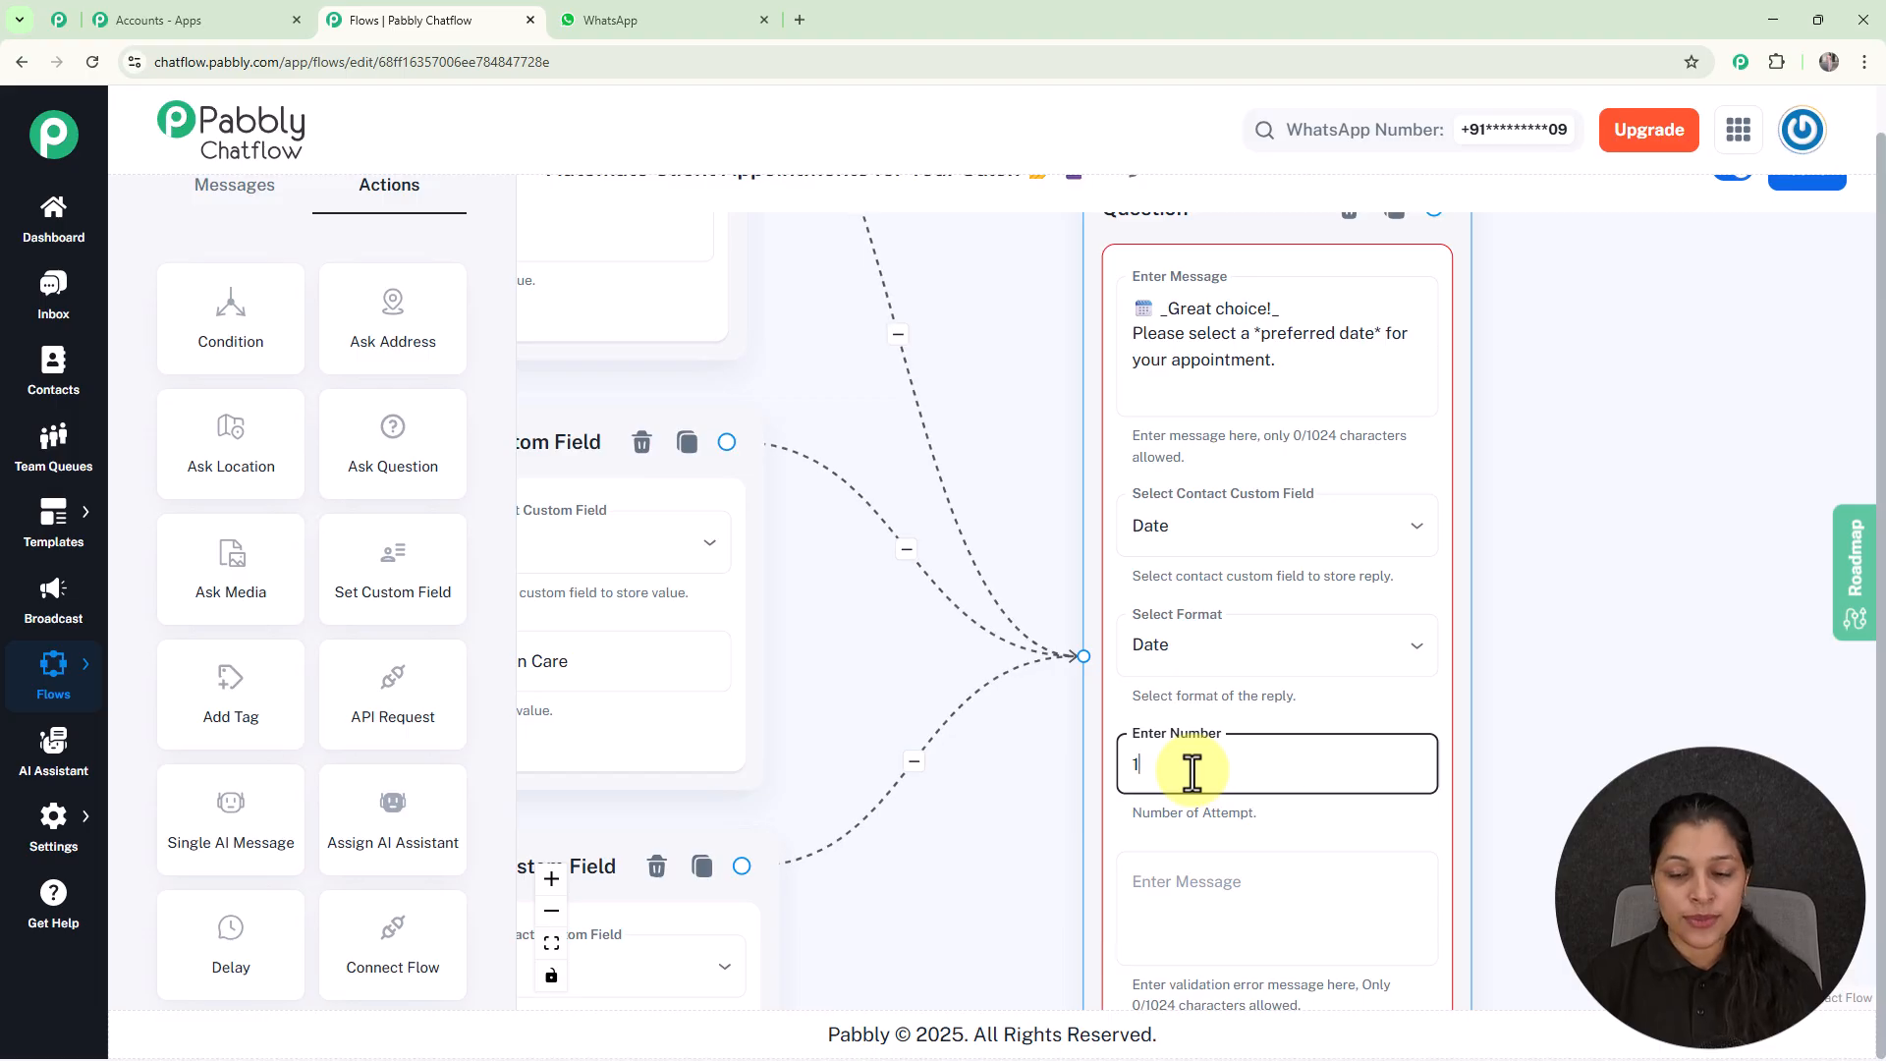
Set the date question's validation error message to "Please enter a valid date in DD/MM/YYYY format.".
scroll(1191, 771, down, 3)
drag(1566, 792, 1498, 436)
drag(1449, 497, 1474, 670)
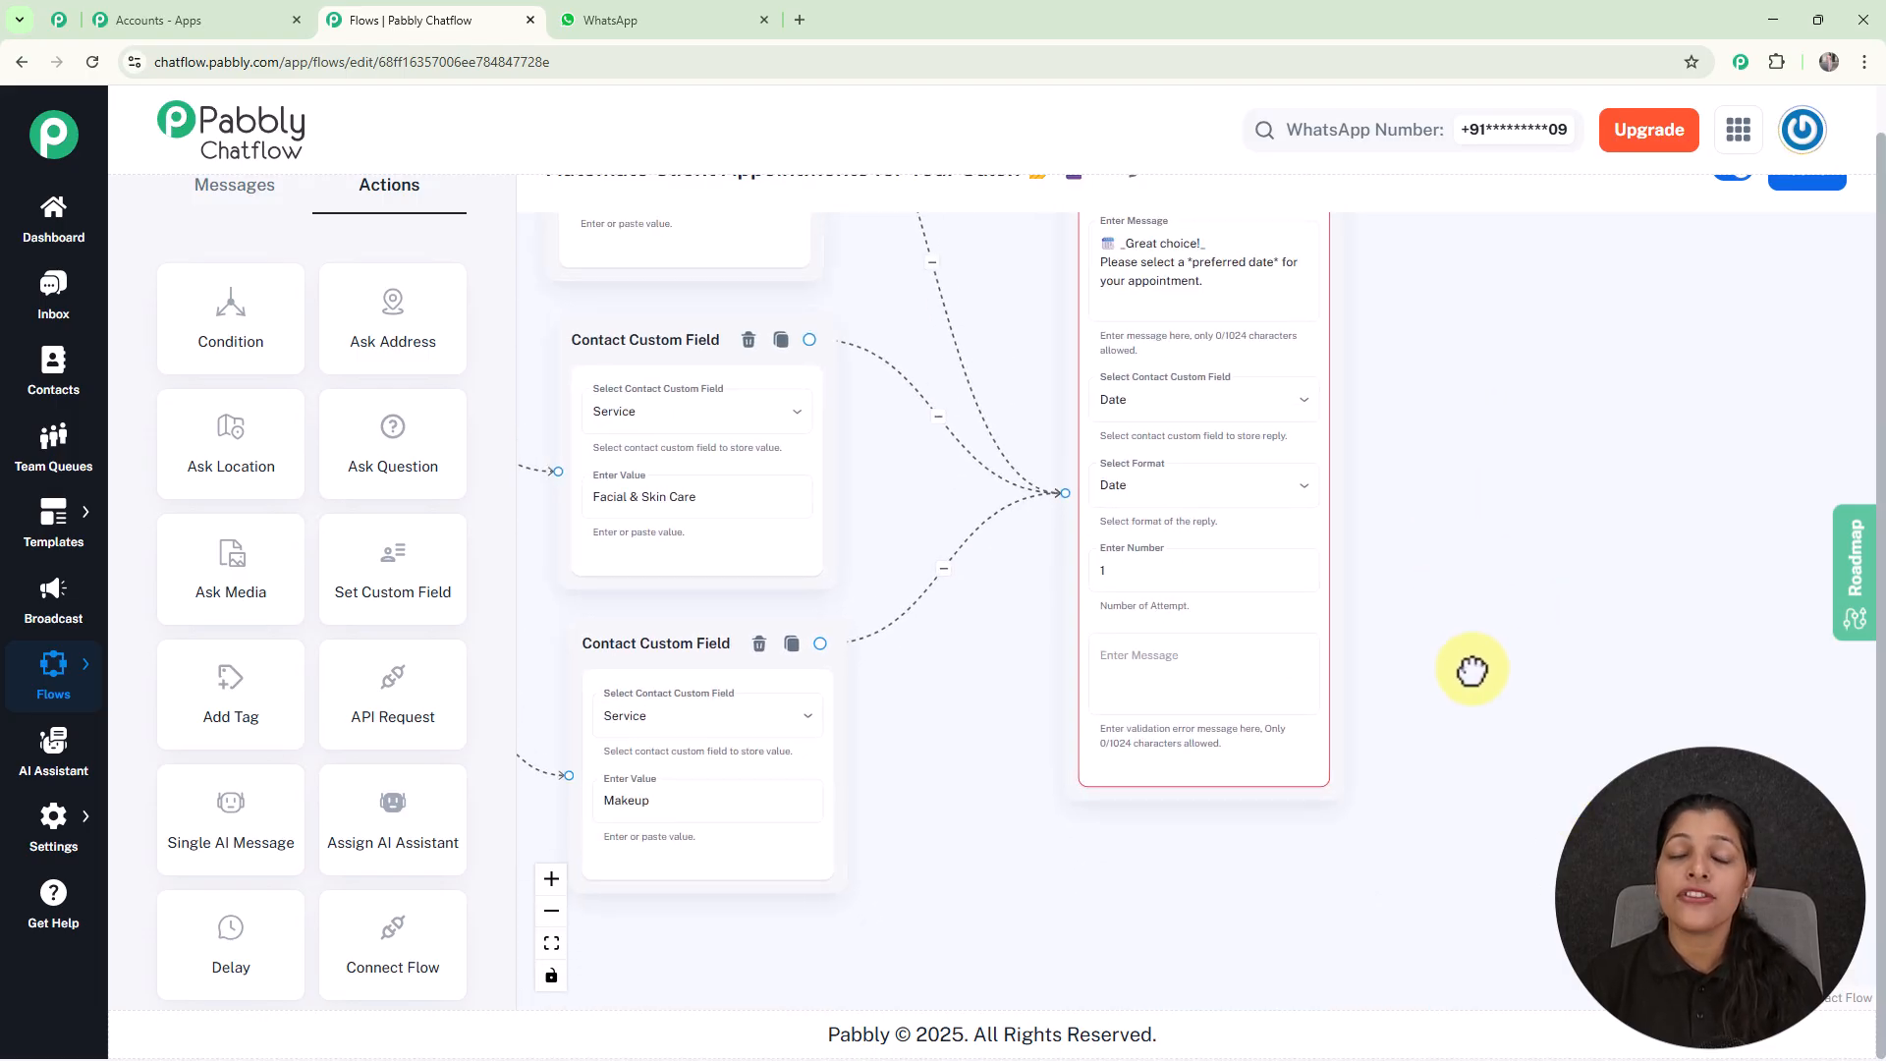
scroll(1471, 668, up, 2)
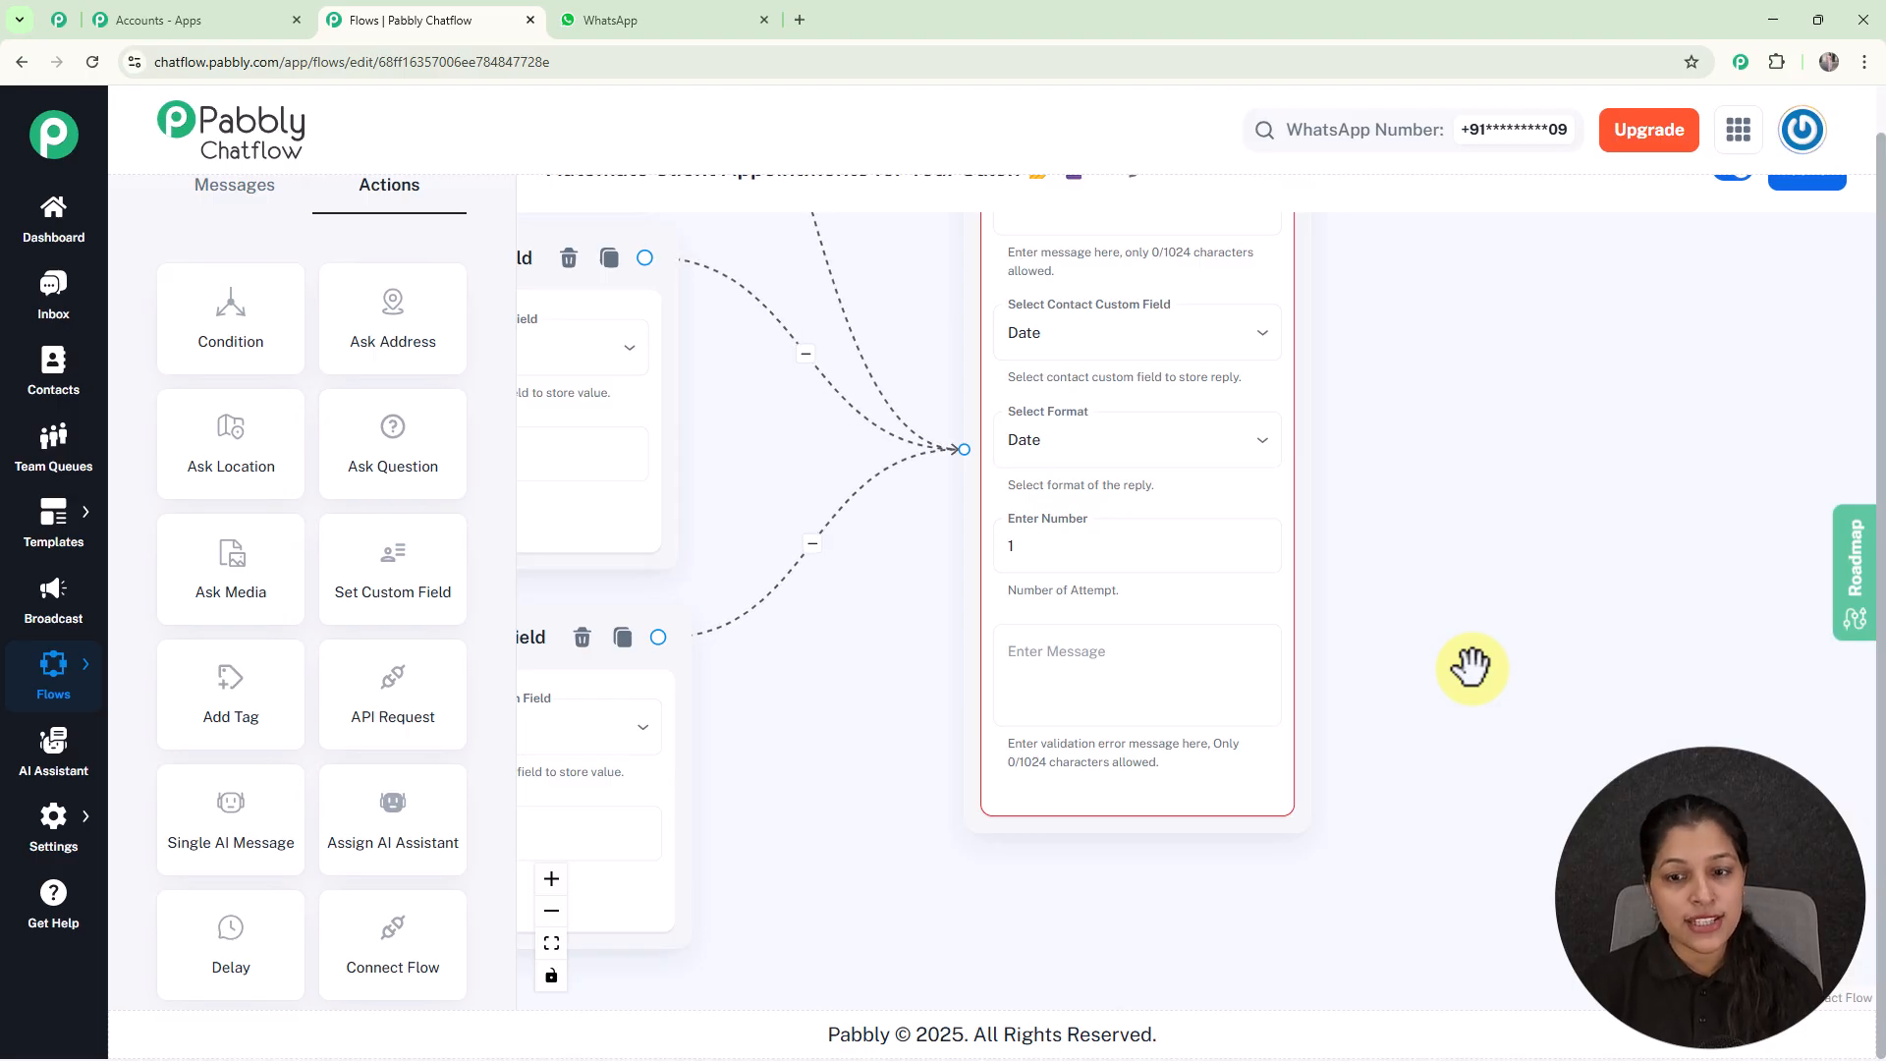
scroll(1470, 668, up, 1)
click(1049, 625)
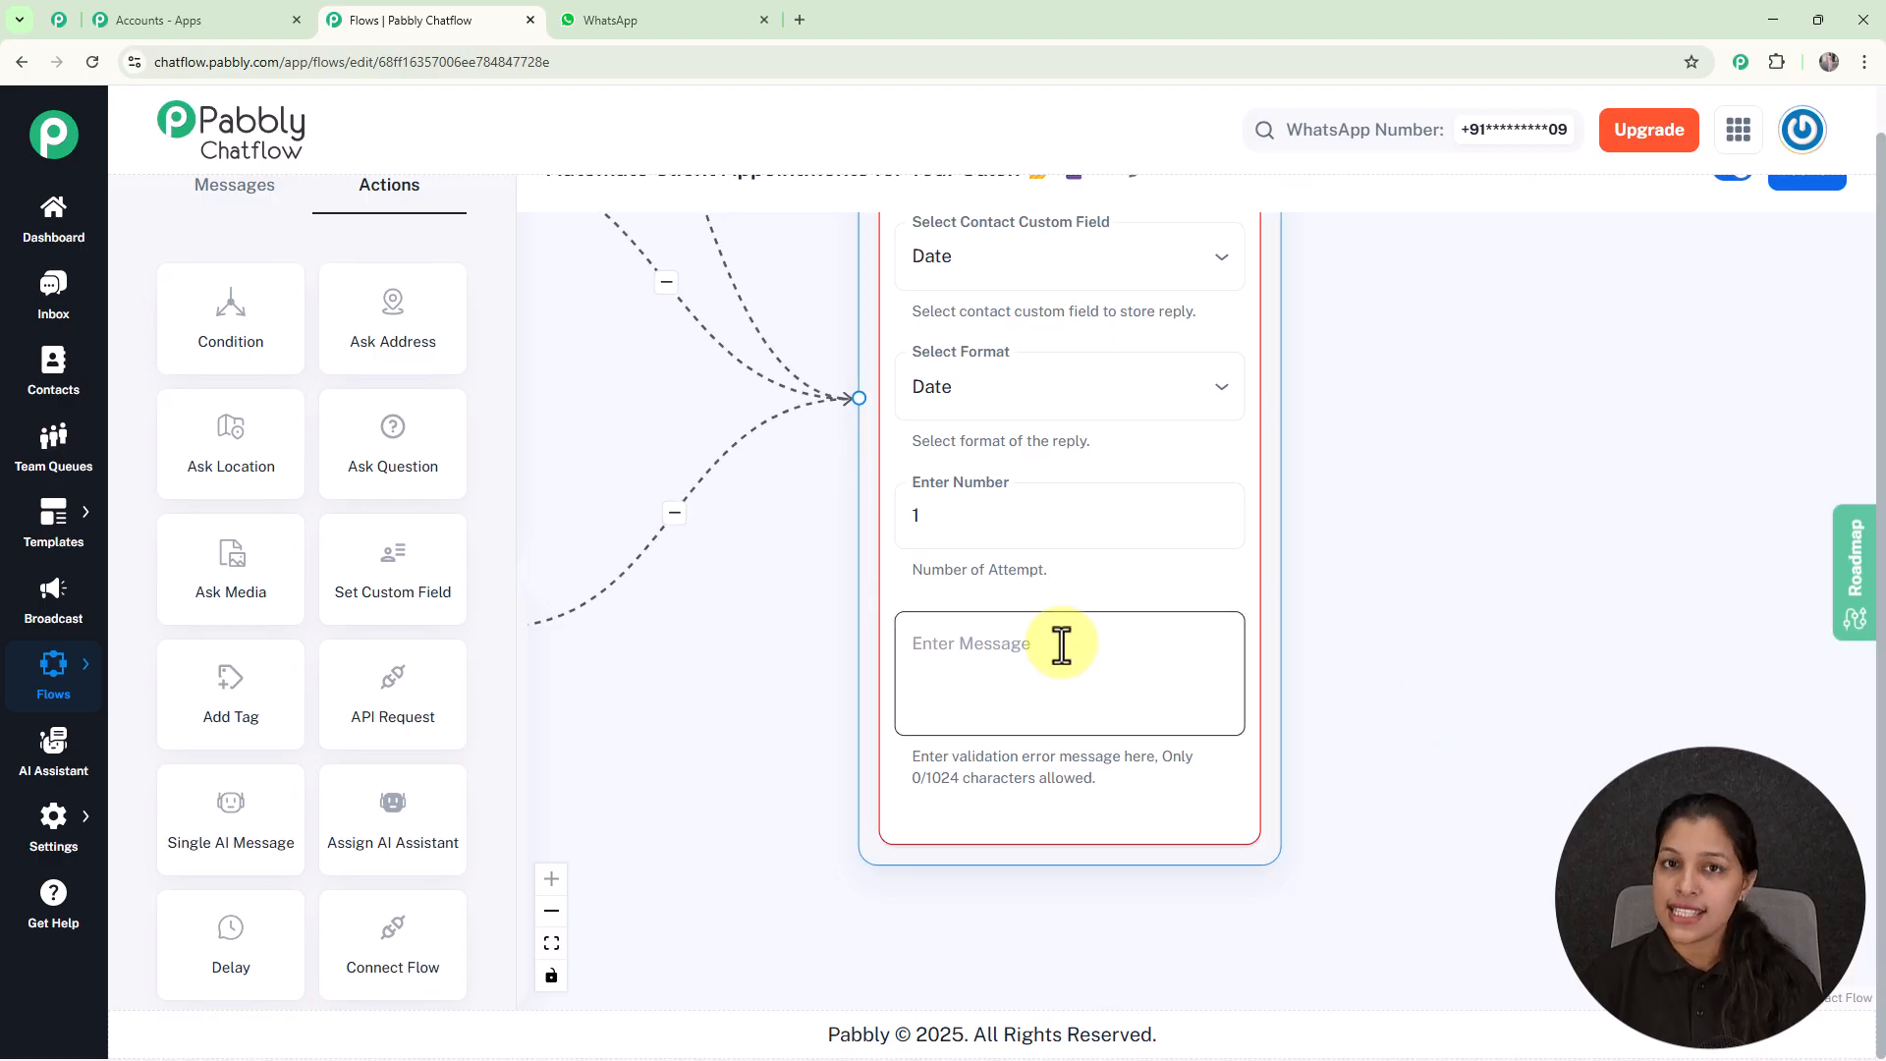
text(Please enter a valid date in DD/MM/YYYY format.)
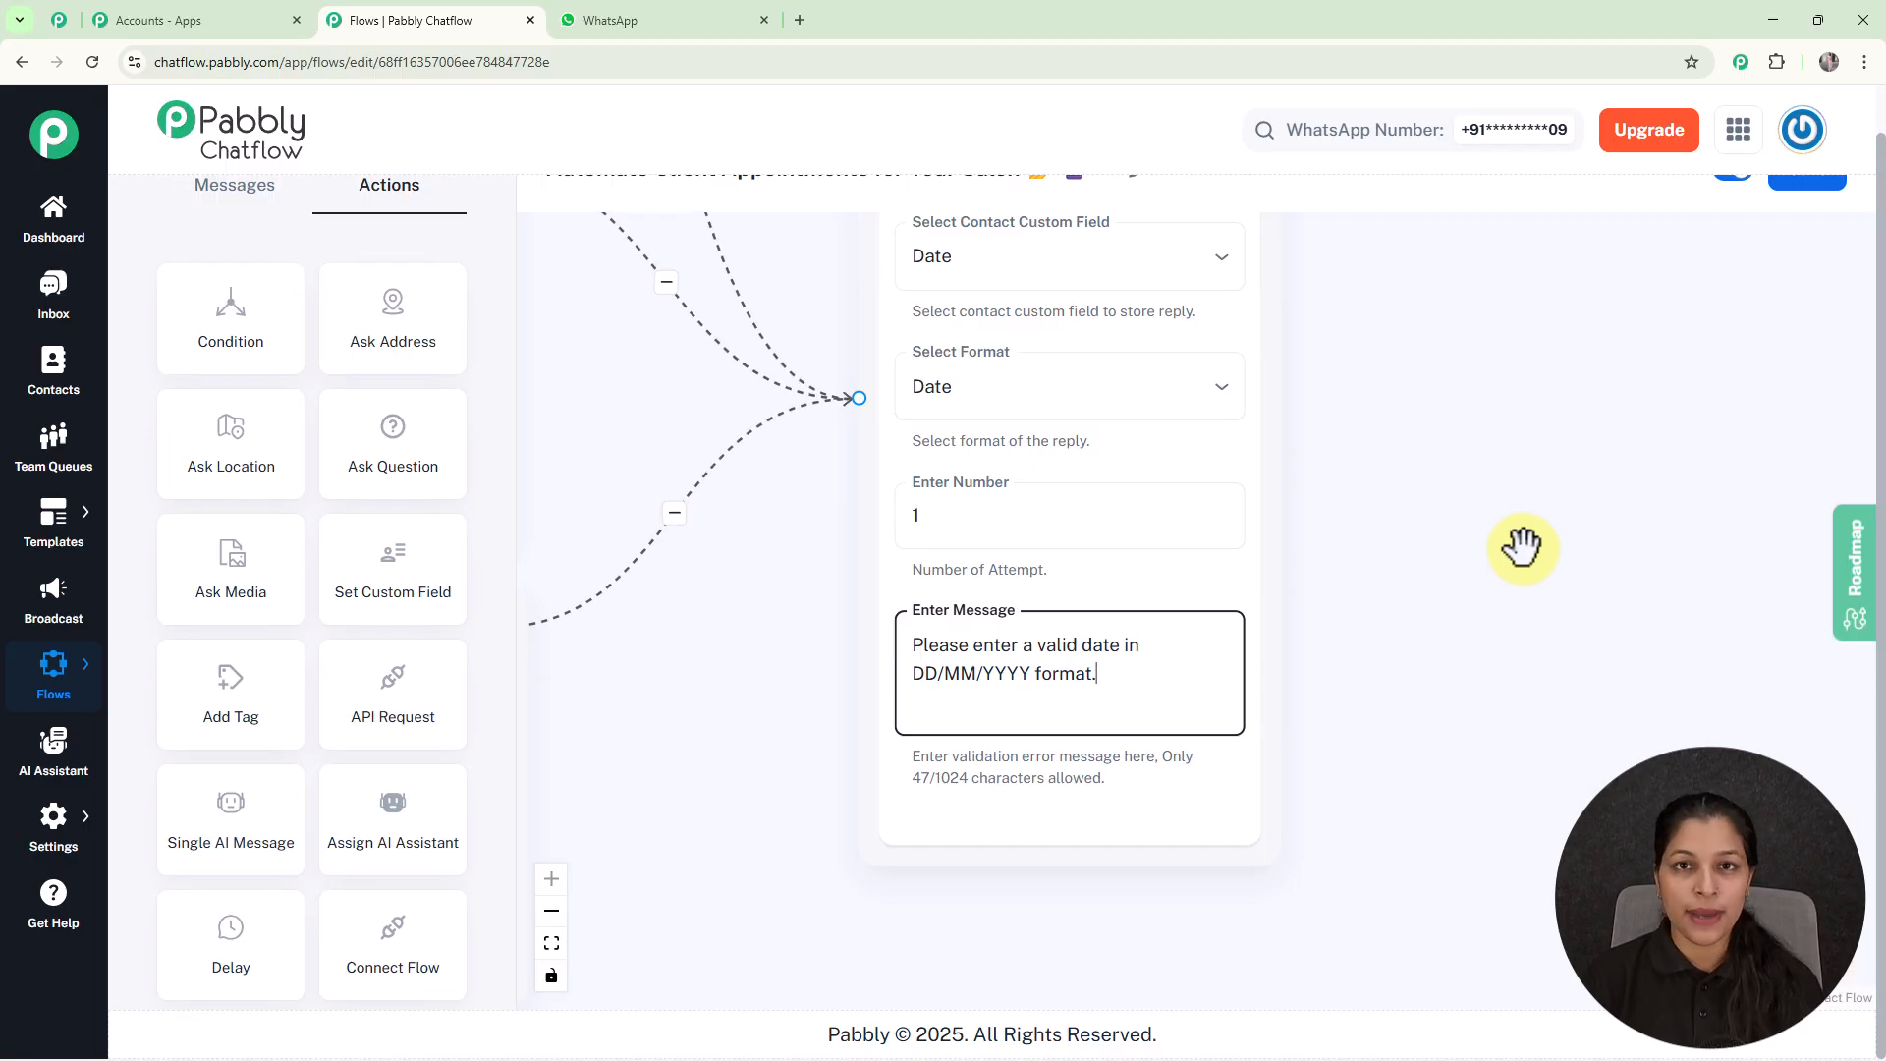
Connect the "Preffered Time" question to the Full Name question, and the Full Name question to the Mobile Number question.
scroll(1521, 547, down, 2)
scroll(1522, 545, down, 3)
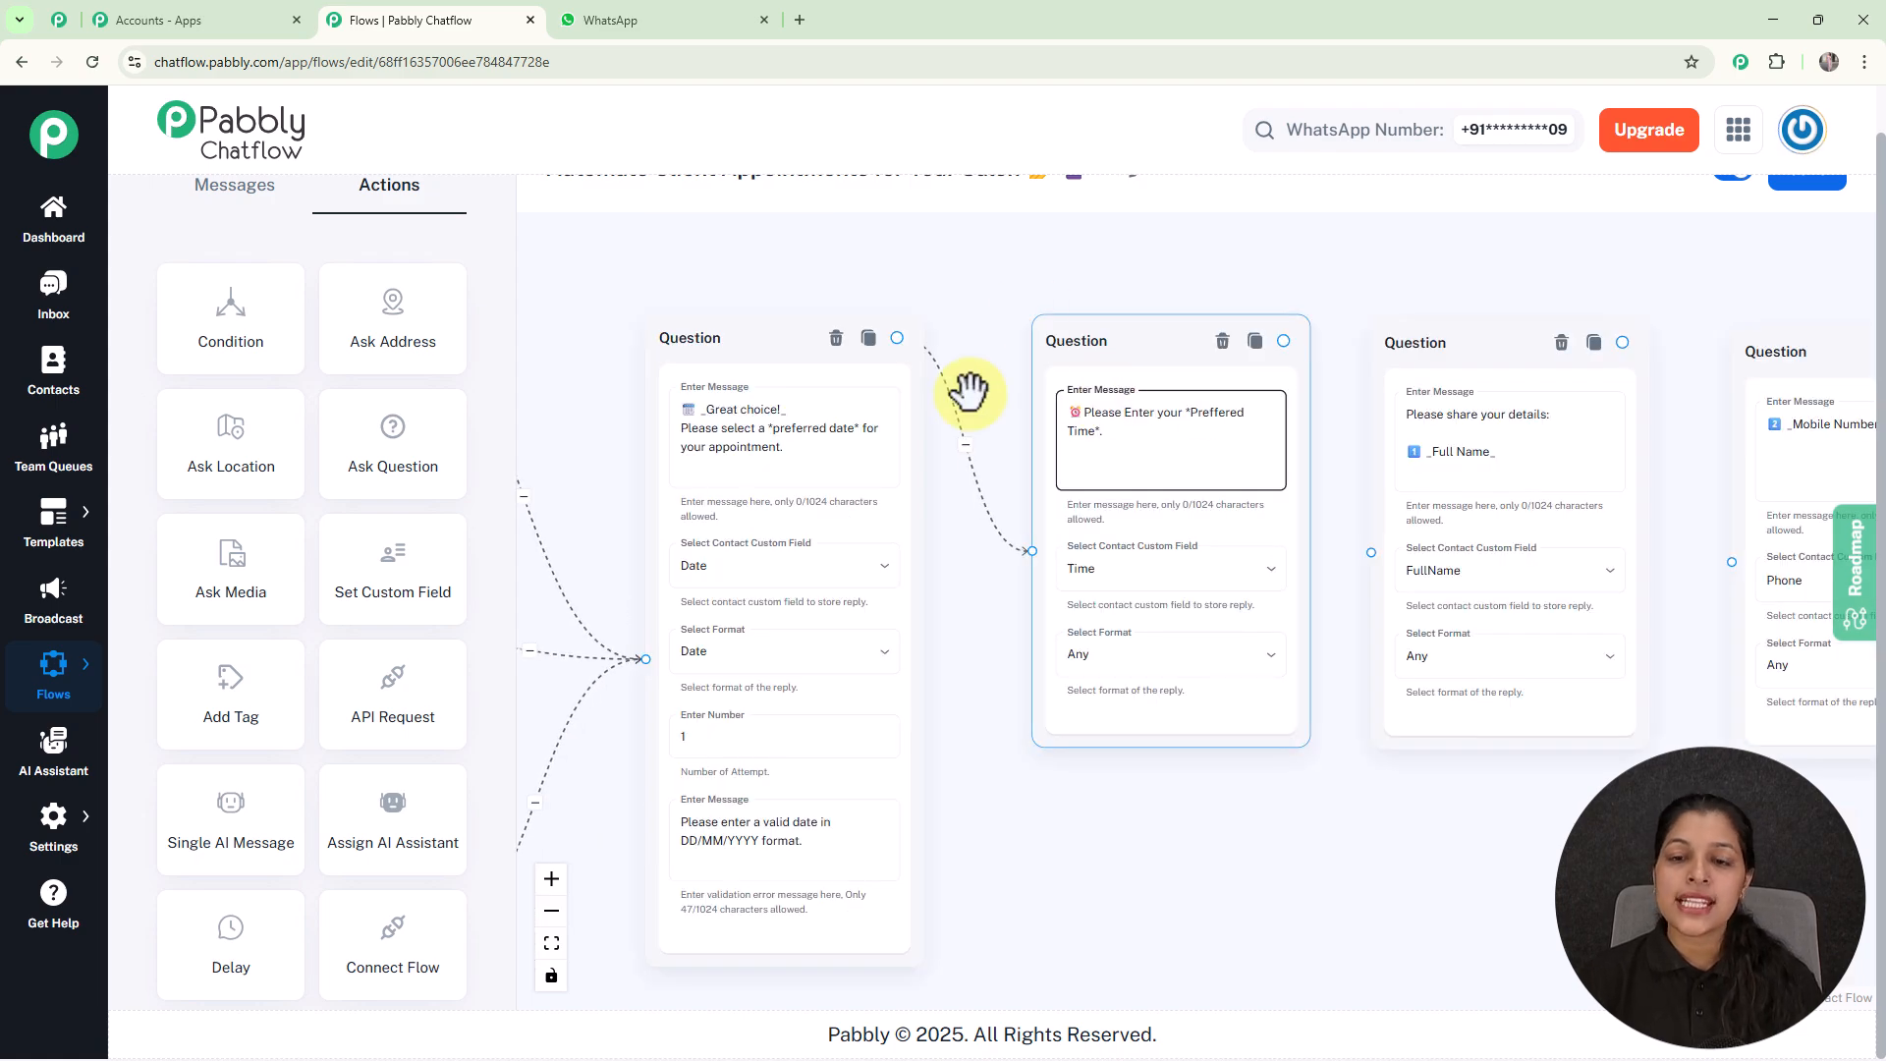
scroll(1128, 393, down, 2)
drag(1388, 804, 1106, 804)
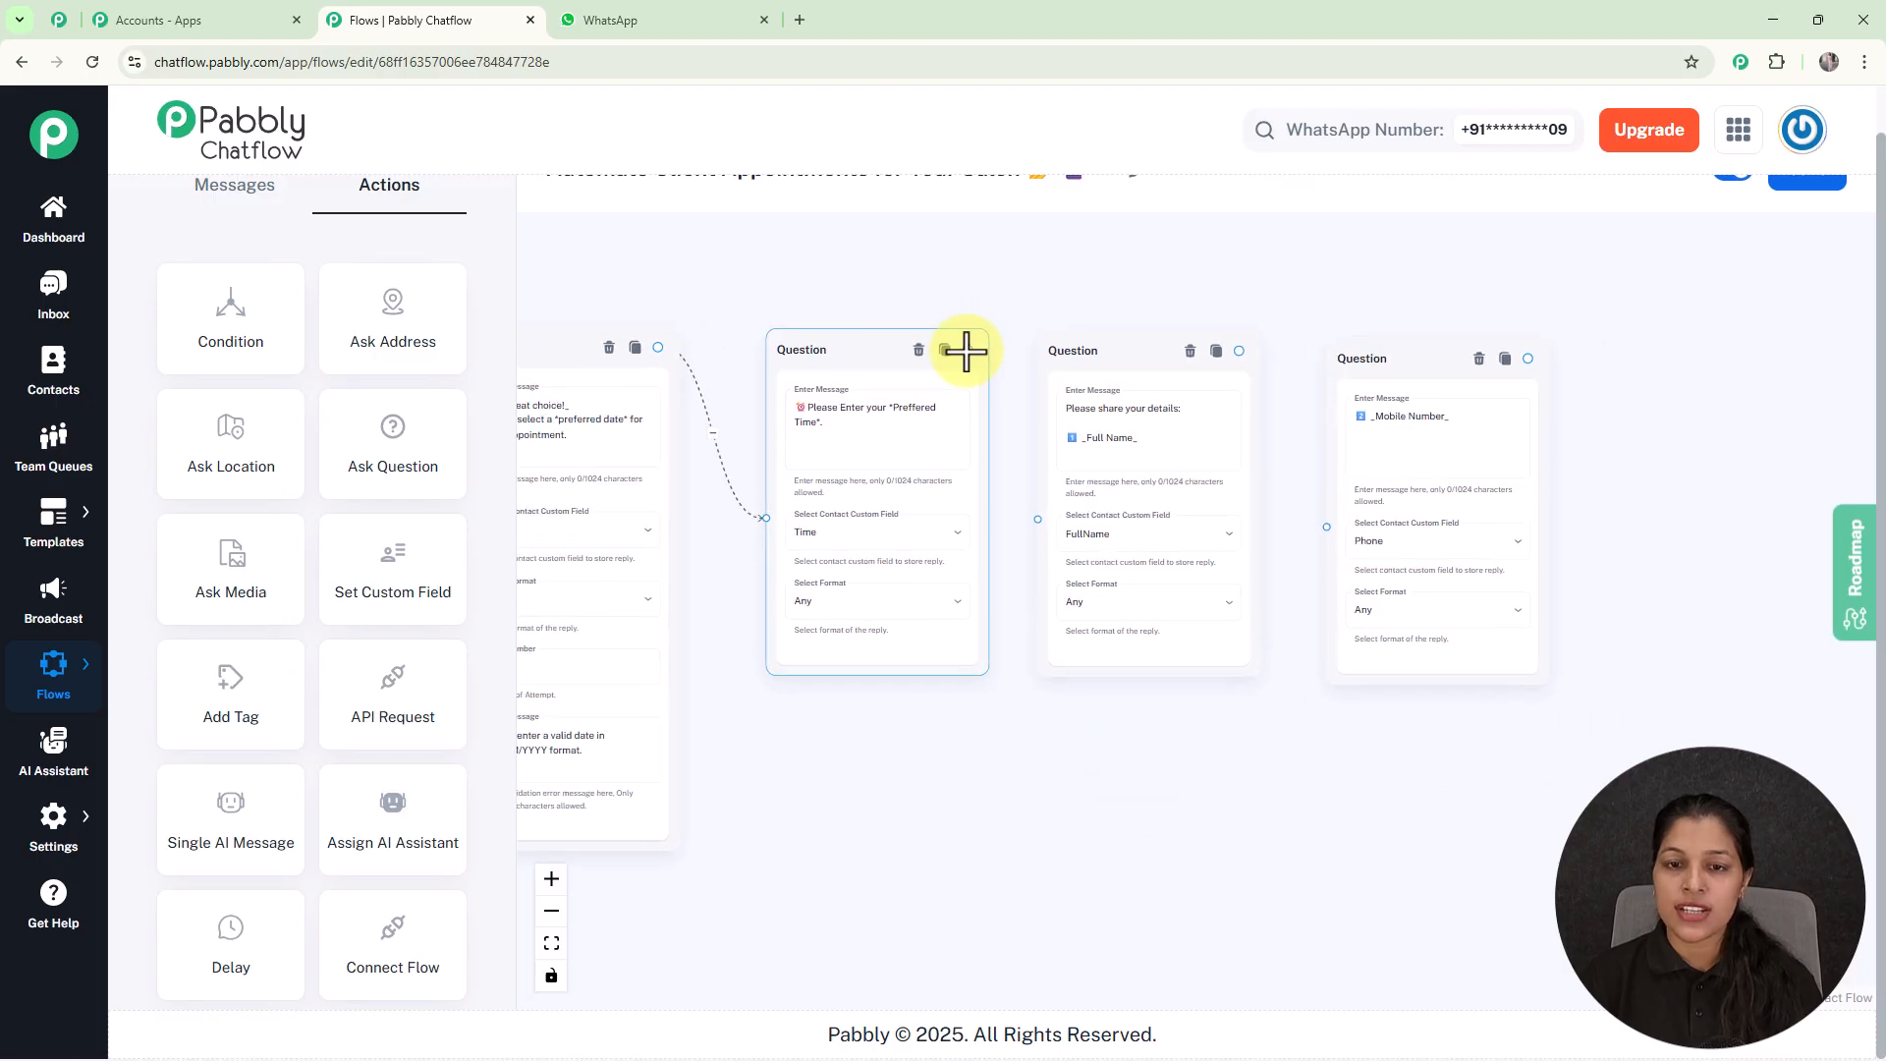
drag(972, 349, 1039, 519)
drag(1239, 349, 1326, 526)
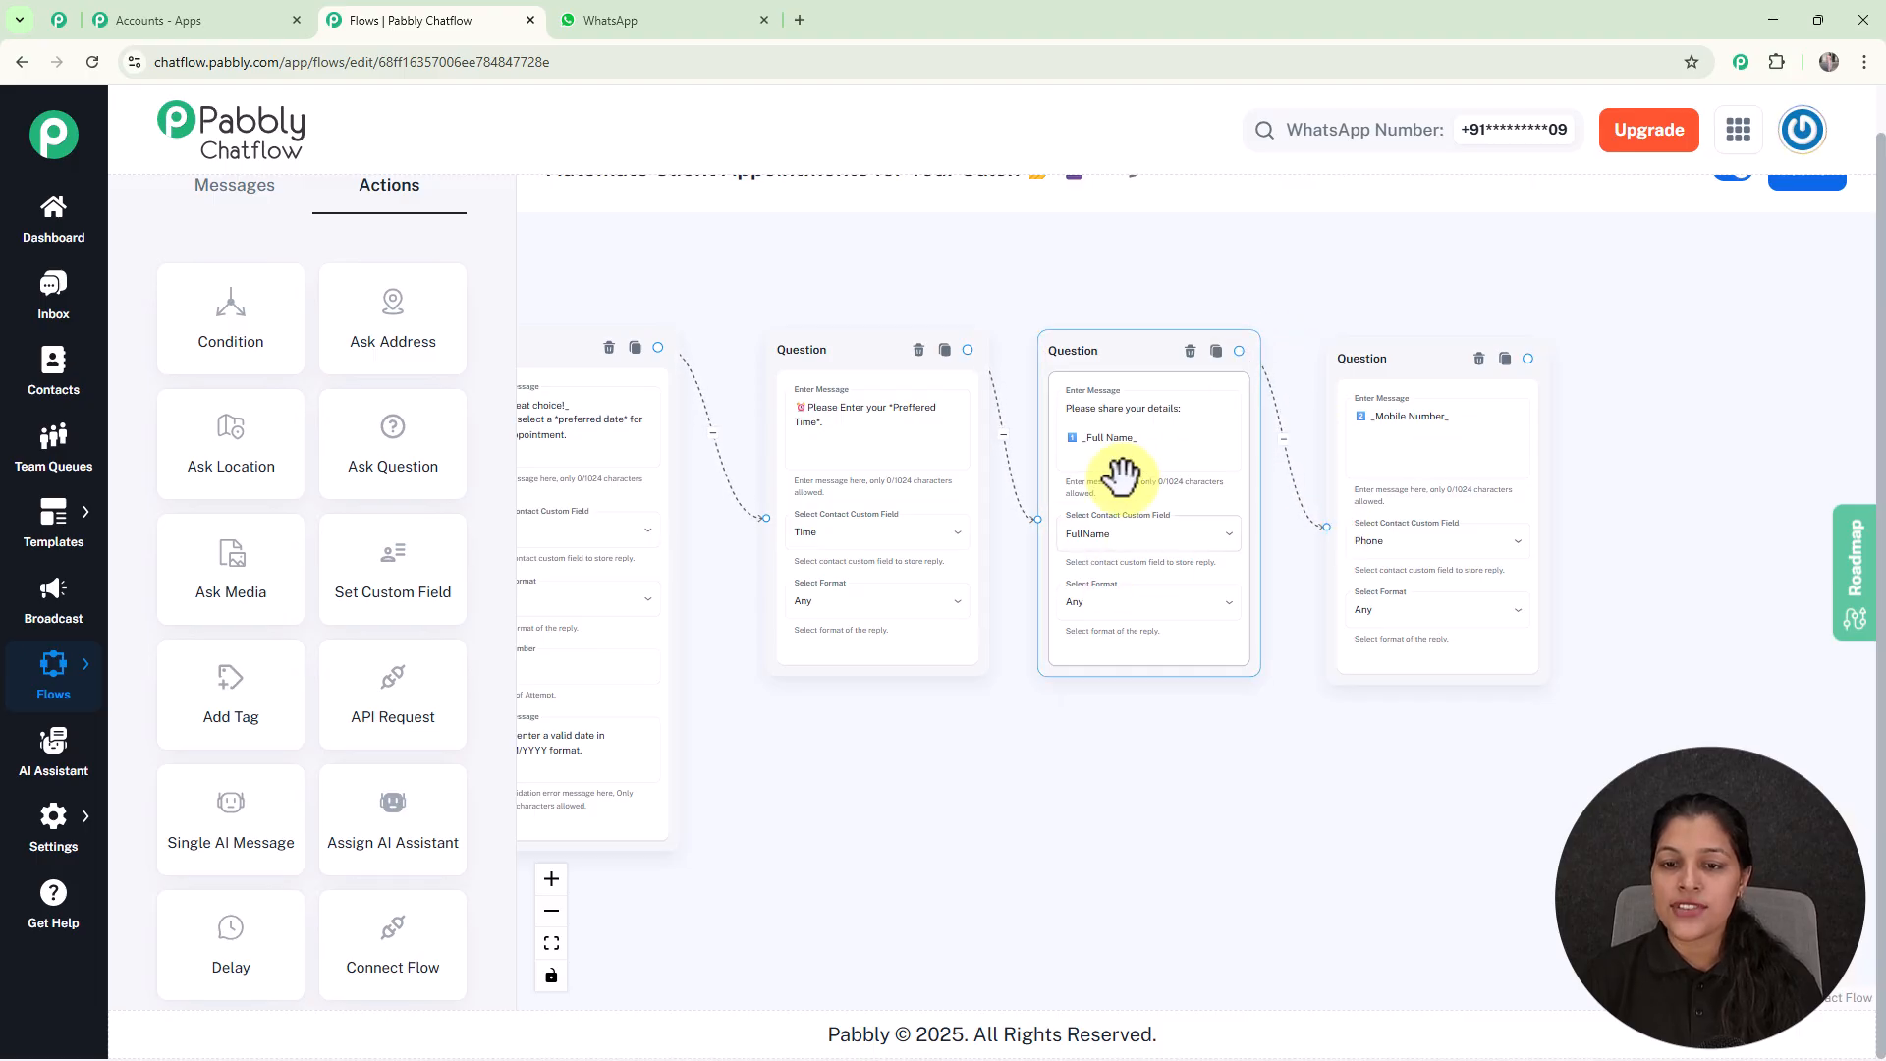
Add a Text Button node connected from the Mobile Number question.
scroll(1145, 476, up, 3)
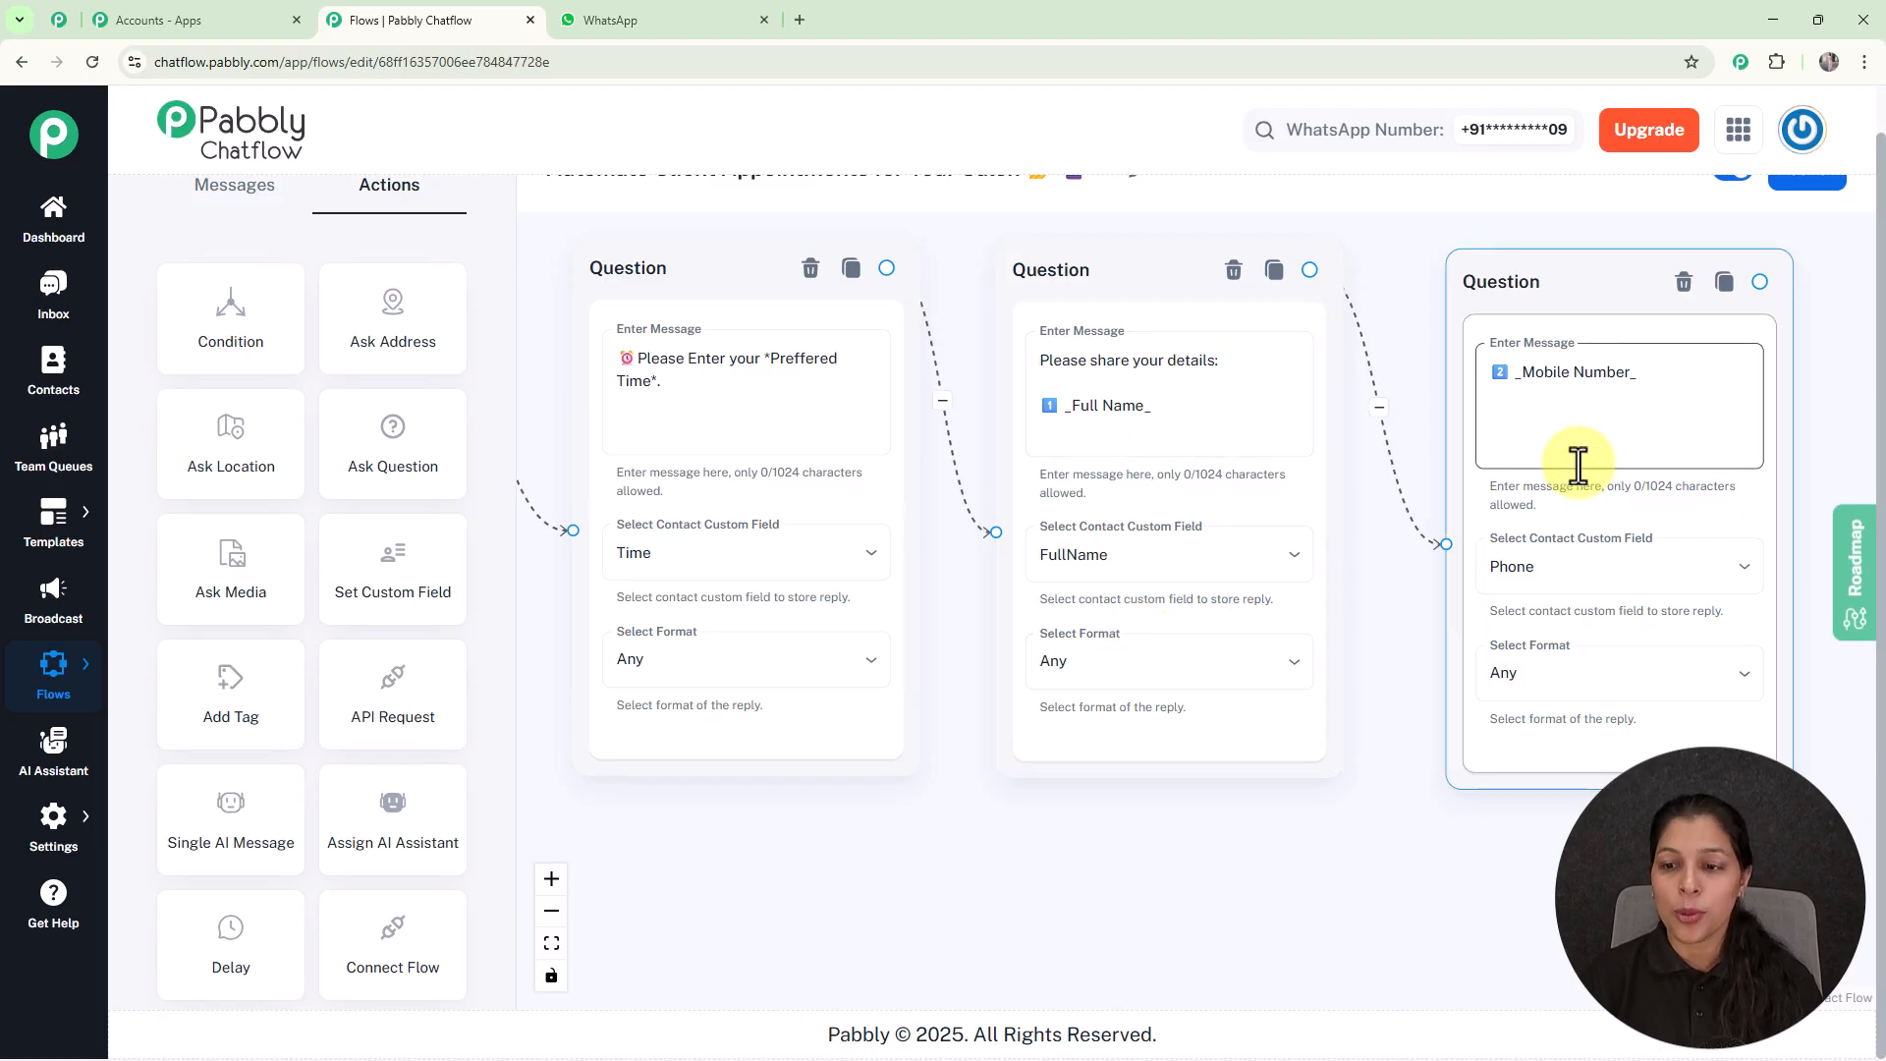
scroll(1578, 466, down, 3)
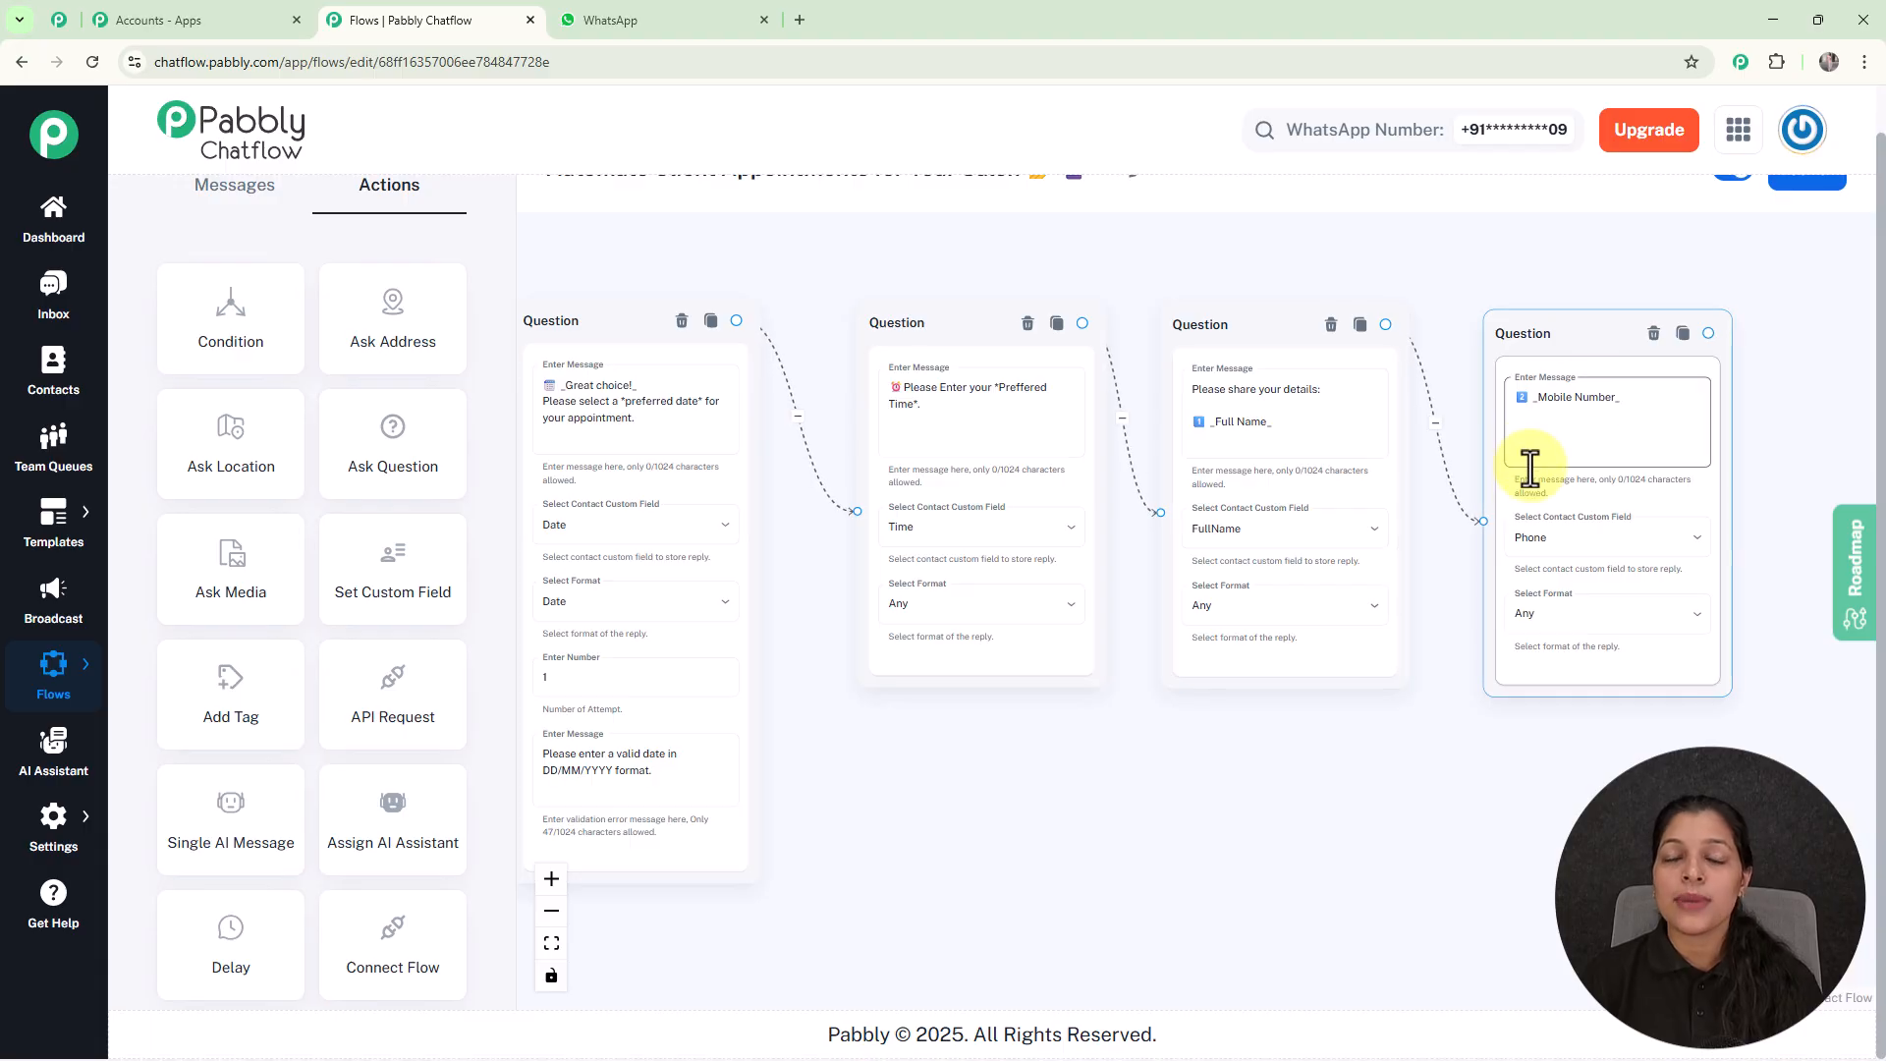
scroll(1225, 392, down, 5)
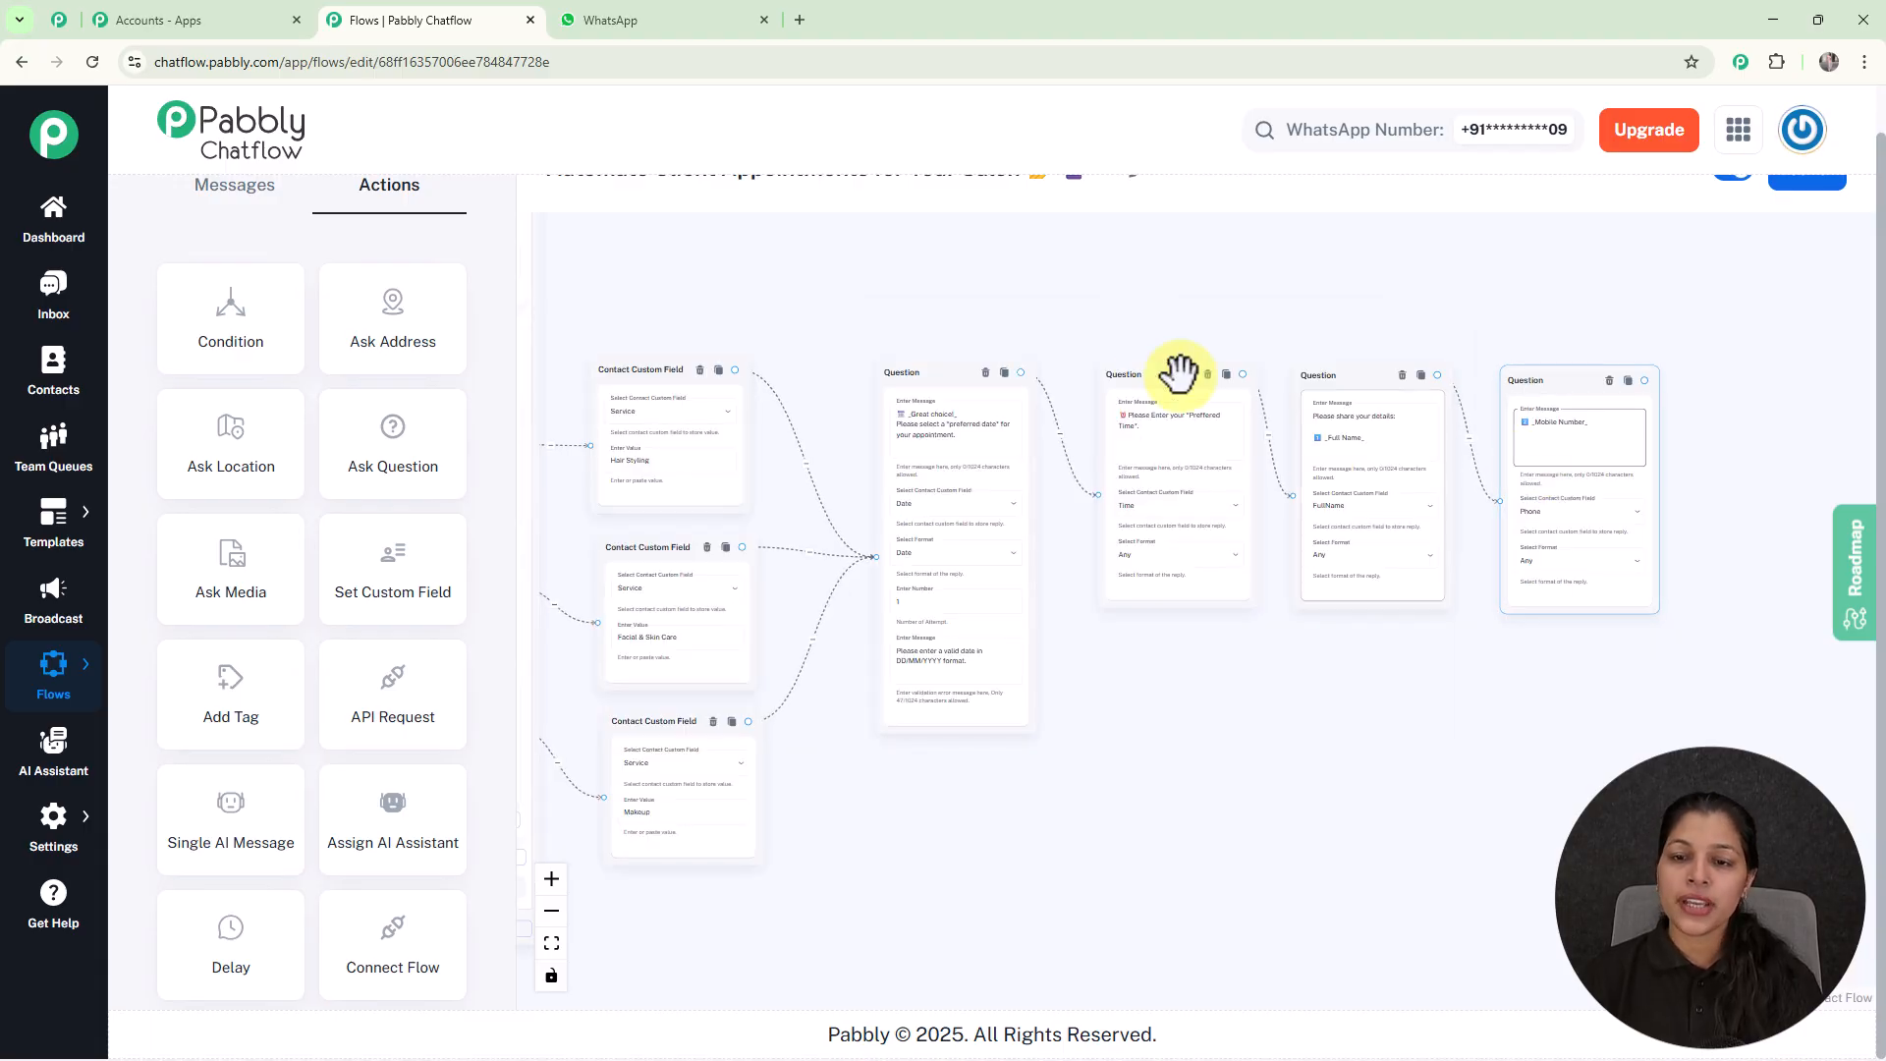
drag(1686, 449, 1410, 455)
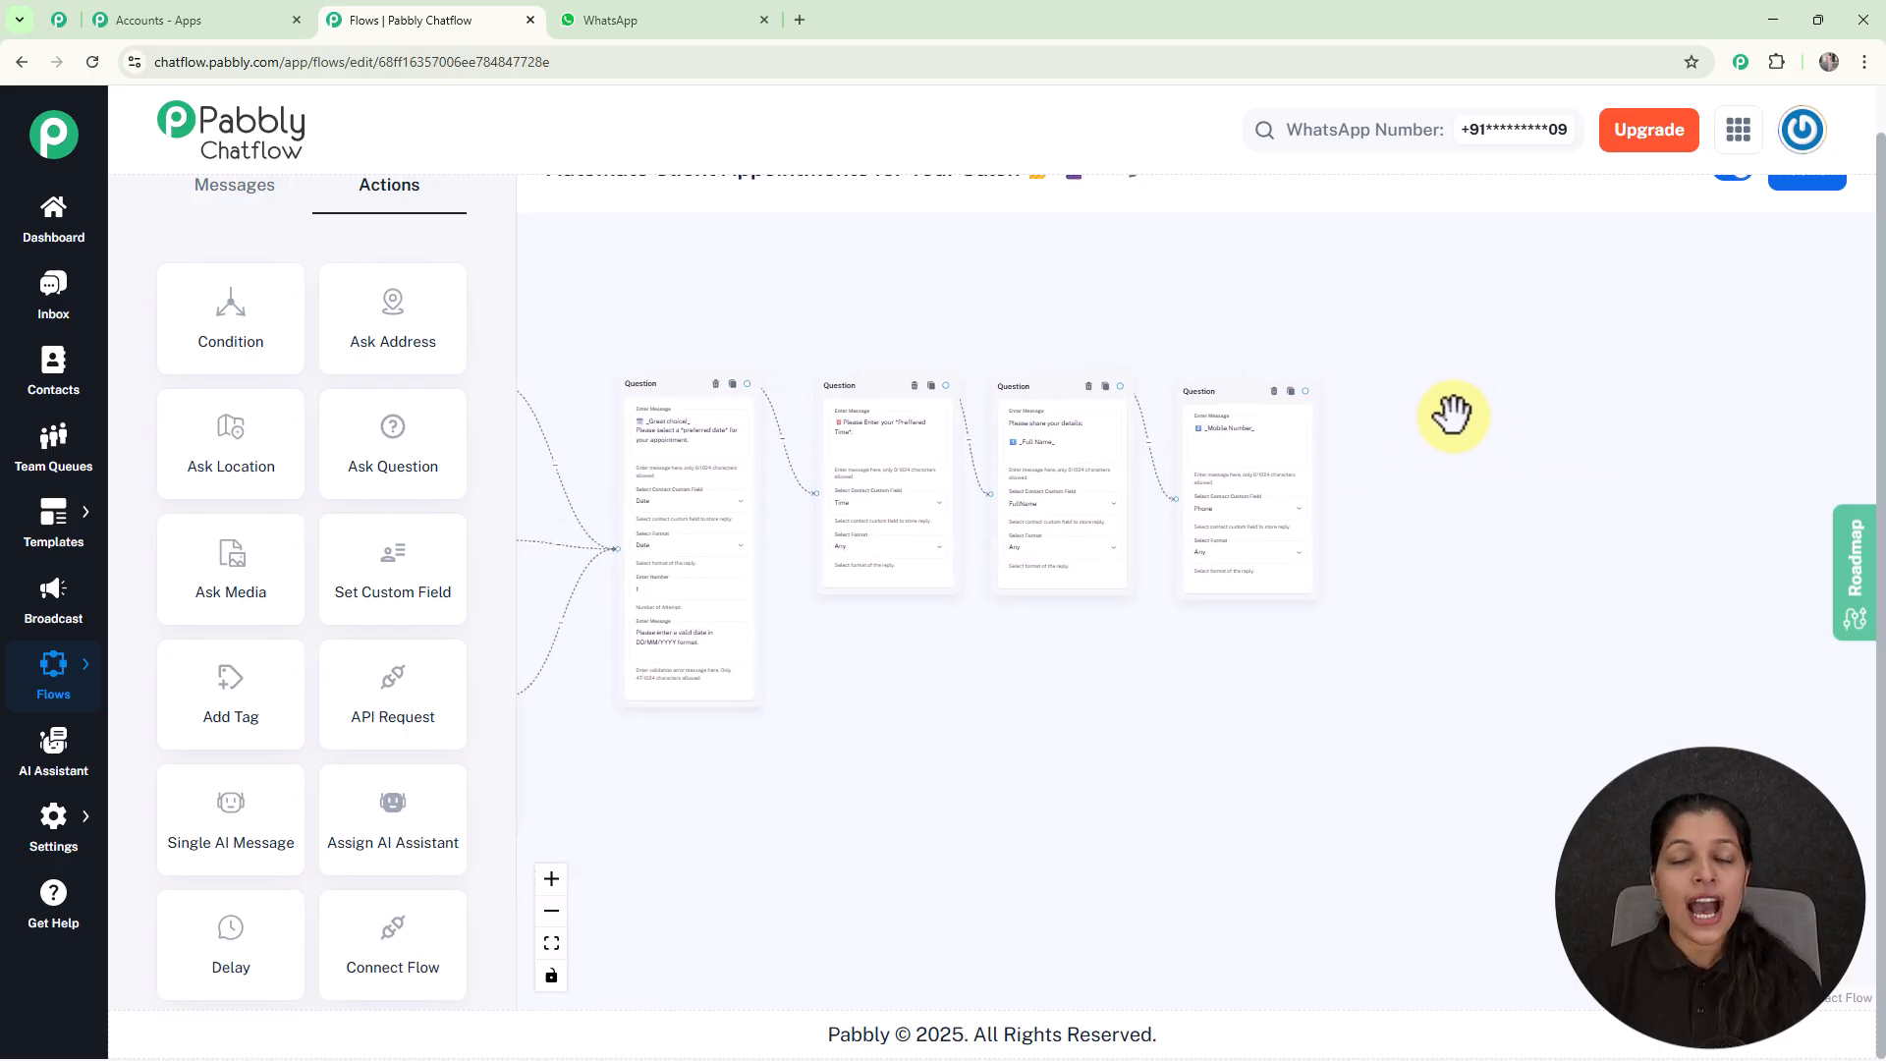
scroll(1441, 439, up, 5)
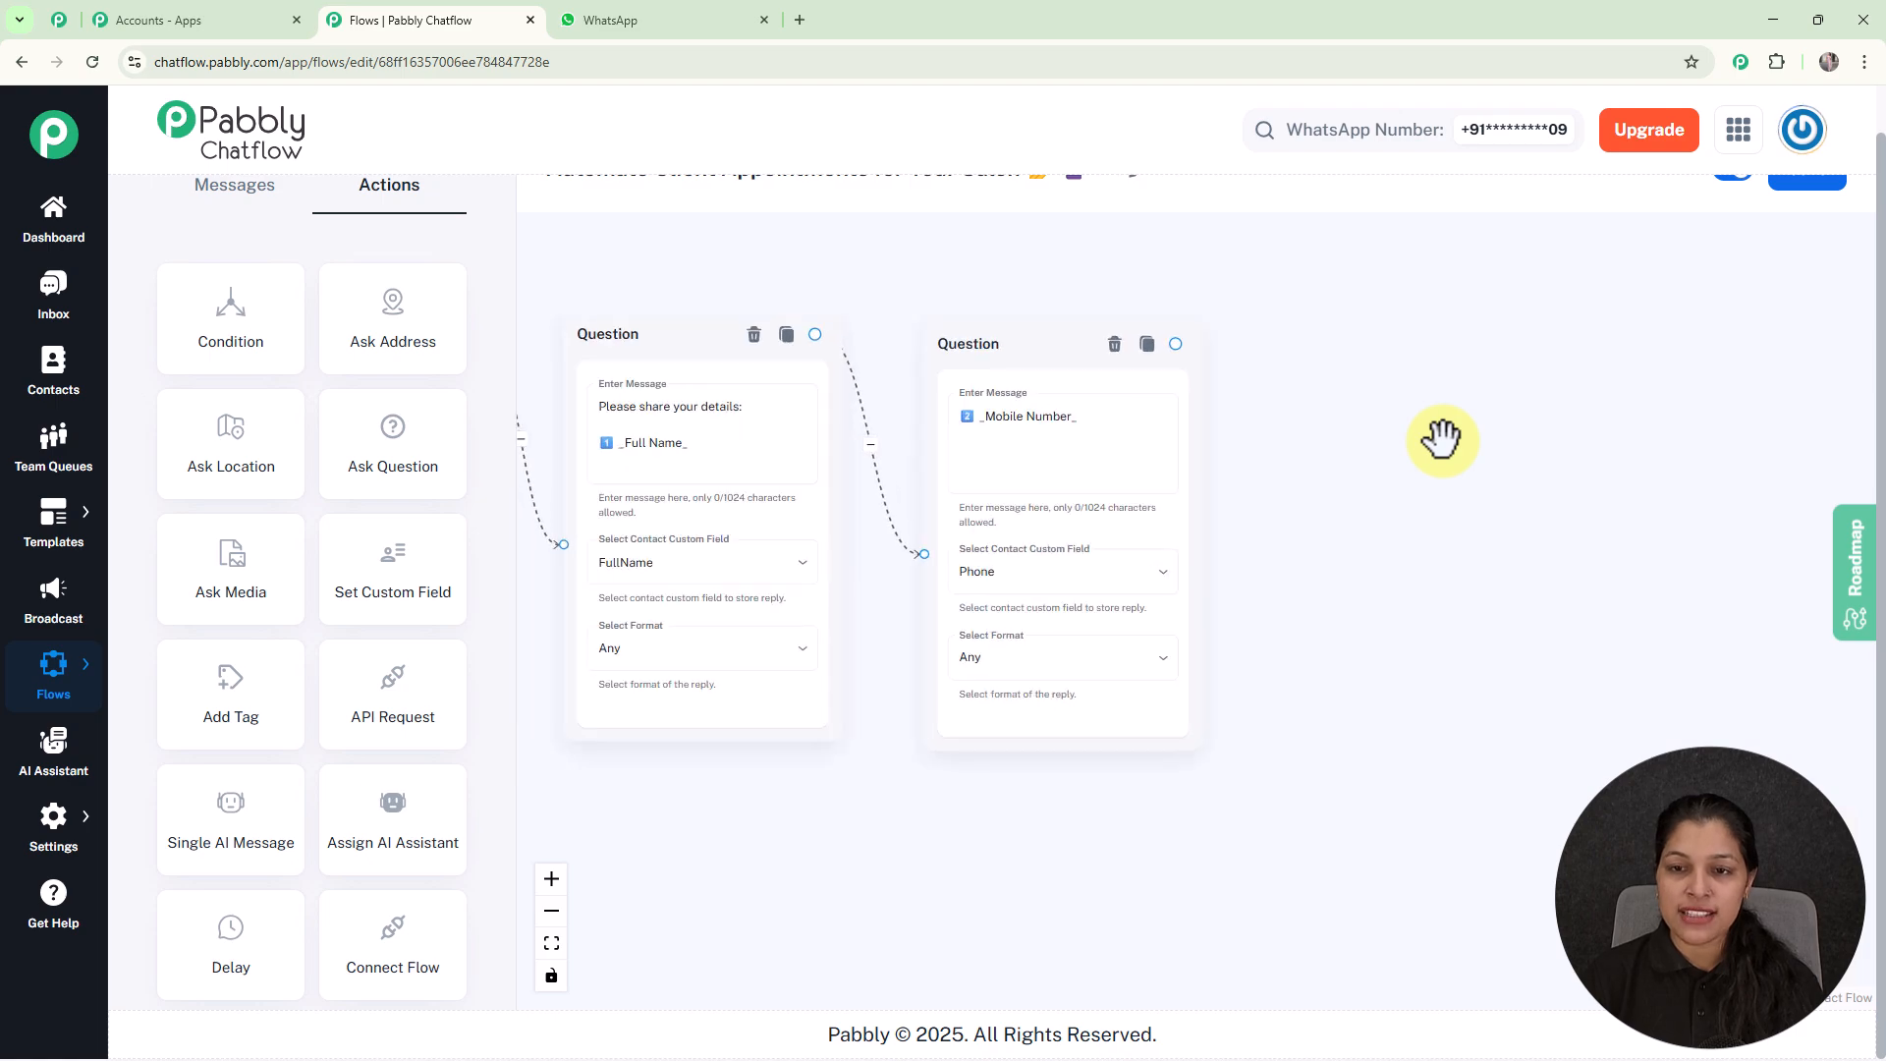
drag(1440, 438, 1406, 515)
drag(1145, 423, 1267, 470)
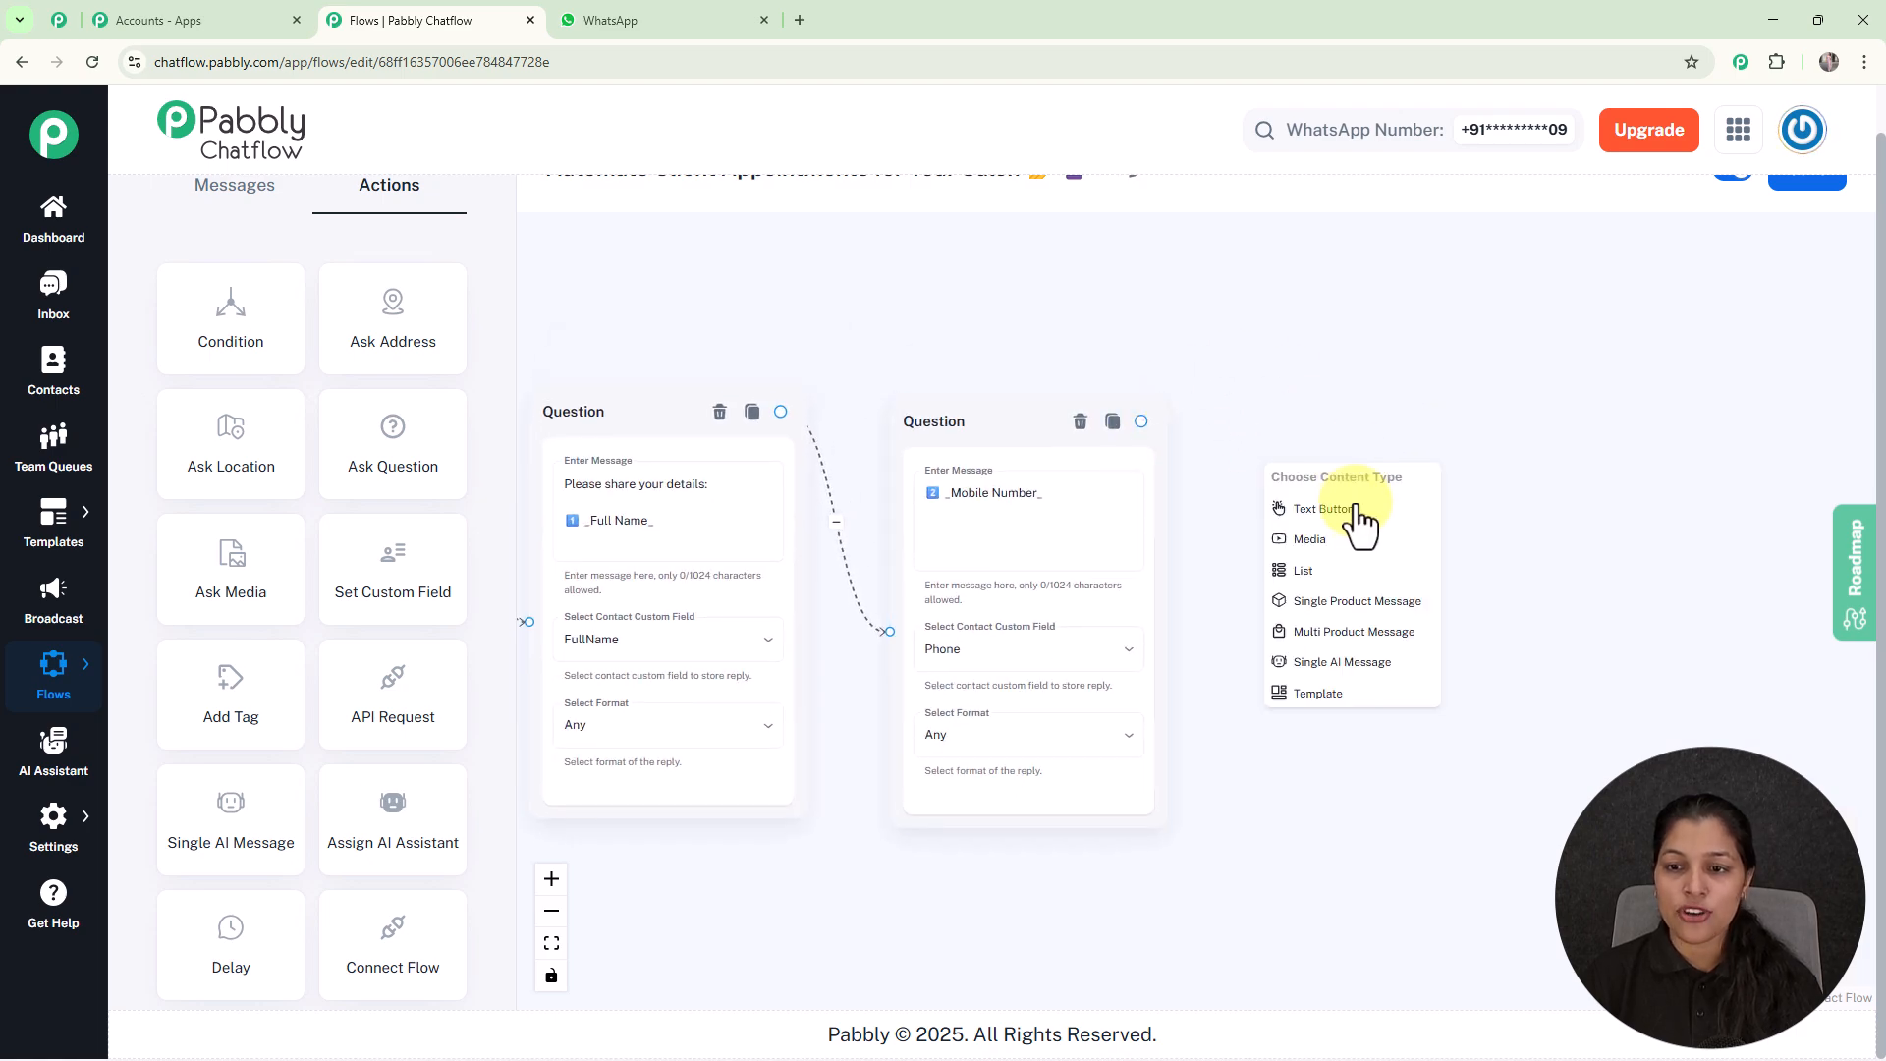
click(1352, 512)
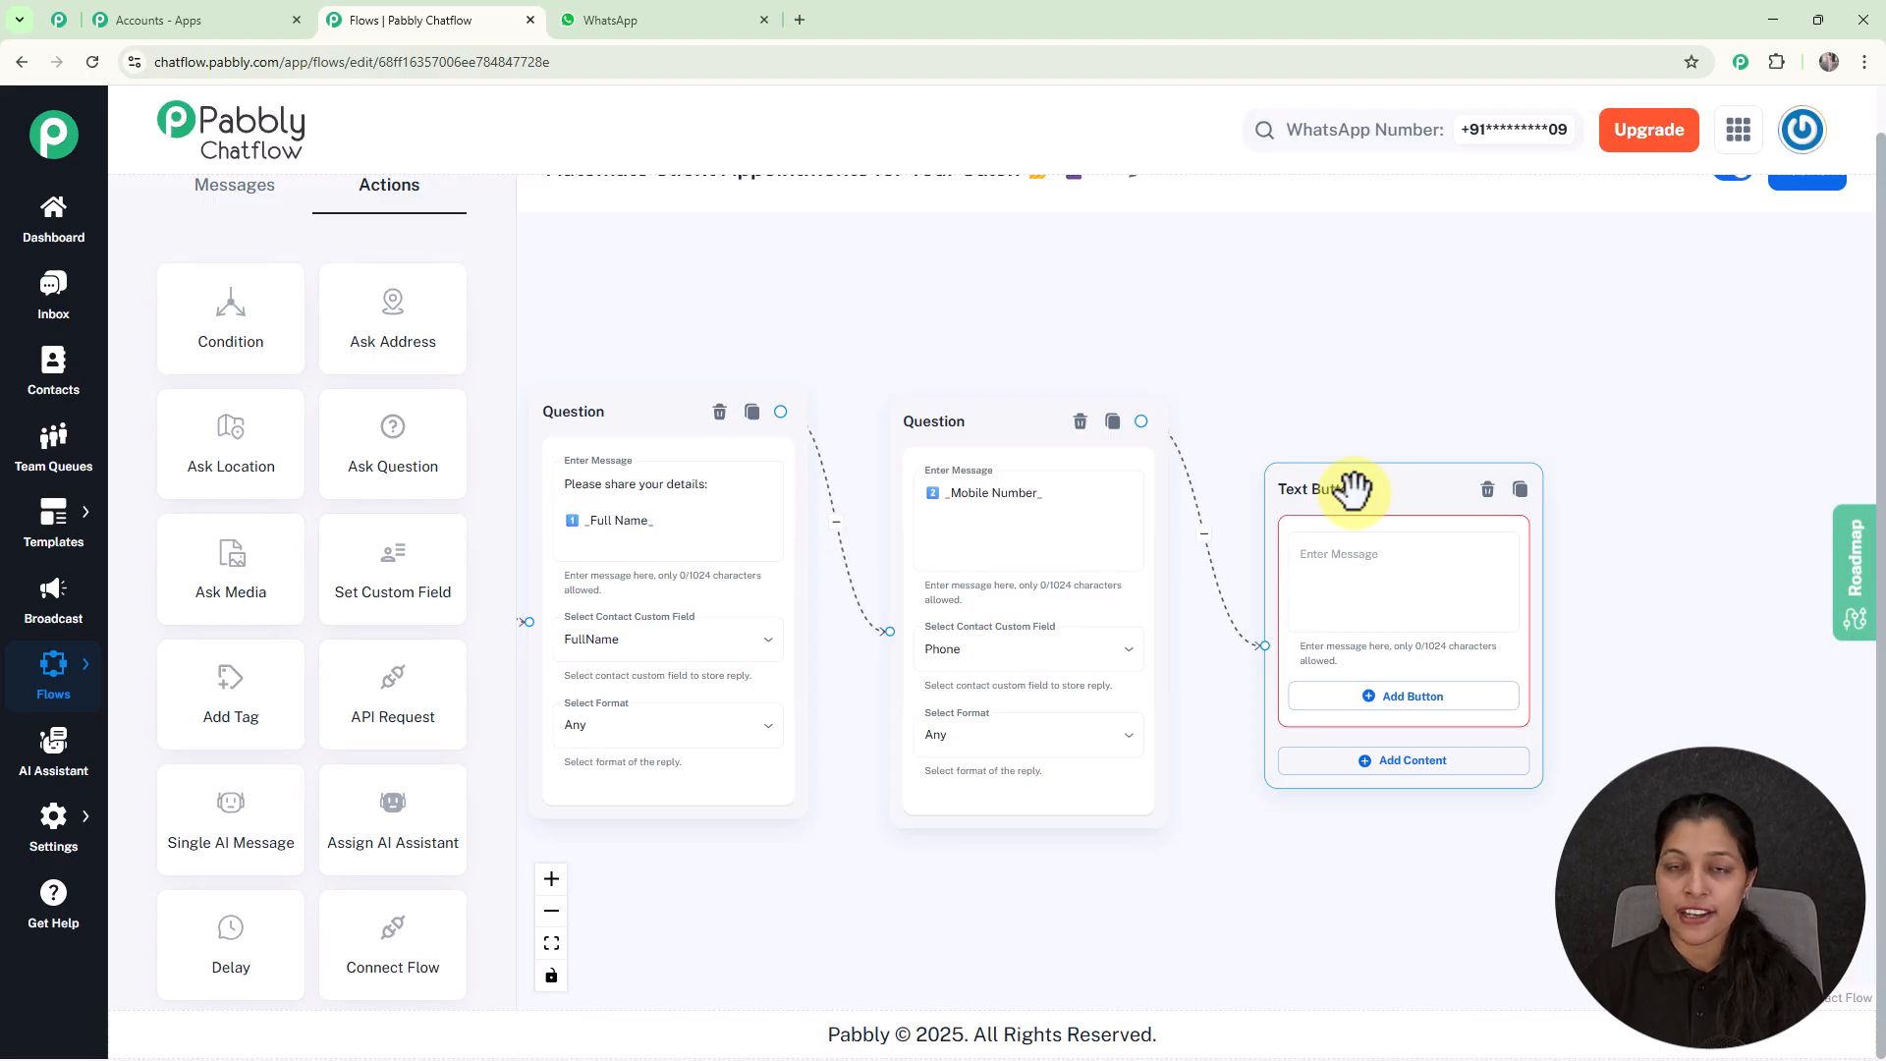
Fill the new Text Button's message with an appointment summary using $FullName, $Service, $Date and $Time plus the salon's location.
click(1405, 578)
key(ctrl+v)
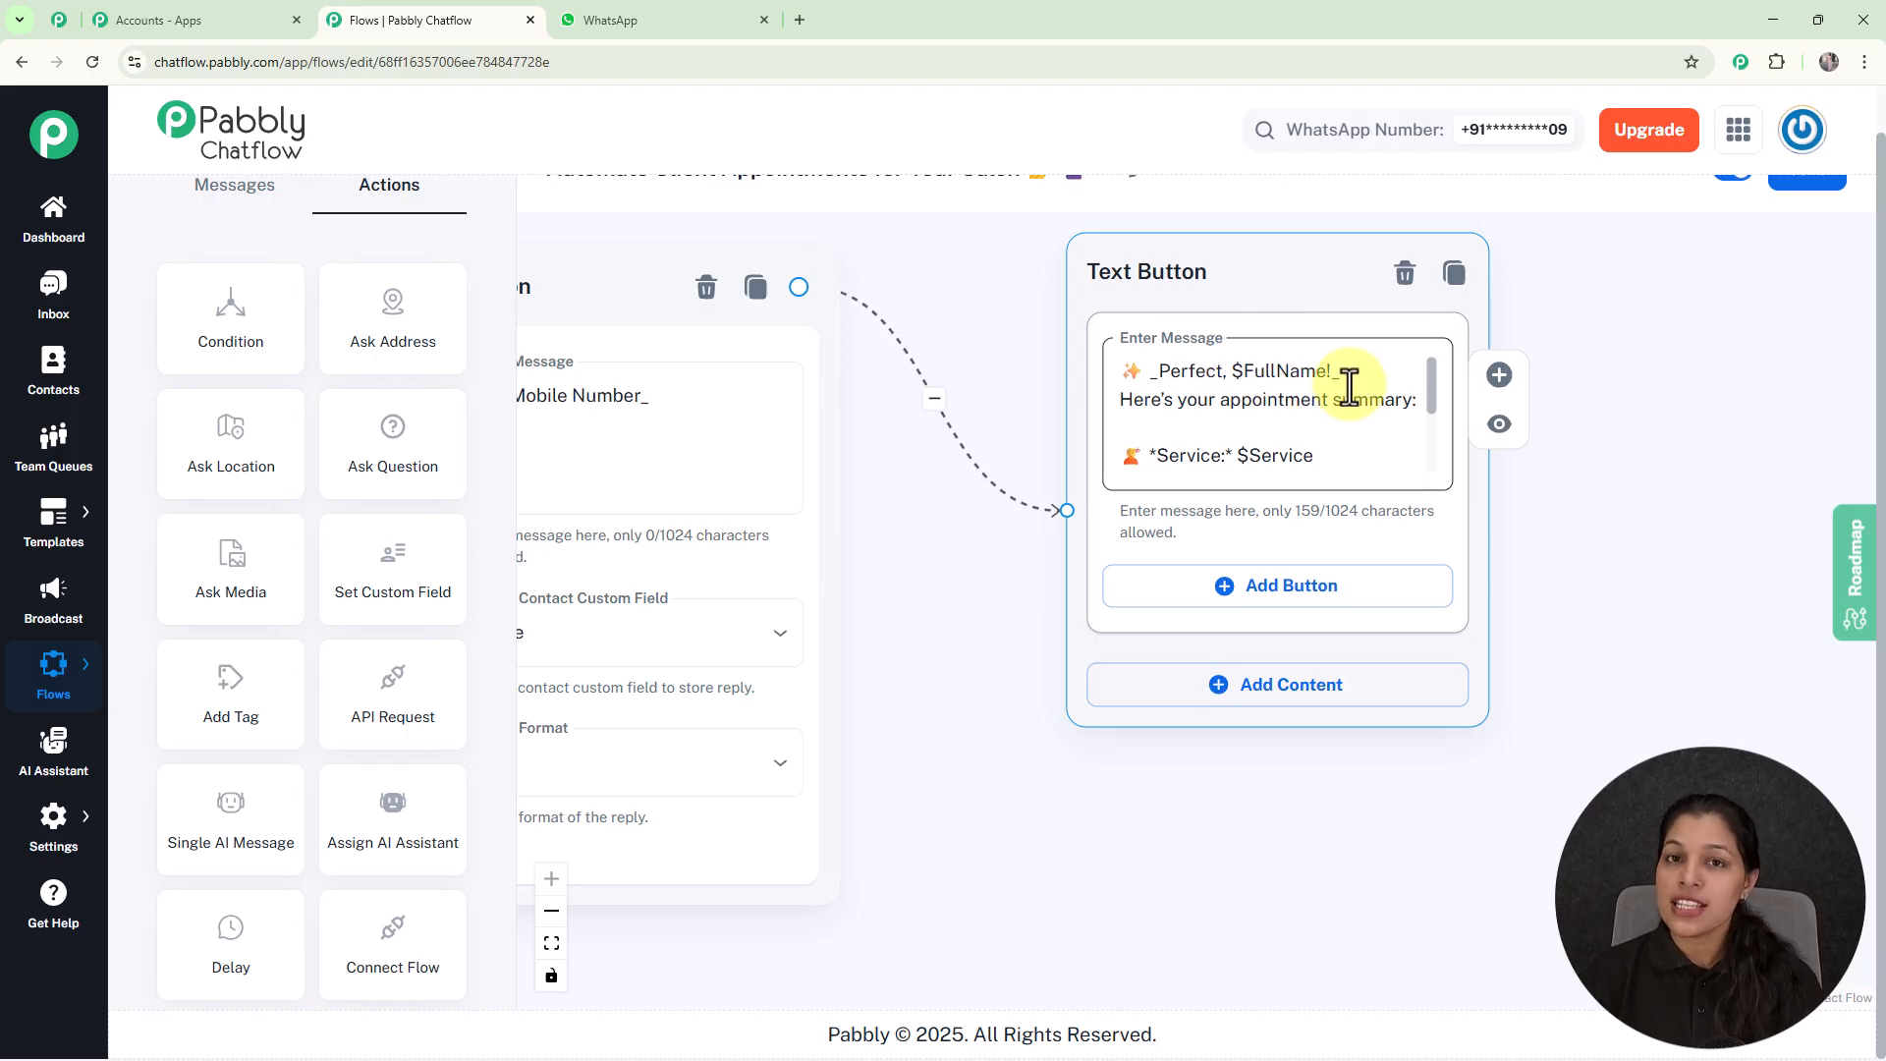
scroll(1349, 388, down, 5)
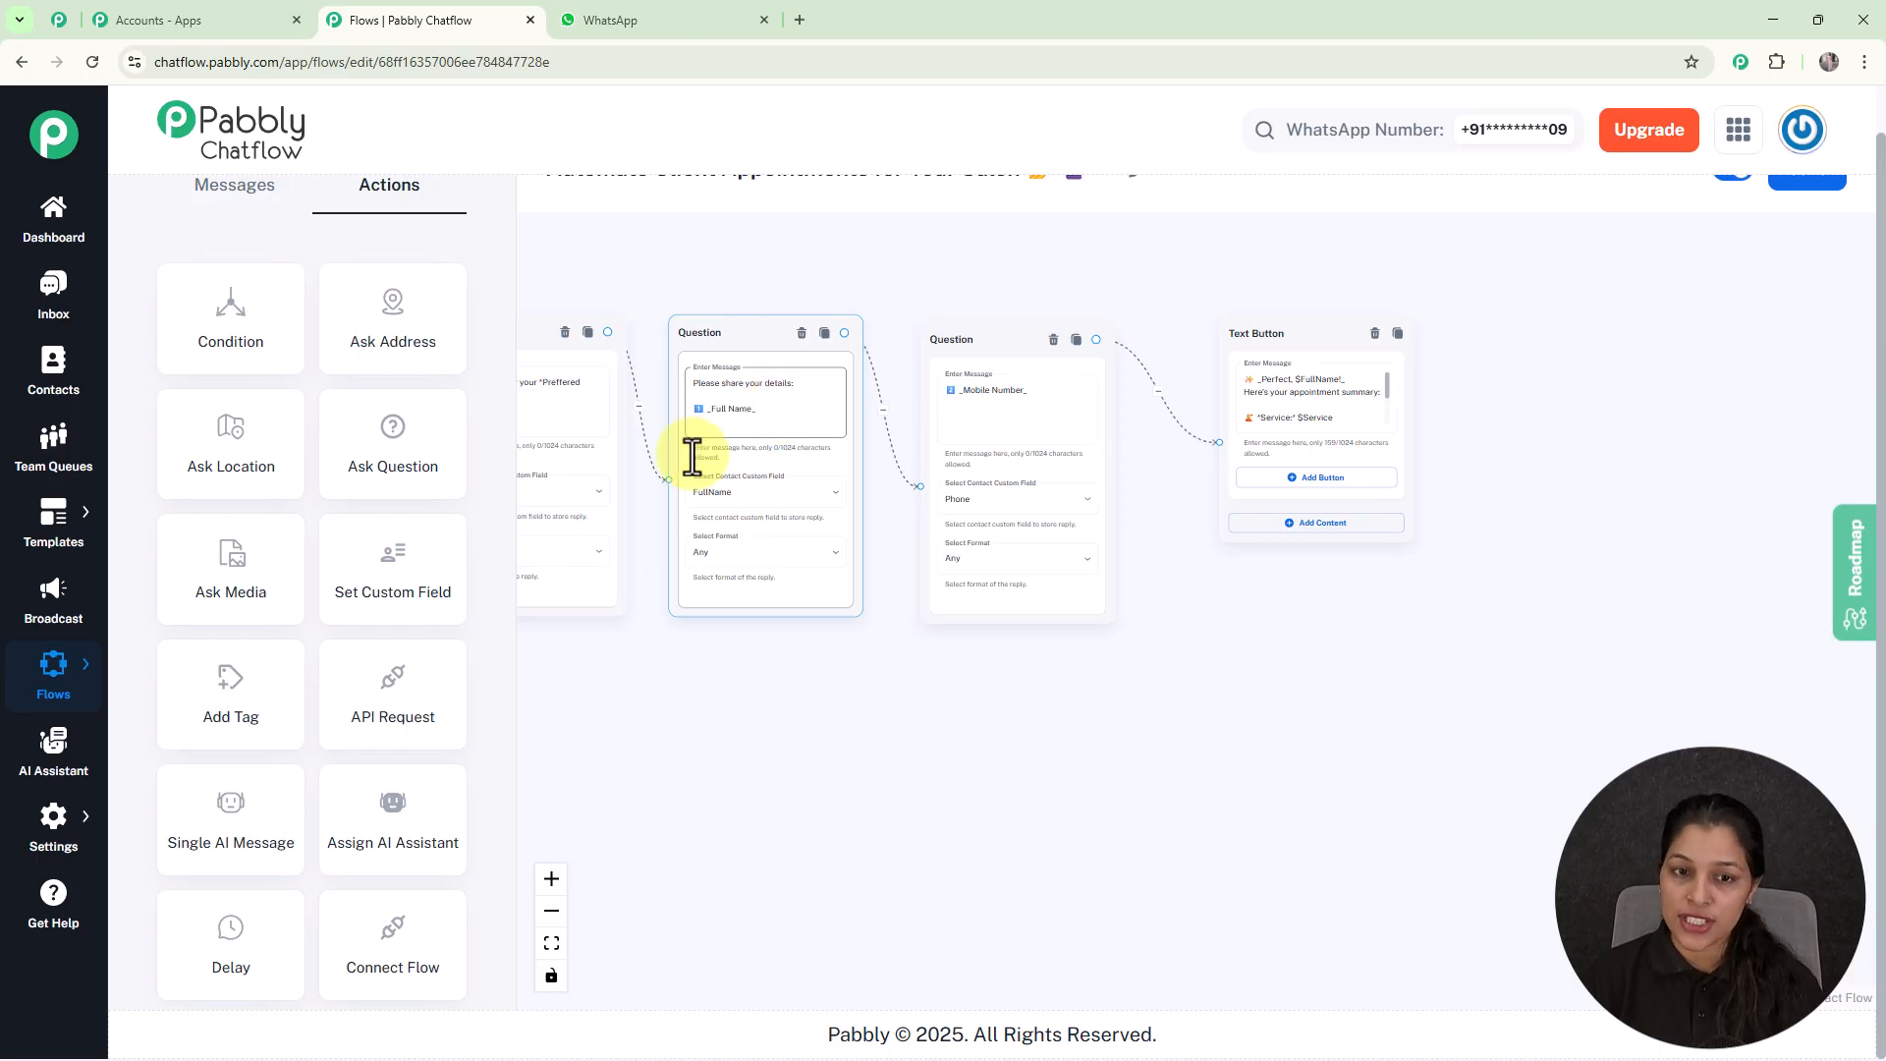
scroll(1284, 409, up, 3)
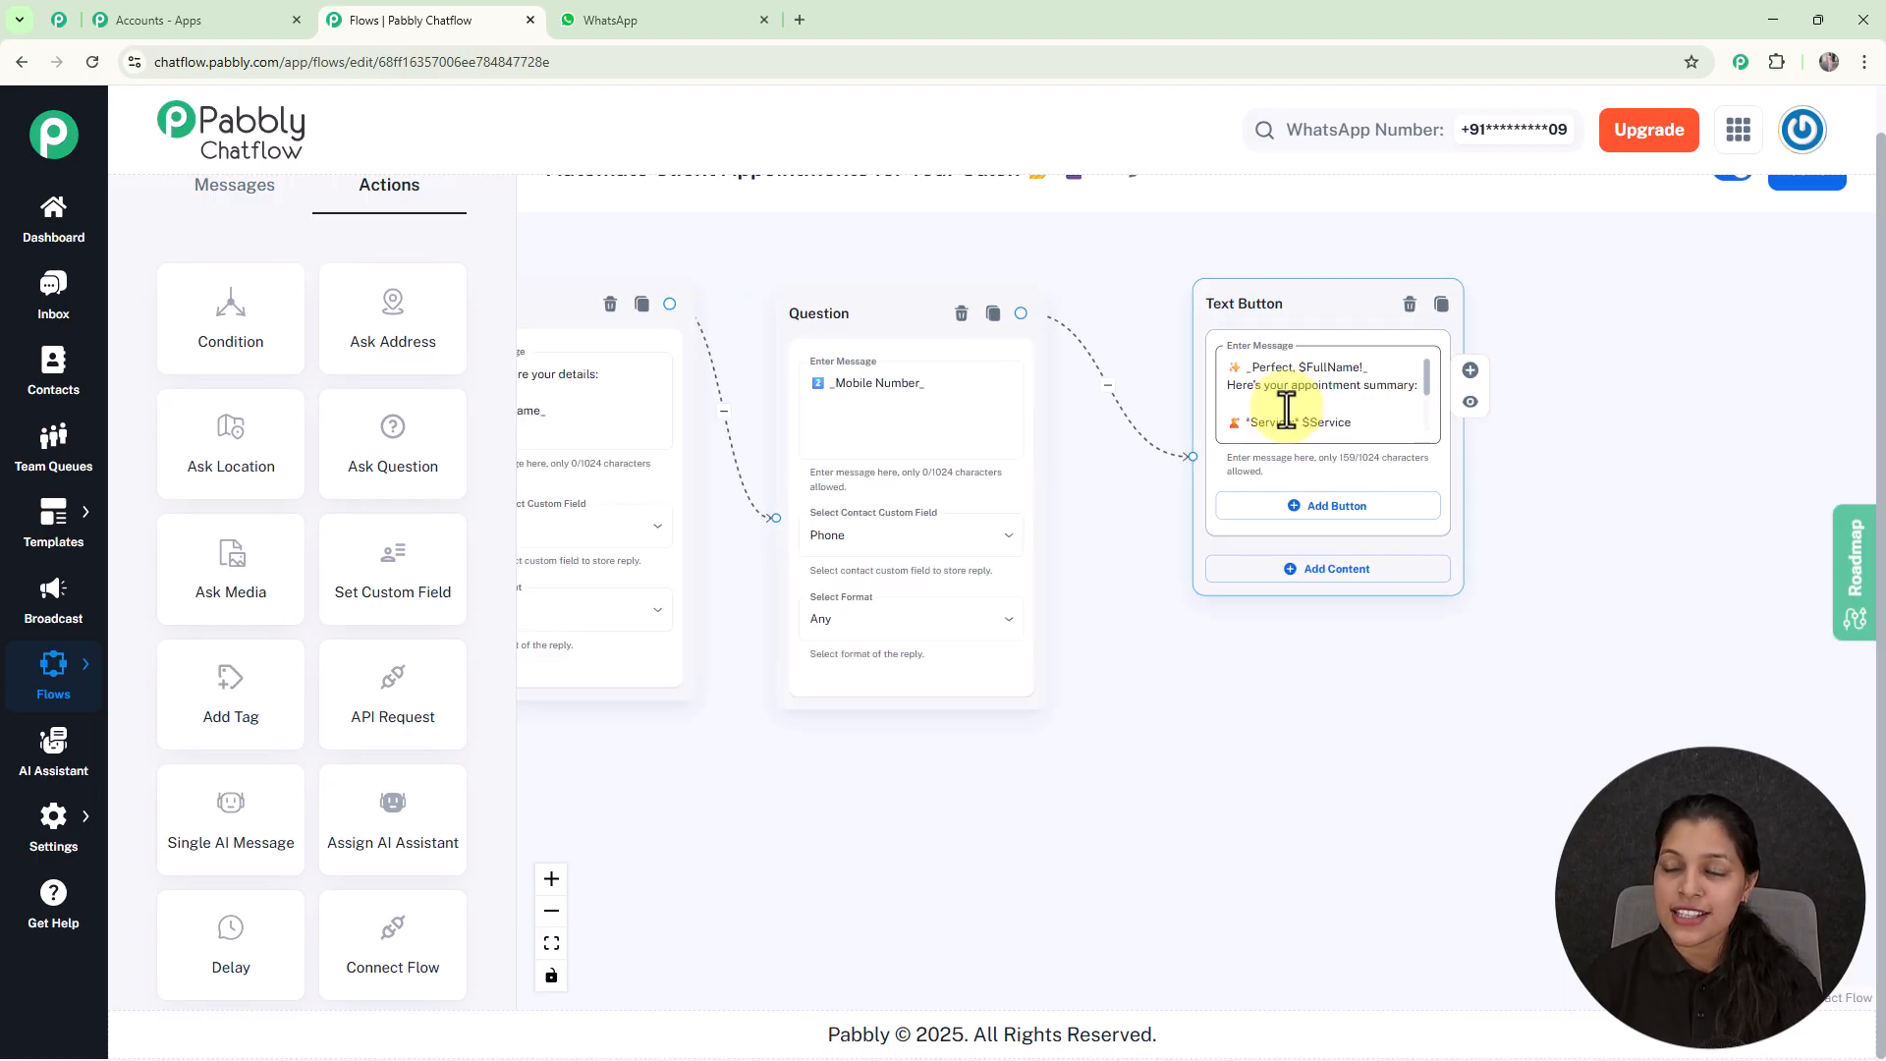
scroll(1423, 383, down, 3)
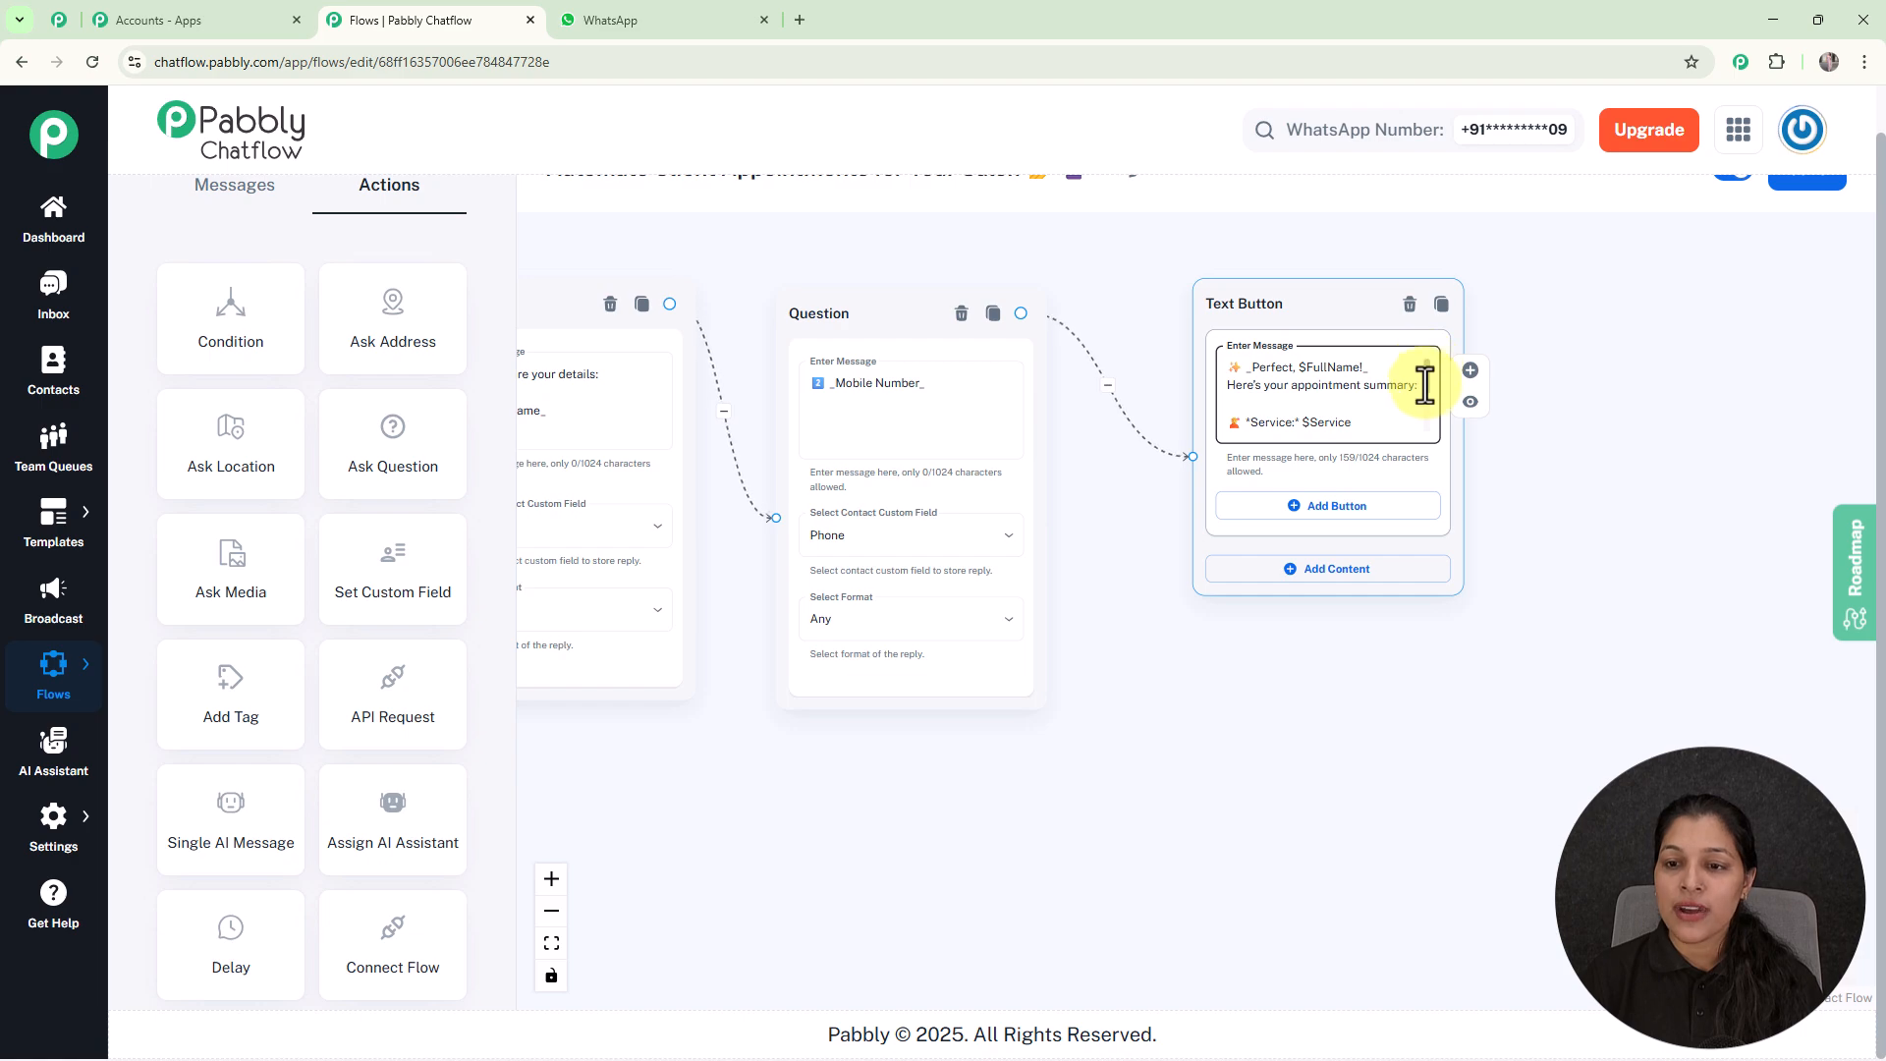
scroll(1428, 417, down, 1)
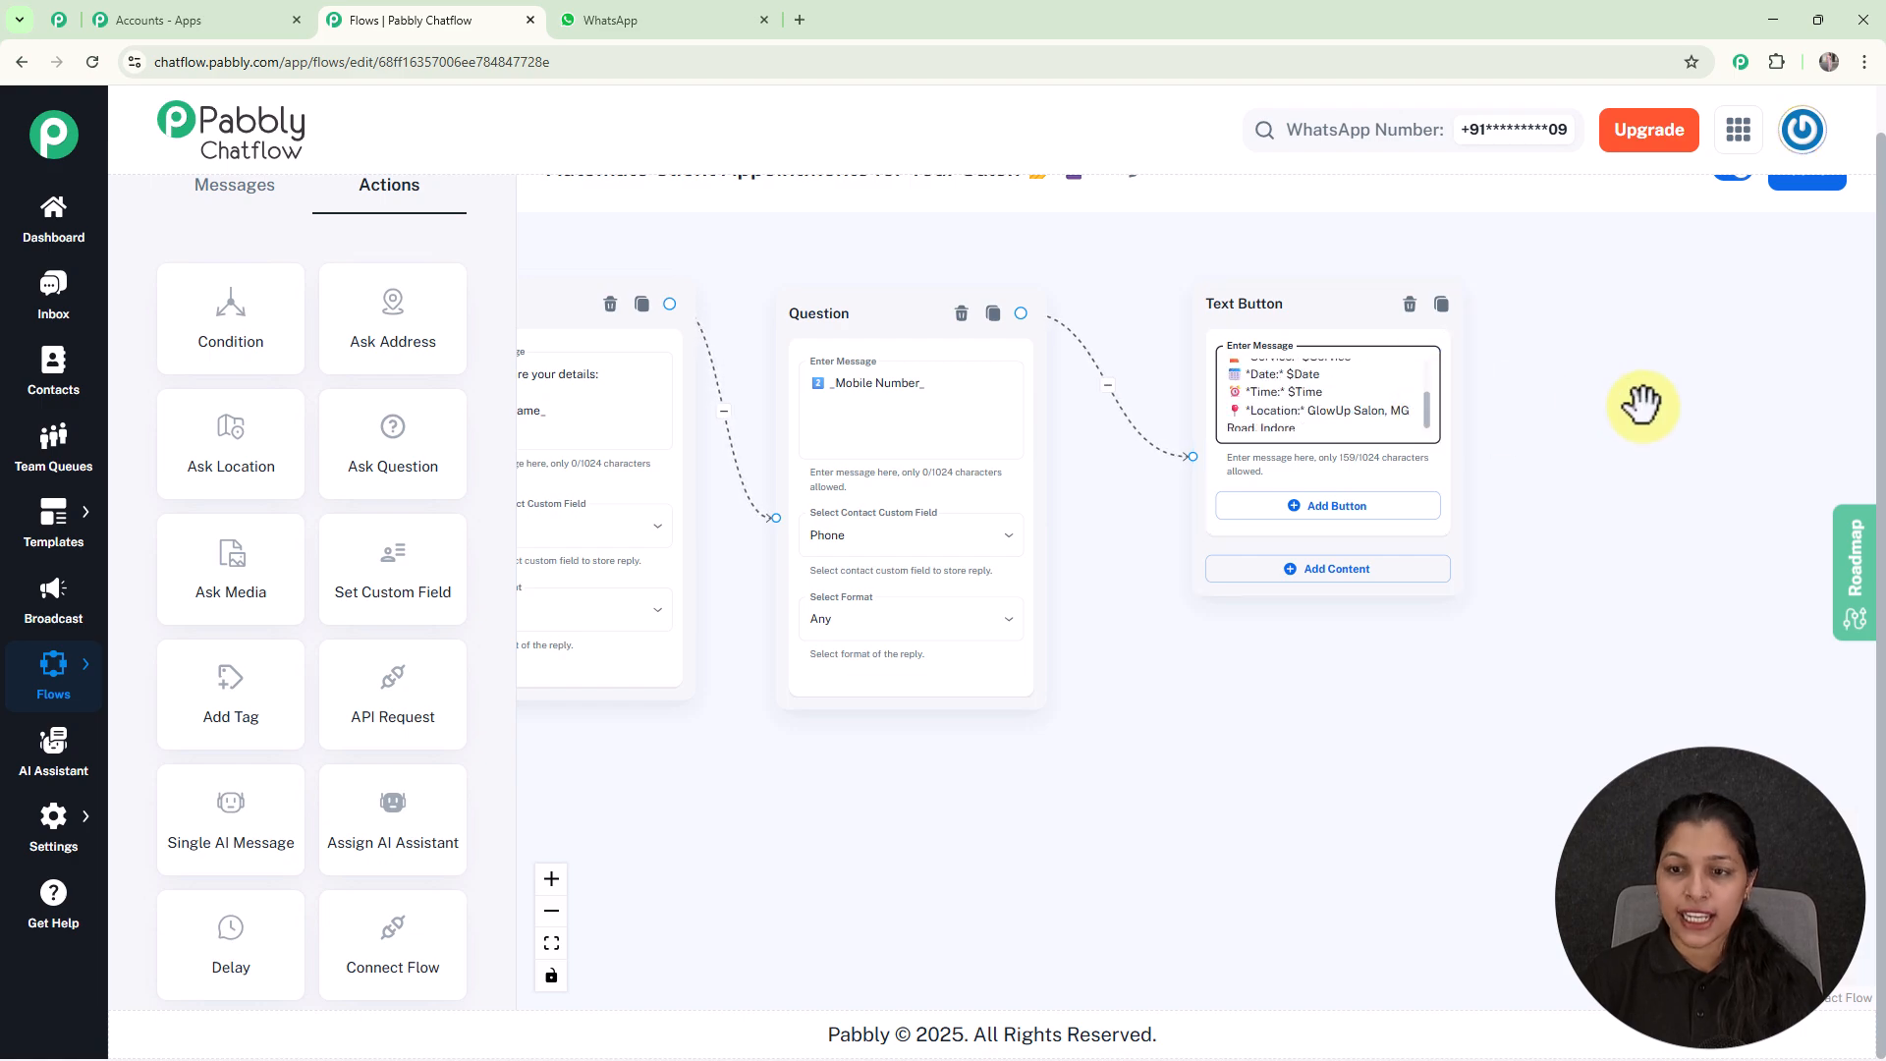
Add the buttons "✅ Confirm Booking" and "🔄 Change Service" to the appointment summary message.
scroll(1572, 417, up, 3)
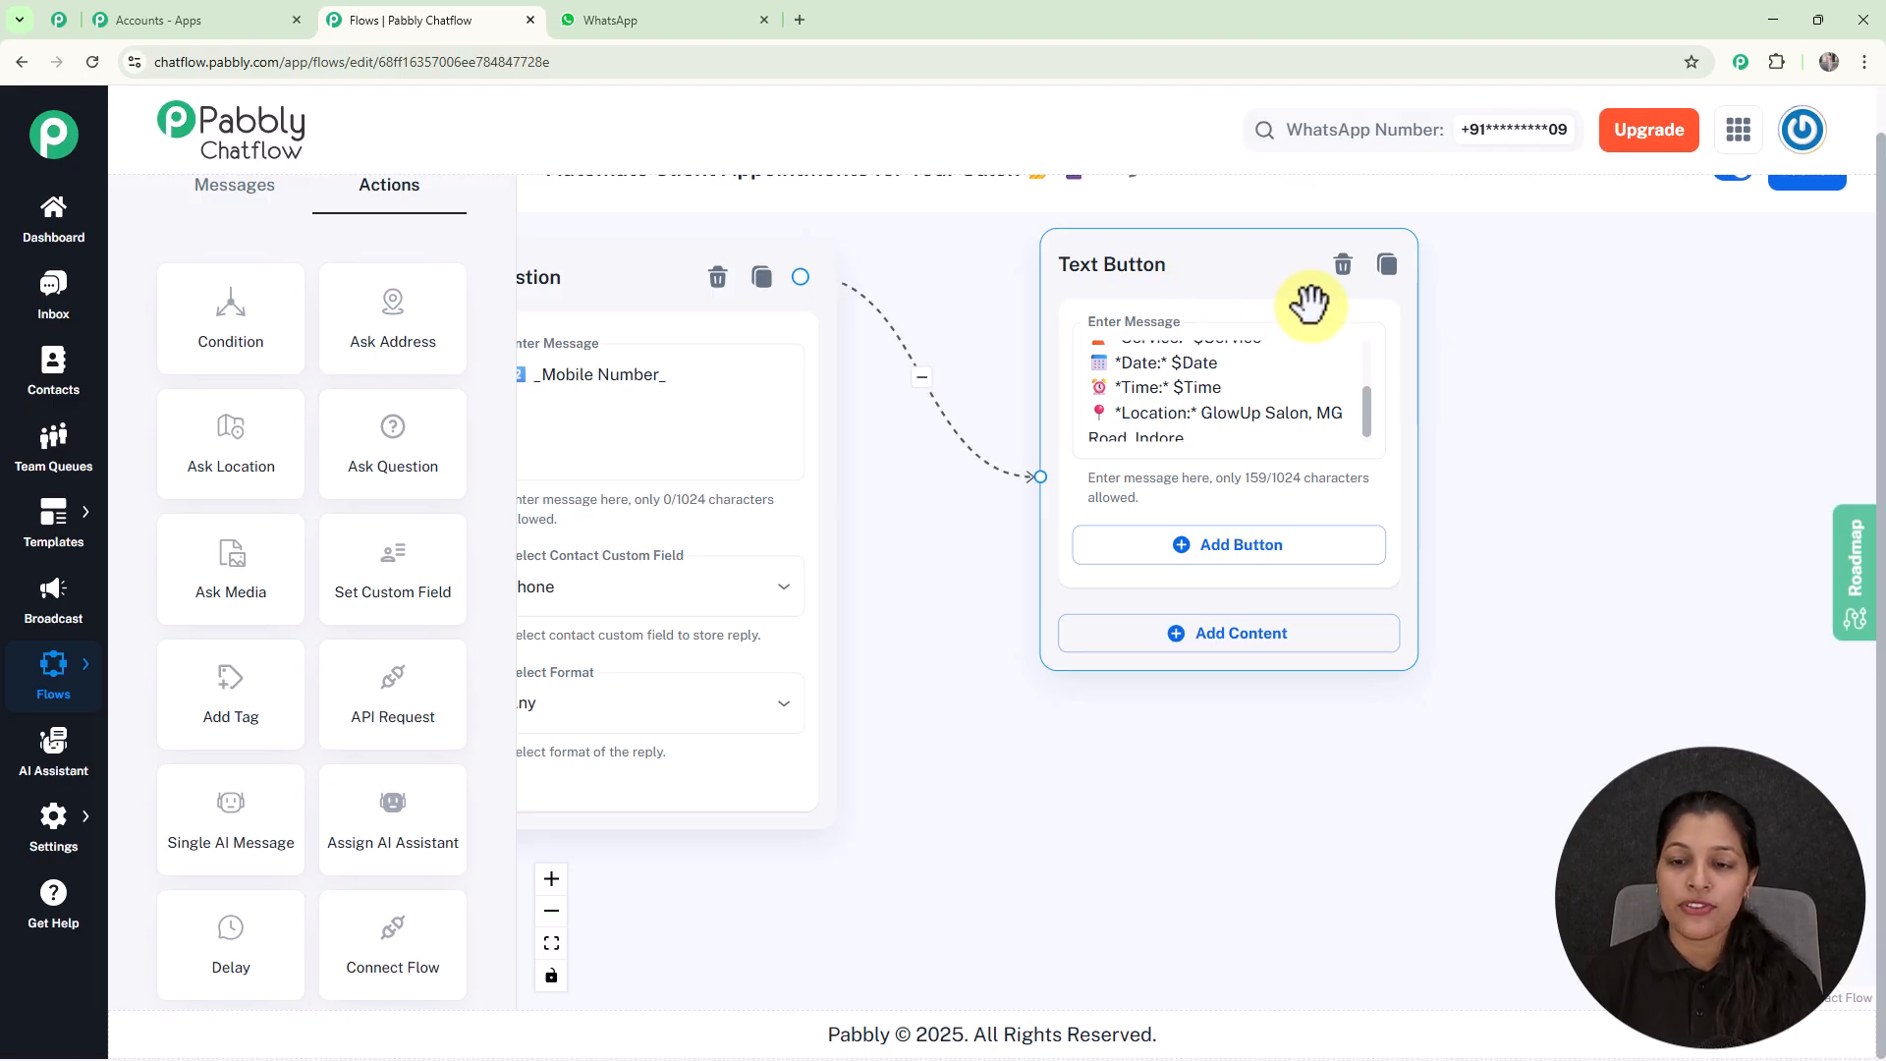
click(1230, 560)
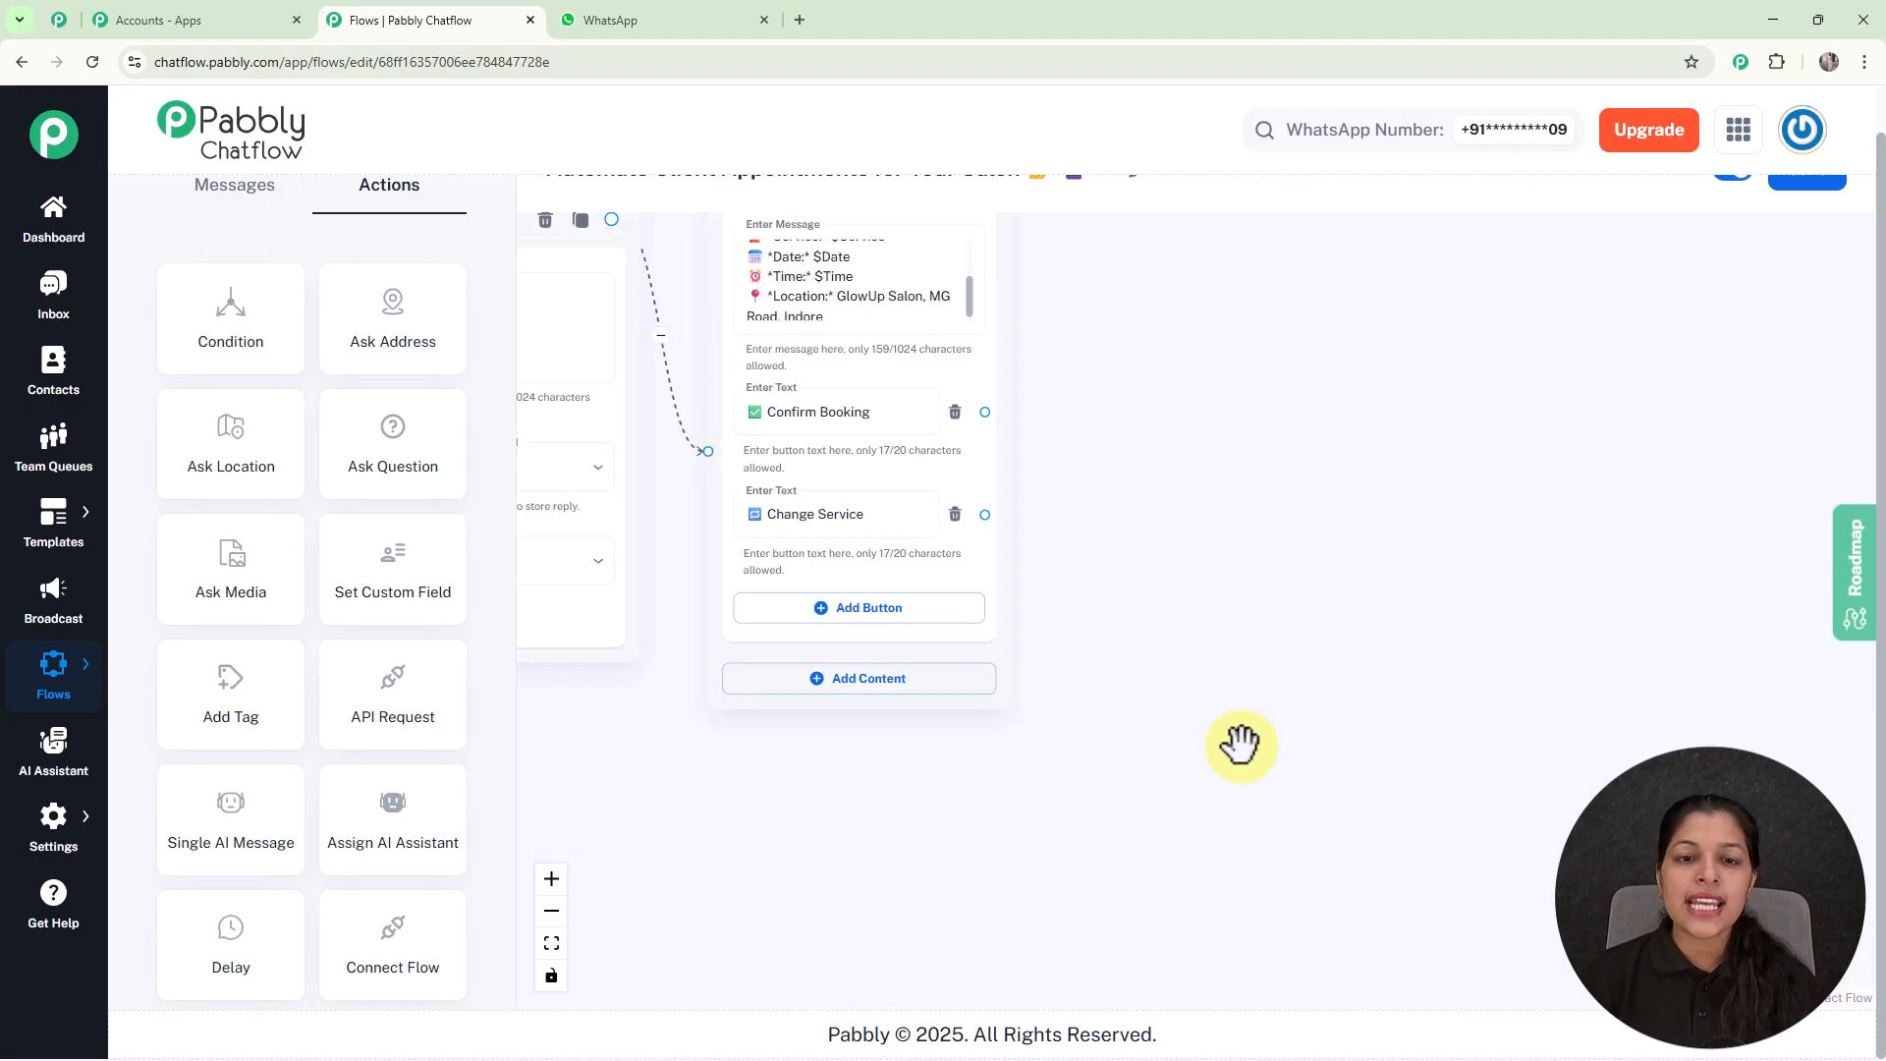
scroll(1242, 791, up, 2)
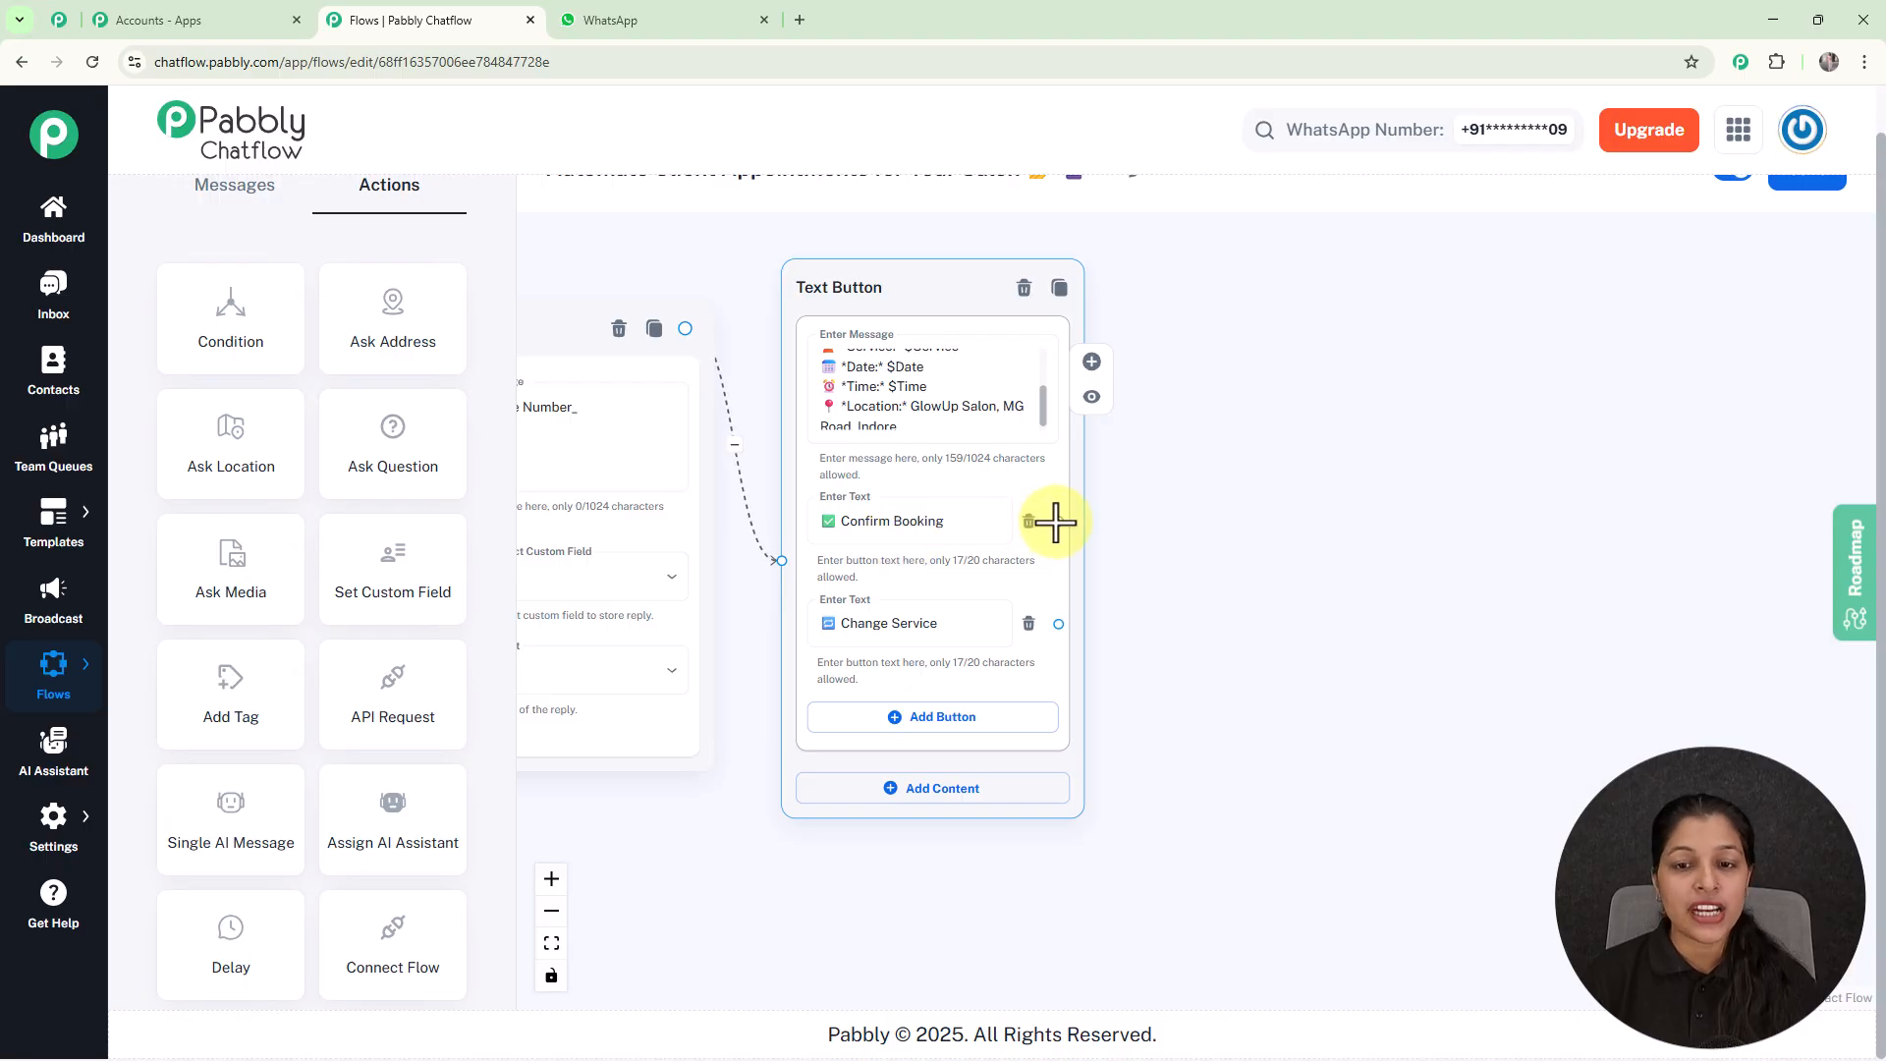
Connect Confirm Booking to a new Text Button node whose message begins "🎉 Your appointment has been successfully booked!".
click(1092, 362)
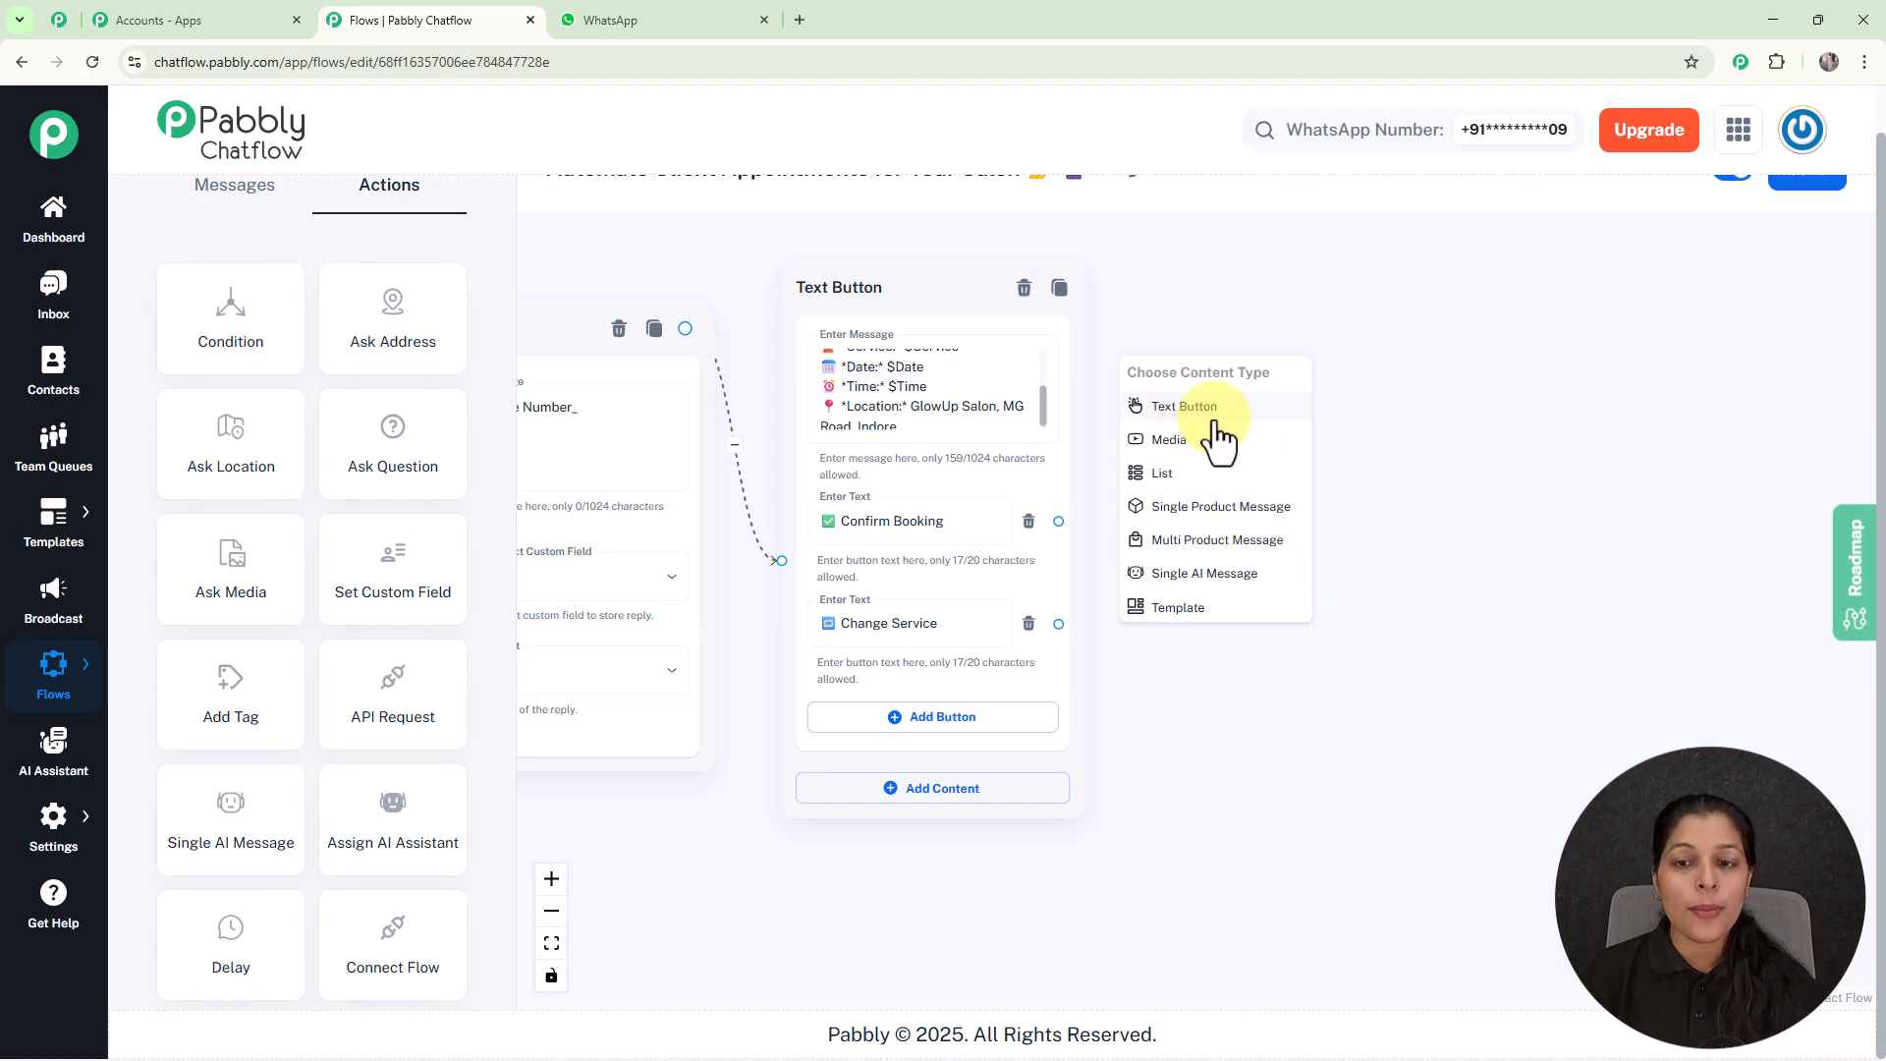
click(1183, 405)
drag(1149, 710, 1287, 647)
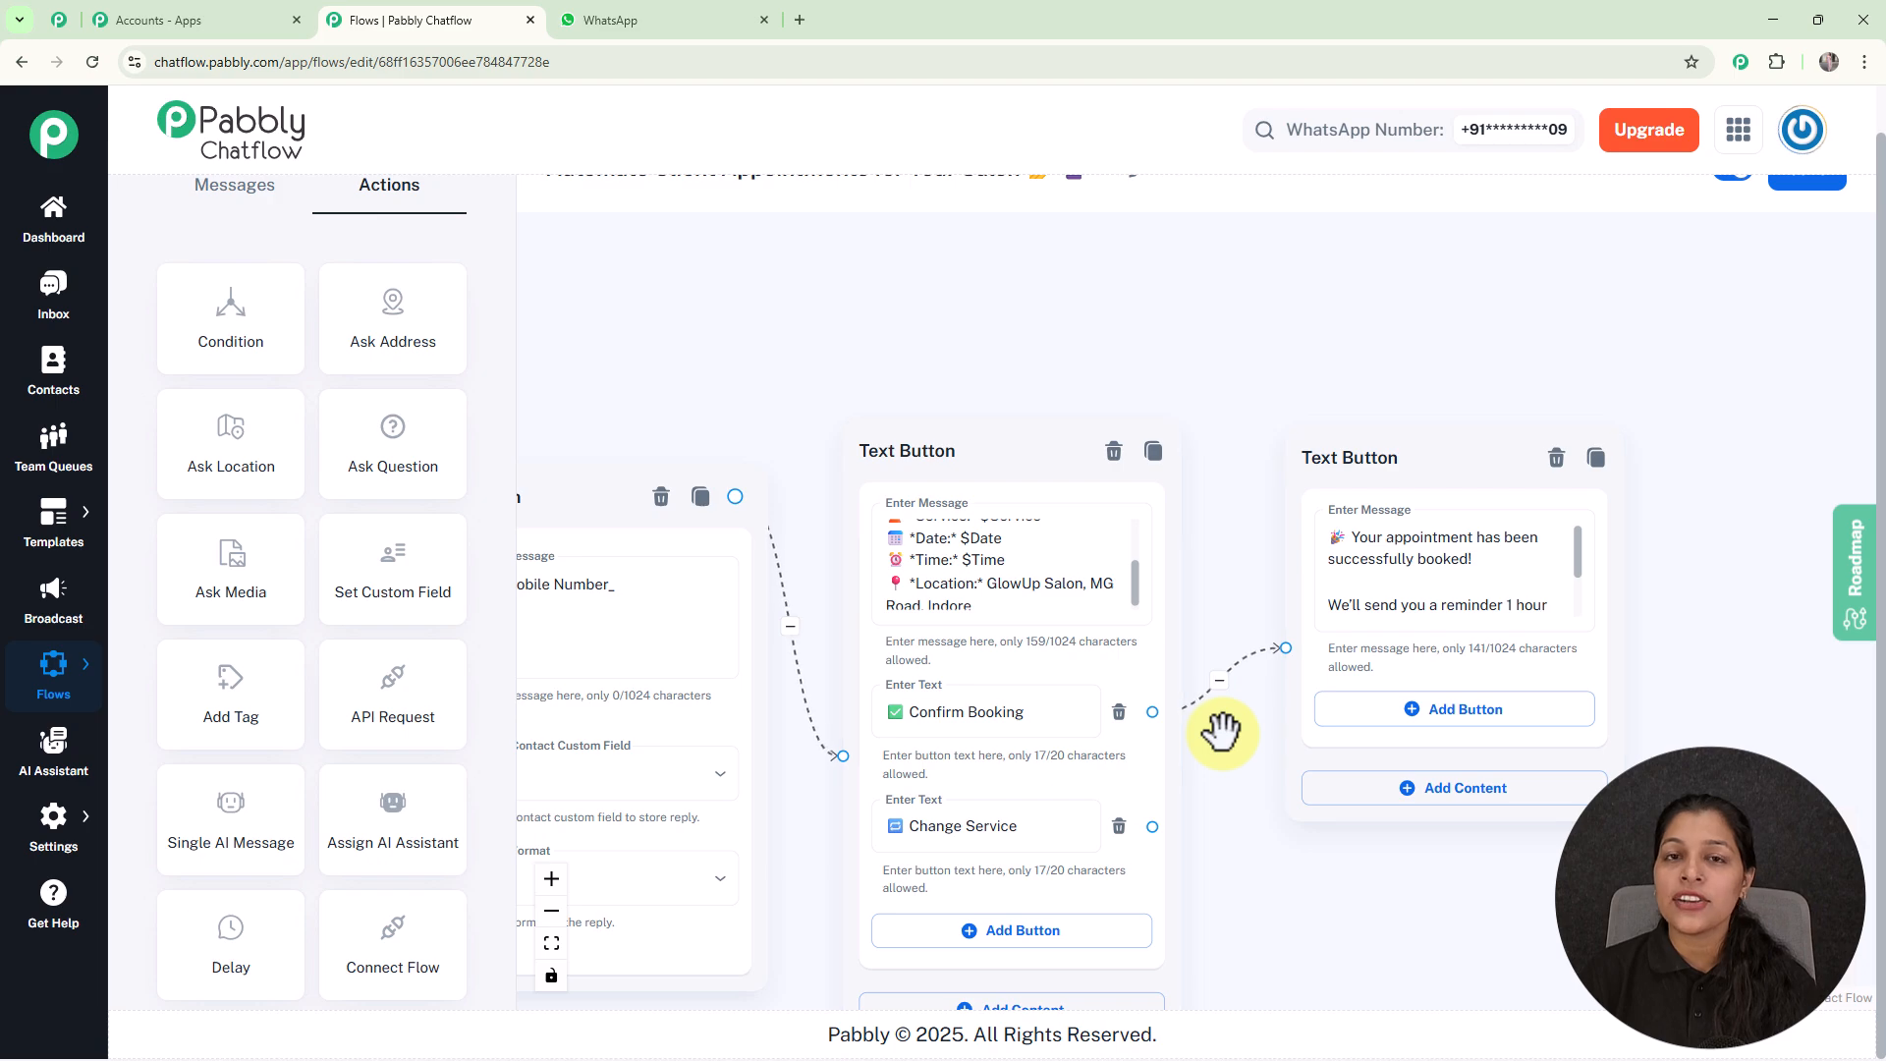
Connect the appointment summary's Change Service button back to the services List node.
scroll(1218, 732, down, 3)
drag(1307, 854, 1336, 651)
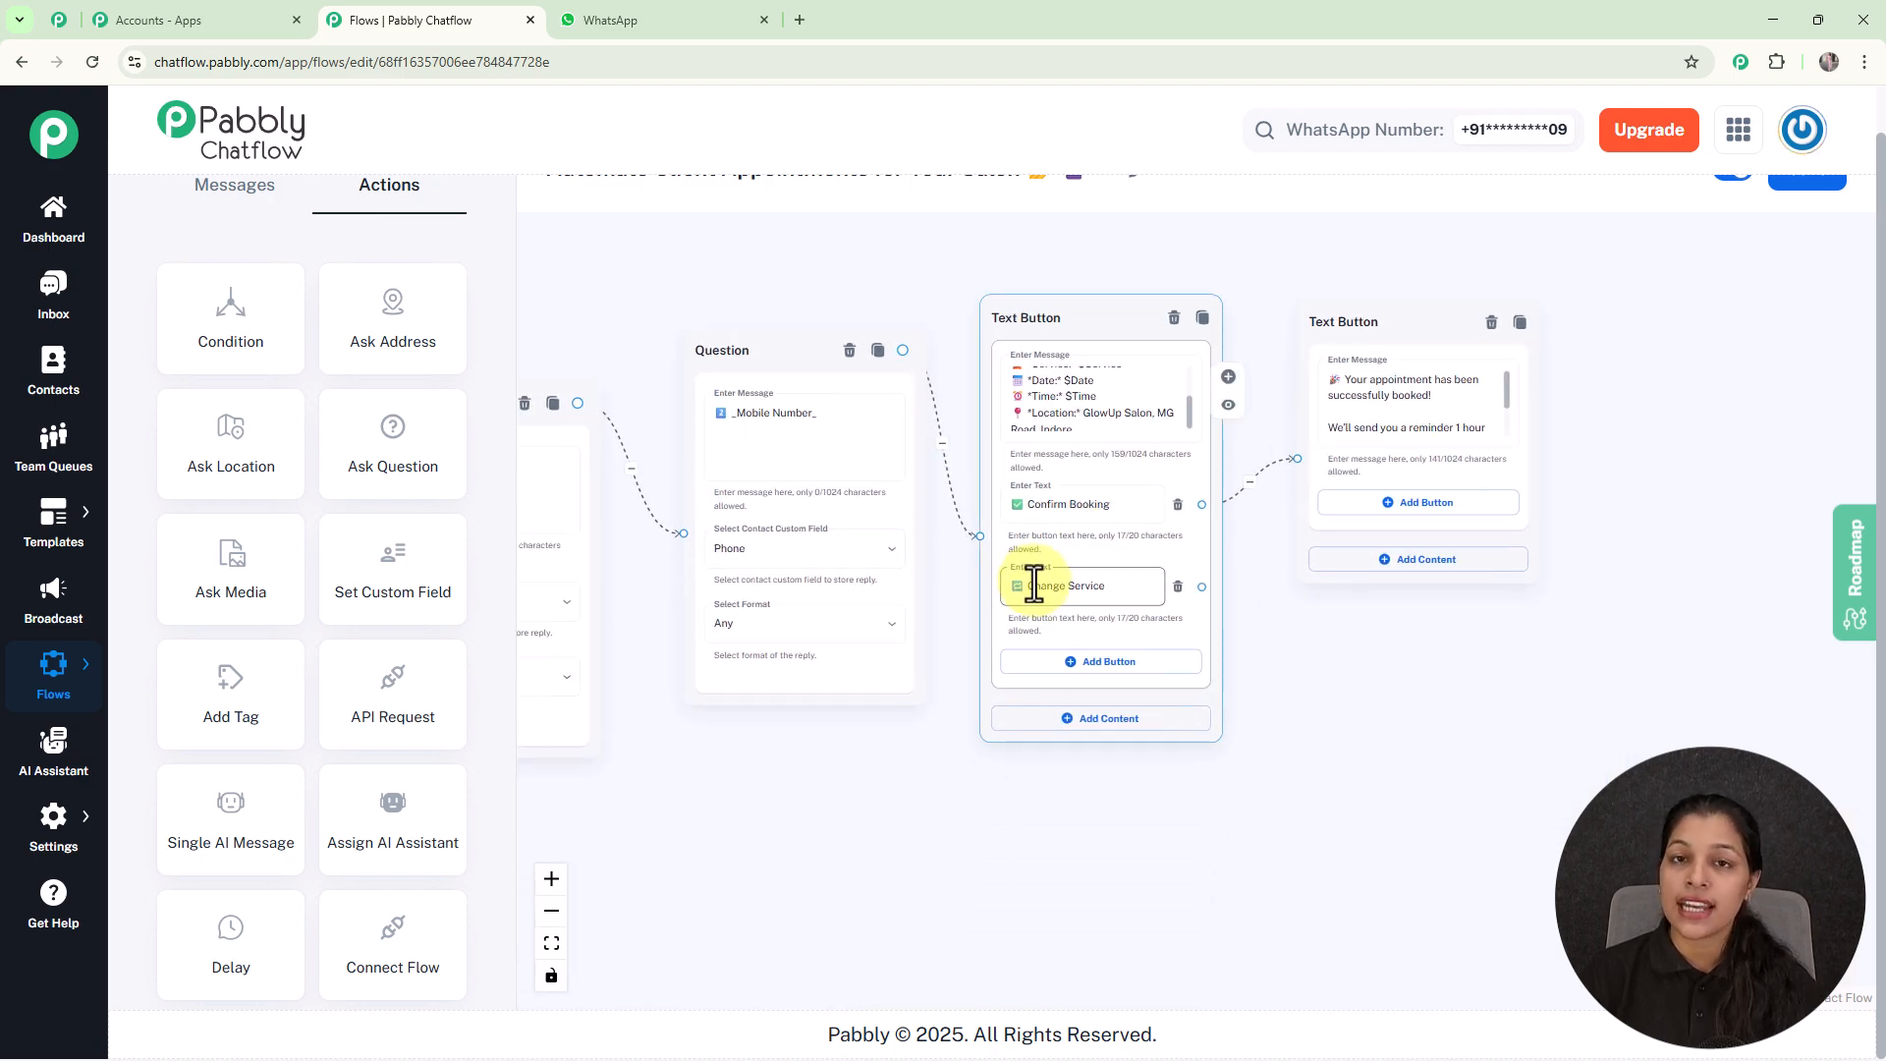
scroll(1200, 586, down, 2)
drag(1201, 585, 708, 532)
scroll(1444, 750, down, 3)
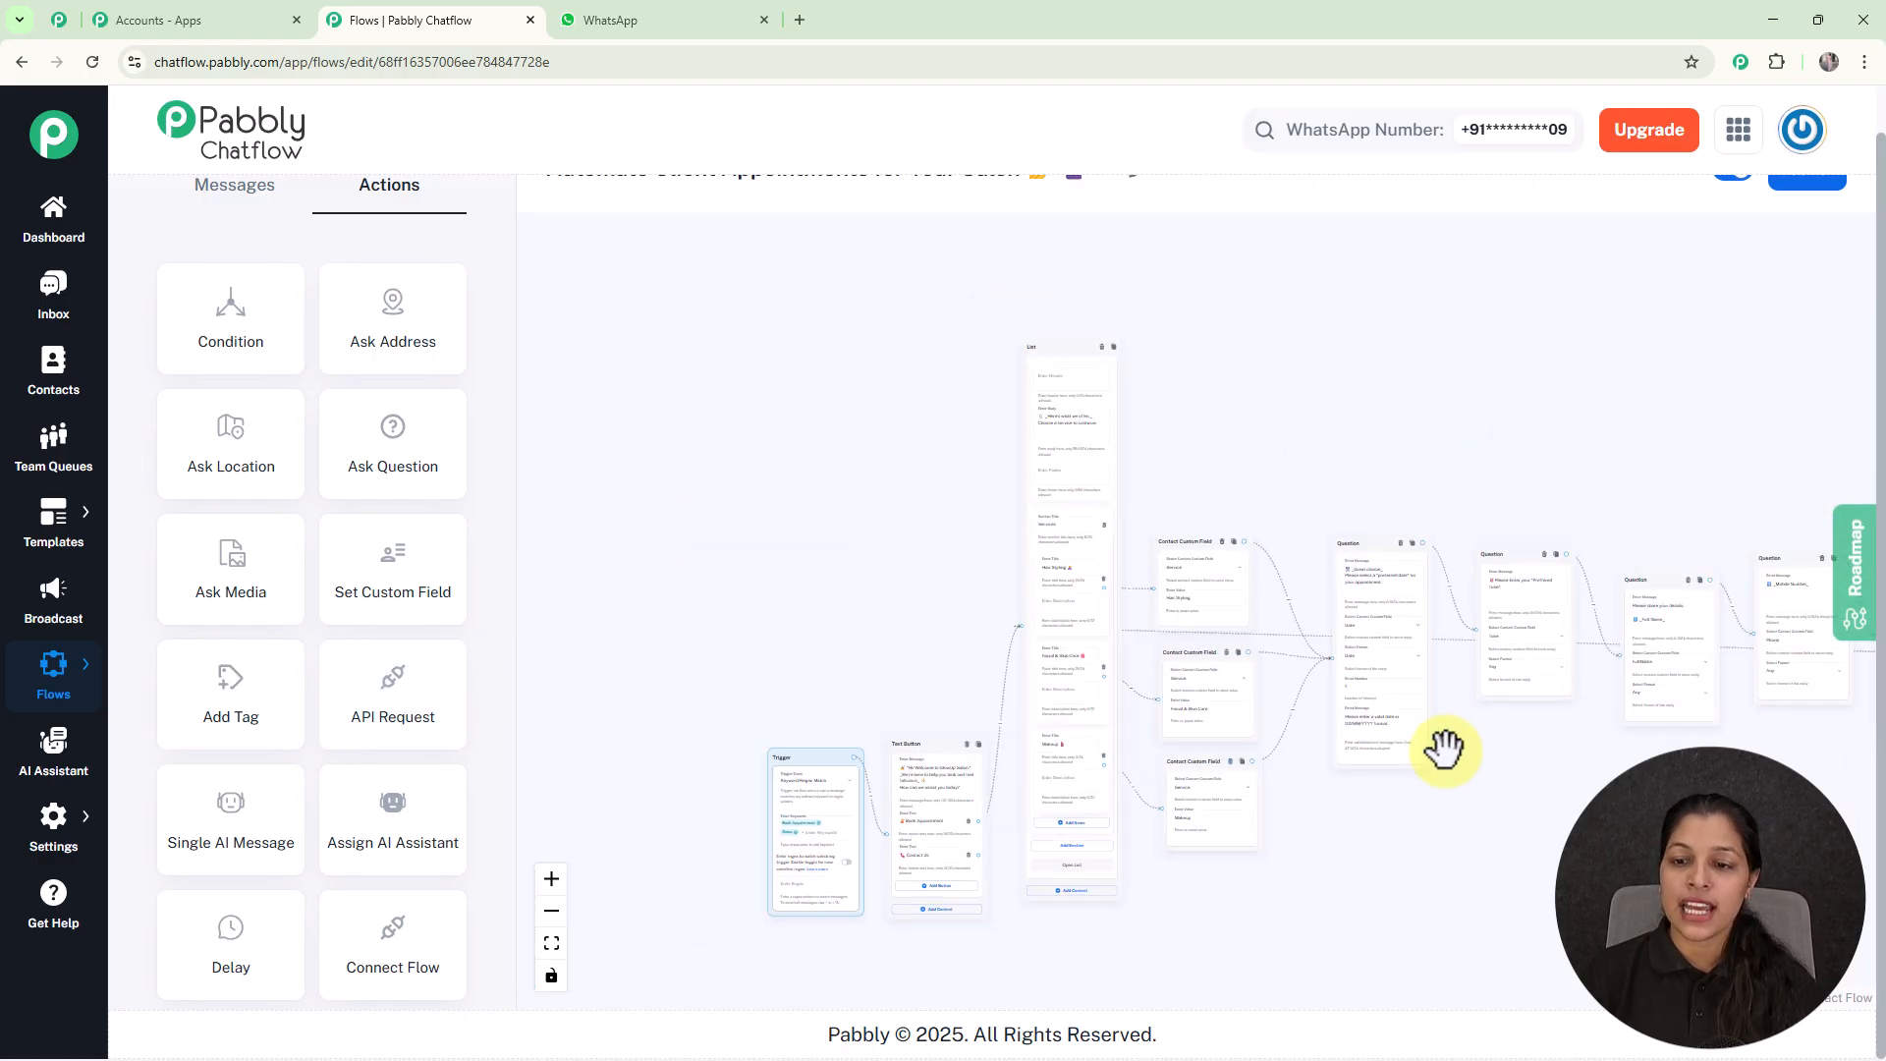
drag(1540, 771, 1170, 493)
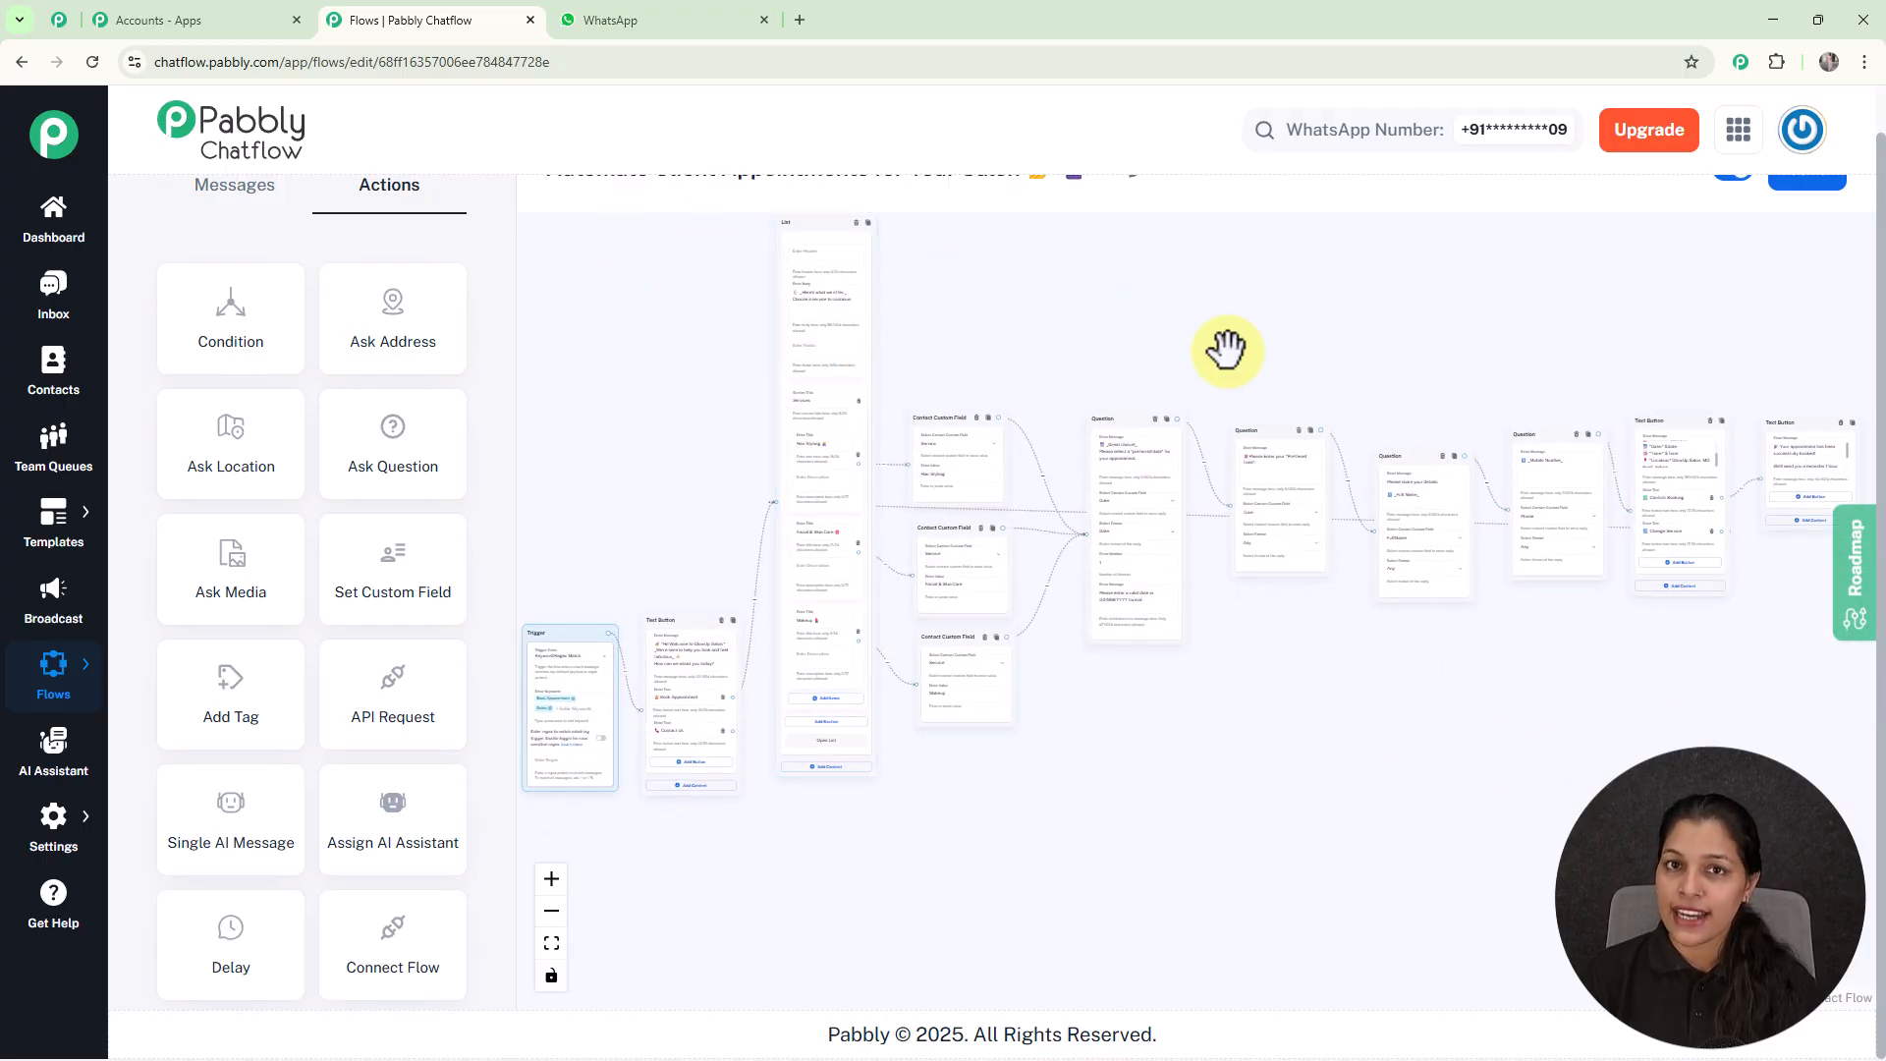
drag(1227, 351, 1108, 353)
scroll(1023, 590, up, 3)
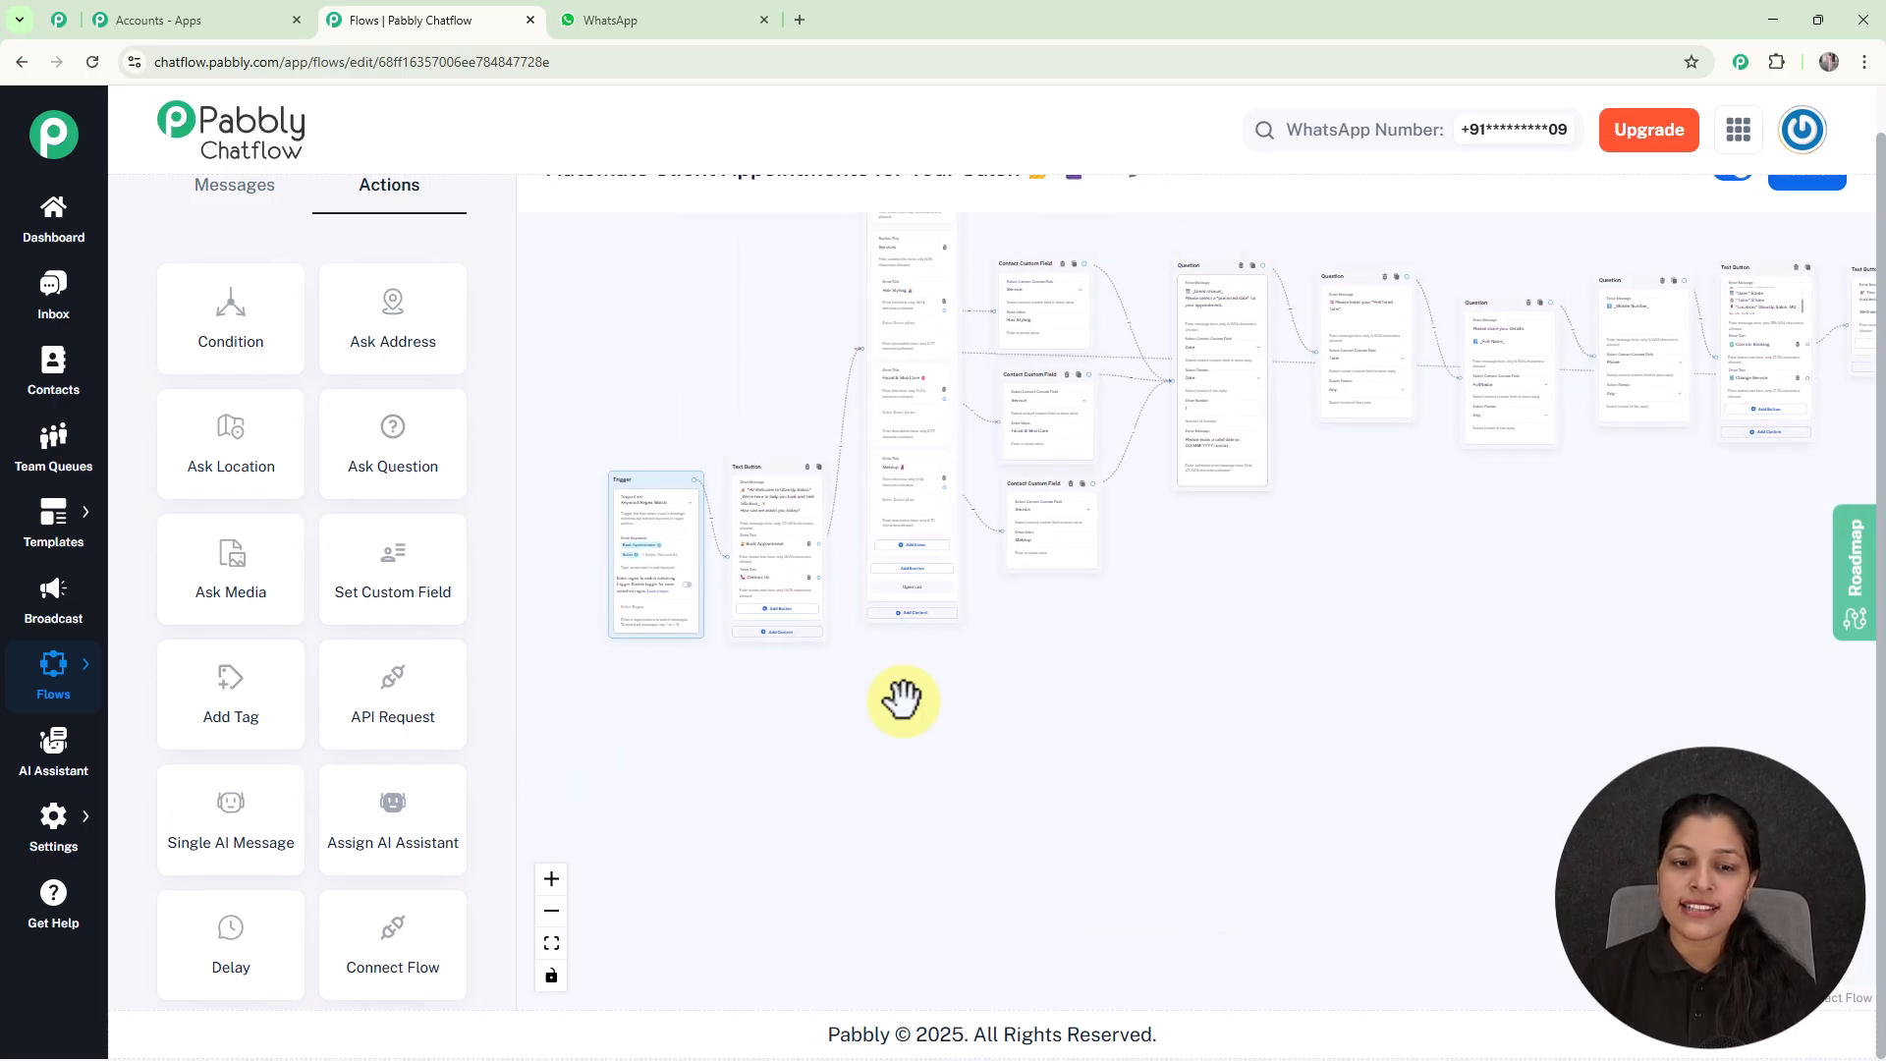
Connect the welcome message's Contact Us button to a new Text Button node containing a "*Call Us:*" section with the front desk's phone number.
scroll(854, 799, up, 3)
scroll(819, 676, up, 3)
scroll(819, 676, up, 3)
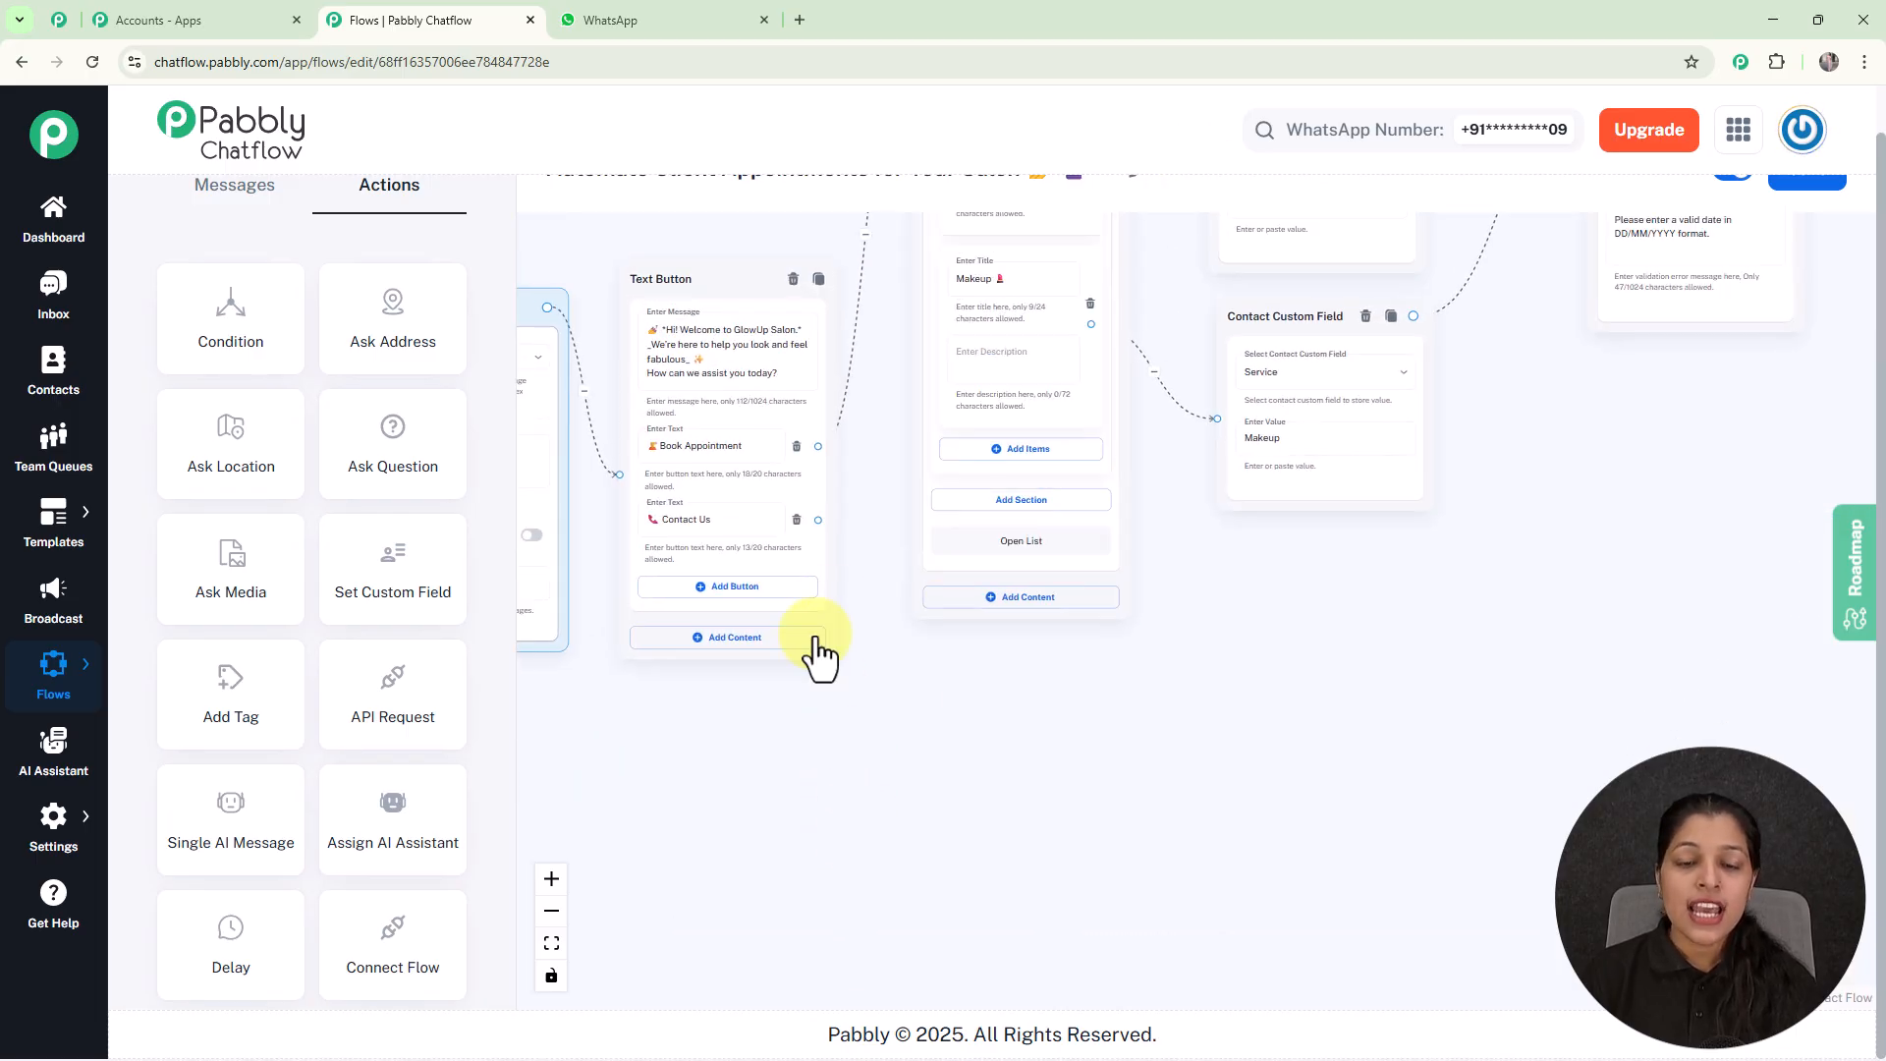
drag(817, 522, 982, 758)
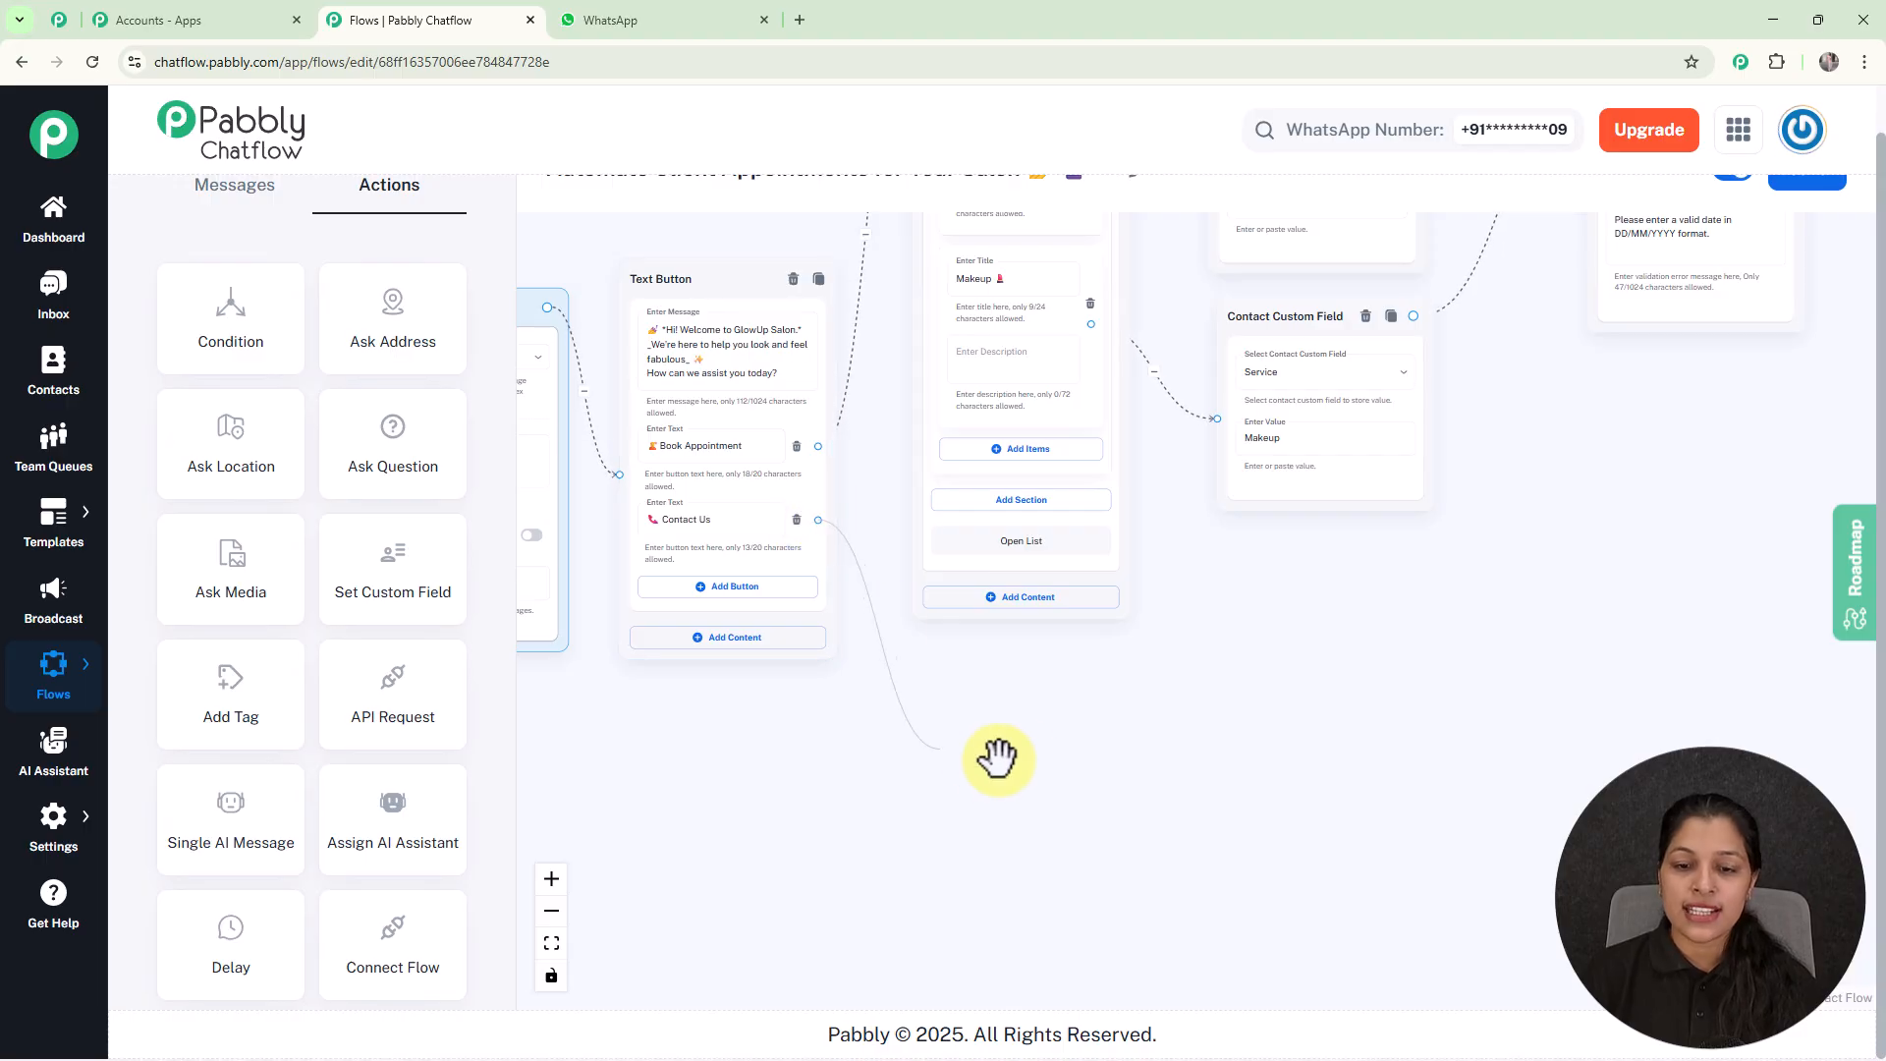
click(1013, 783)
drag(1010, 762, 976, 715)
scroll(980, 773, up, 2)
drag(1390, 876, 1353, 656)
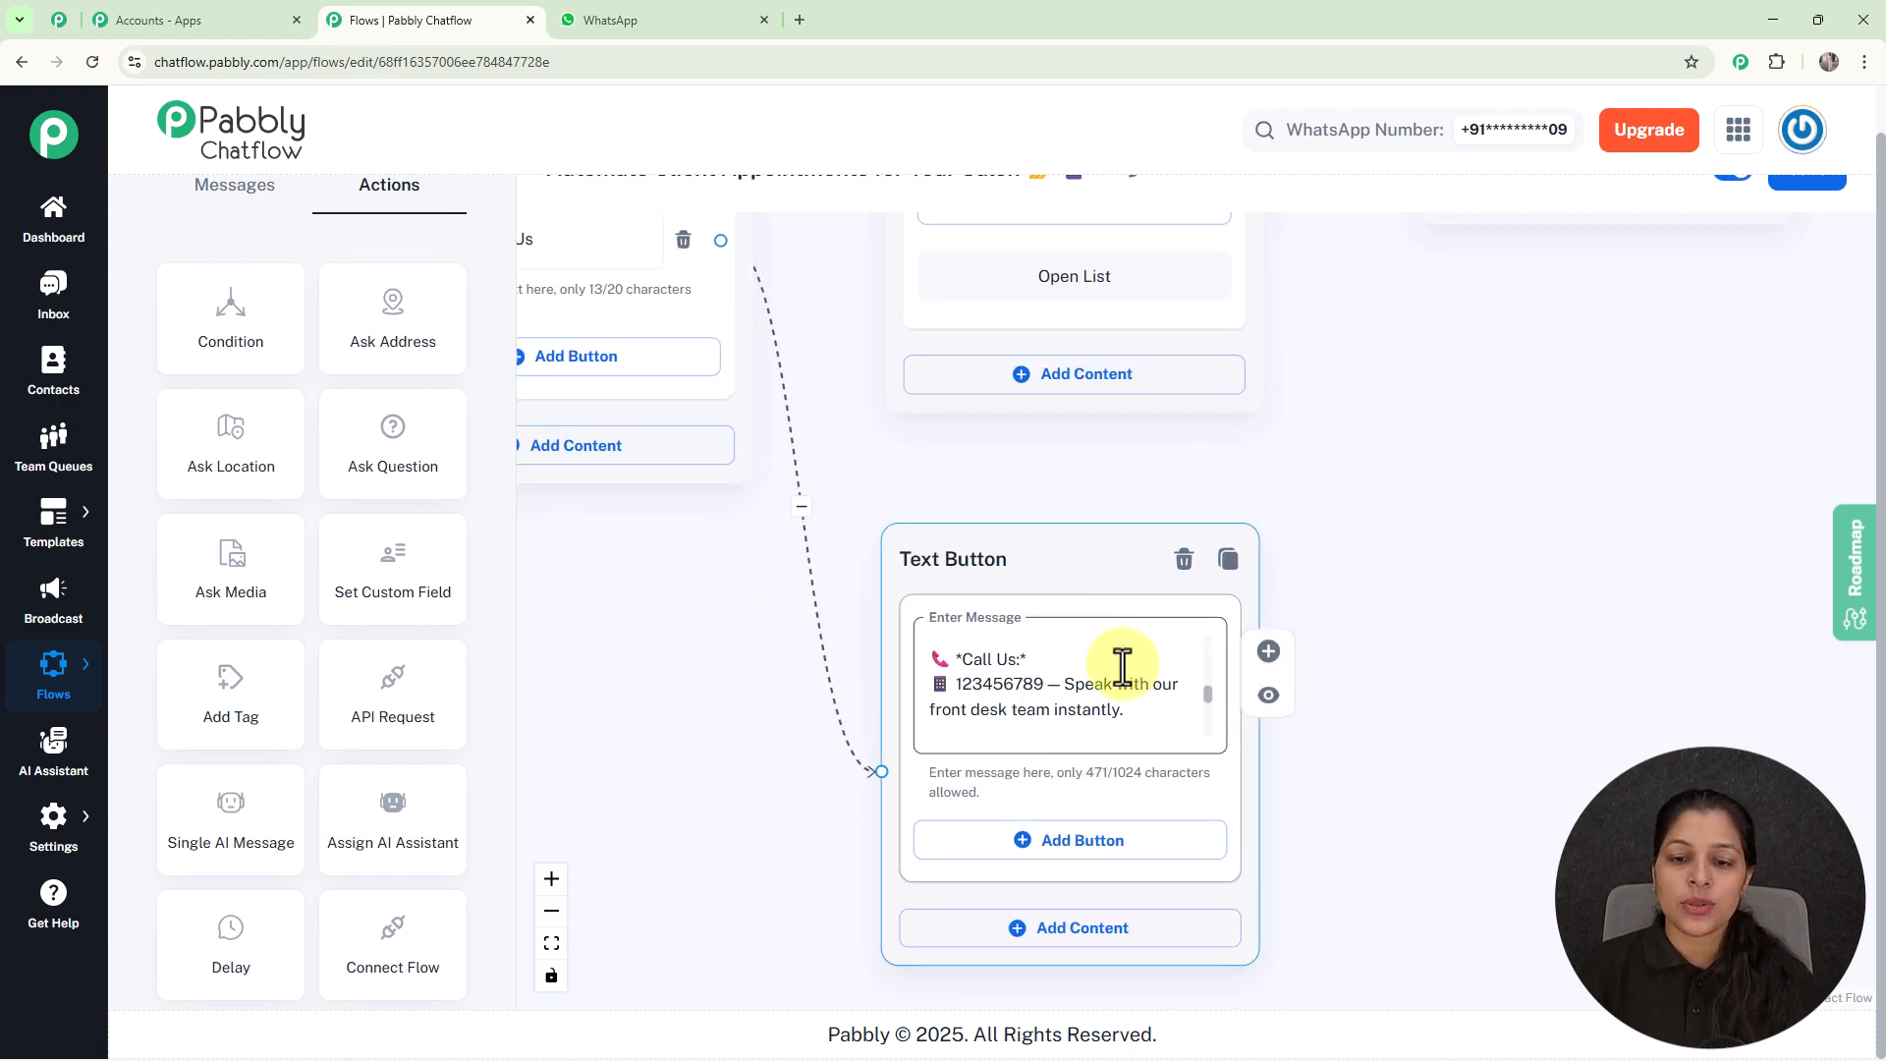
click(893, 603)
Save the completed salon appointment flow.
scroll(893, 604, down, 1)
scroll(893, 606, down, 2)
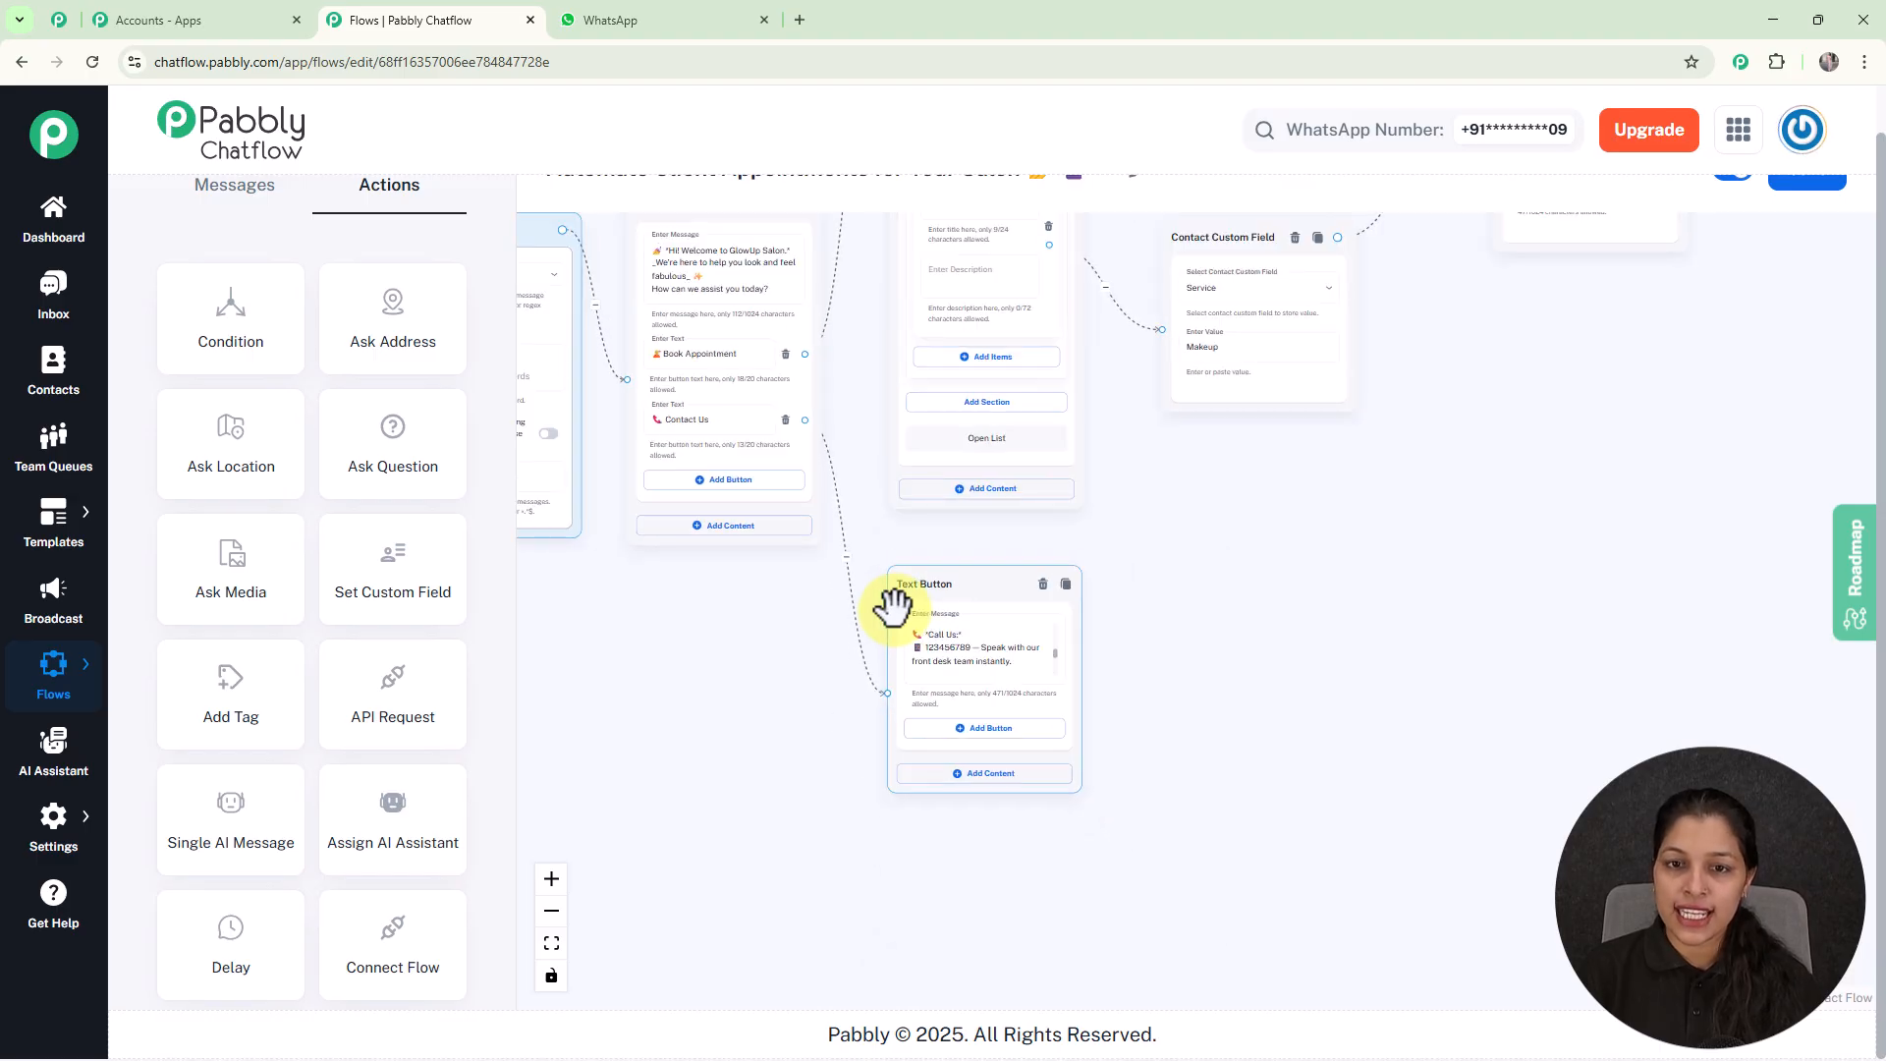
scroll(893, 606, down, 1)
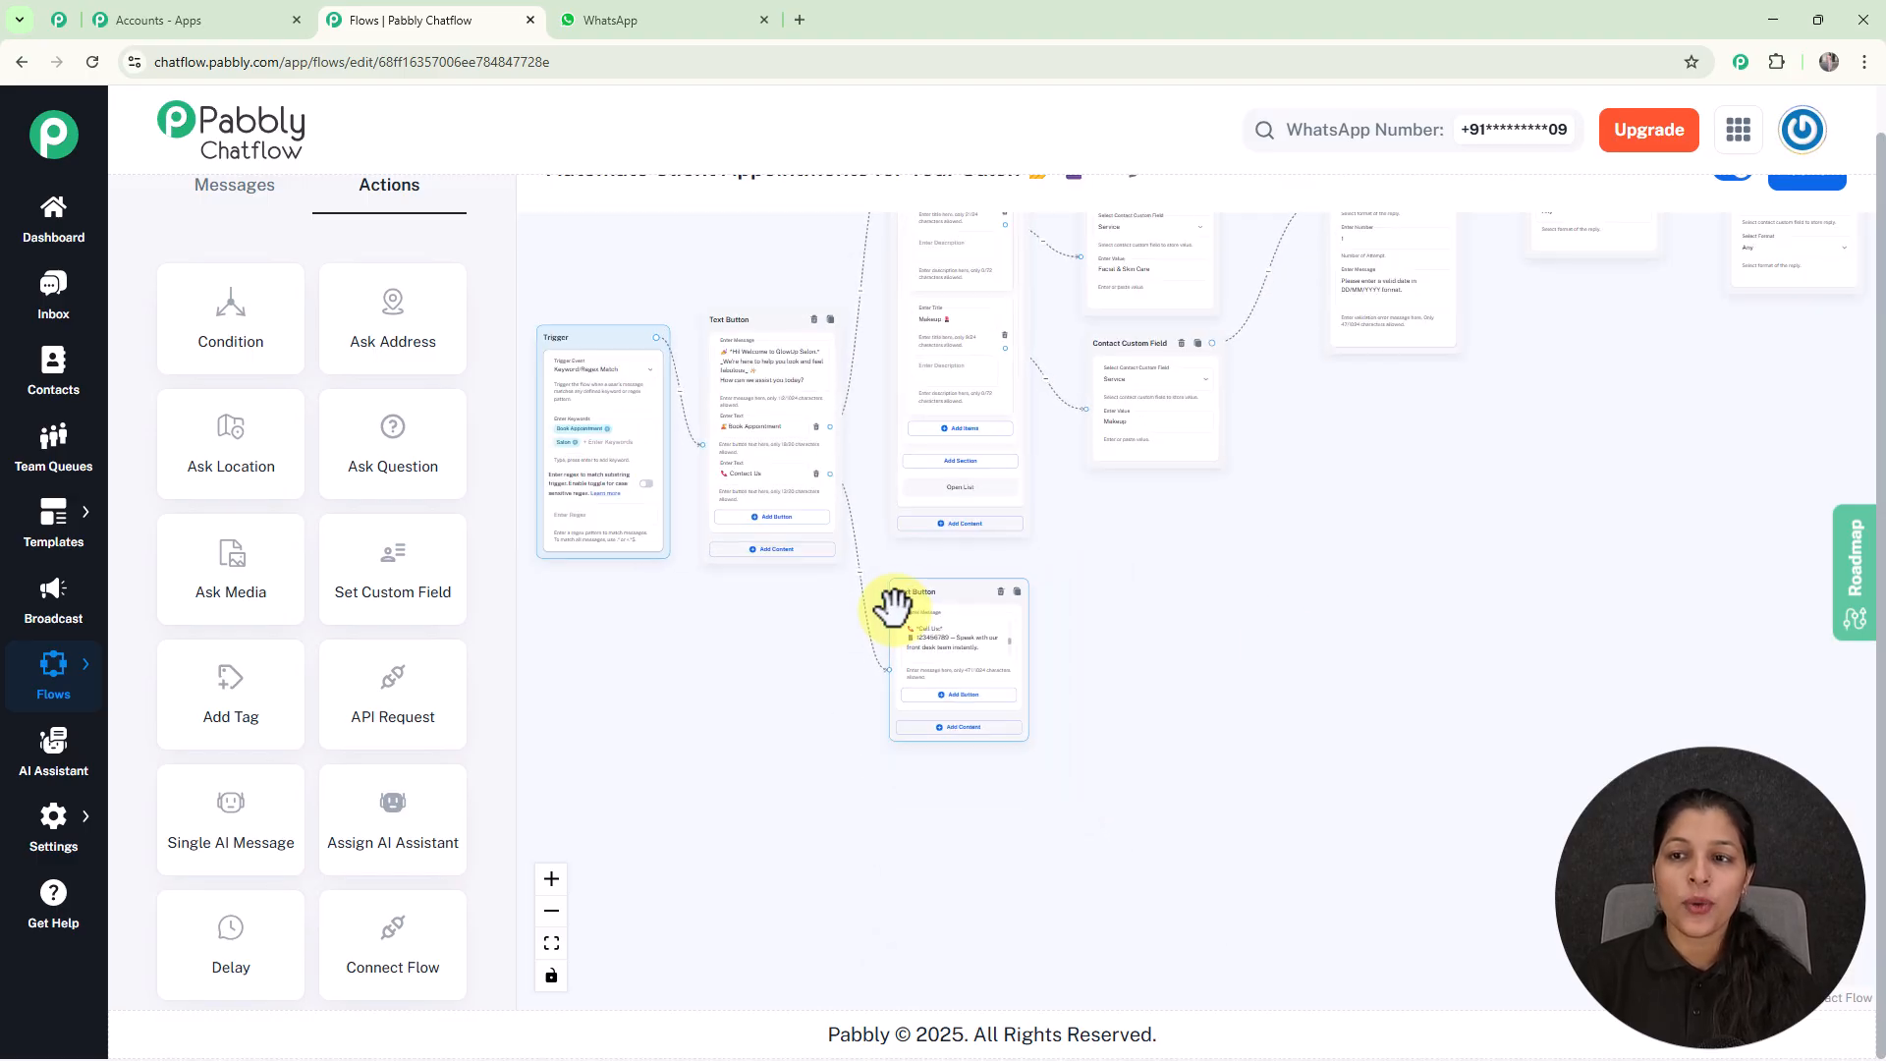
scroll(1528, 707, down, 2)
drag(1476, 693, 1398, 745)
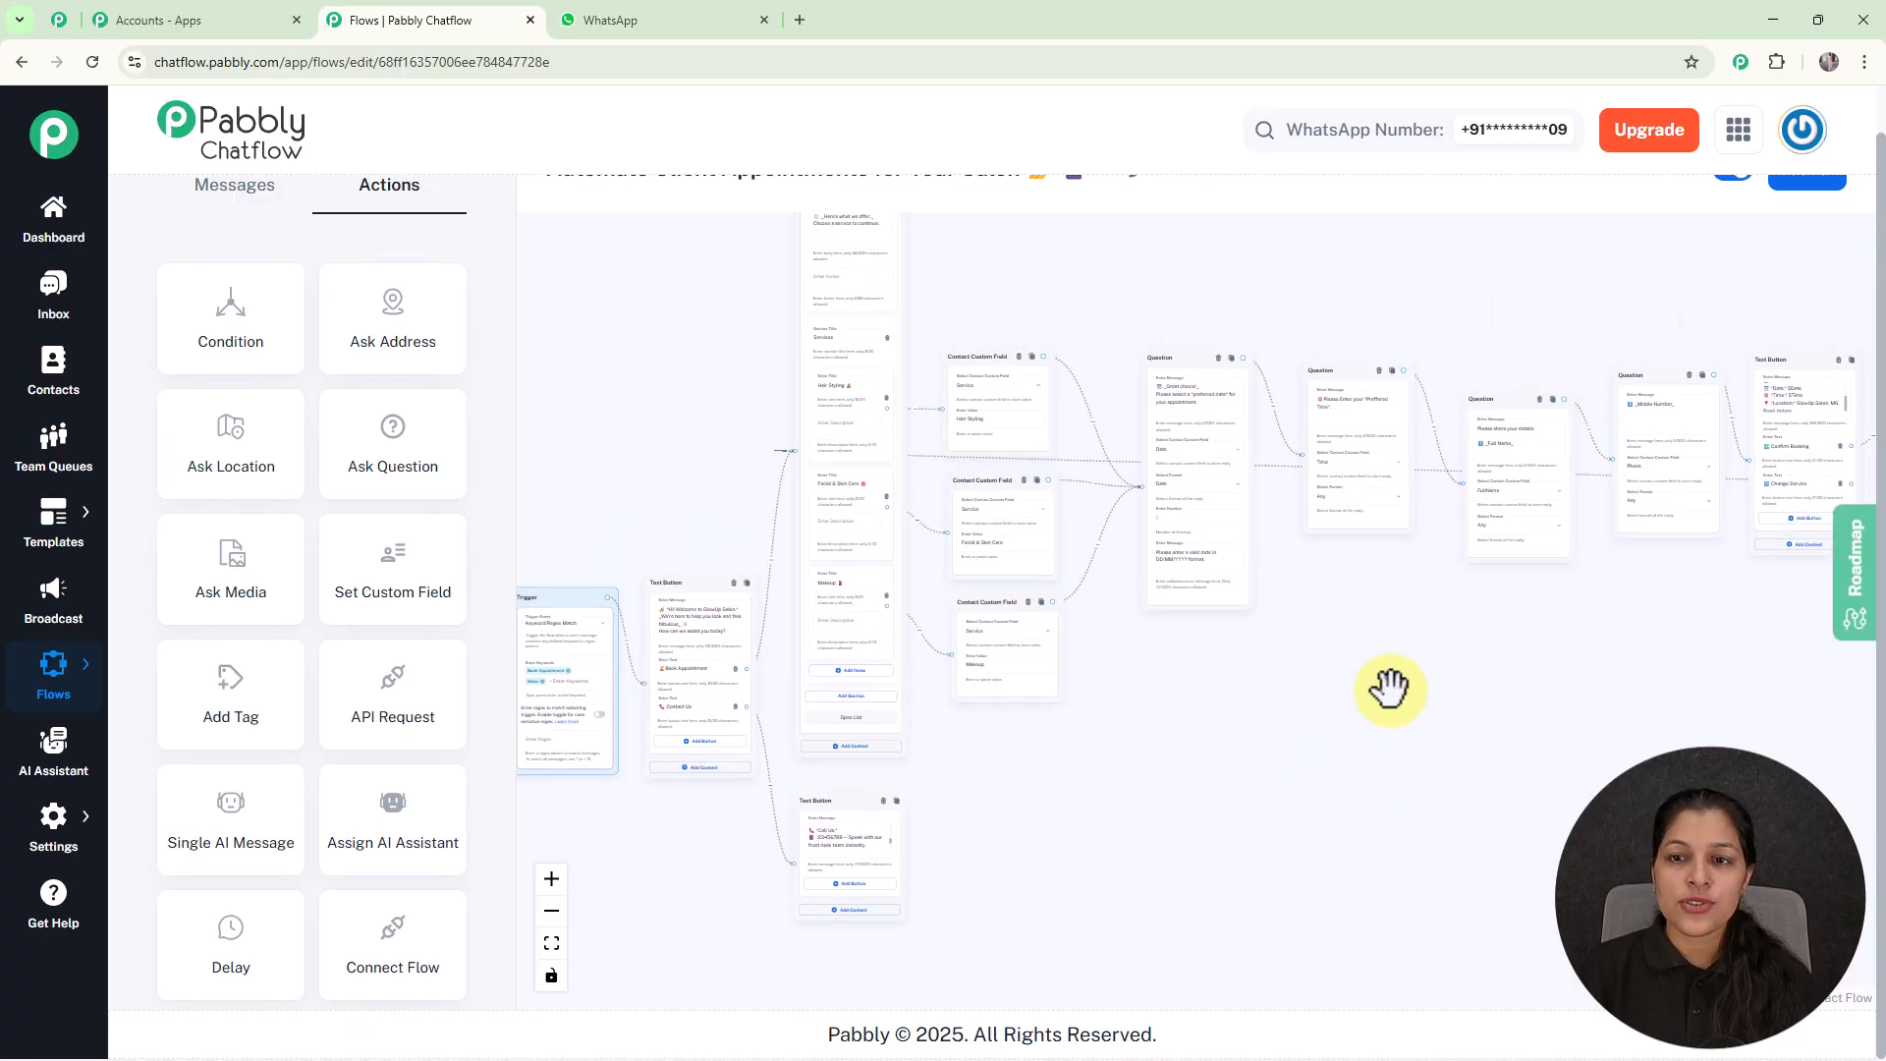
scroll(1434, 155, up, 1)
click(1788, 222)
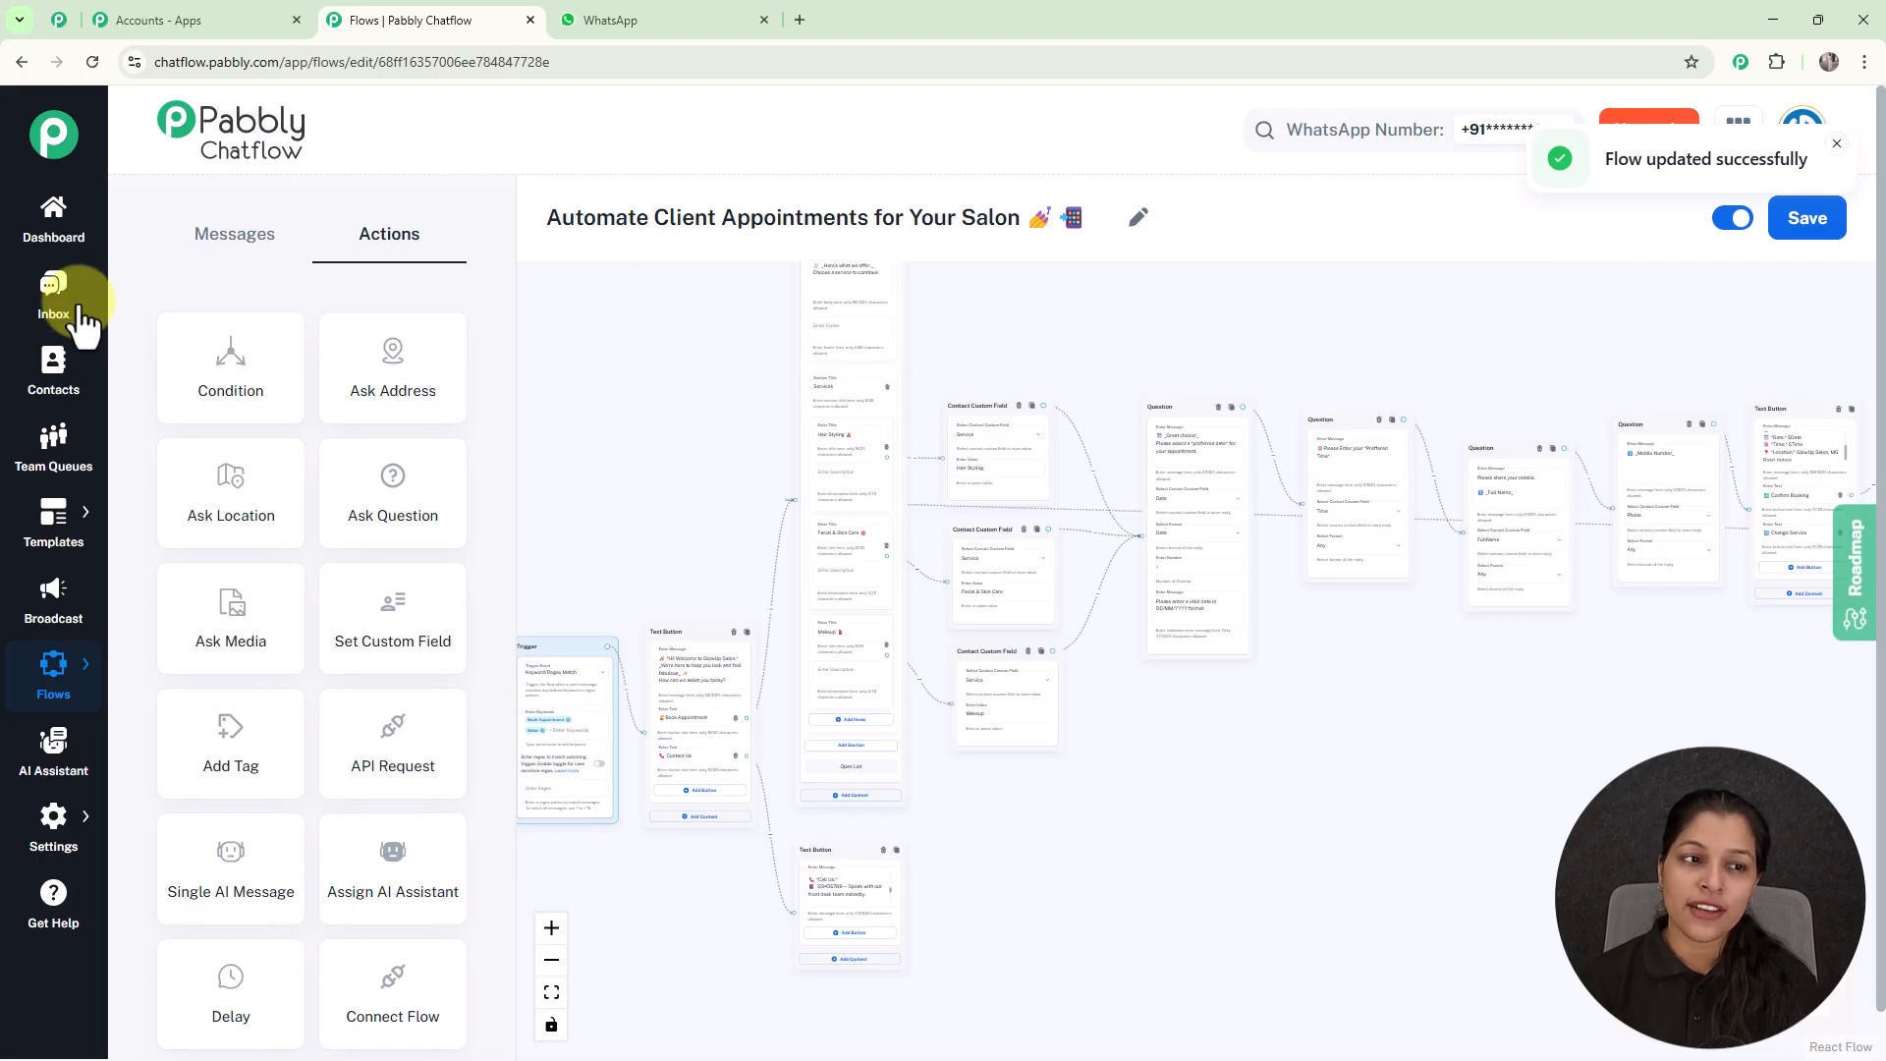
Review the latest customer conversation in the Inbox, checking the welcome message, the Book Appointment reply and the service list.
click(59, 319)
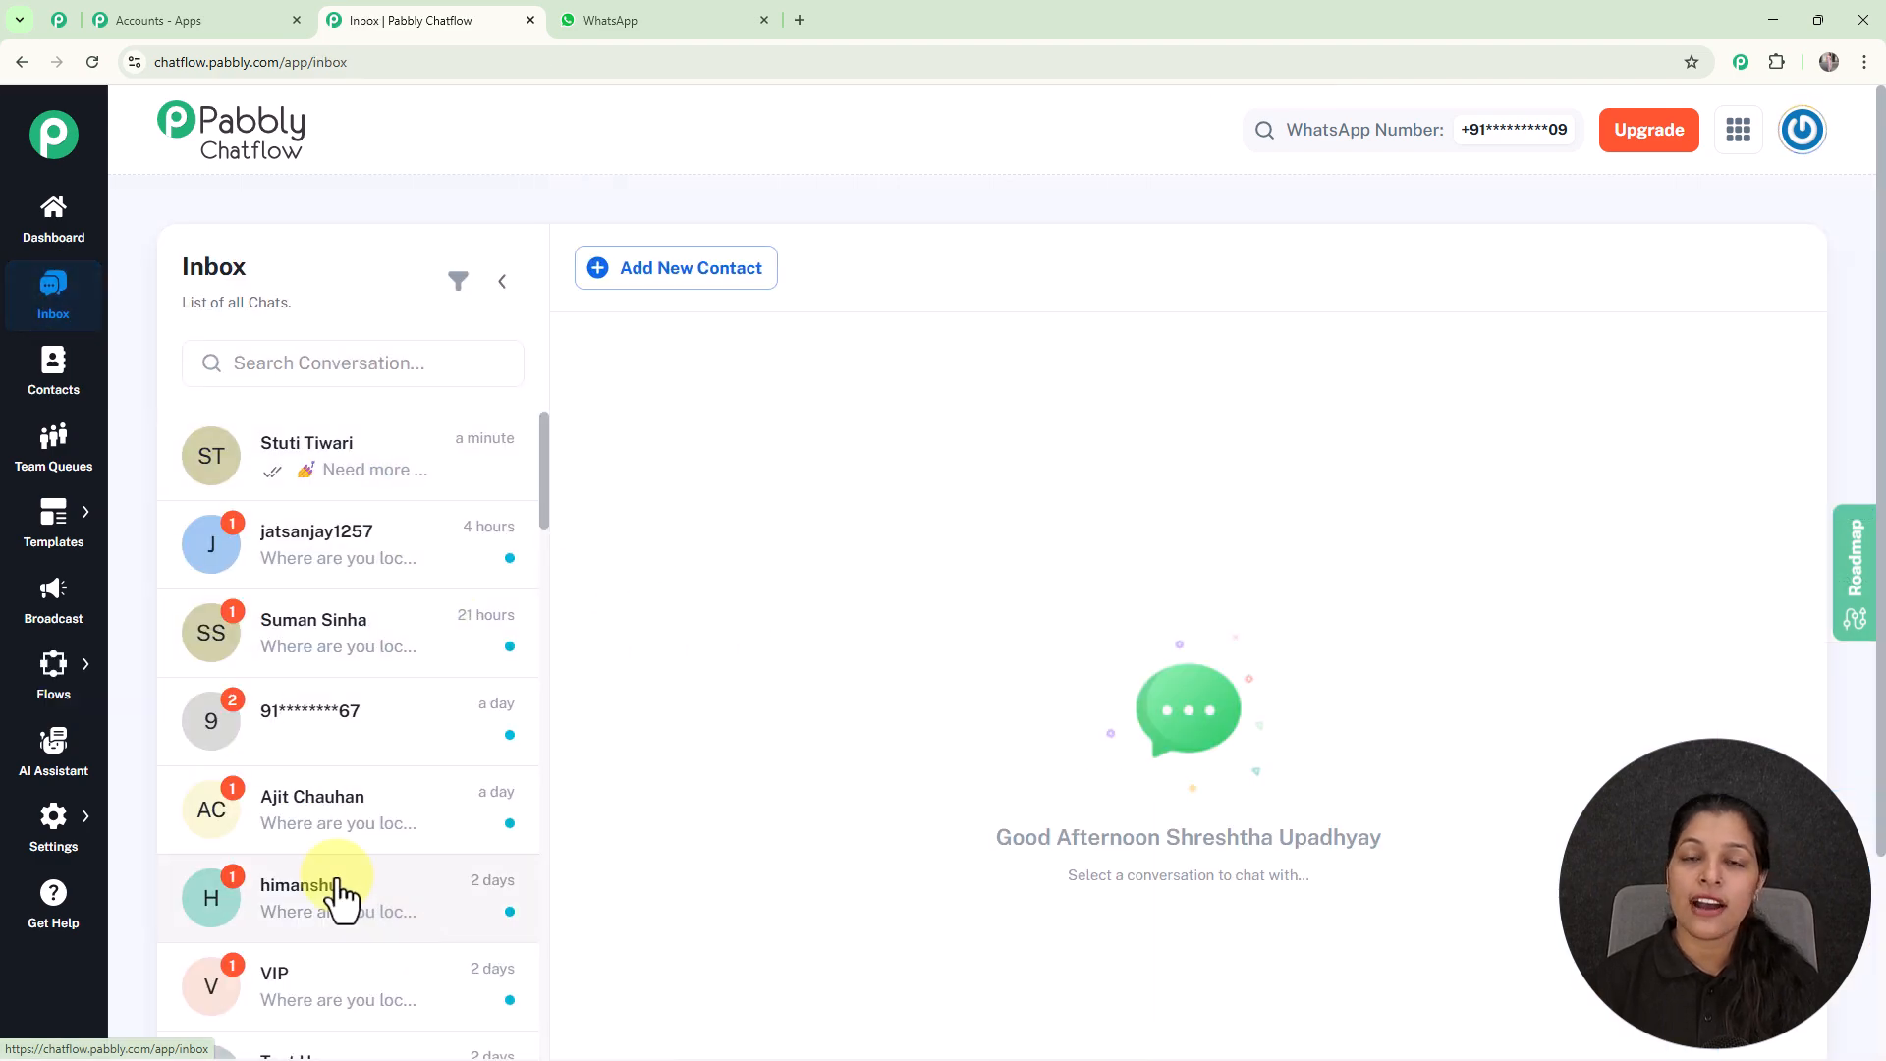
click(371, 482)
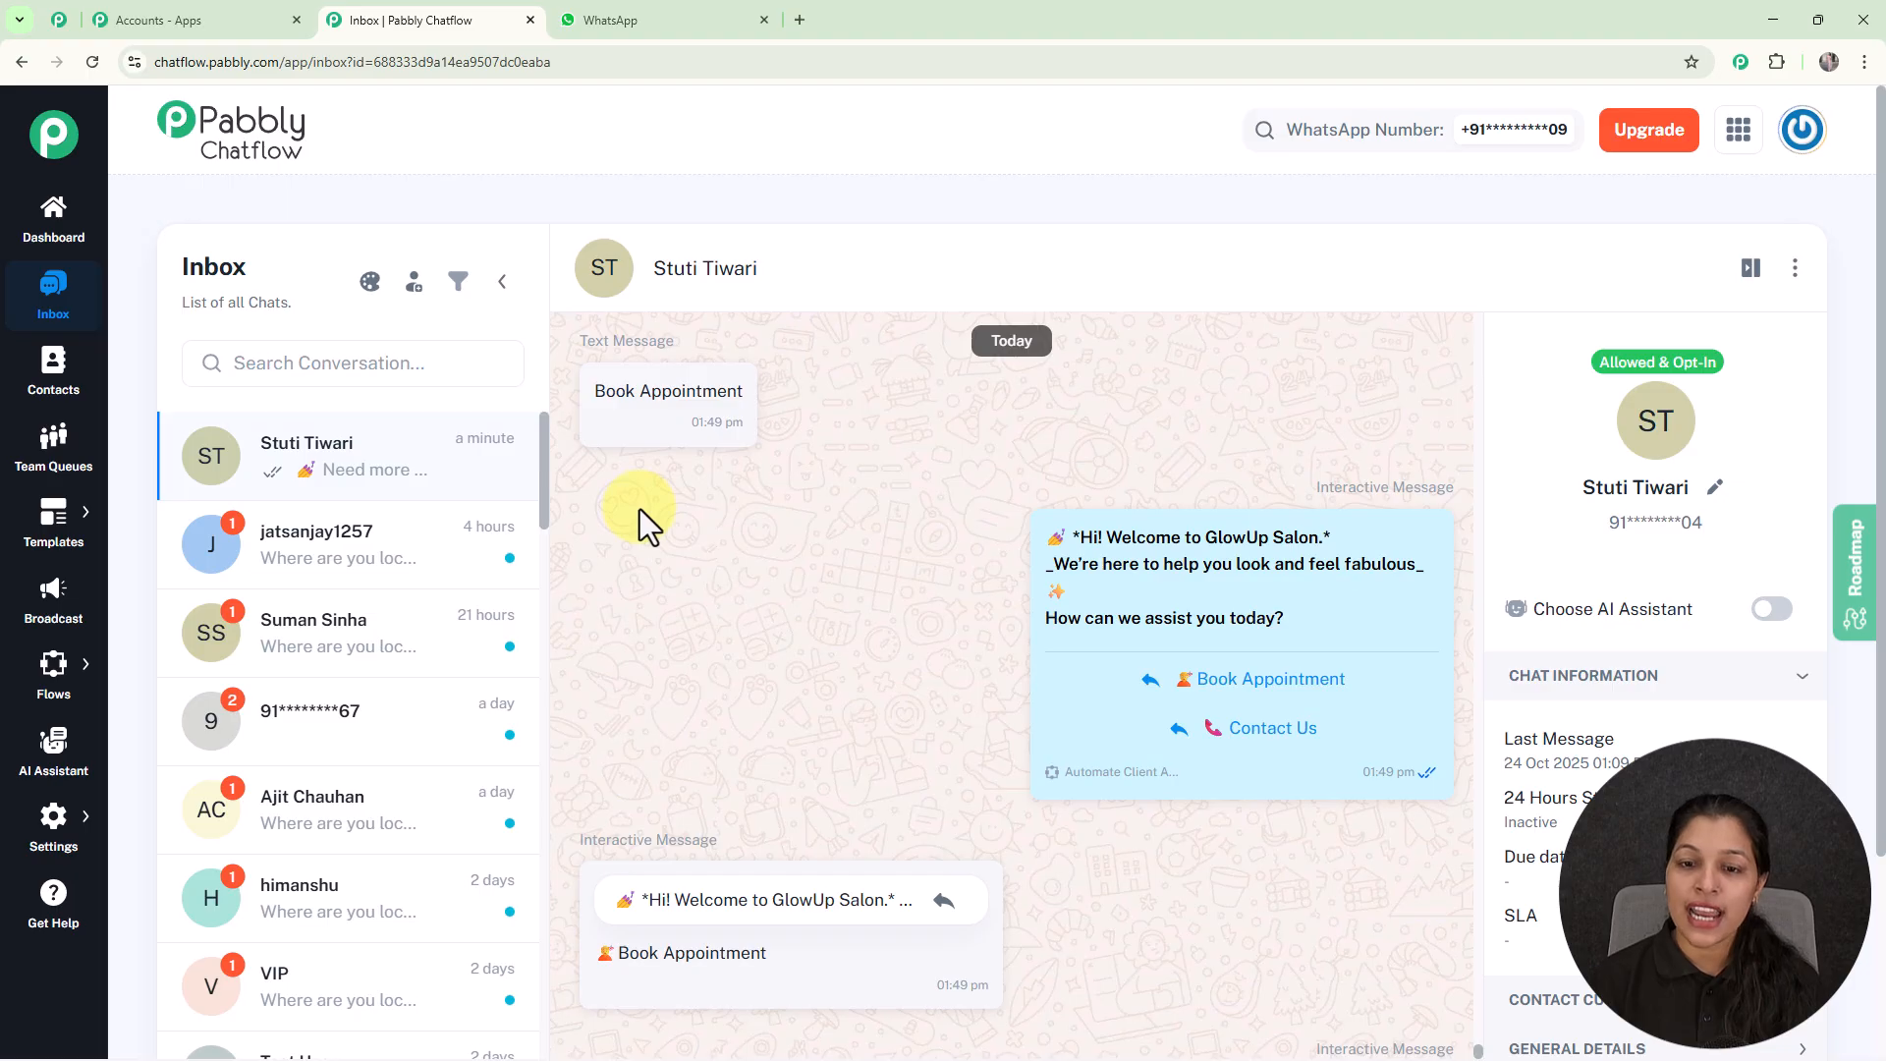
mouse_move(1184, 601)
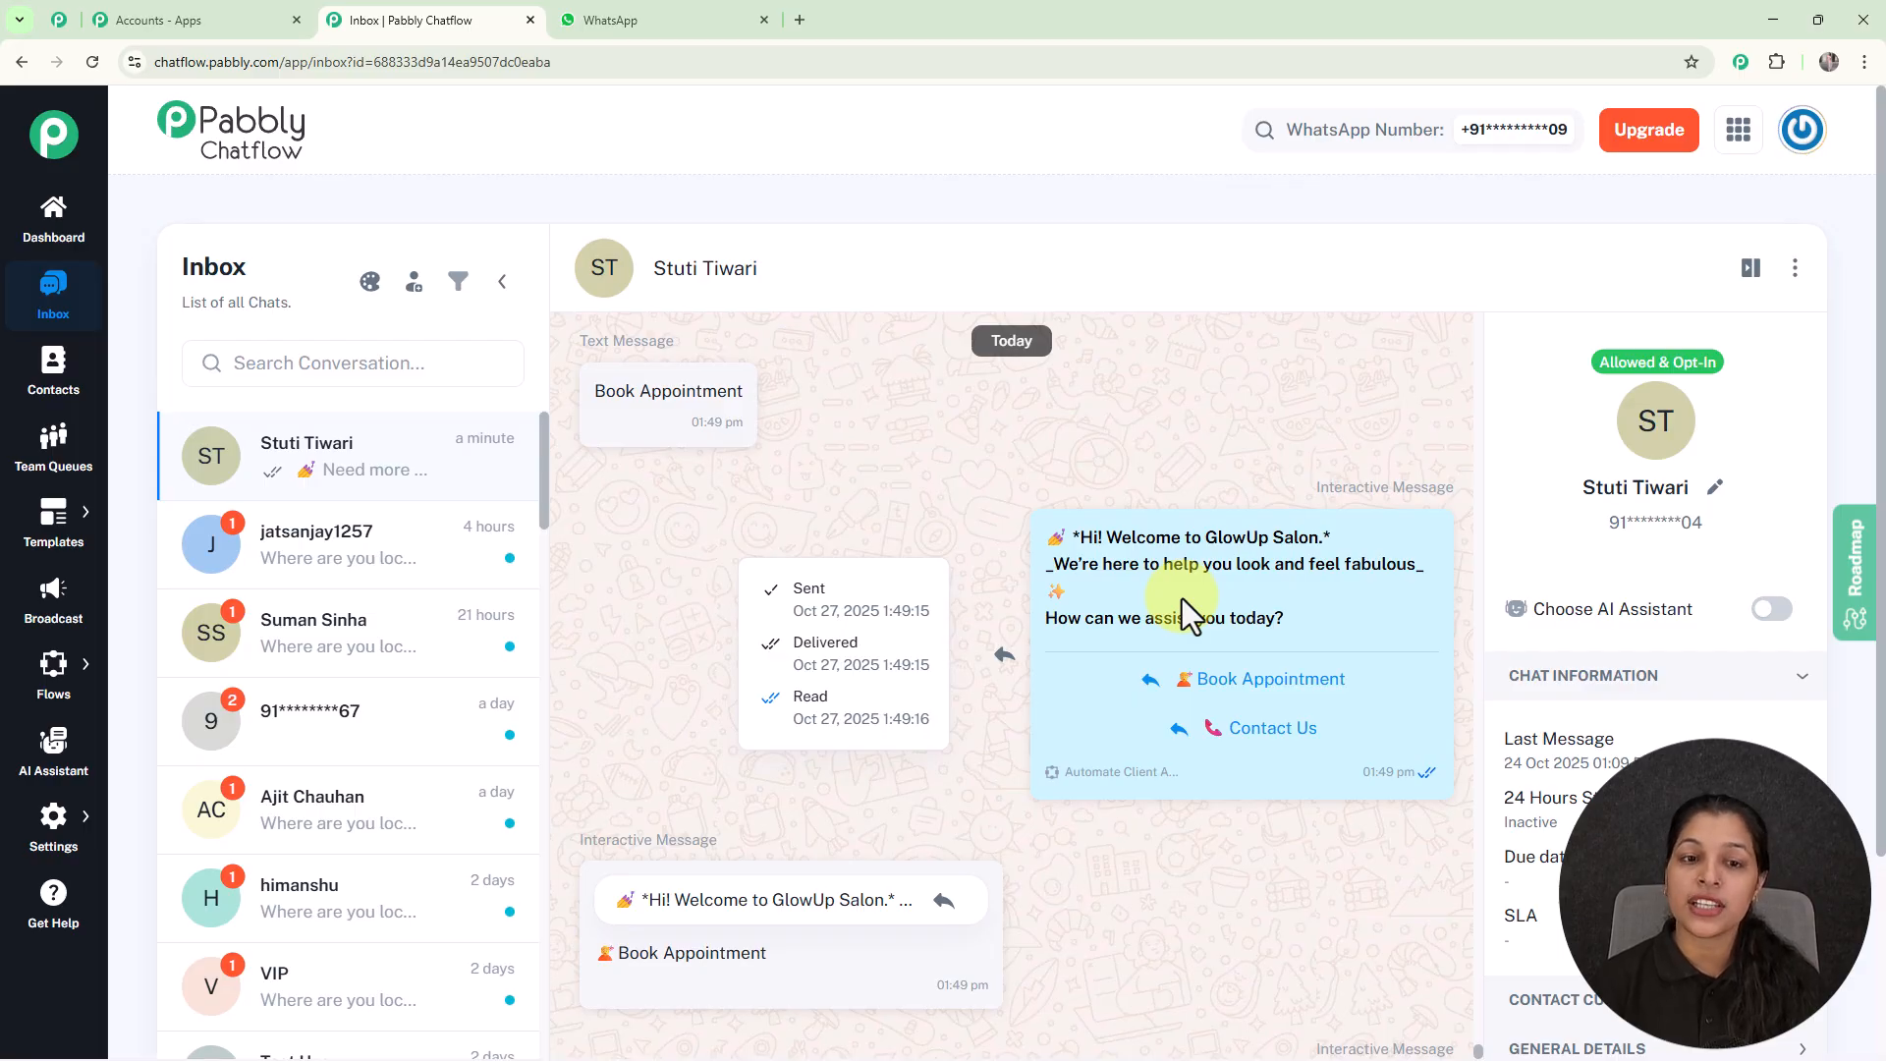
mouse_move(1044, 588)
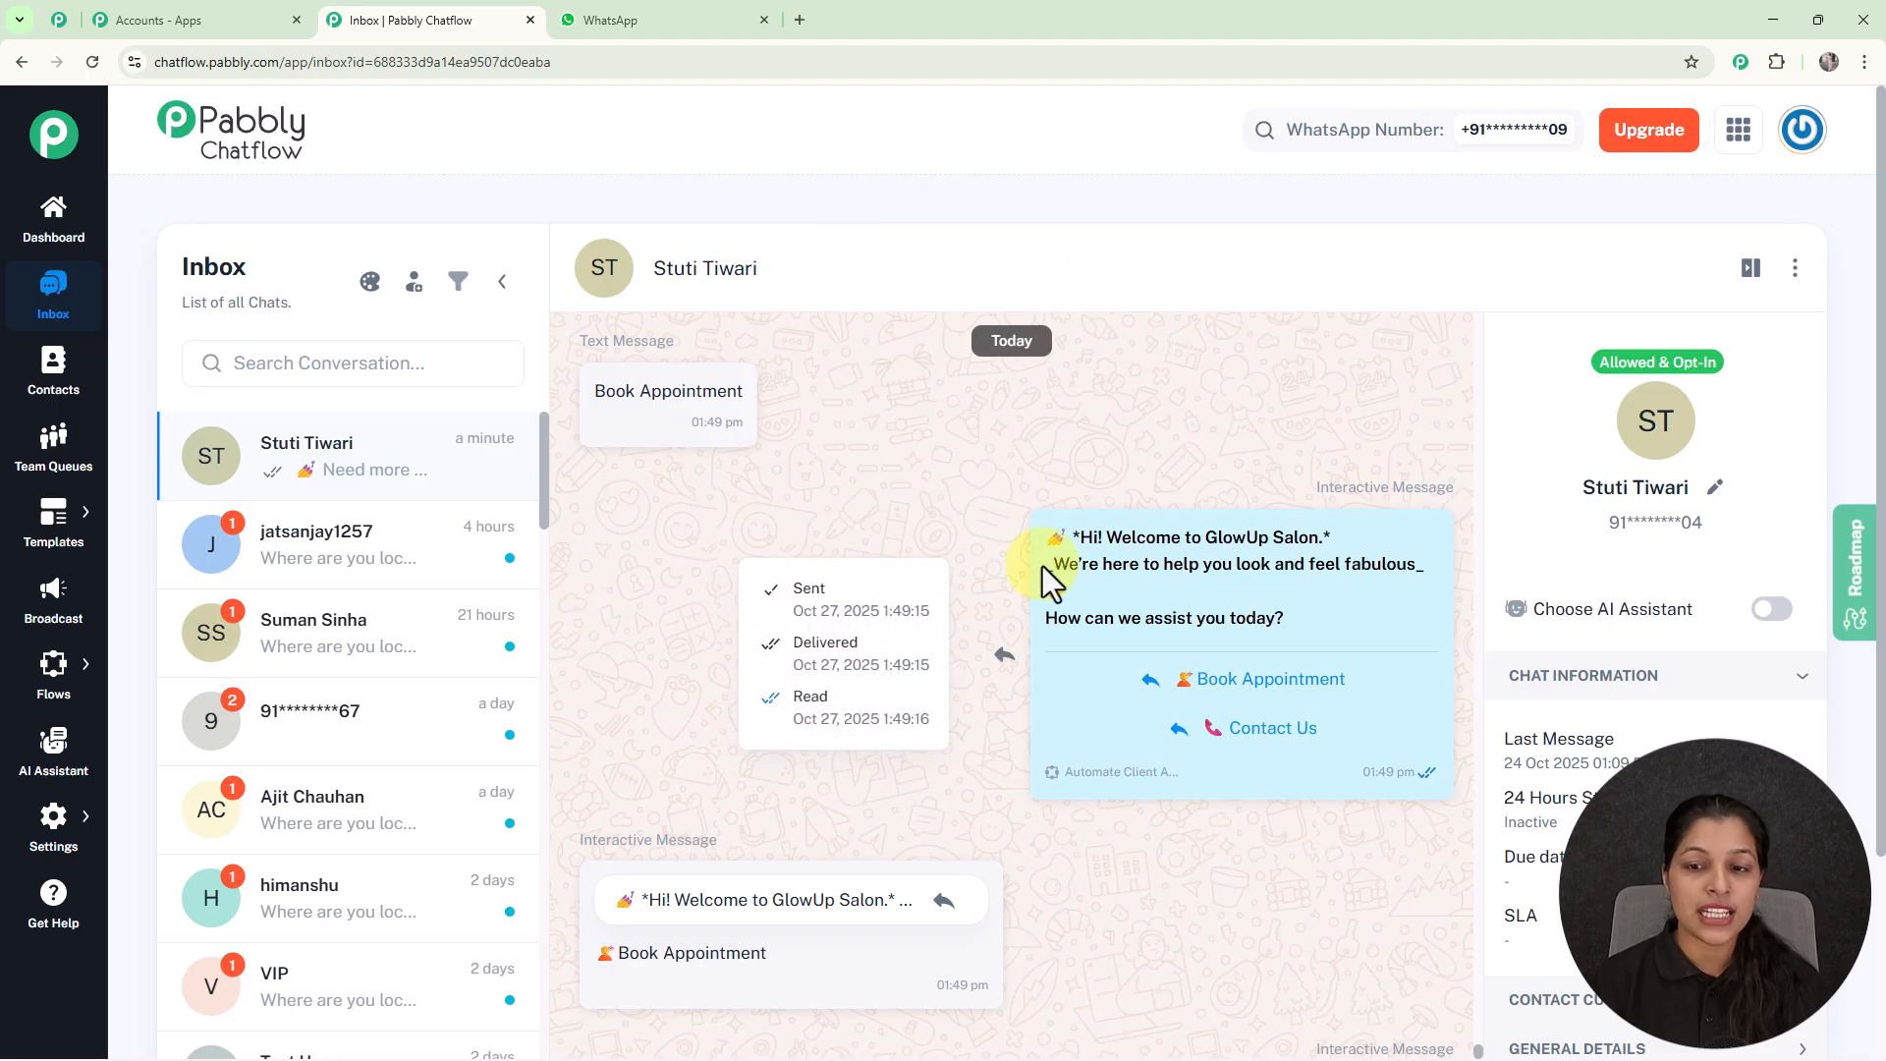
scroll(1217, 603, down, 2)
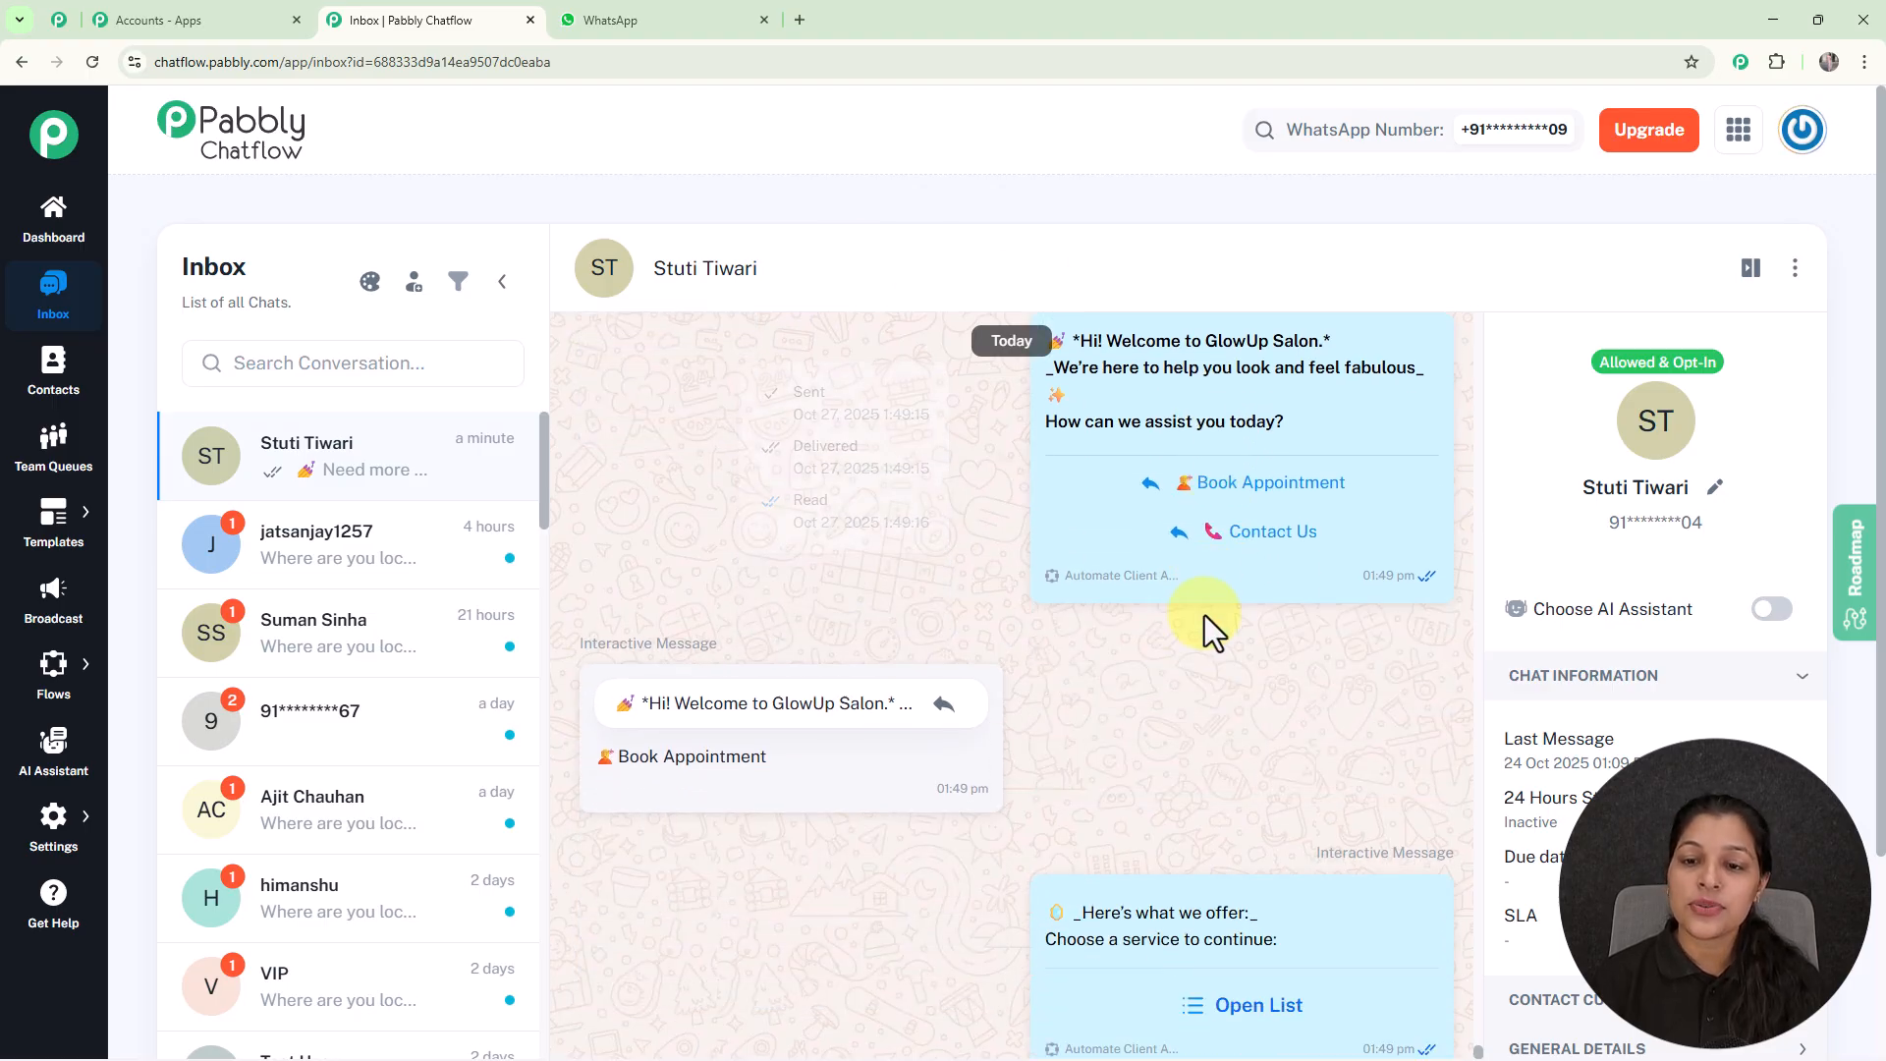
scroll(1124, 733, down, 3)
mouse_move(1154, 531)
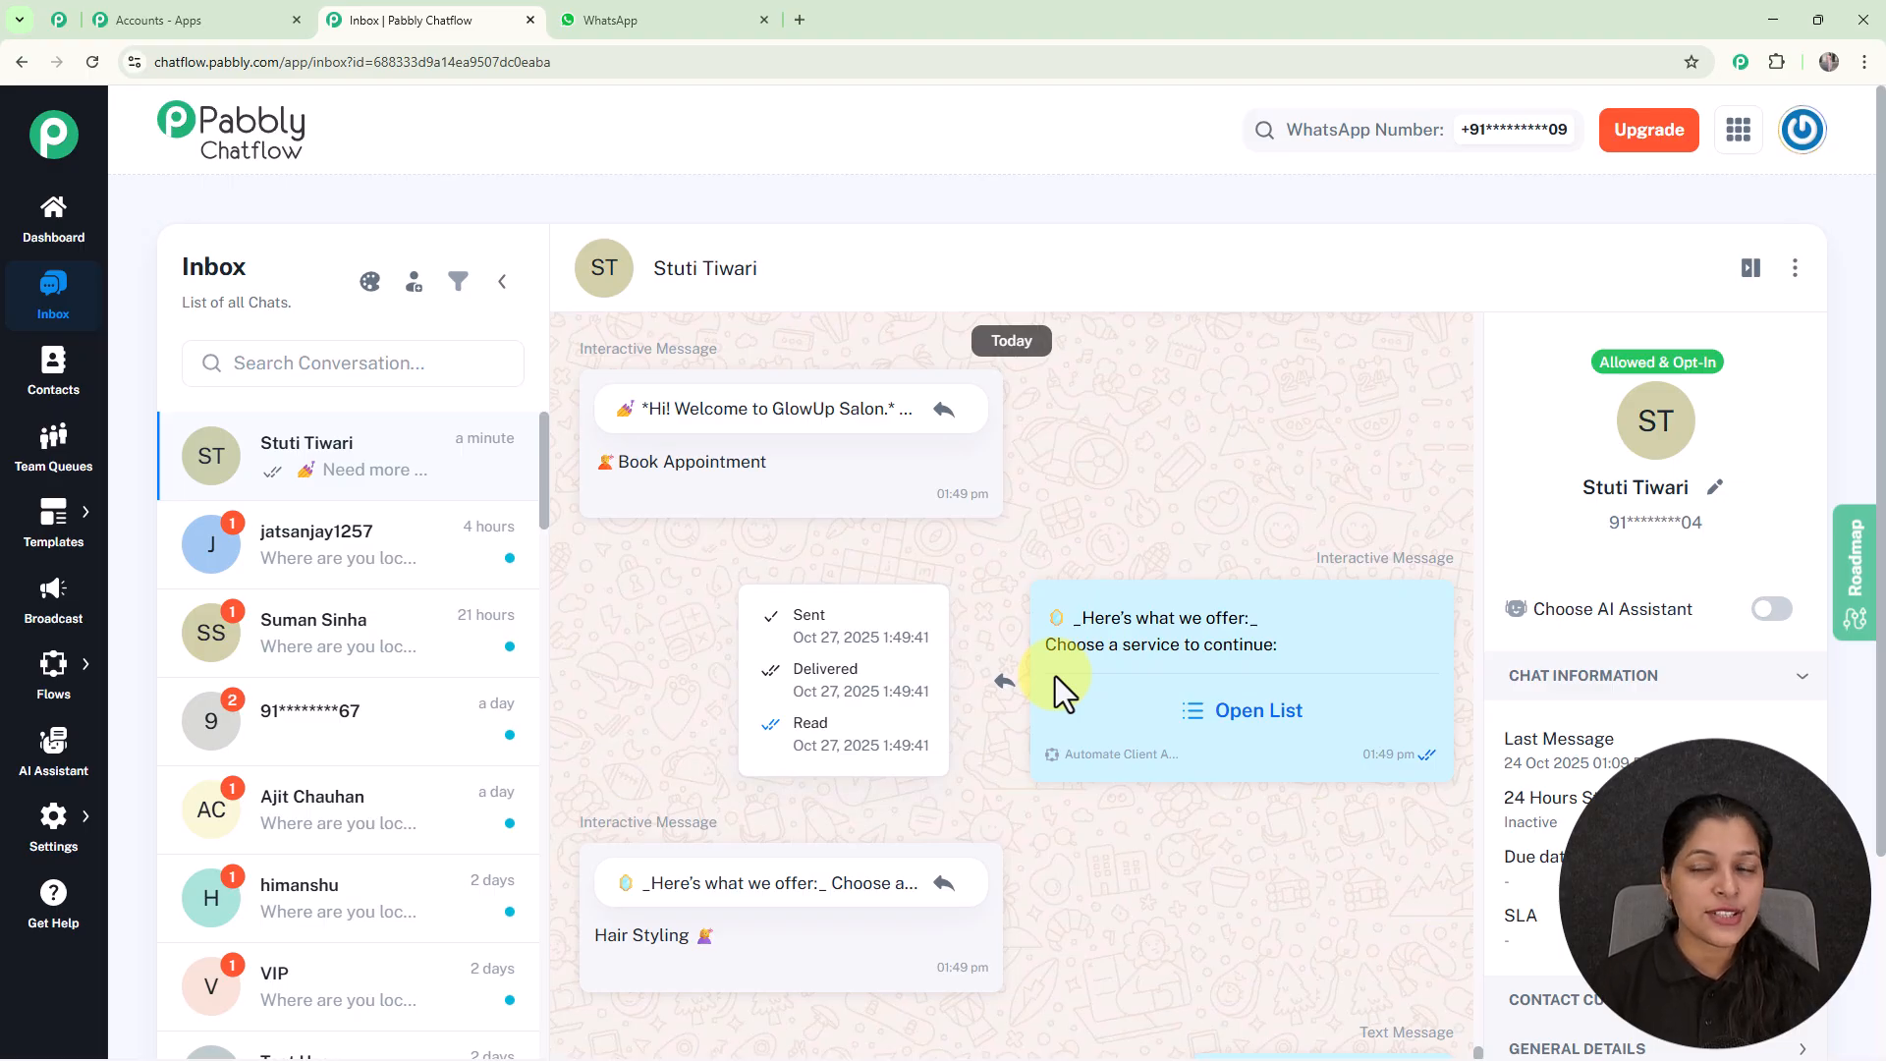
View the share link of the flow "Automate Client Appointments for Your Salon" from the Flows list, and close the Share Flow dialog.
mouse_move(57, 663)
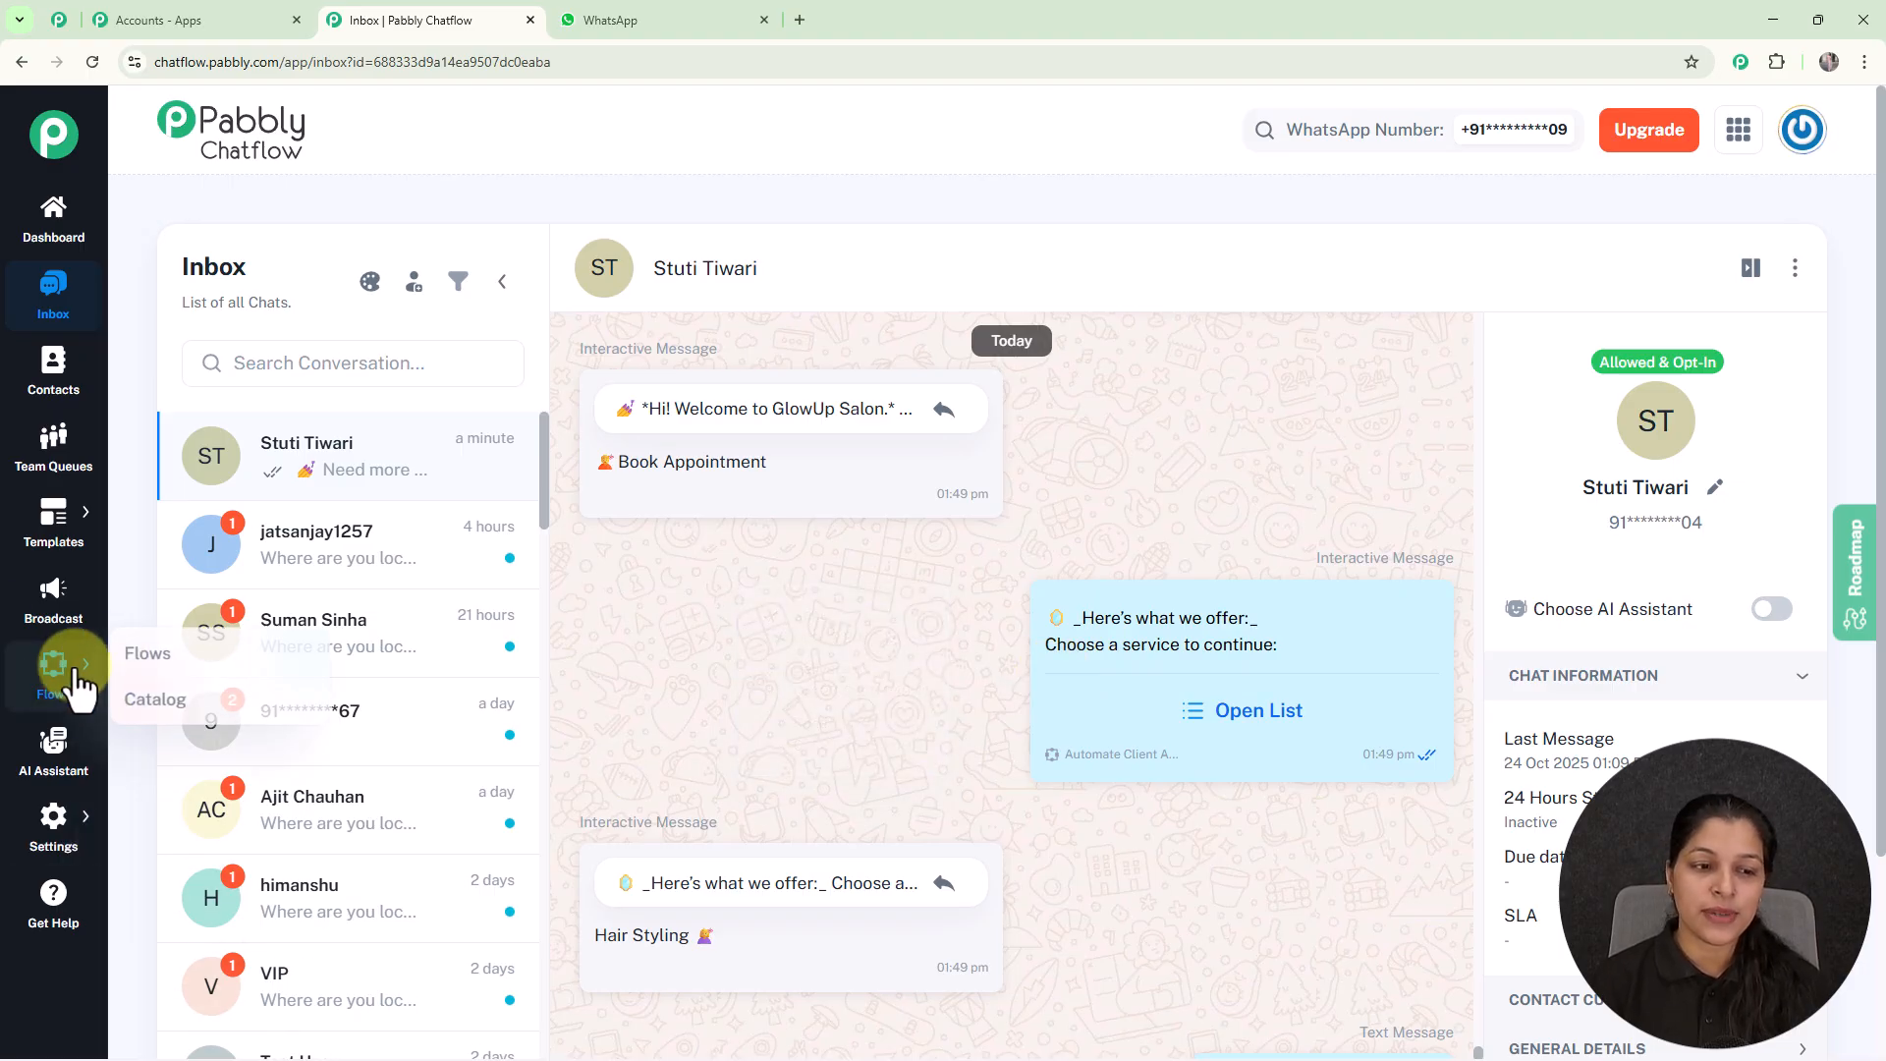
click(144, 657)
scroll(926, 704, down, 3)
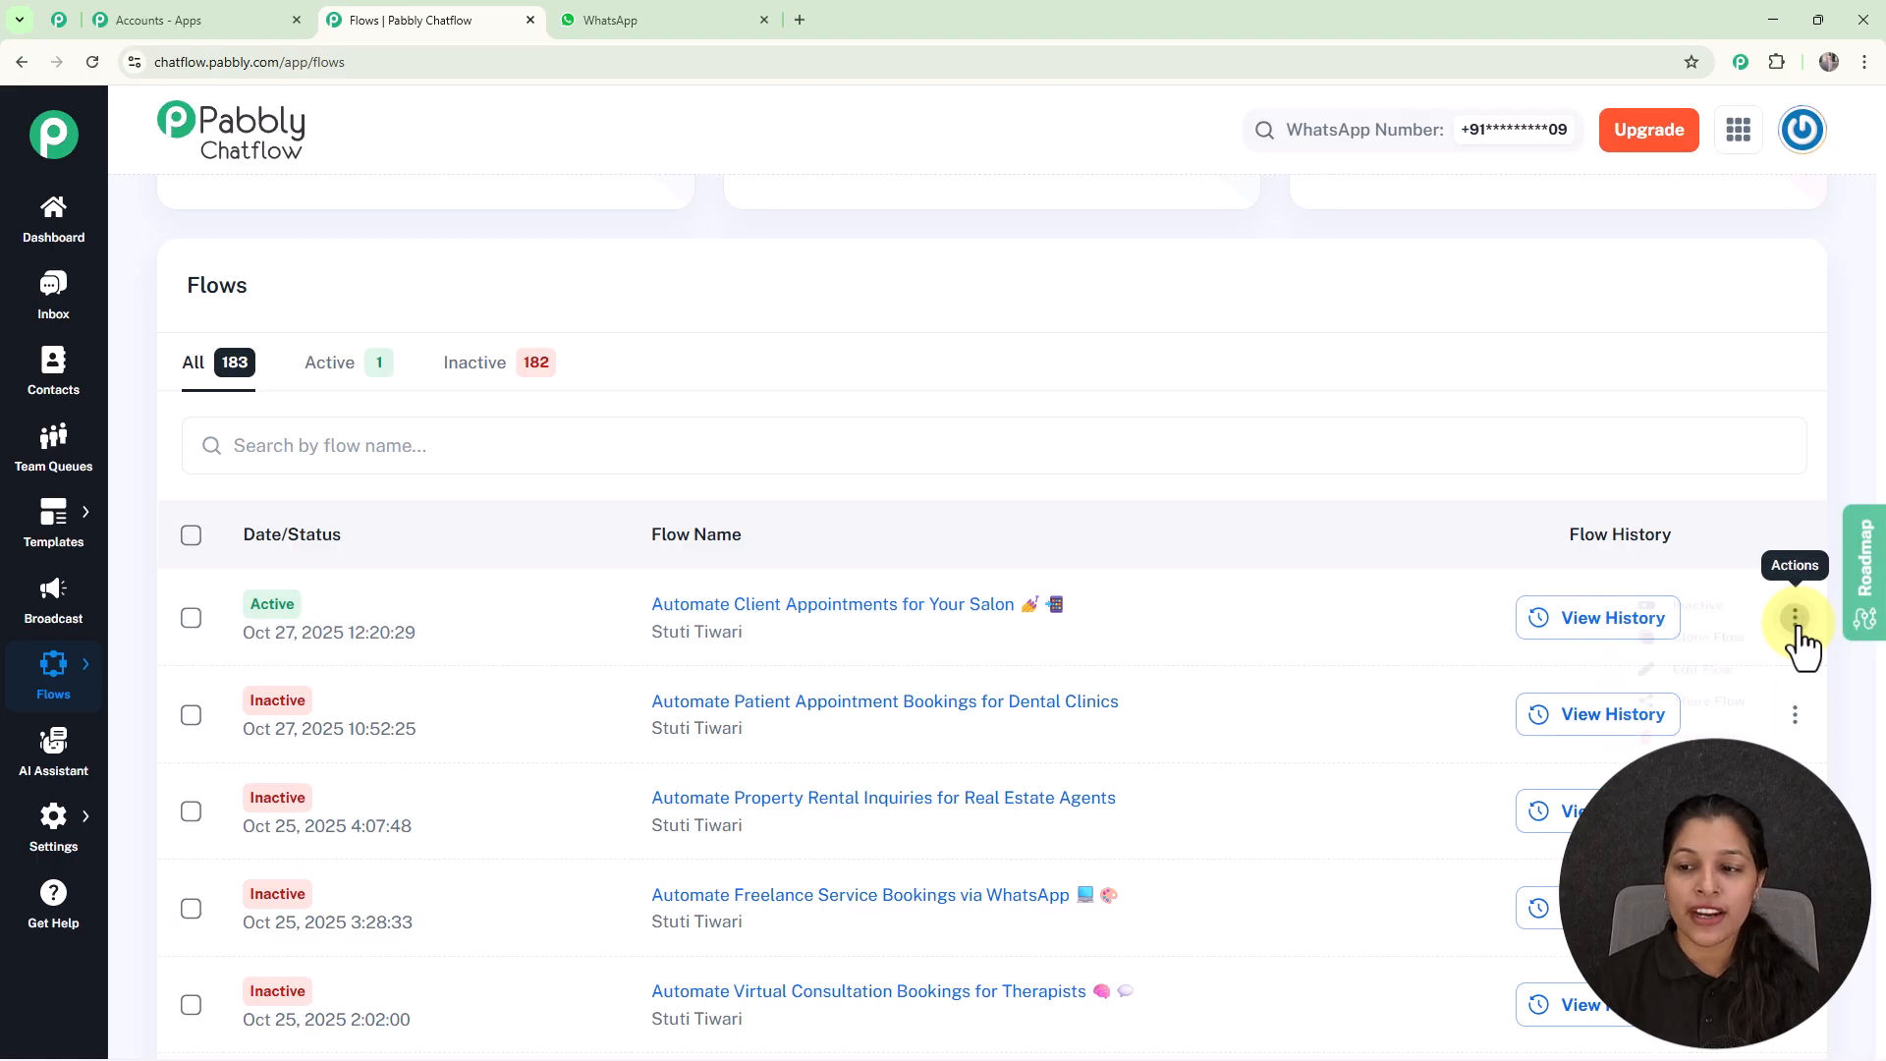
click(1796, 619)
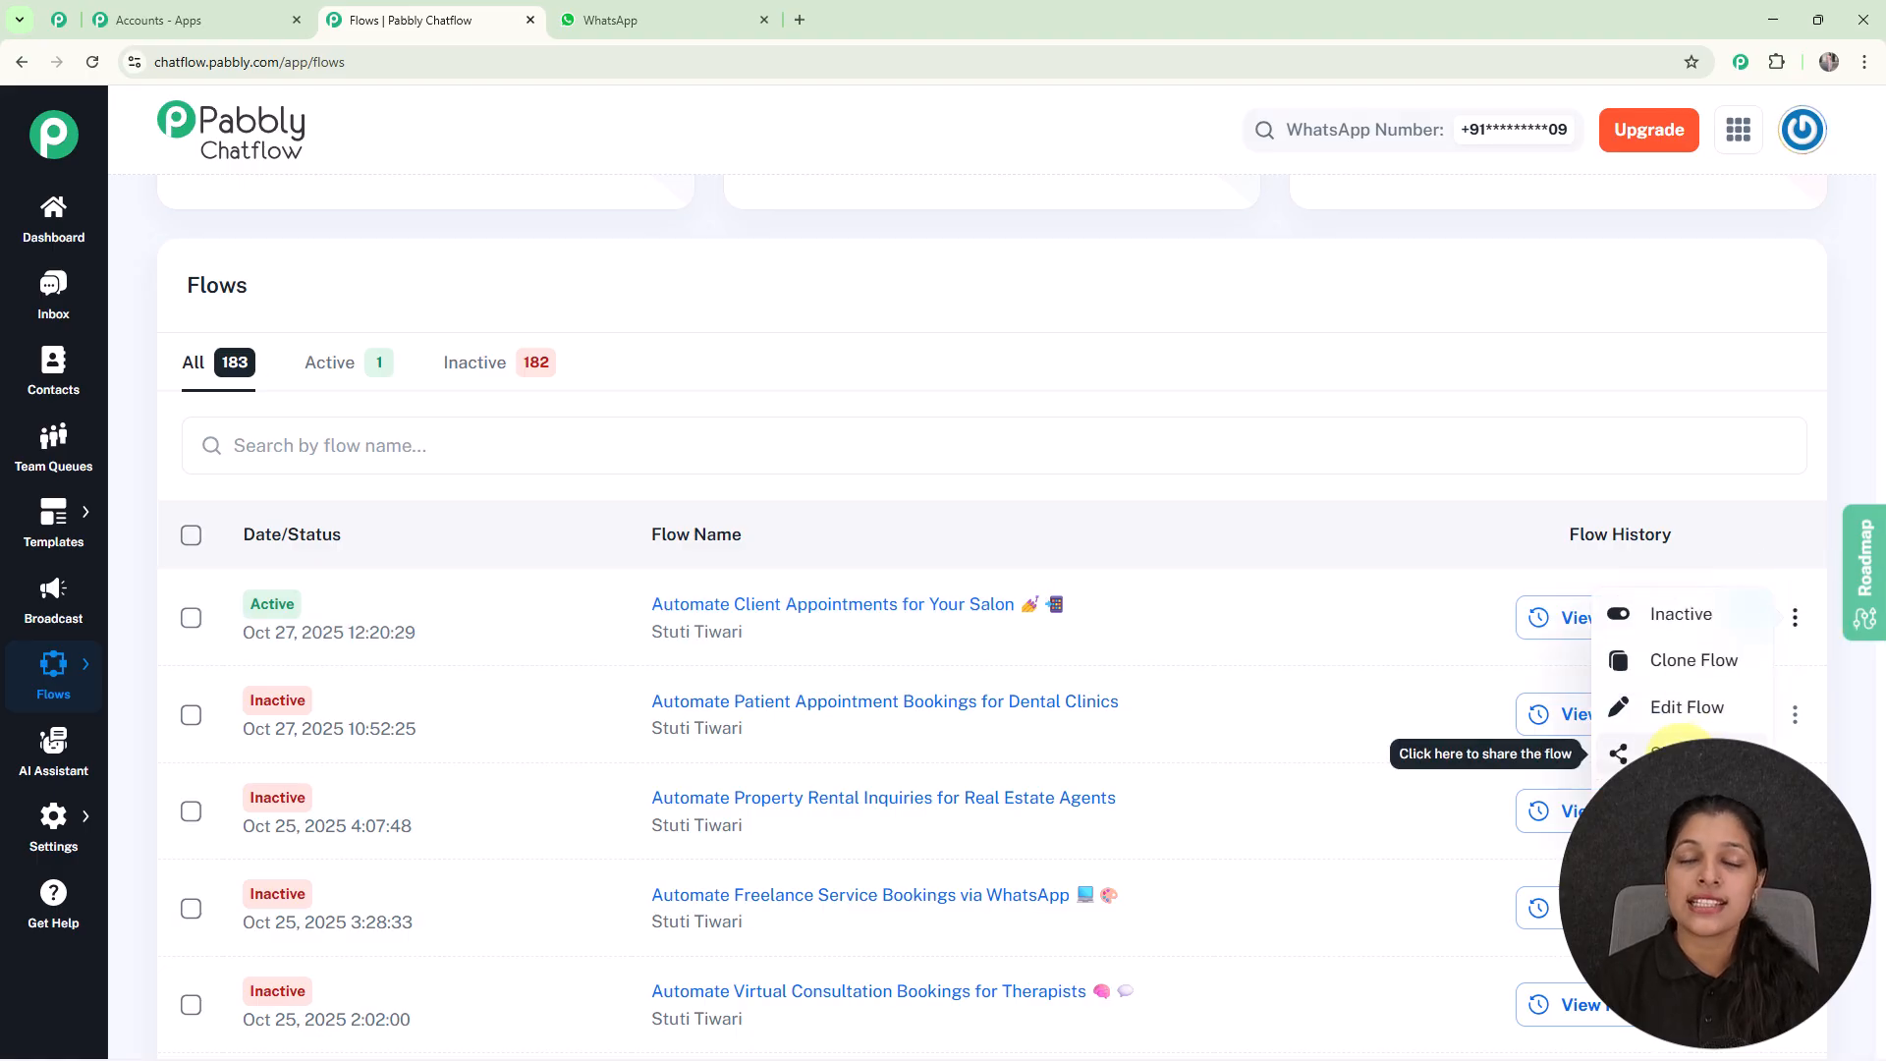
click(1681, 752)
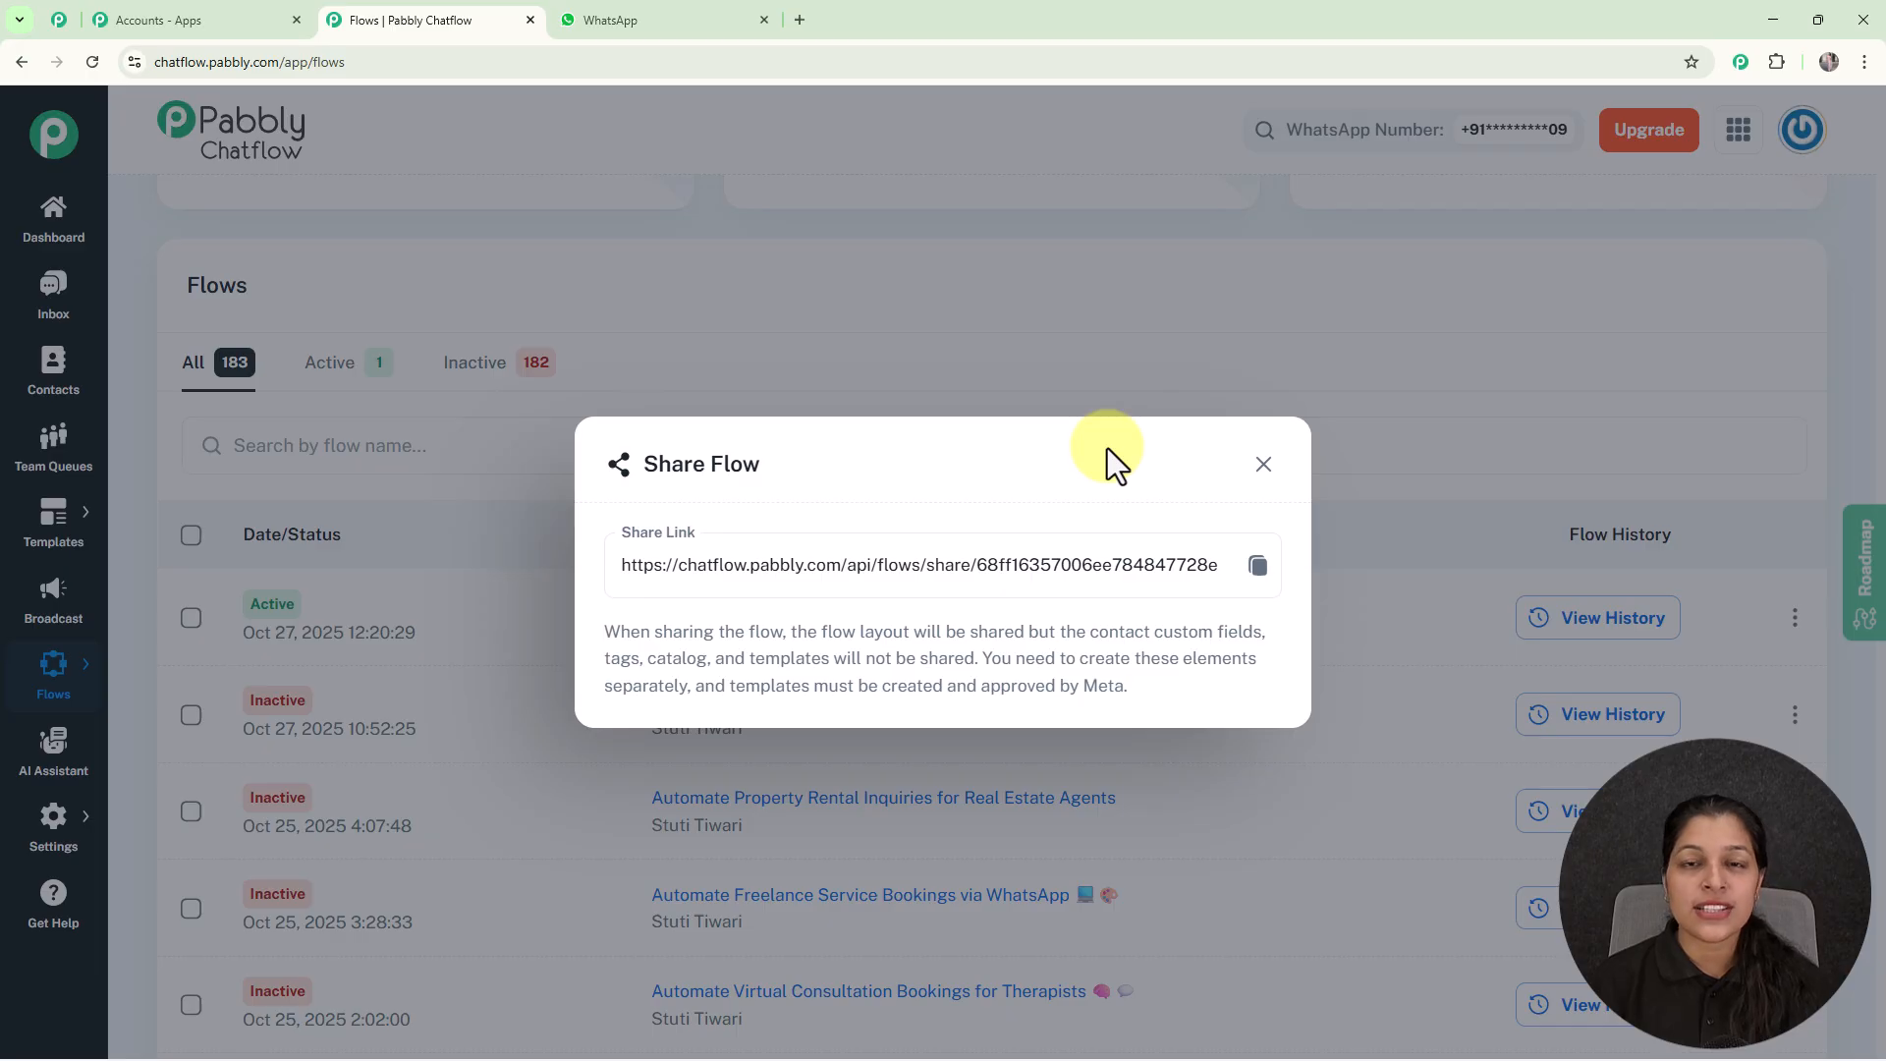
click(1264, 465)
scroll(1326, 468, up, 3)
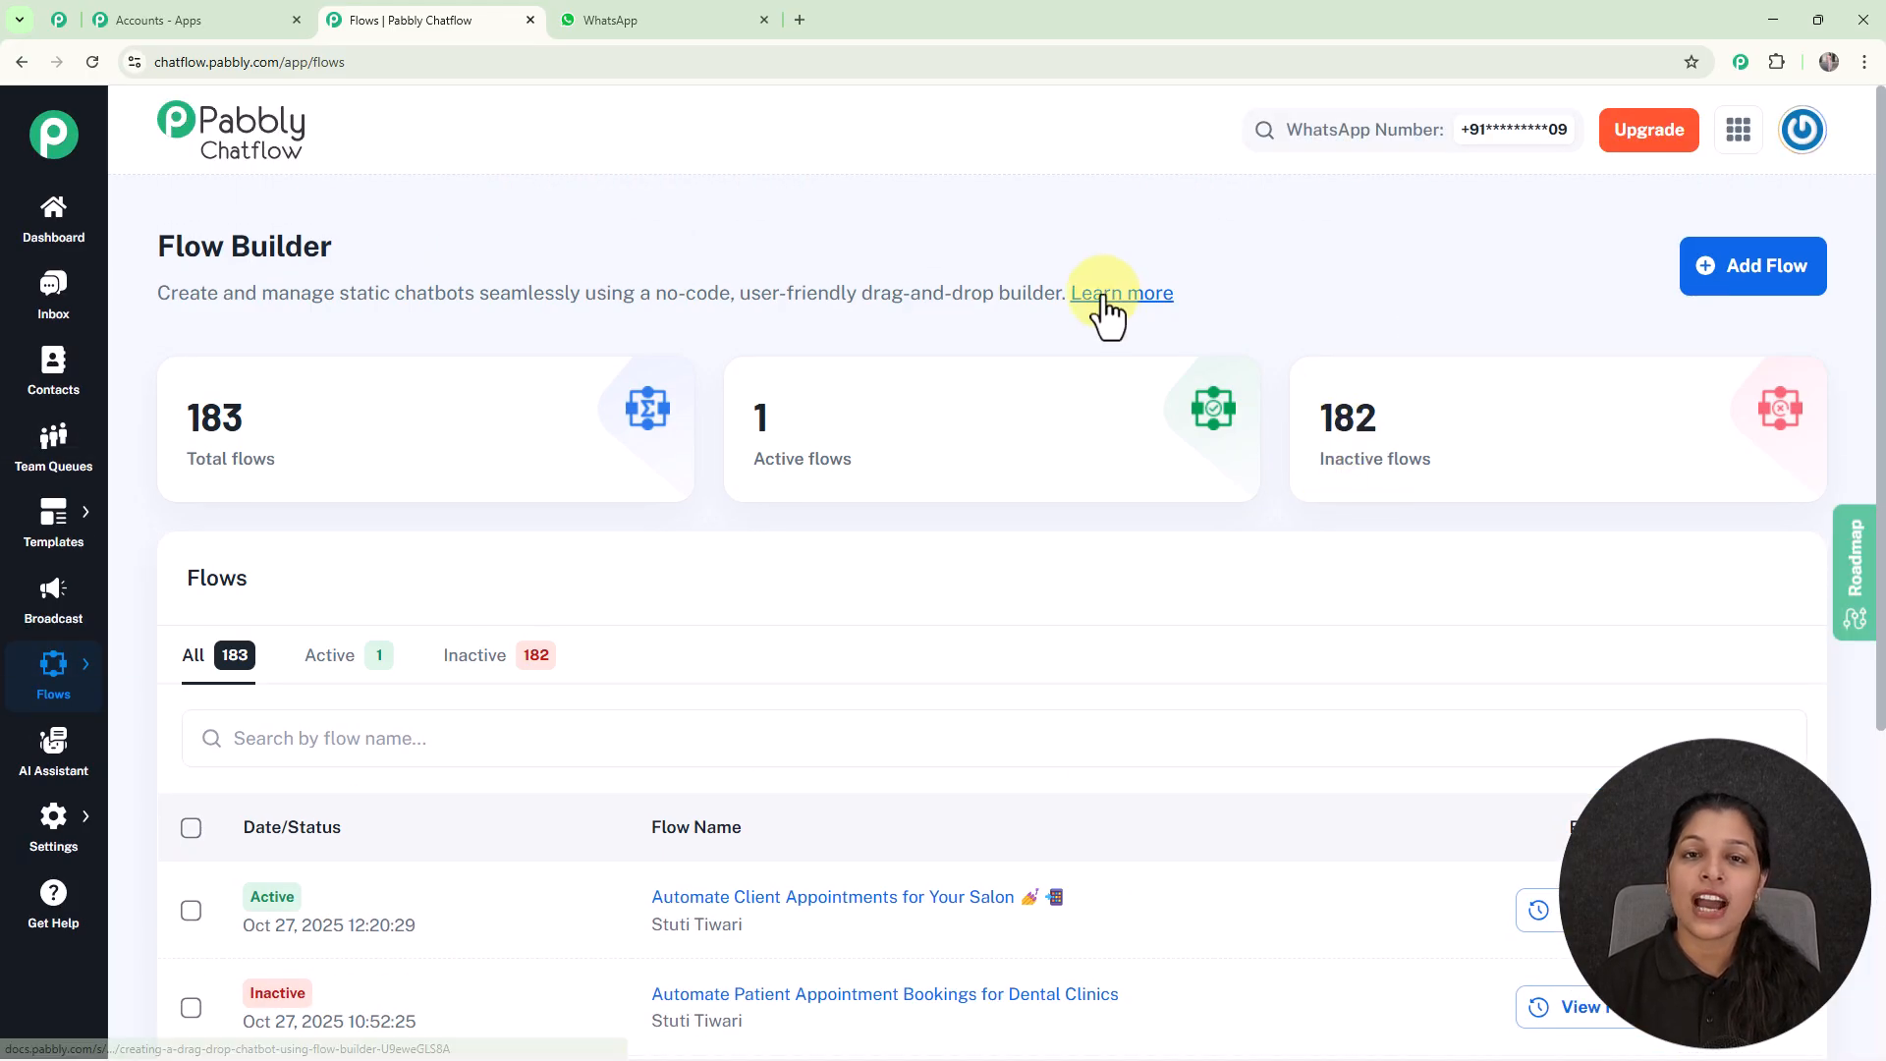